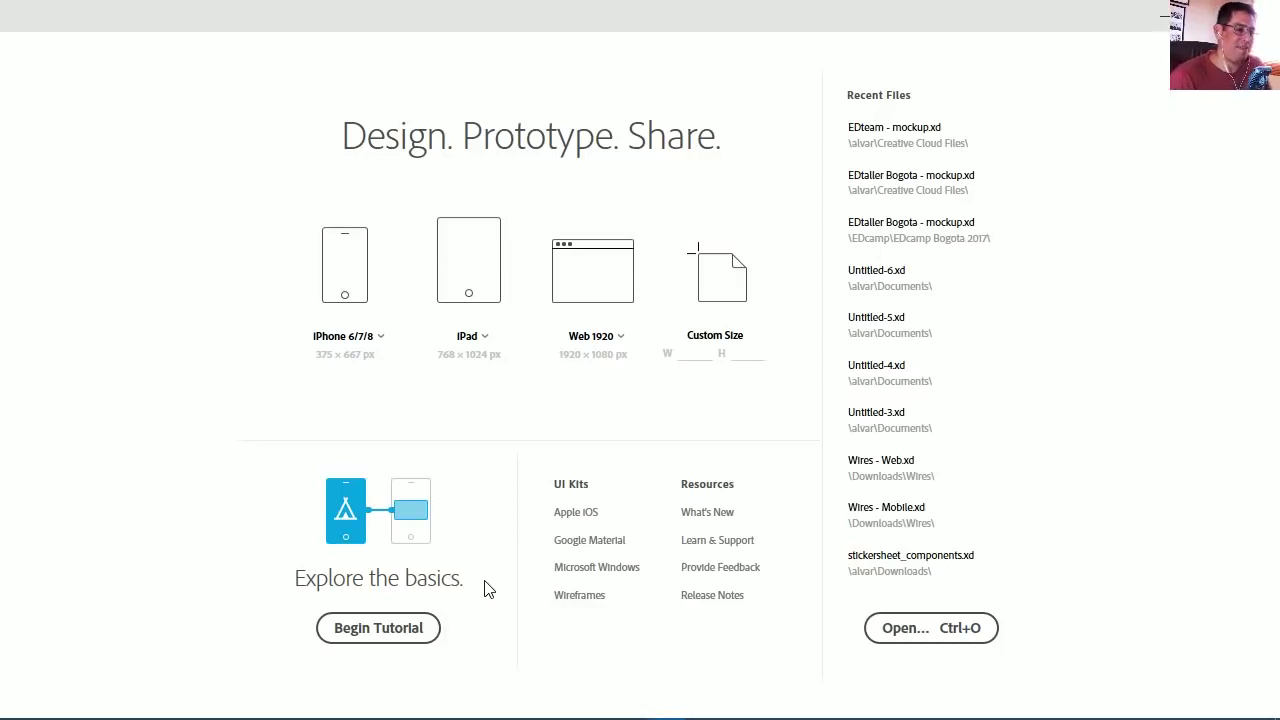
- Create a new document with a Web 1920 artboard measuring 1920 x 1080
{"action": "left_click", "coordinate": [612, 338]}
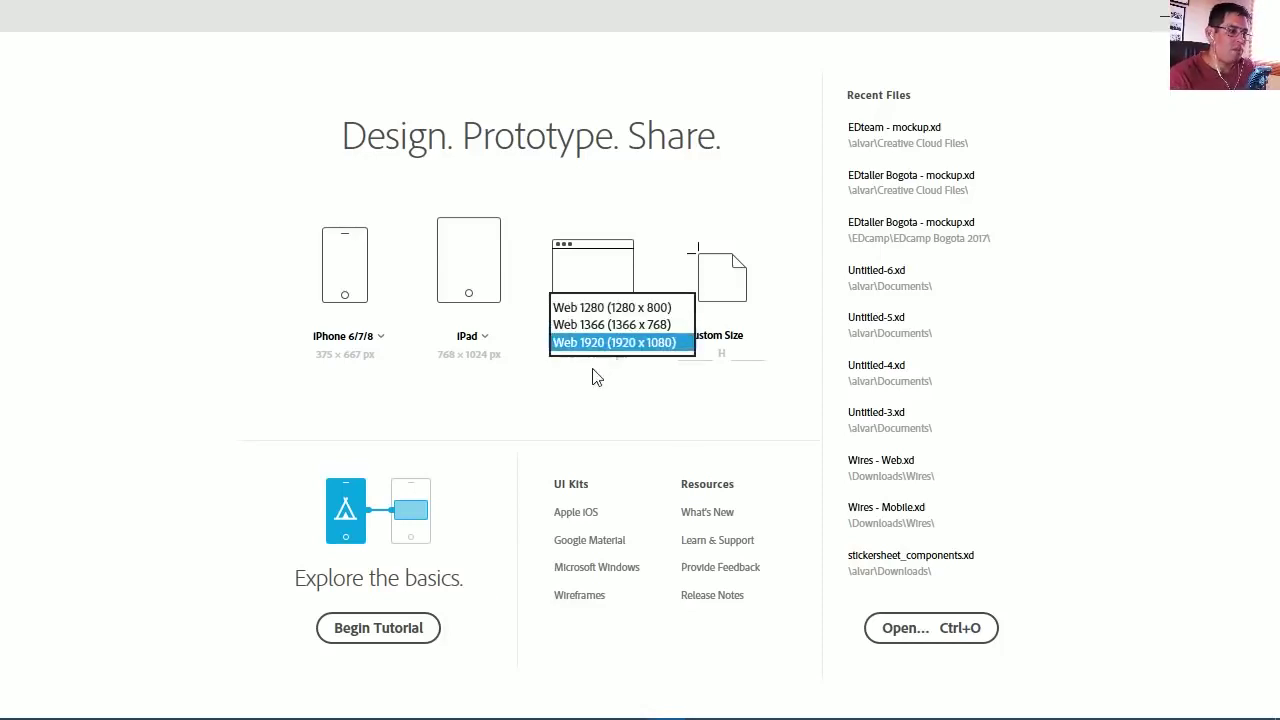
{"action": "left_click", "coordinate": [601, 343]}
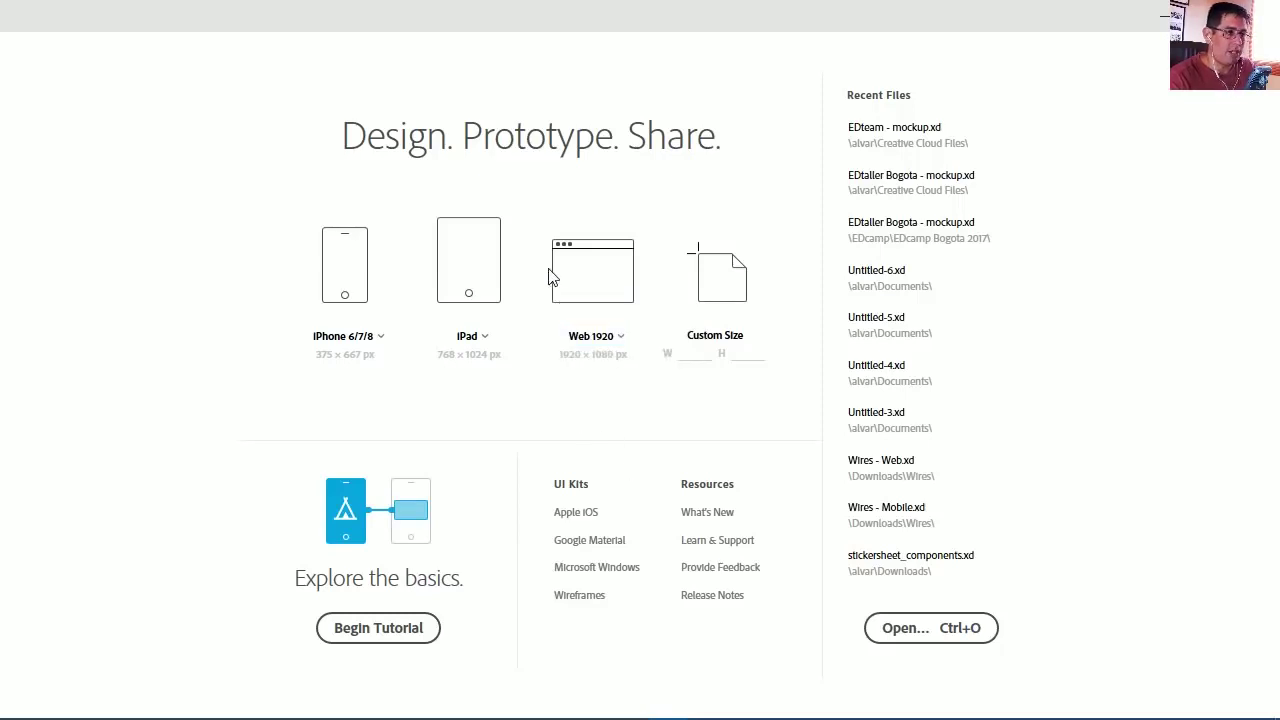
{"action": "left_click", "coordinate": [591, 277]}
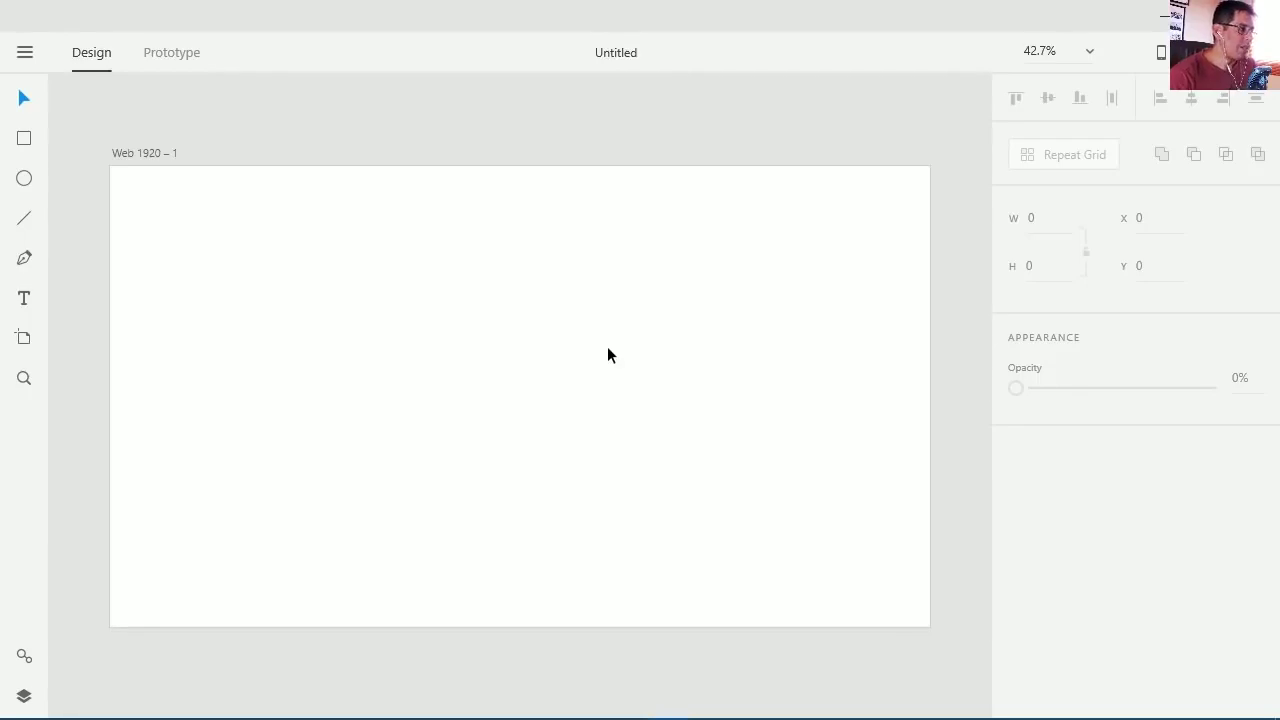
{"action": "scroll", "coordinate": [607, 346], "scroll_direction": "down", "scroll_amount": 1}
{"action": "scroll", "coordinate": [400, 240], "scroll_direction": "up", "scroll_amount": 1}
- Rename the artboard as Home and deselect it
{"action": "left_click", "coordinate": [141, 154]}
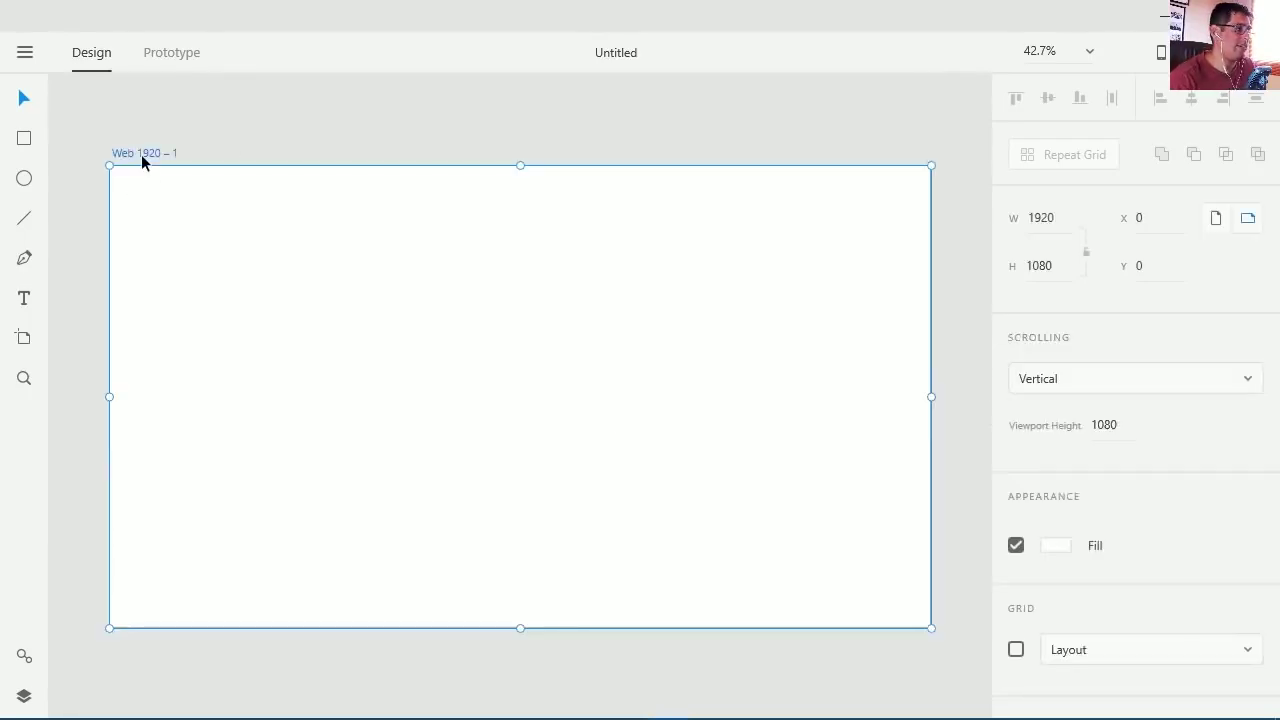
{"action": "double_click", "coordinate": [141, 154]}
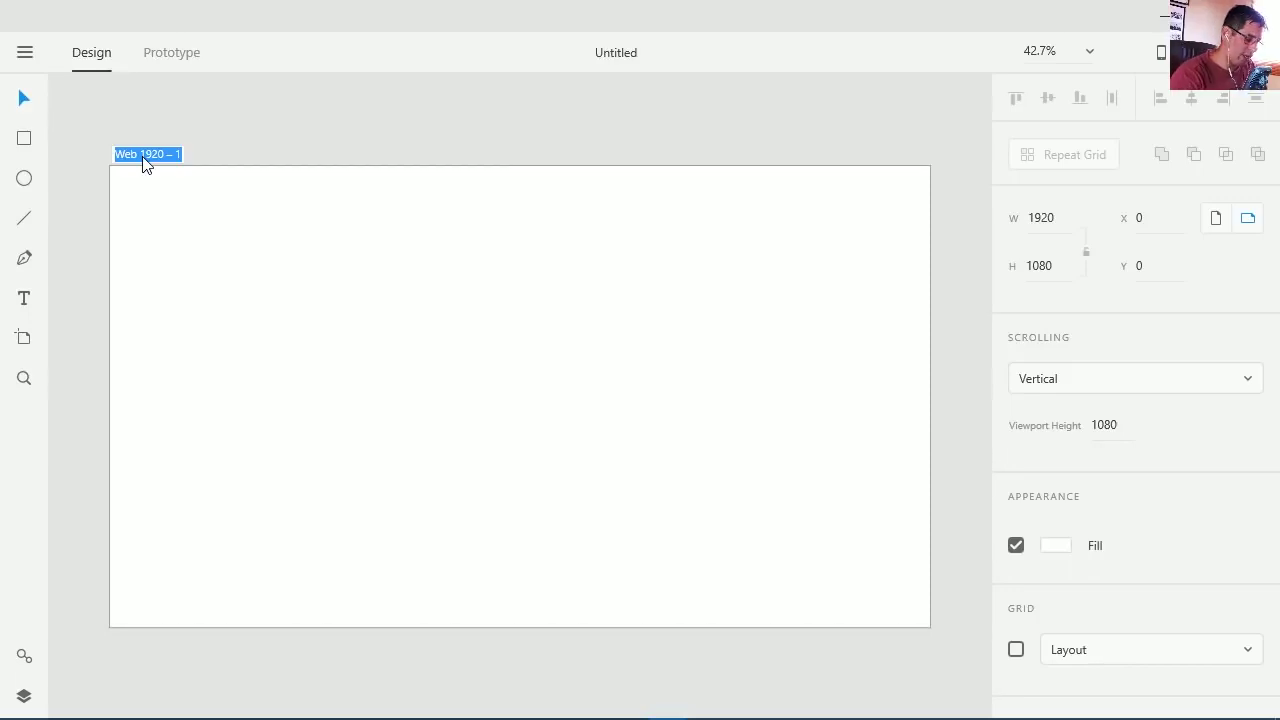
{"action": "type", "text": "Home"}
{"action": "key", "text": "Return"}
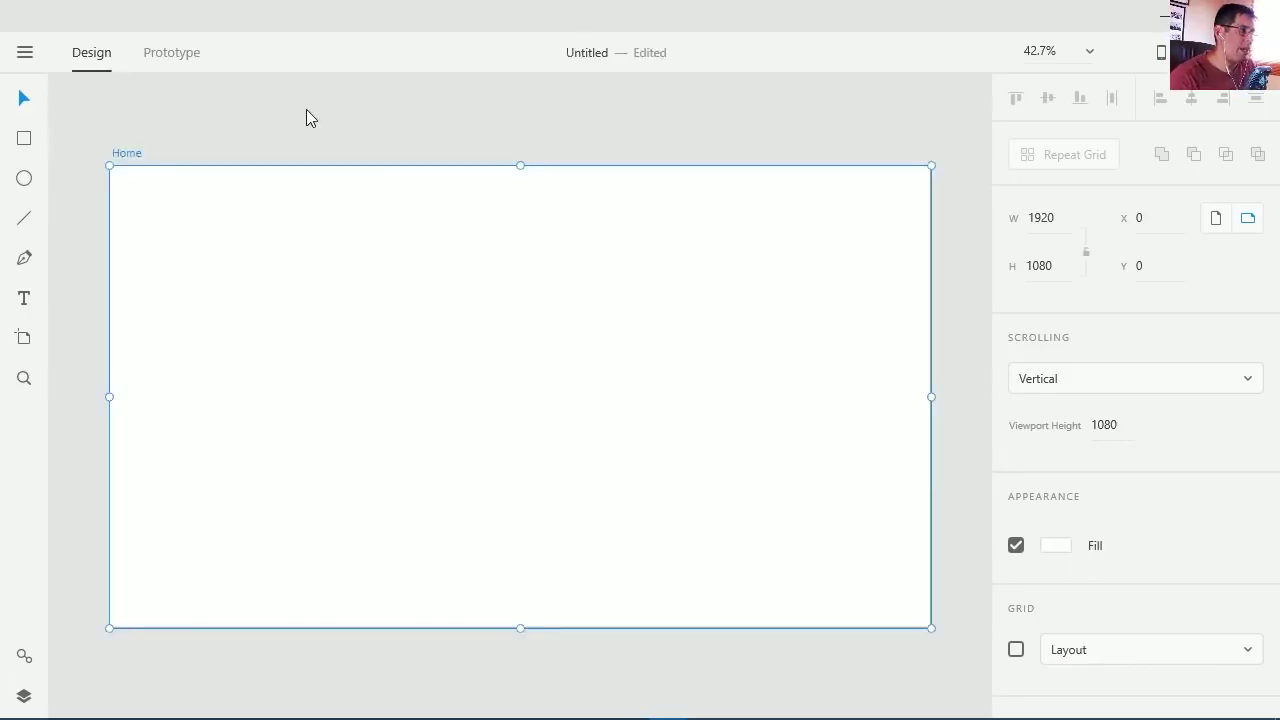
{"action": "left_click", "coordinate": [250, 307]}
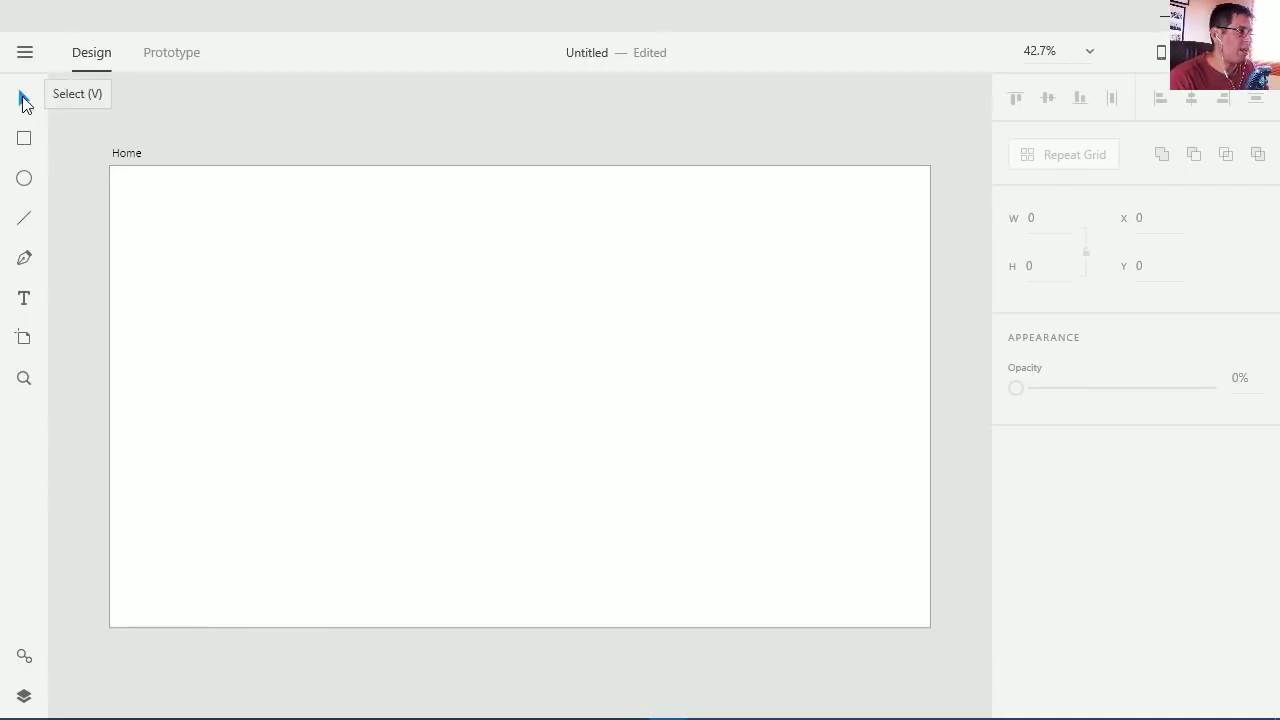
- Draw a rectangle about 440 x 255 near the artboard's upper-left corner and an ellipse about 445 x 345 below it
{"action": "left_click", "coordinate": [24, 140]}
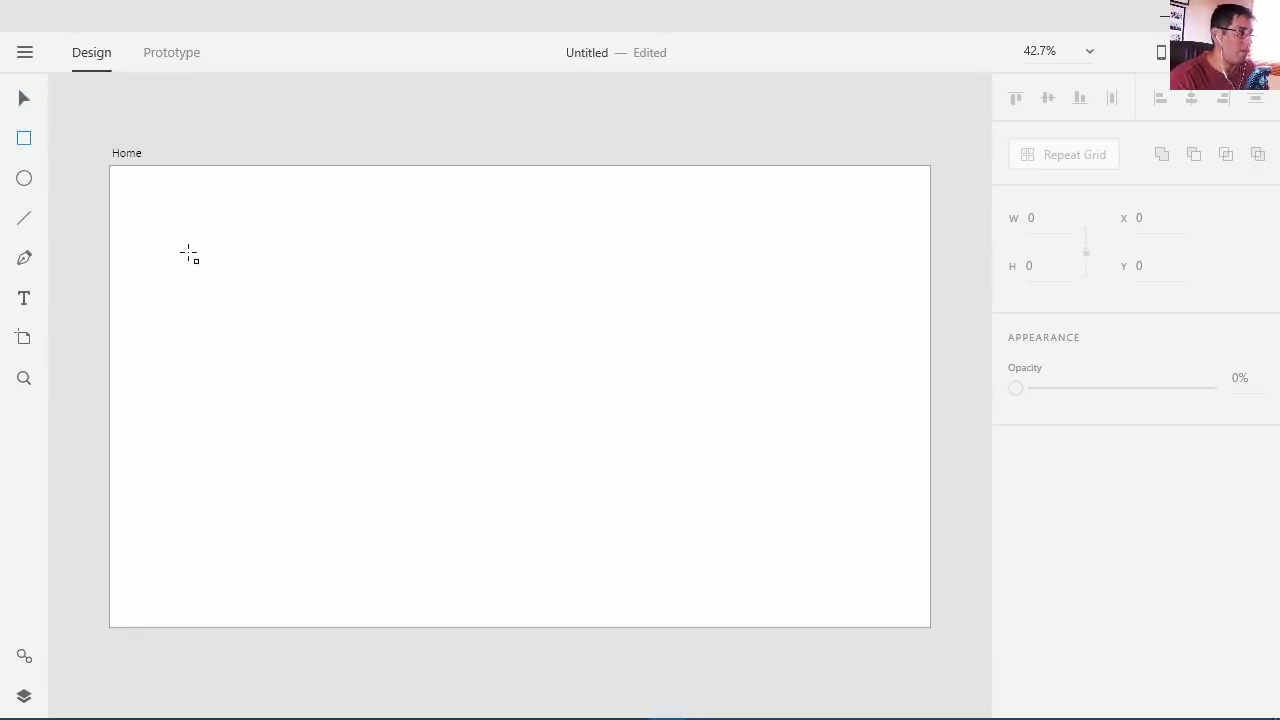
{"action": "left_click_drag", "start_coordinate": [142, 194], "coordinate": [329, 303]}
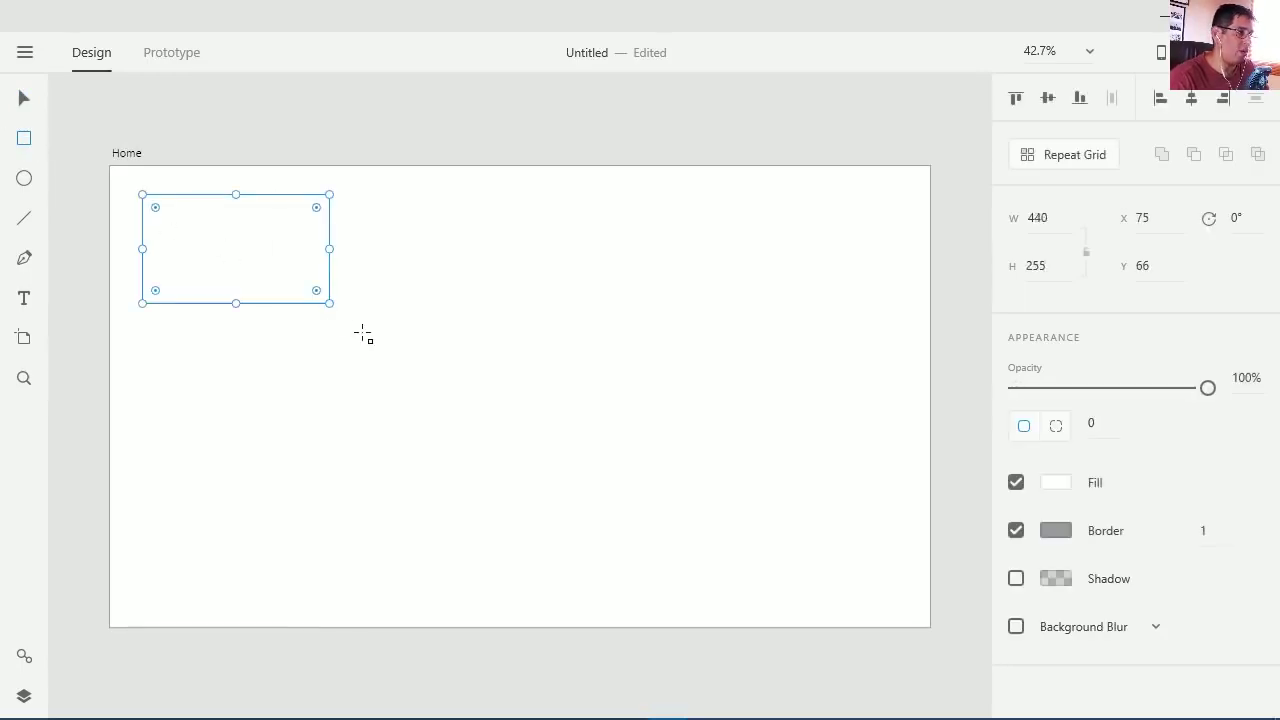
{"action": "left_click", "coordinate": [24, 177]}
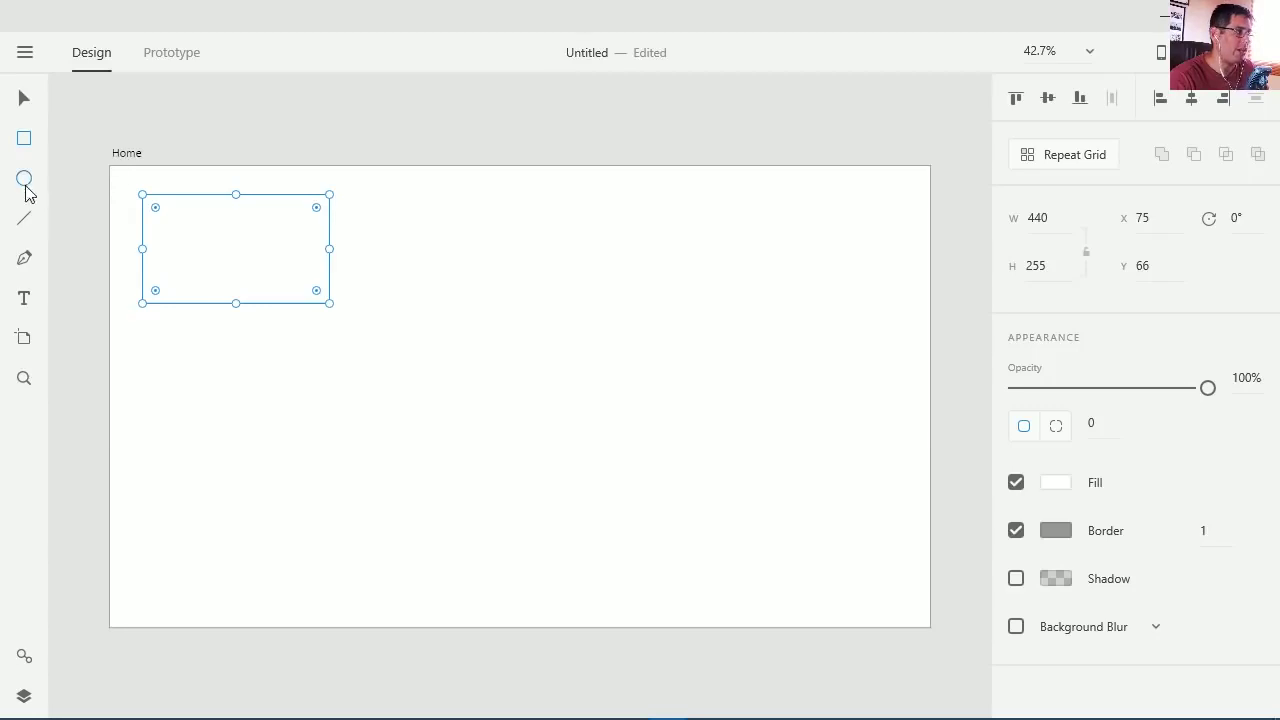
{"action": "left_click_drag", "start_coordinate": [166, 349], "coordinate": [355, 496]}
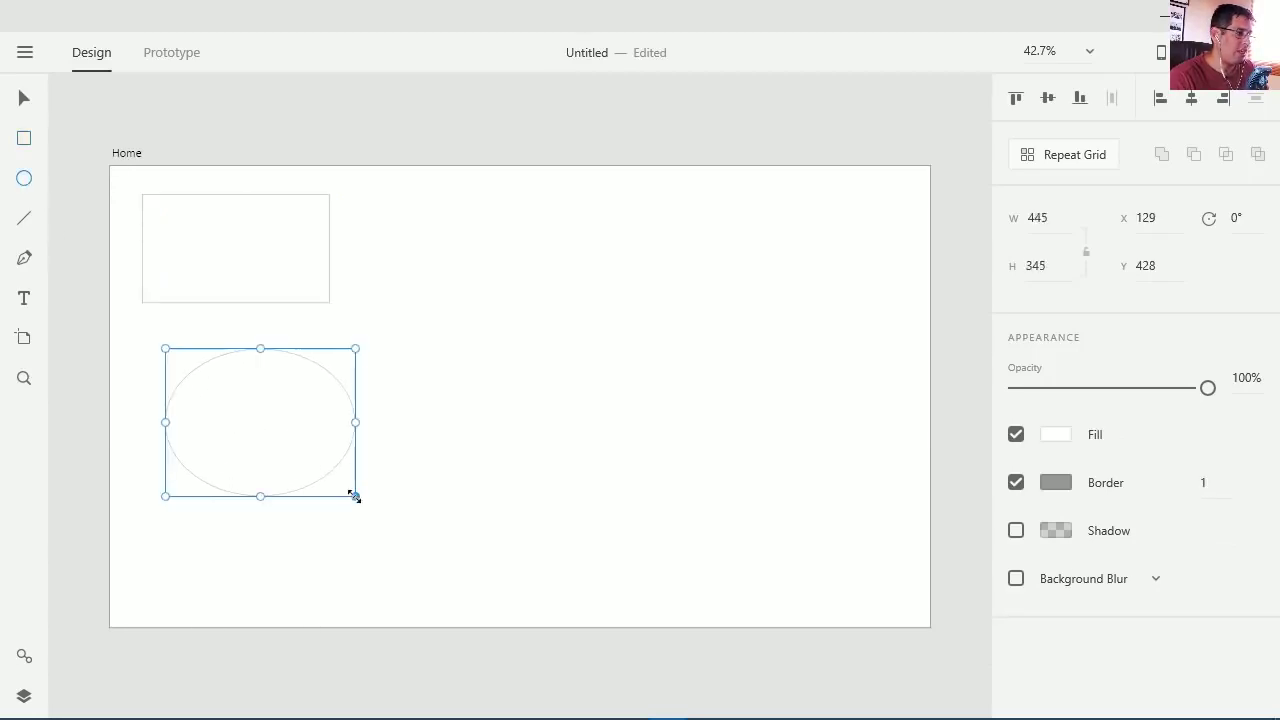
- Draw a slightly sloping line between the rectangle and ellipse, and an open Pen path of curved and straight segments about 1503 x 763
{"action": "left_click", "coordinate": [24, 218]}
{"action": "left_click_drag", "start_coordinate": [165, 313], "coordinate": [520, 330]}
{"action": "left_click", "coordinate": [27, 261]}
{"action": "left_click", "coordinate": [581, 353]}
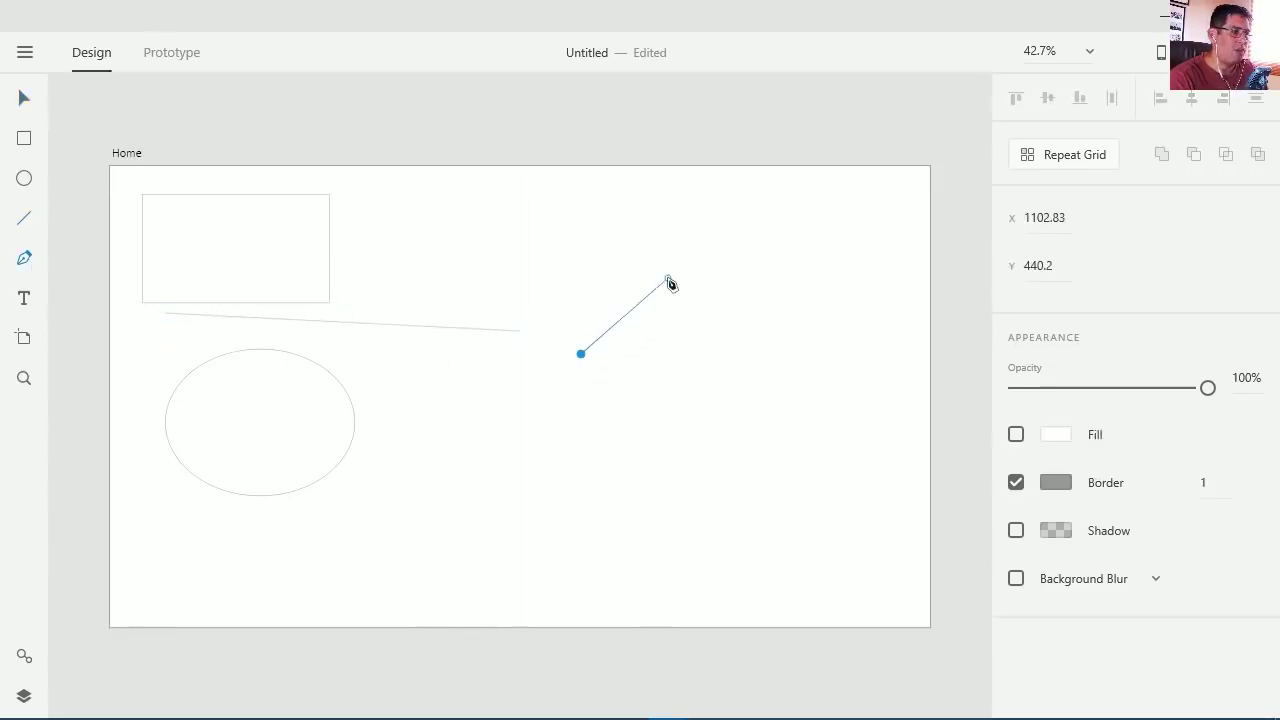
{"action": "left_click_drag", "start_coordinate": [790, 325], "coordinate": [860, 420]}
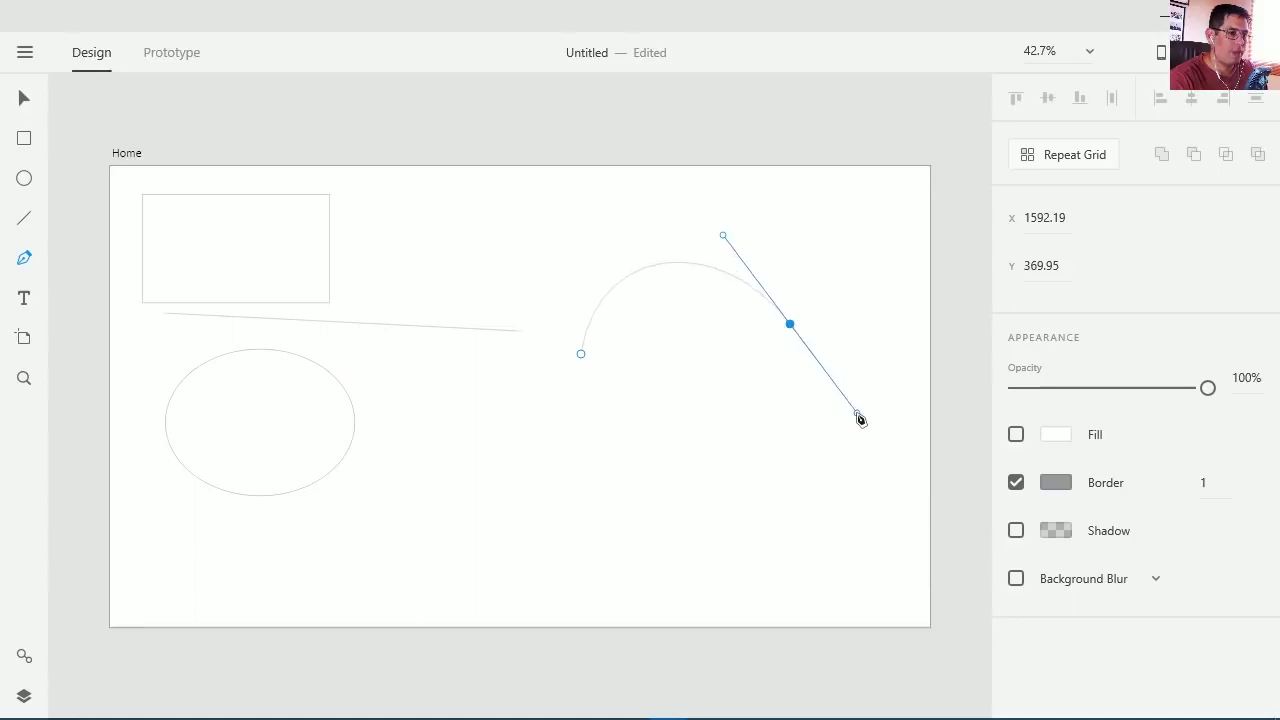
{"action": "left_click_drag", "start_coordinate": [773, 515], "coordinate": [673, 551]}
{"action": "left_click", "coordinate": [494, 475]}
{"action": "left_click", "coordinate": [370, 552]}
{"action": "left_click", "coordinate": [205, 563]}
{"action": "left_click", "coordinate": [557, 588]}
{"action": "left_click", "coordinate": [425, 389]}
{"action": "left_click", "coordinate": [708, 405]}
{"action": "key", "text": "Escape"}
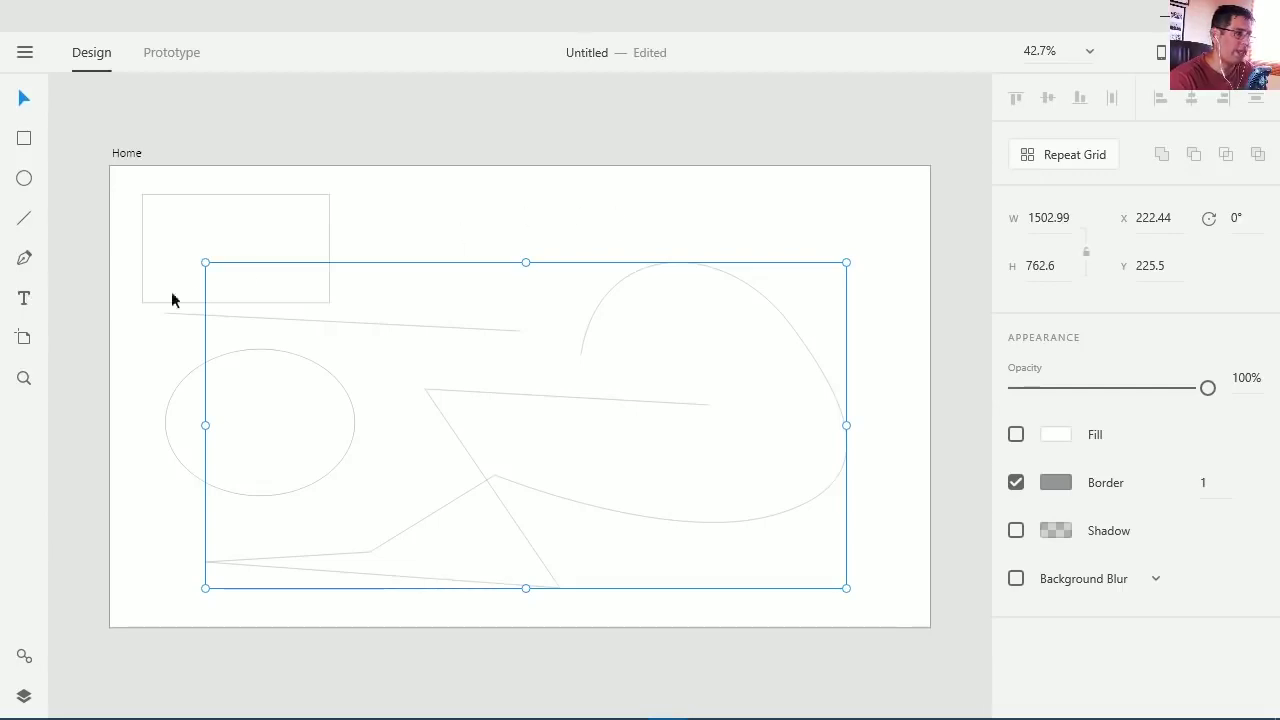
- Add the text "Hola mundo" above the curved part of the path, at about X 1166, Y 83
{"action": "key", "text": "ctrl+v"}
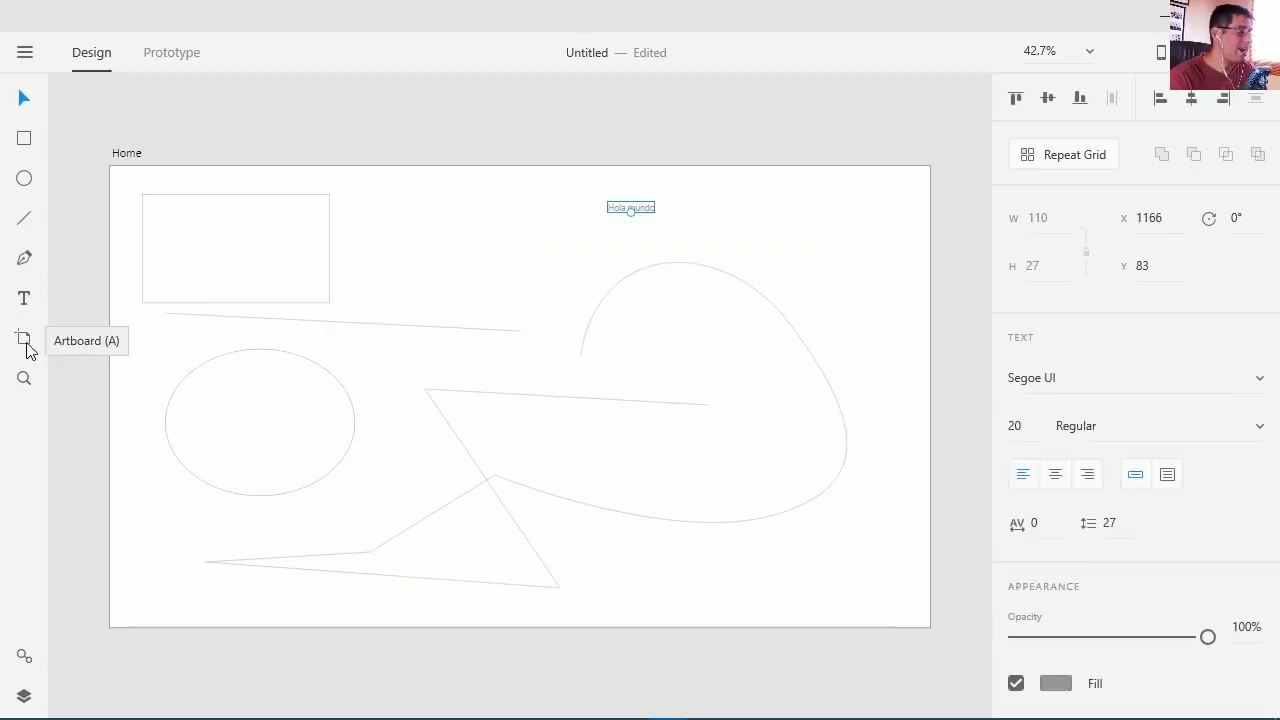
- Duplicate the Home artboard beside the original at about X 2120, and delete the copy
{"action": "left_click", "coordinate": [122, 154]}
{"action": "scroll", "coordinate": [558, 311], "scroll_direction": "down", "scroll_amount": 5}
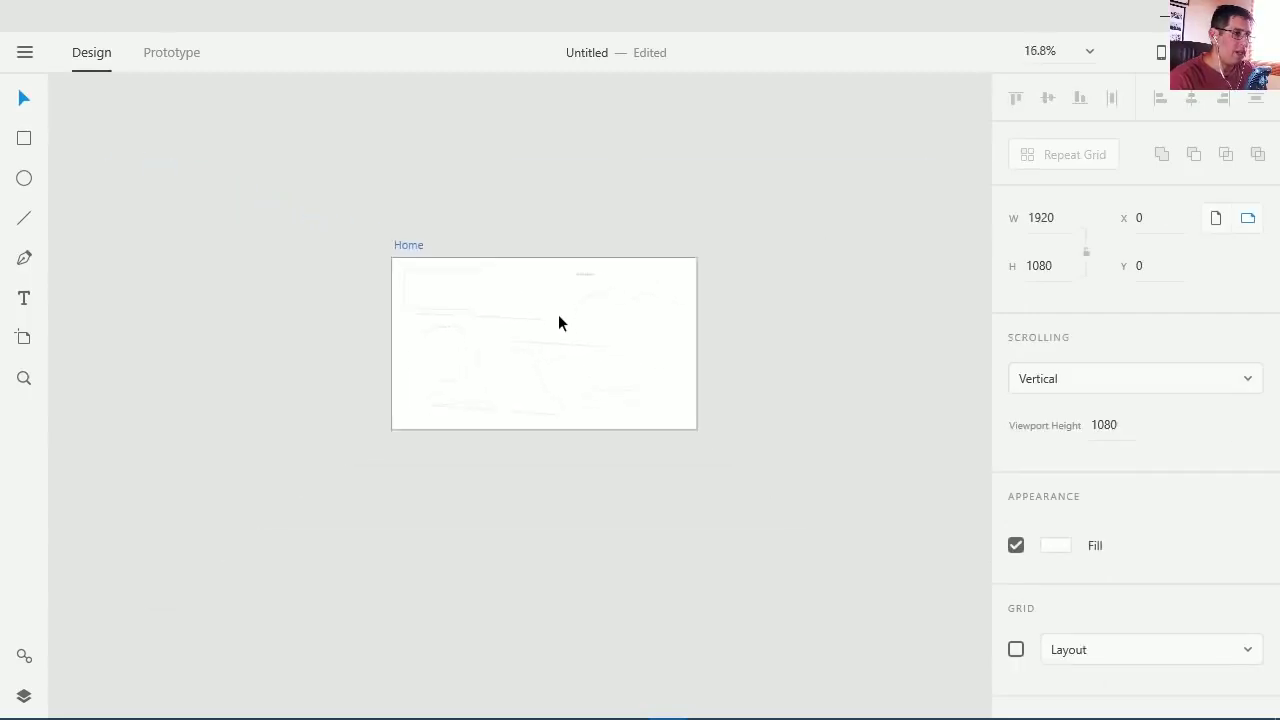
{"action": "left_click_drag", "start_coordinate": [571, 349], "coordinate": [349, 276]}
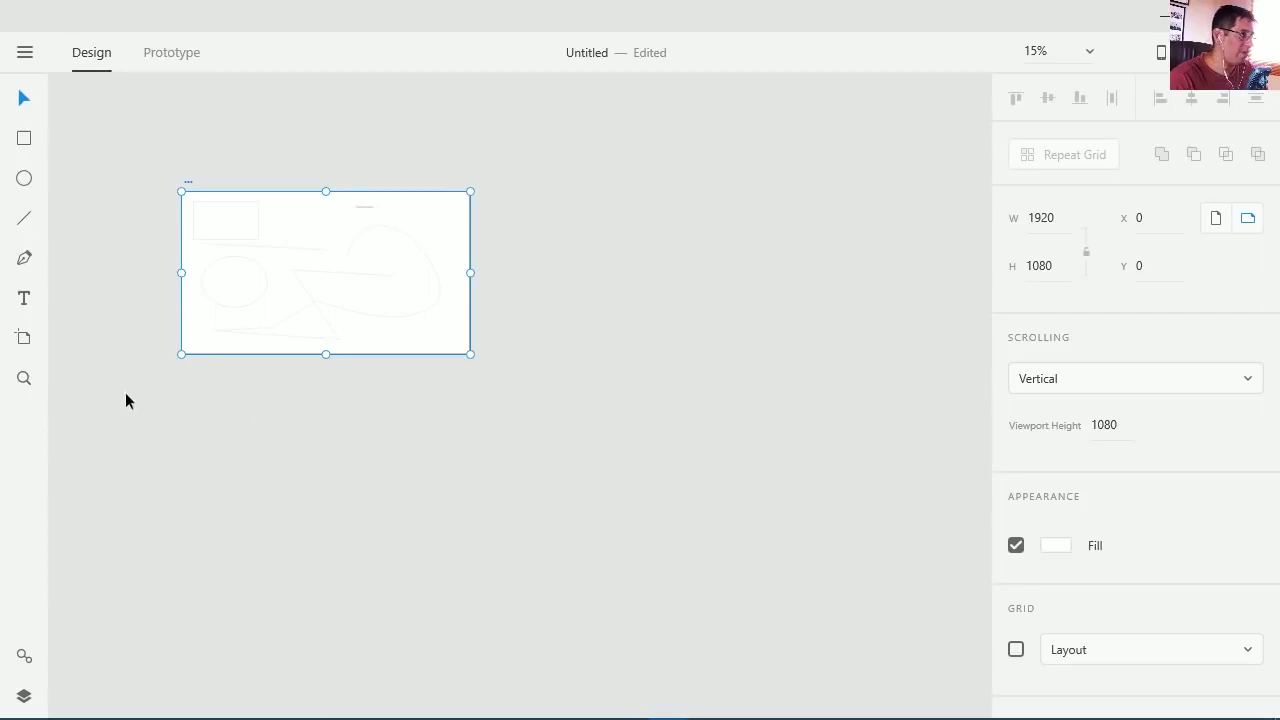
{"action": "left_click_drag", "start_coordinate": [191, 177], "coordinate": [507, 182], "text": "alt"}
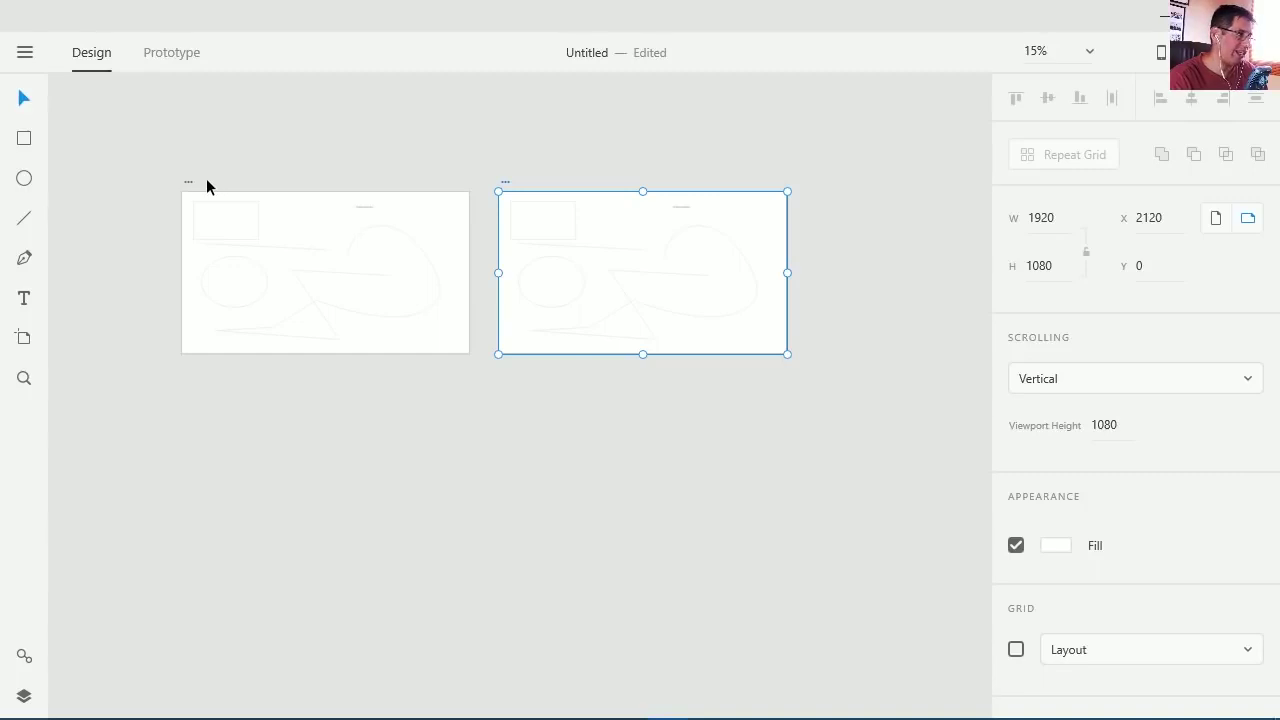
{"action": "key", "text": "Delete"}
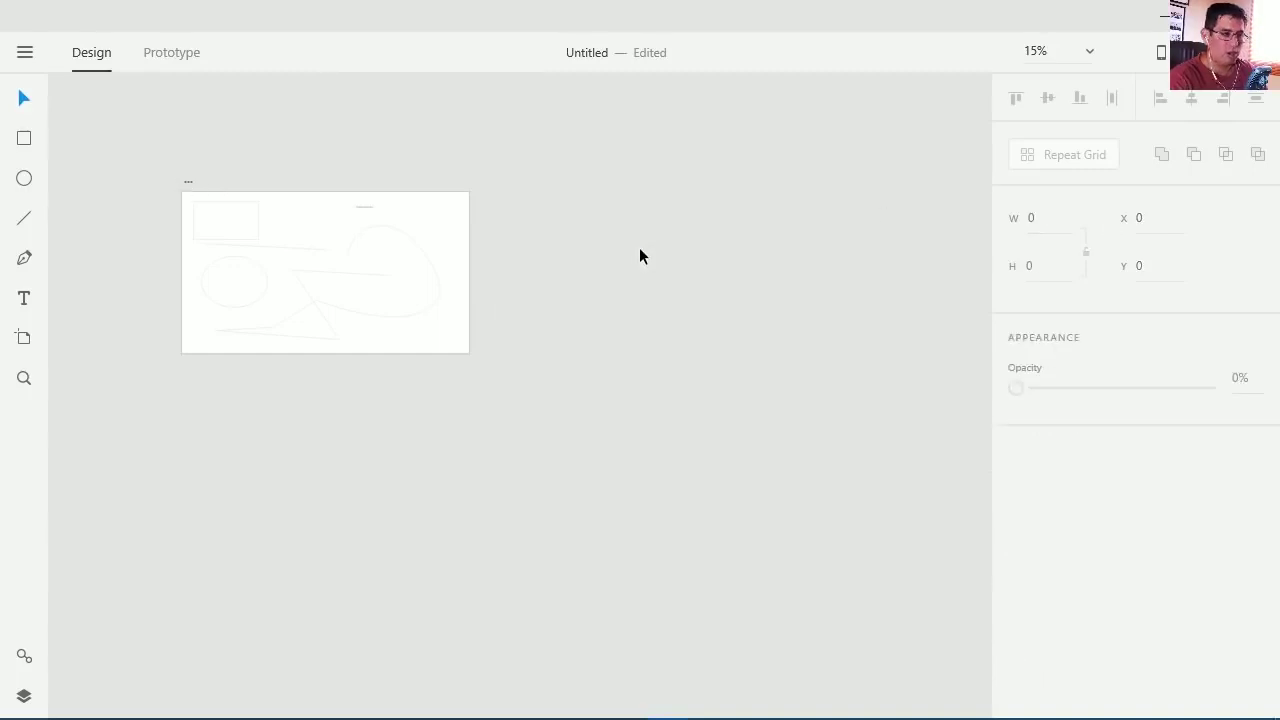
- Draw a custom artboard about 2708 x 1080 beside Home and delete it
{"action": "key", "text": "a"}
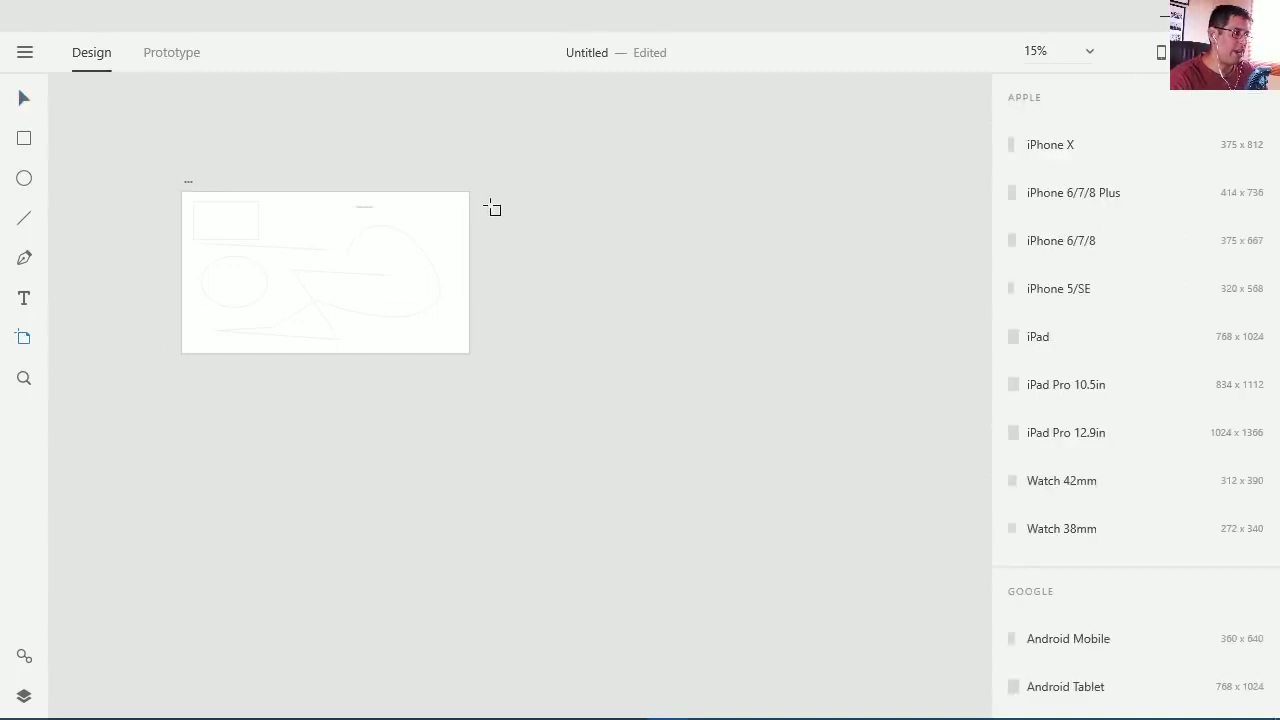
{"action": "left_click_drag", "start_coordinate": [493, 193], "coordinate": [894, 354]}
{"action": "left_click", "coordinate": [26, 98]}
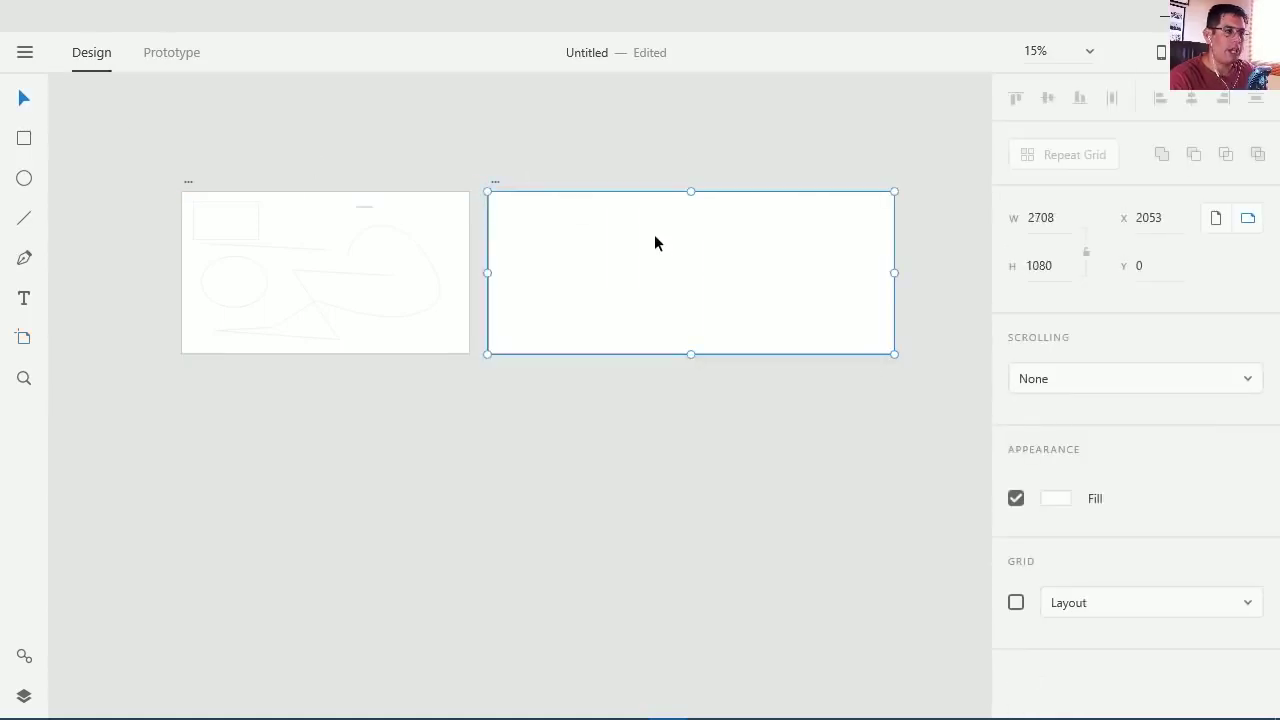
{"action": "key", "text": "Delete"}
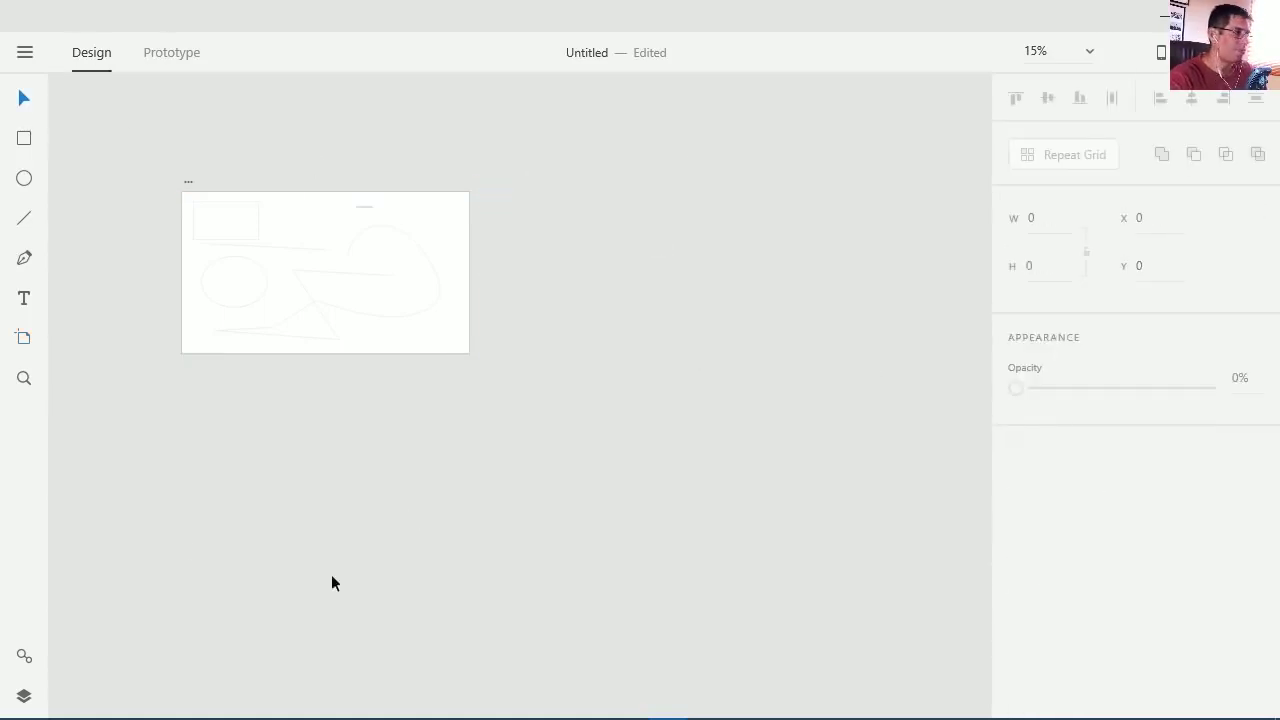
- Zoom in and out on the Home artboard and pan across to examine the lower part of the Pen path
{"action": "left_click", "coordinate": [24, 378]}
{"action": "left_click", "coordinate": [332, 255]}
{"action": "left_click", "coordinate": [332, 255], "text": "alt"}
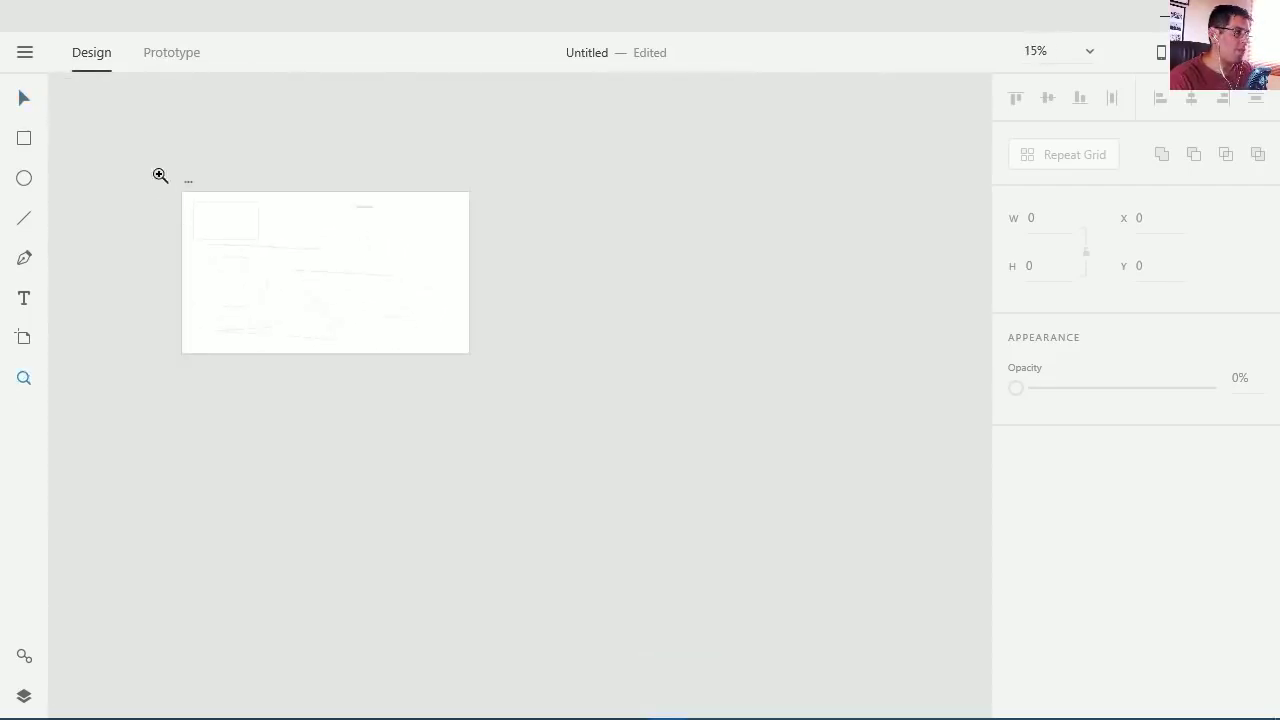
{"action": "key", "text": "v"}
{"action": "scroll", "coordinate": [366, 333], "scroll_direction": "up", "scroll_amount": 5}
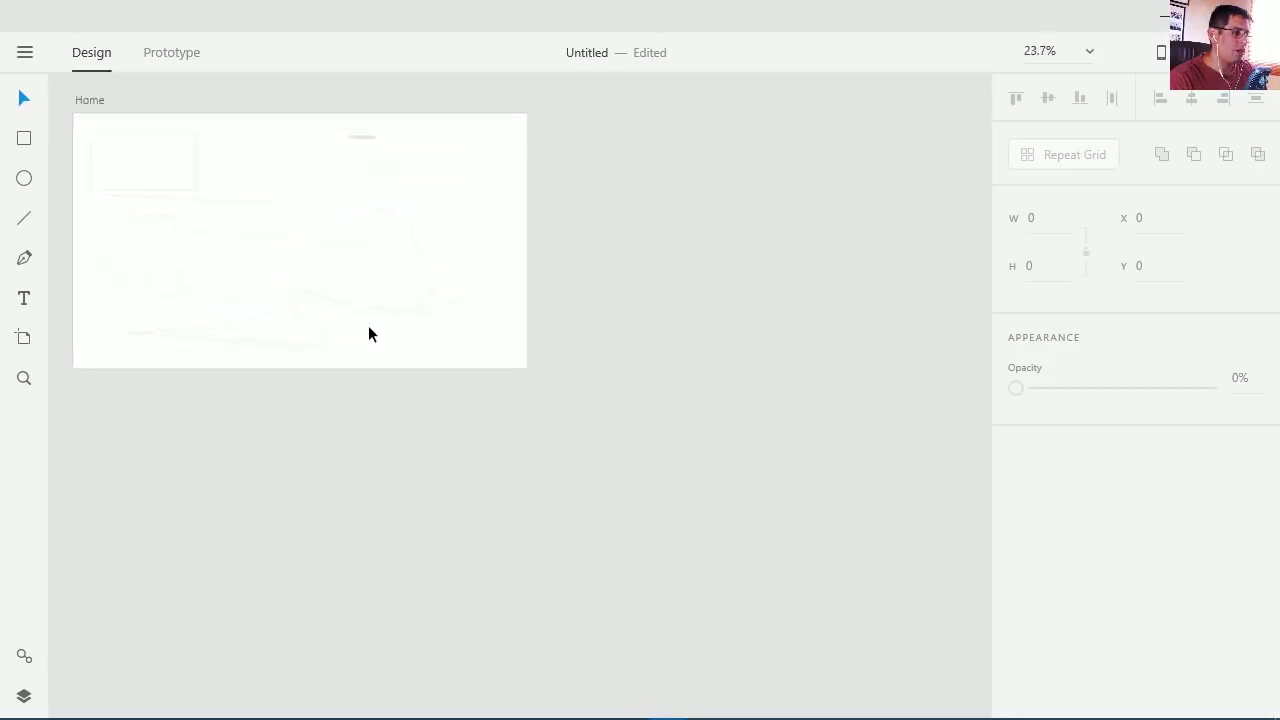
{"action": "scroll", "coordinate": [368, 333], "scroll_direction": "down", "scroll_amount": 6}
{"action": "scroll", "coordinate": [368, 330], "scroll_direction": "up", "scroll_amount": 6}
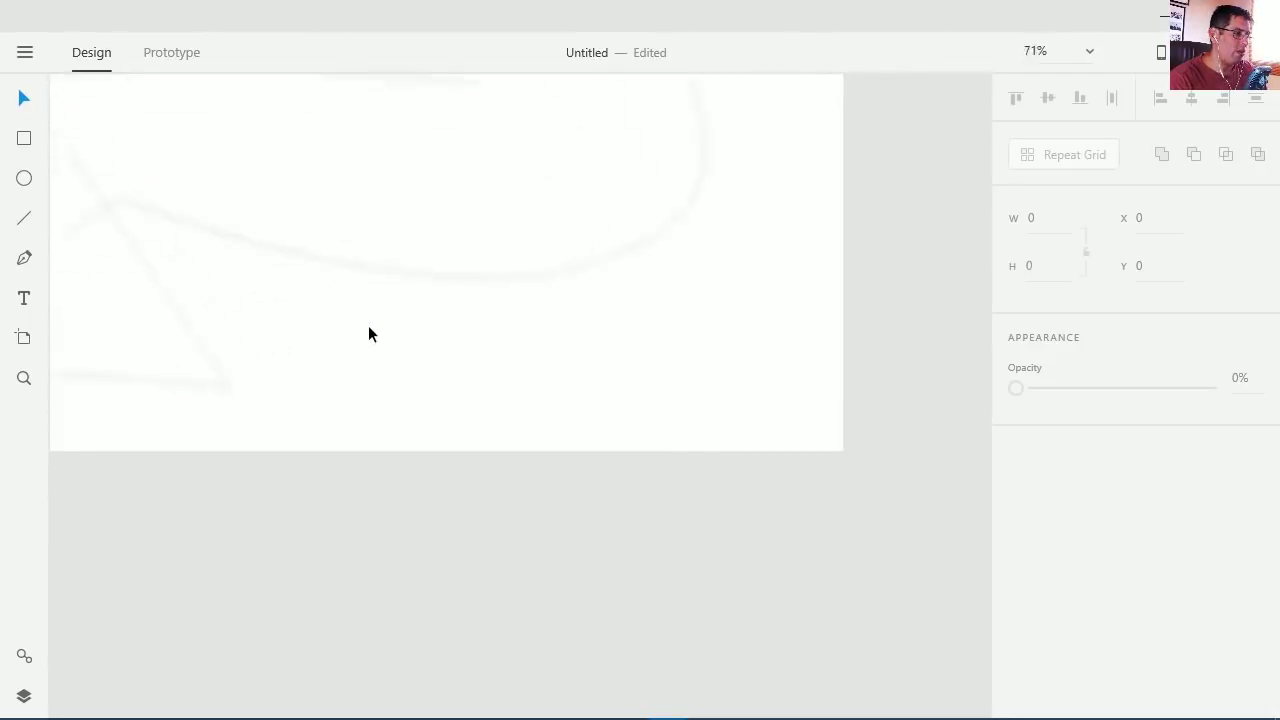
{"action": "scroll", "coordinate": [368, 330], "scroll_direction": "down", "scroll_amount": 7}
{"action": "scroll", "coordinate": [368, 331], "scroll_direction": "up", "scroll_amount": 6}
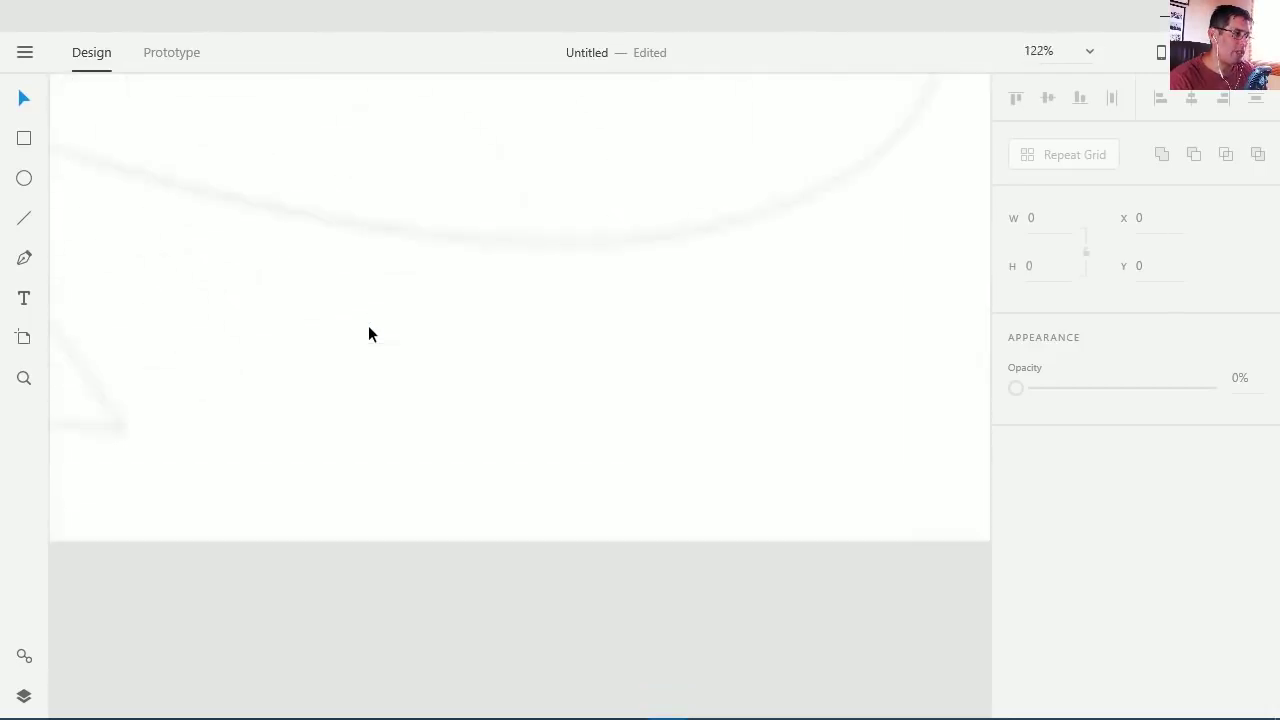
{"action": "scroll", "coordinate": [368, 331], "scroll_direction": "down", "scroll_amount": 2}
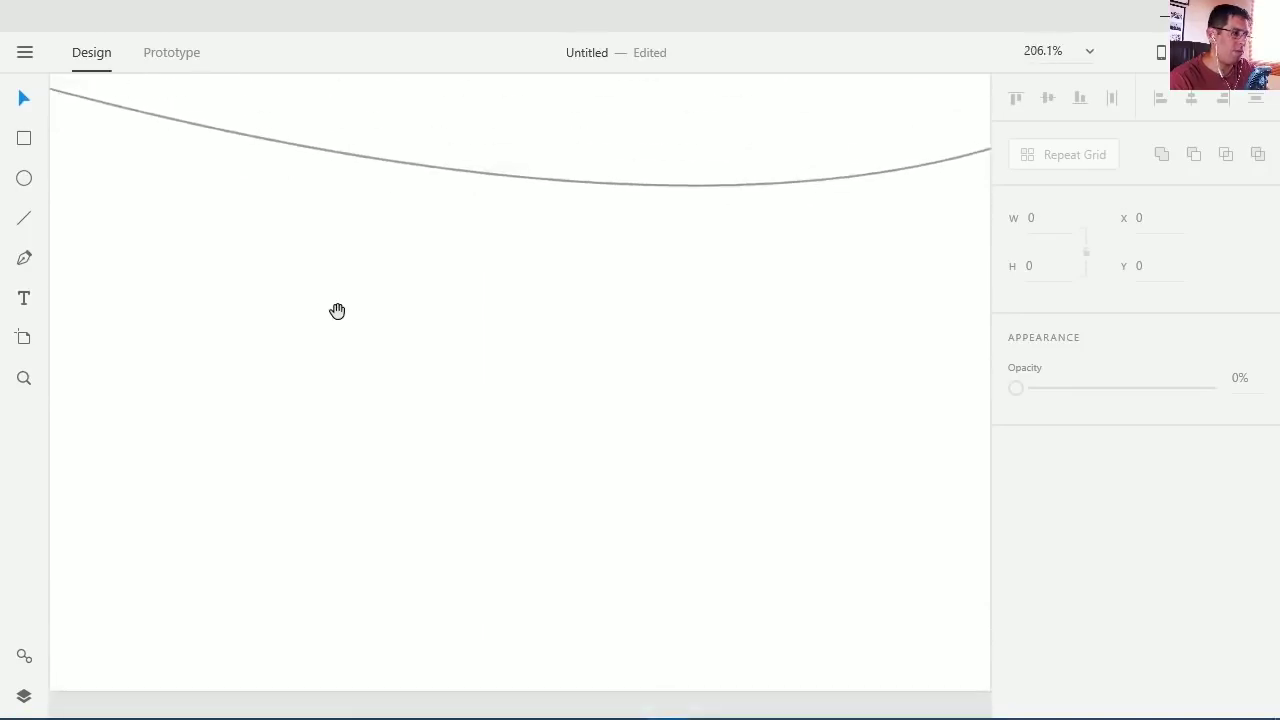
{"action": "left_click_drag", "start_coordinate": [157, 257], "coordinate": [398, 357]}
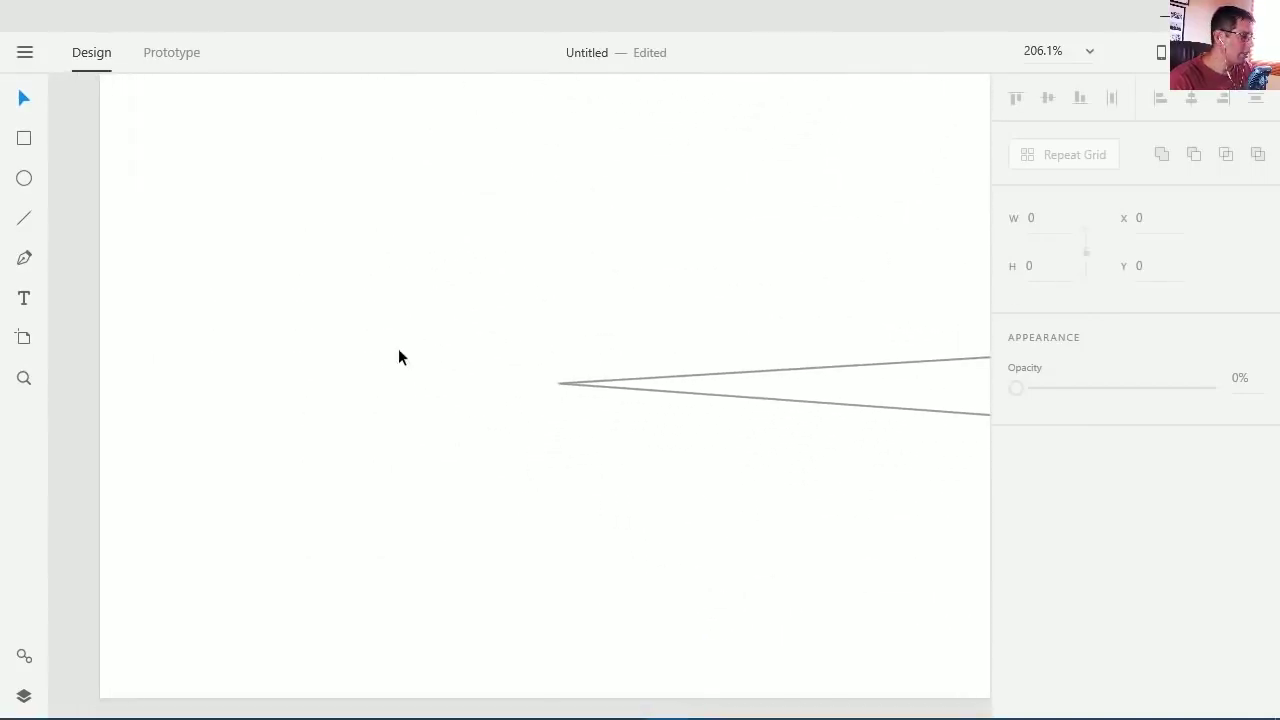
- Inspect the document's saved assets and its list of artboards
{"action": "left_click", "coordinate": [23, 656]}
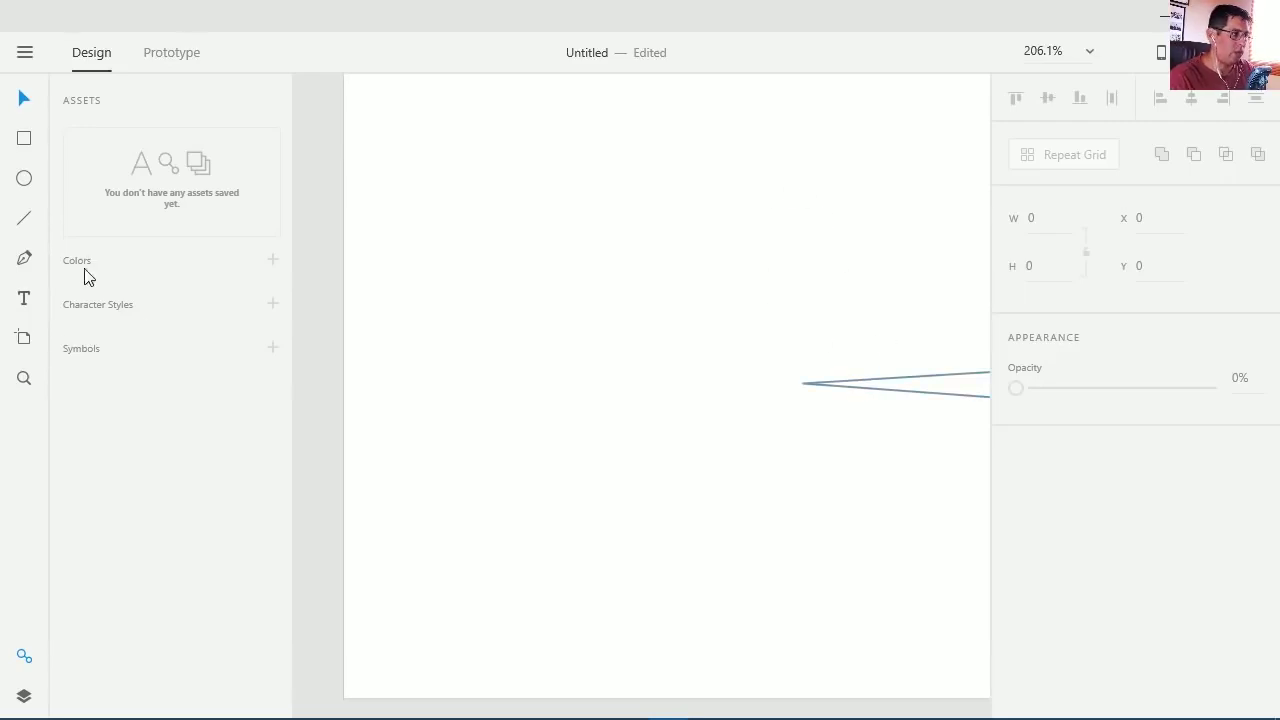
{"action": "left_click", "coordinate": [24, 696]}
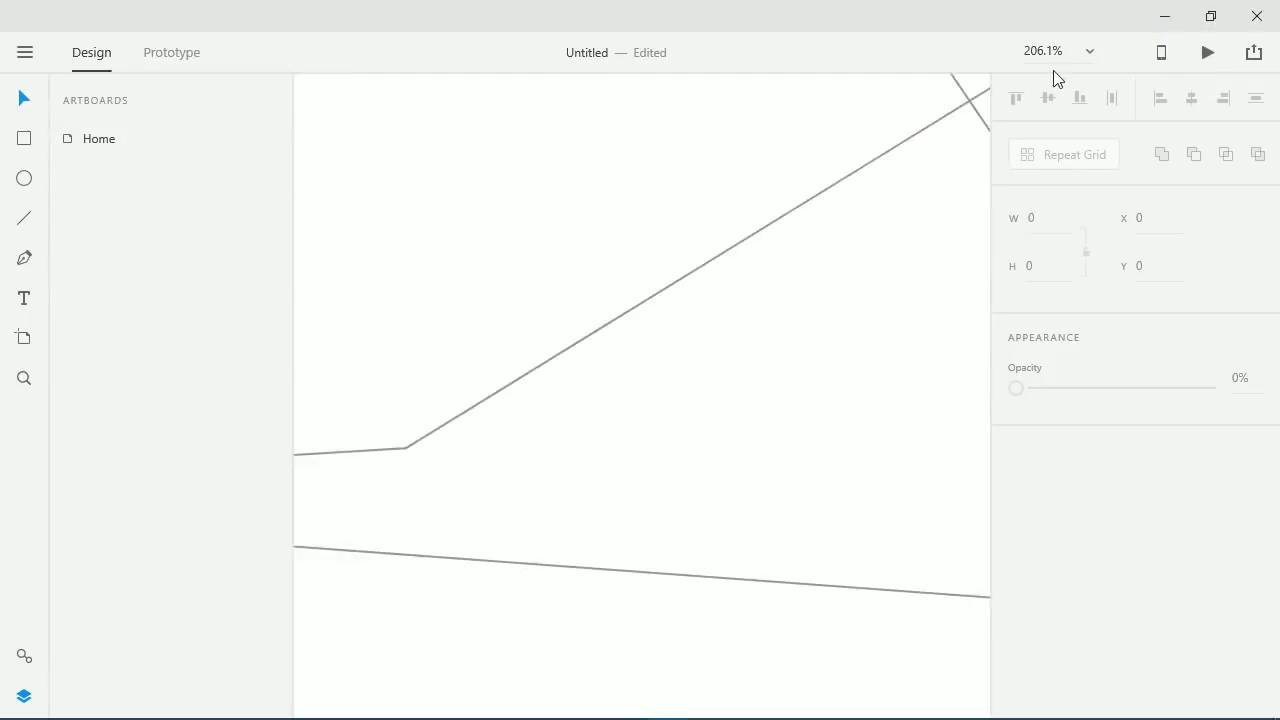
{"action": "left_click", "coordinate": [1089, 50]}
{"action": "left_click", "coordinate": [1100, 11]}
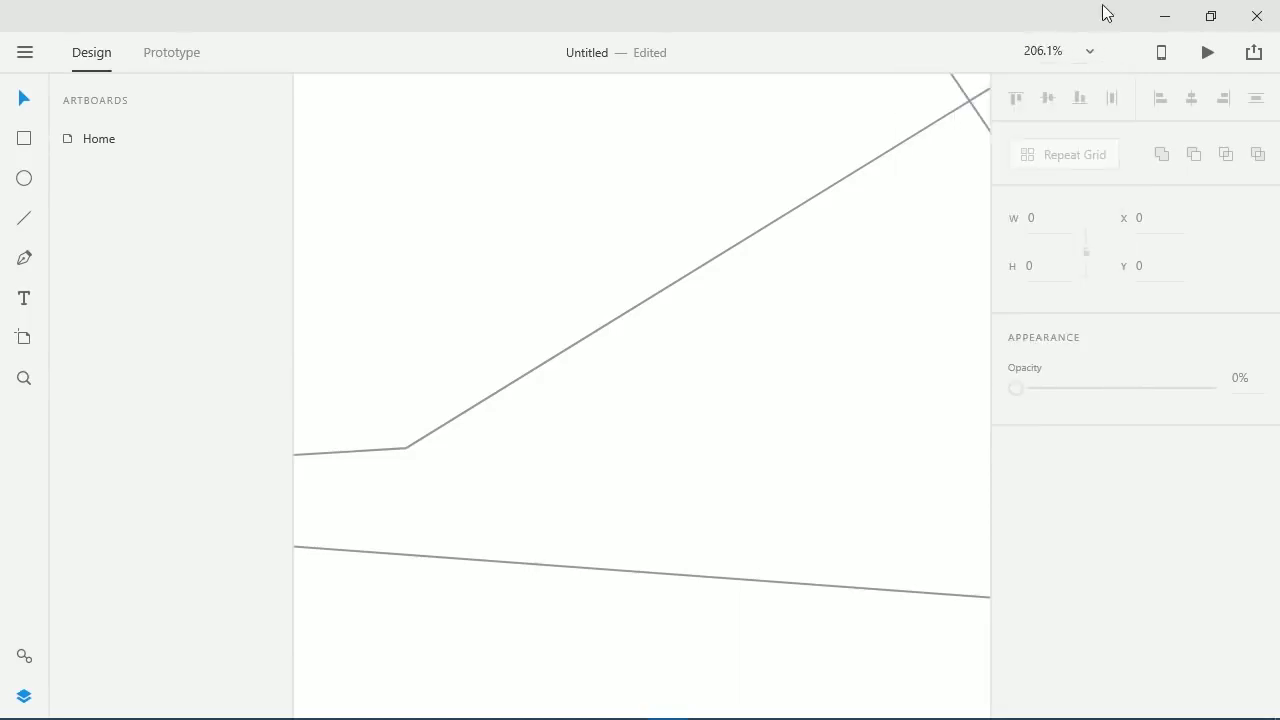
- Preview the Home artboard in its own window, reposition that window and close it
{"action": "left_click", "coordinate": [1208, 56]}
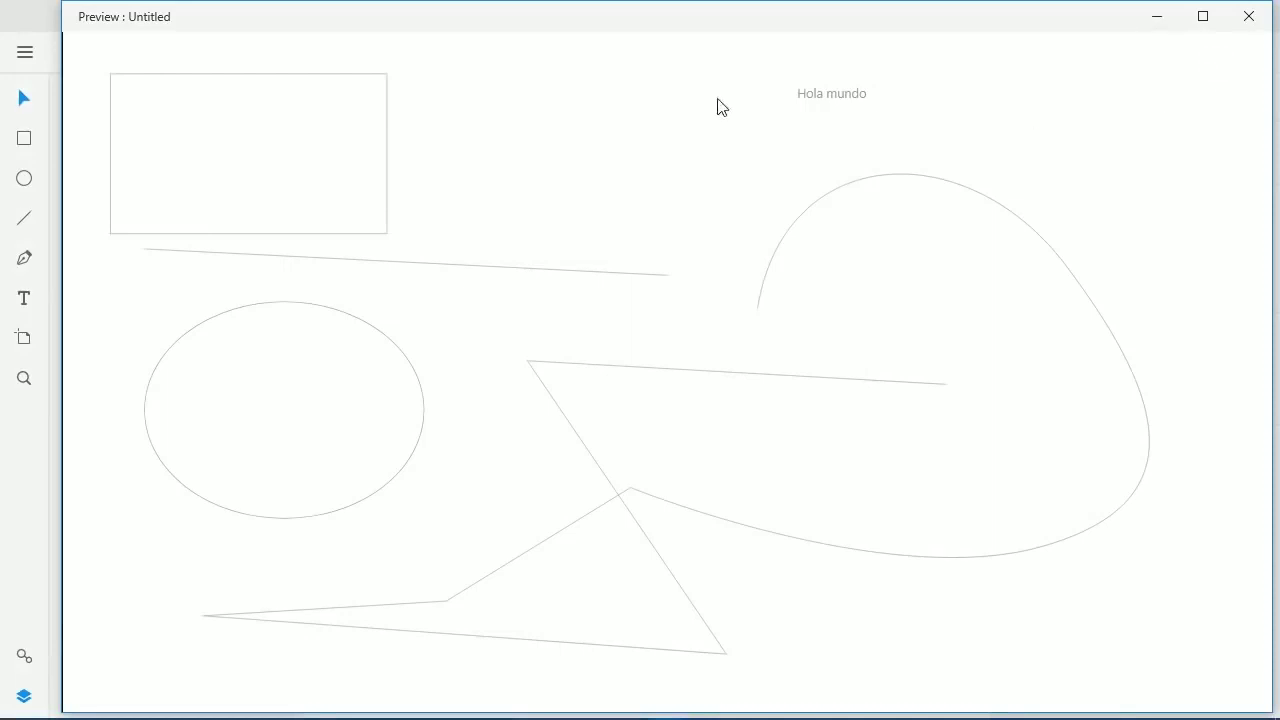
{"action": "left_click_drag", "start_coordinate": [557, 28], "coordinate": [507, 28]}
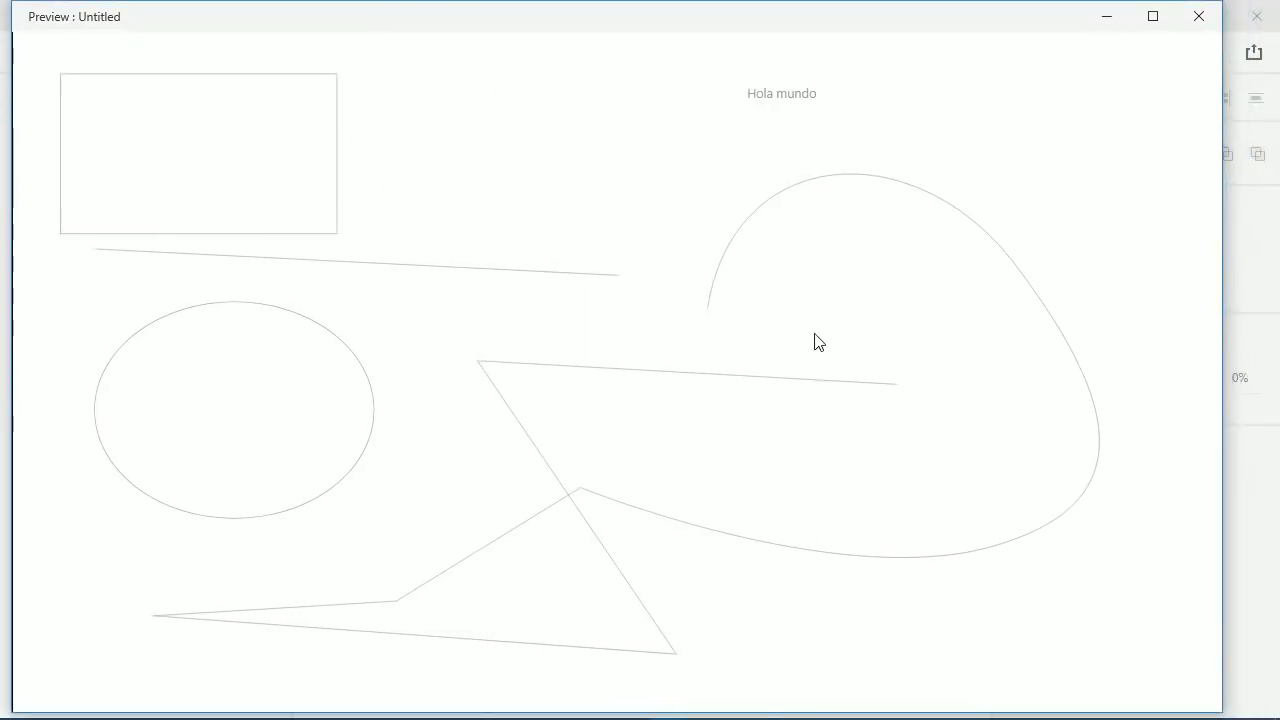
{"action": "left_click", "coordinate": [1199, 20]}
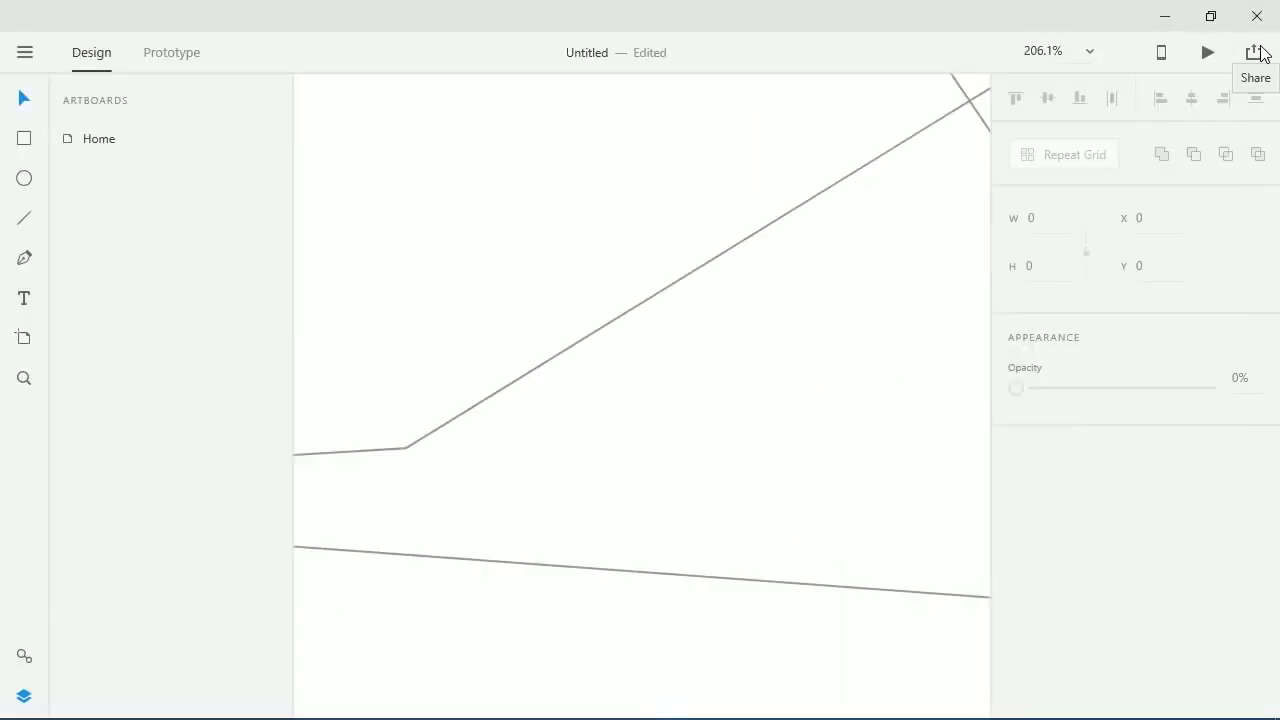
- Review the document's sharing options for publishing a prototype, publishing design specs and managing published links
{"action": "left_click", "coordinate": [1256, 54]}
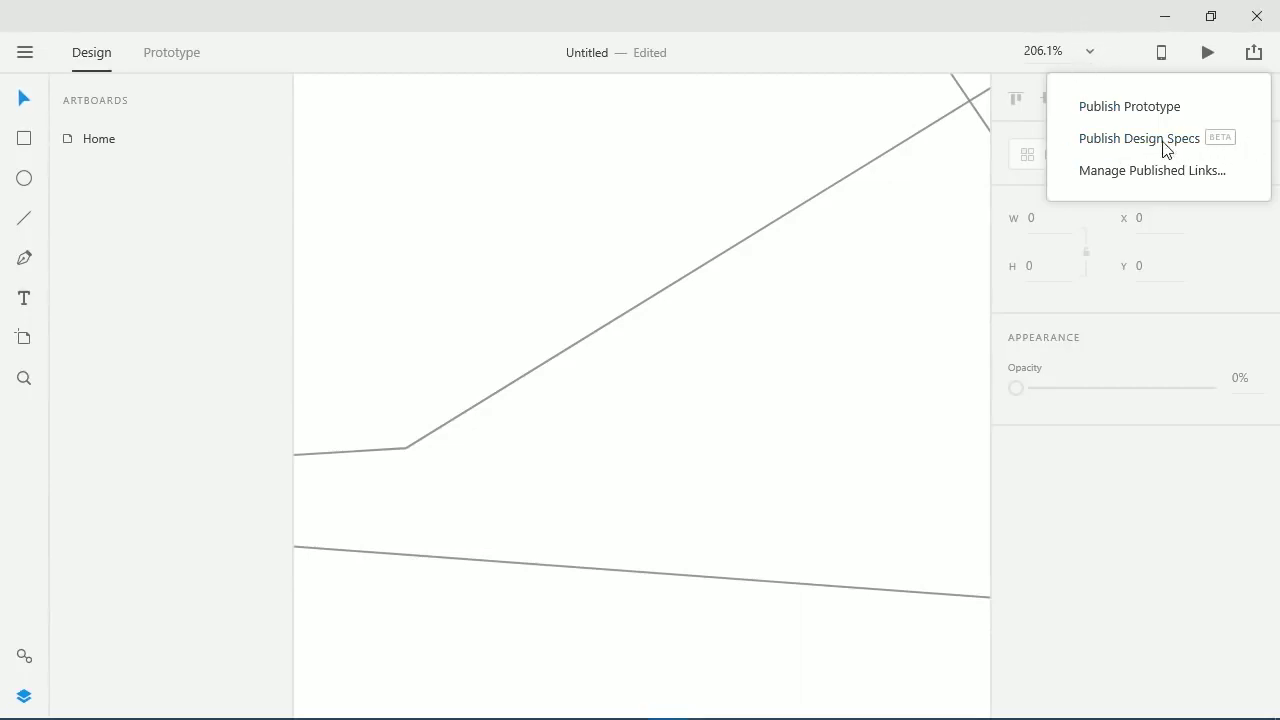
{"action": "left_click", "coordinate": [1093, 9]}
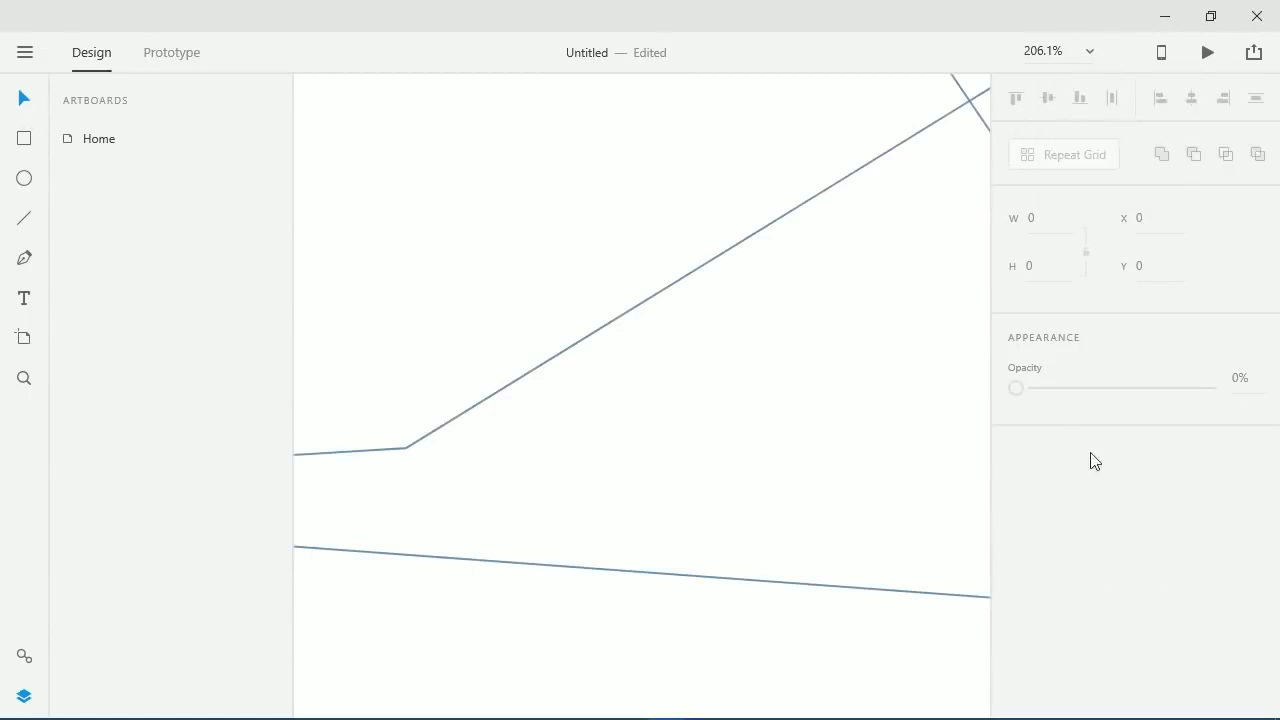
- Switch the whole Home artboard to portrait orientation and back to landscape
{"action": "scroll", "coordinate": [780, 355], "scroll_direction": "up", "scroll_amount": 6}
{"action": "scroll", "coordinate": [559, 372], "scroll_direction": "down", "scroll_amount": 5}
{"action": "scroll", "coordinate": [559, 371], "scroll_direction": "down", "scroll_amount": 5}
{"action": "scroll", "coordinate": [559, 371], "scroll_direction": "up", "scroll_amount": 3}
{"action": "scroll", "coordinate": [559, 371], "scroll_direction": "down", "scroll_amount": 3}
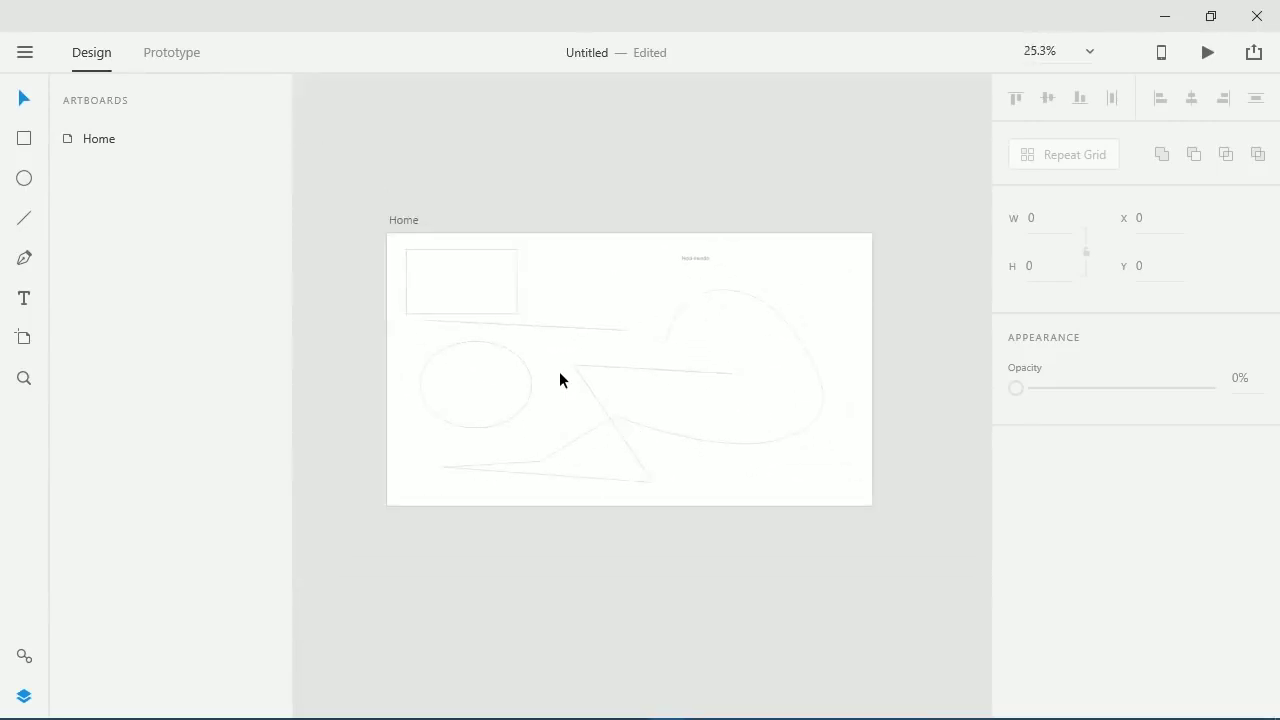
{"action": "left_click", "coordinate": [406, 221]}
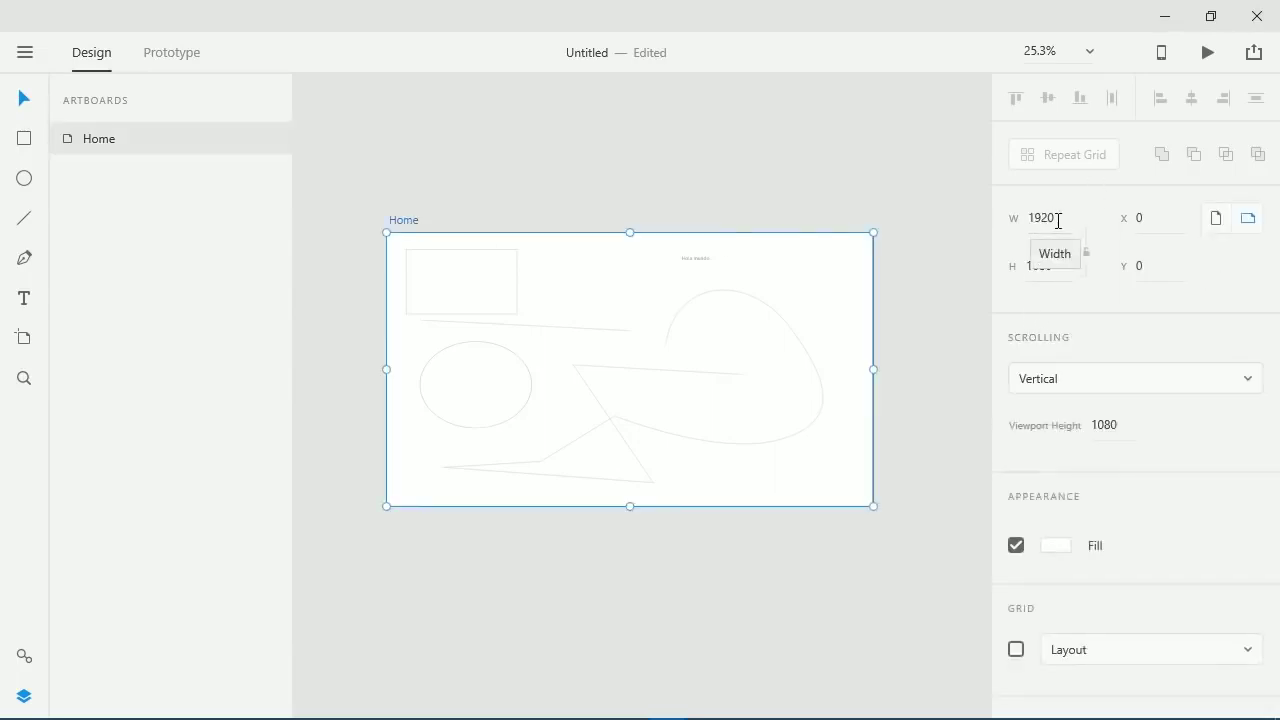
{"action": "left_click", "coordinate": [1218, 224]}
{"action": "left_click", "coordinate": [1256, 222]}
- Inspect the size, position and appearance properties of the rectangle on the Home artboard
{"action": "left_click", "coordinate": [502, 281]}
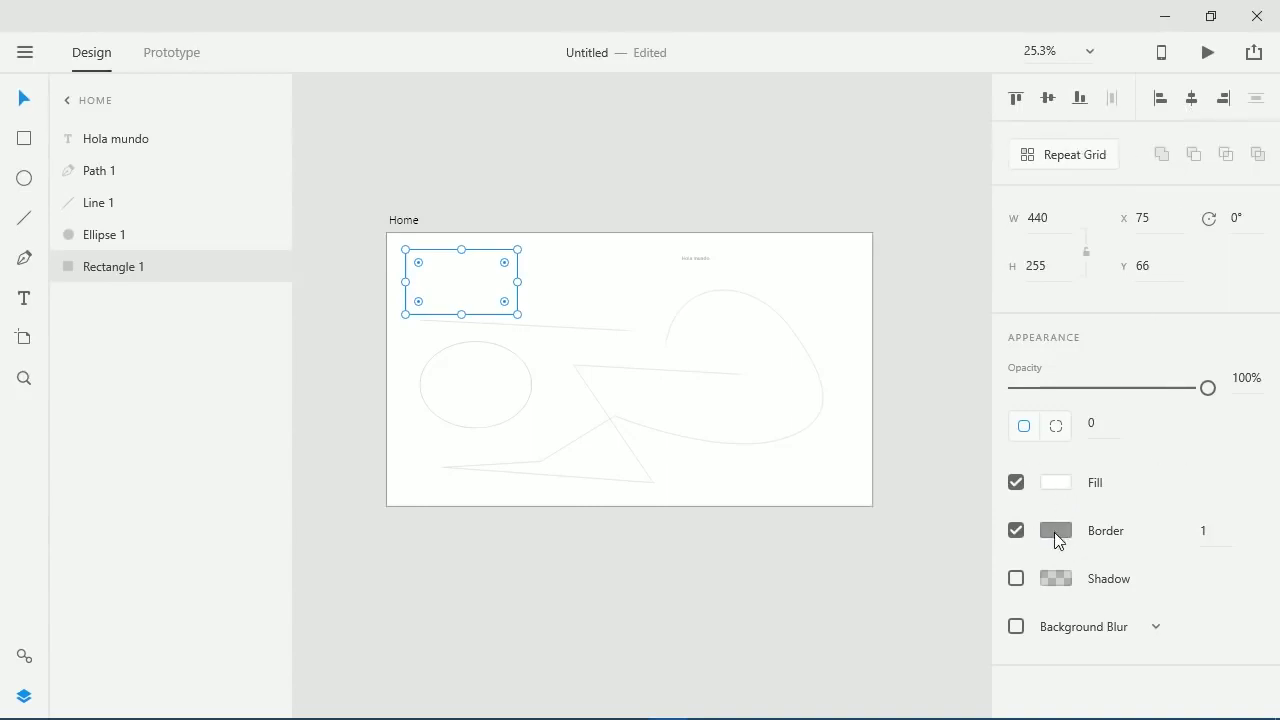
{"action": "left_click", "coordinate": [750, 320]}
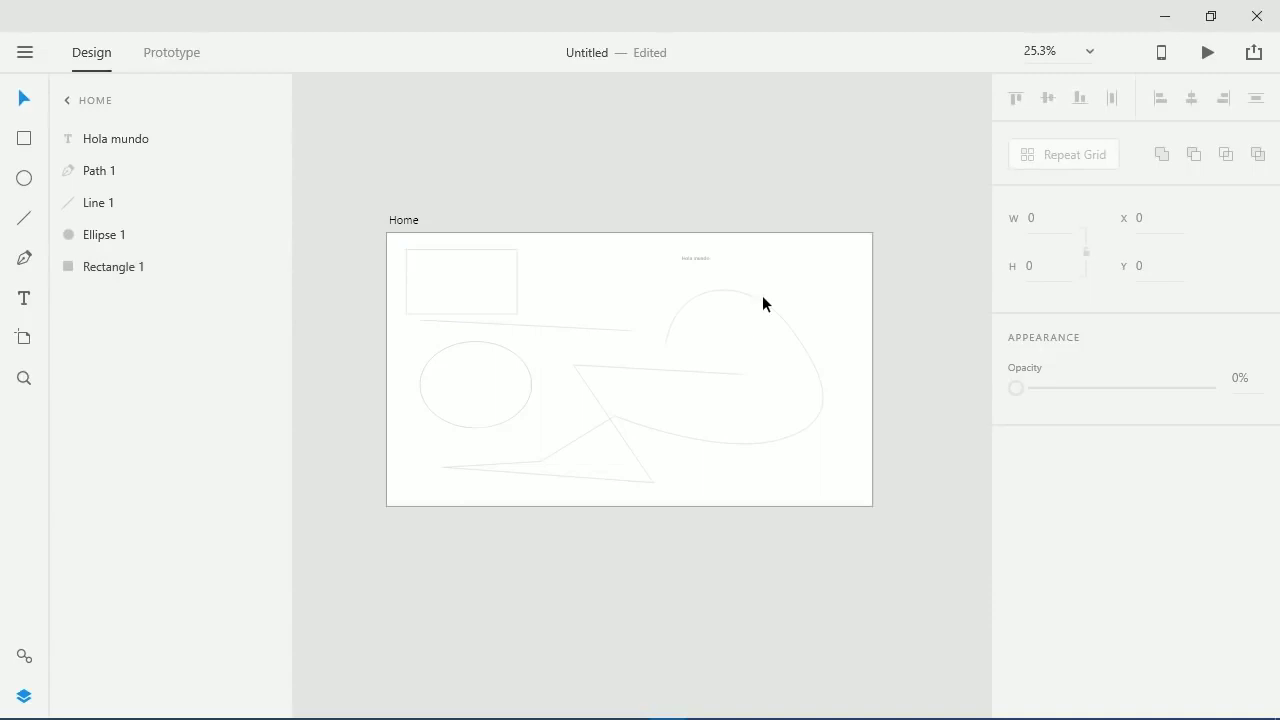
{"action": "left_click", "coordinate": [738, 305]}
{"action": "left_click", "coordinate": [476, 277]}
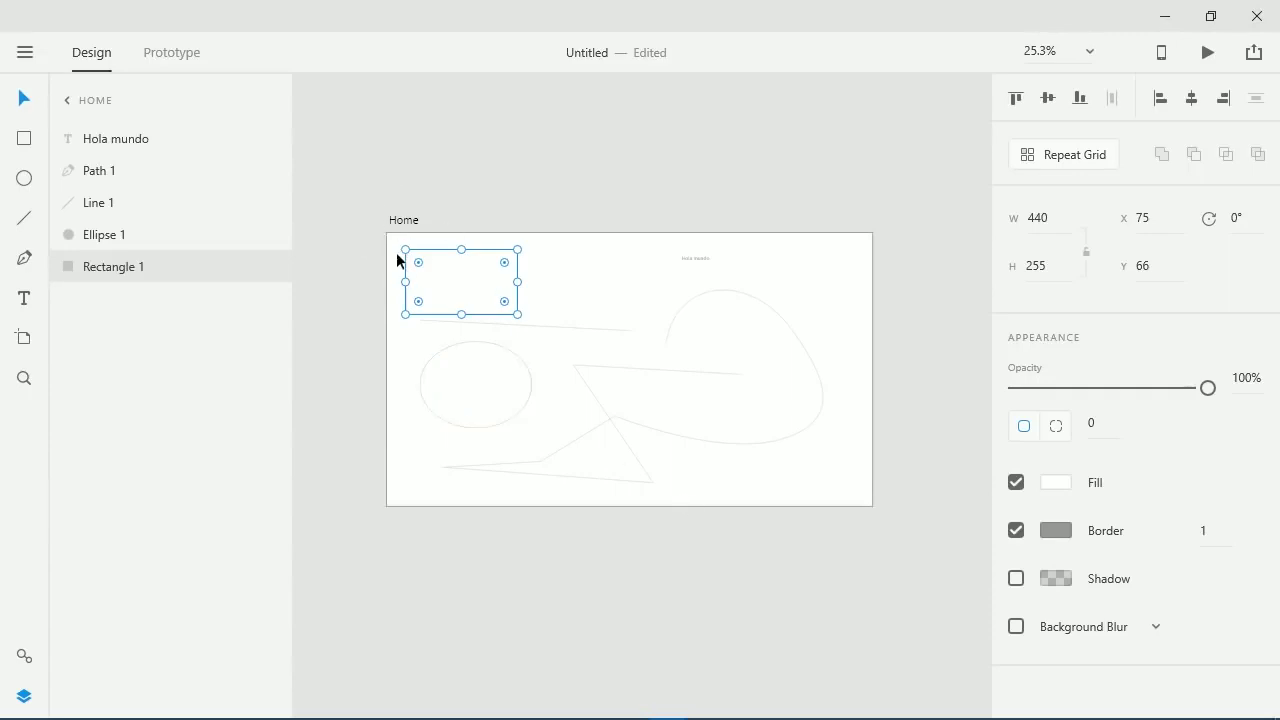
{"action": "left_click", "coordinate": [484, 180]}
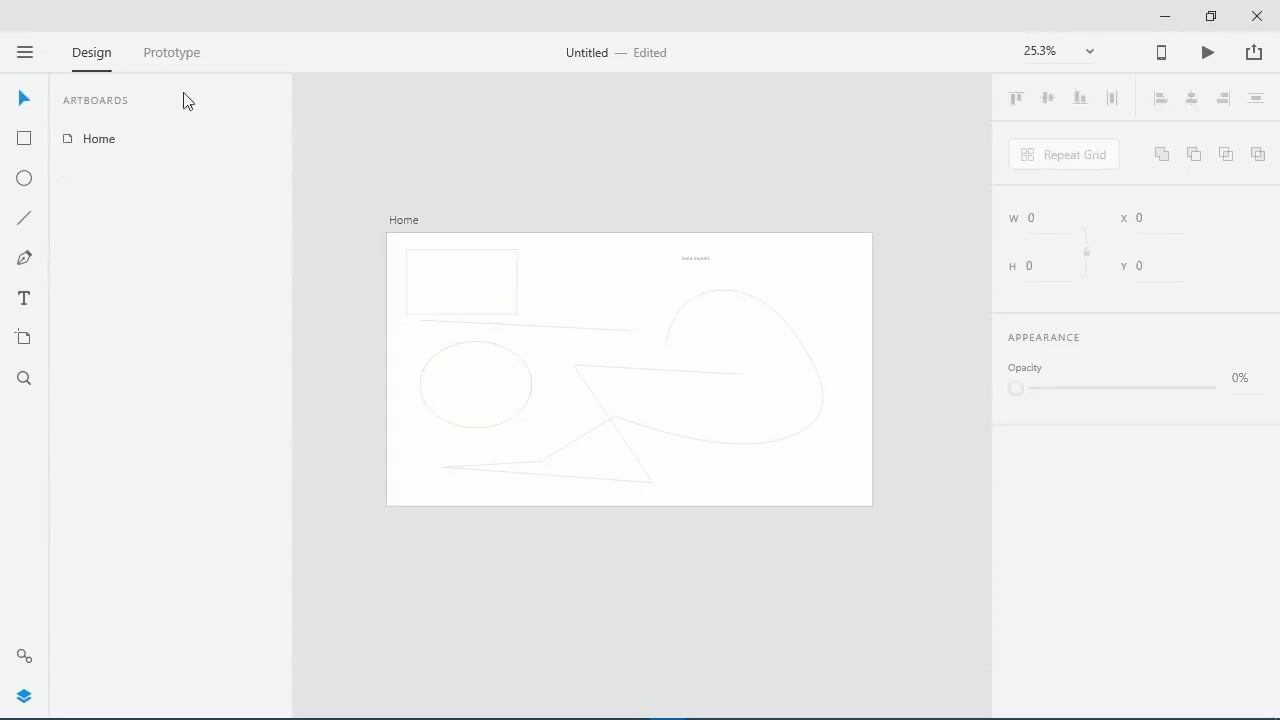
- Check the recent files, open the Creative Cloud Libraries window, and move and narrow it
{"action": "left_click", "coordinate": [26, 56]}
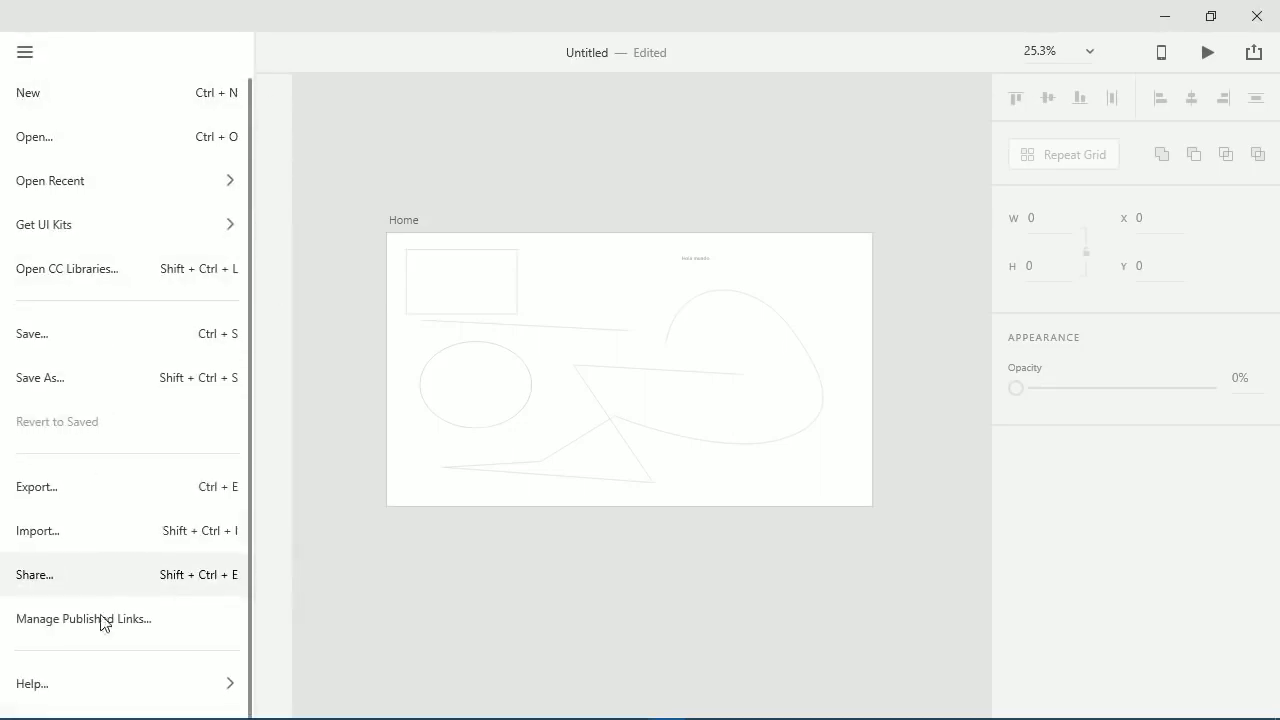
{"action": "mouse_move", "coordinate": [130, 195]}
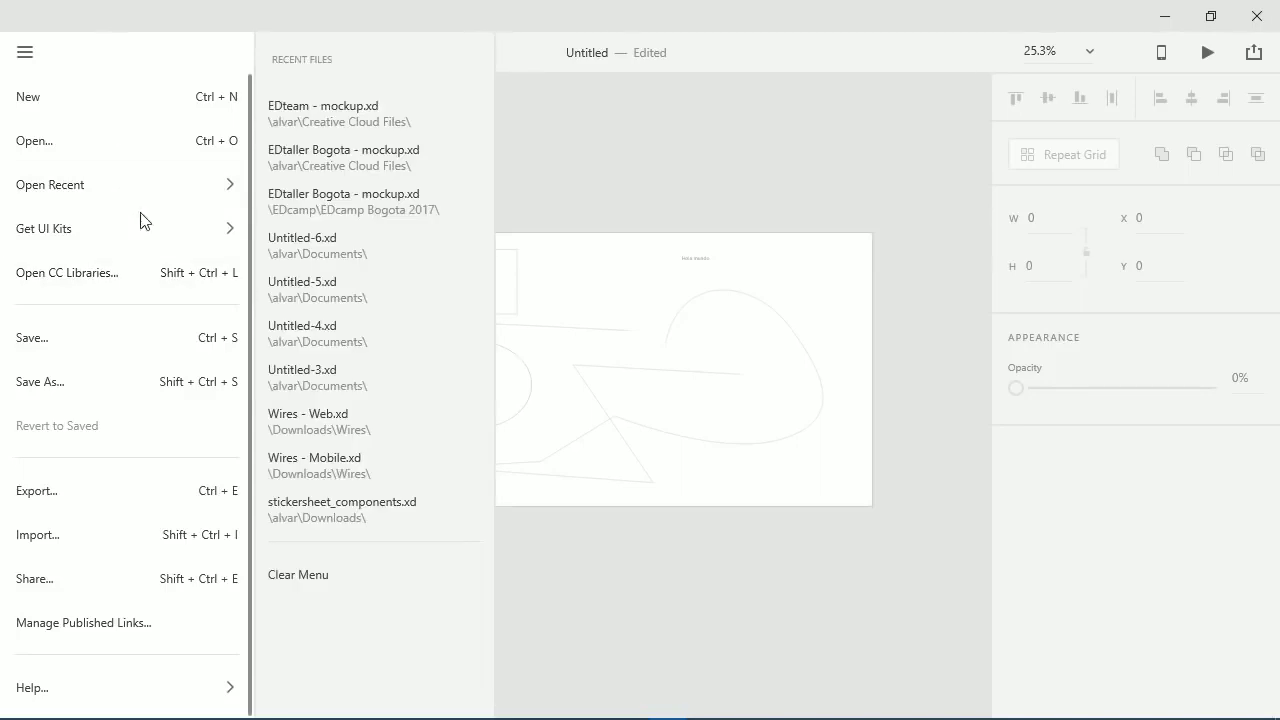
{"action": "left_click", "coordinate": [157, 272]}
{"action": "left_click_drag", "start_coordinate": [697, 63], "coordinate": [503, 40]}
{"action": "left_click_drag", "start_coordinate": [940, 323], "coordinate": [543, 323]}
- Browse the EDteam library's colors, character styles and graphics, and return to the document
{"action": "scroll", "coordinate": [346, 438], "scroll_direction": "down", "scroll_amount": 5}
{"action": "scroll", "coordinate": [346, 445], "scroll_direction": "up", "scroll_amount": 3}
{"action": "scroll", "coordinate": [346, 445], "scroll_direction": "down", "scroll_amount": 2}
{"action": "scroll", "coordinate": [345, 445], "scroll_direction": "up", "scroll_amount": 2}
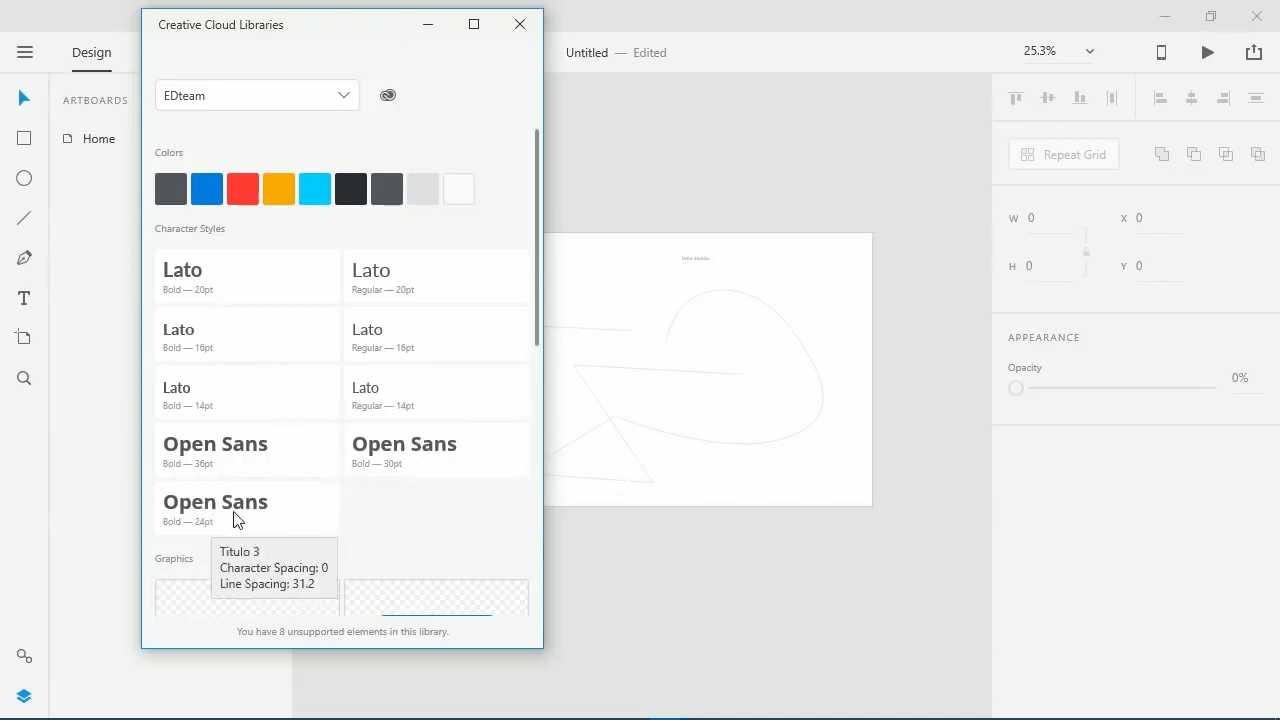
{"action": "scroll", "coordinate": [511, 270], "scroll_direction": "down", "scroll_amount": 1}
{"action": "left_click", "coordinate": [92, 56]}
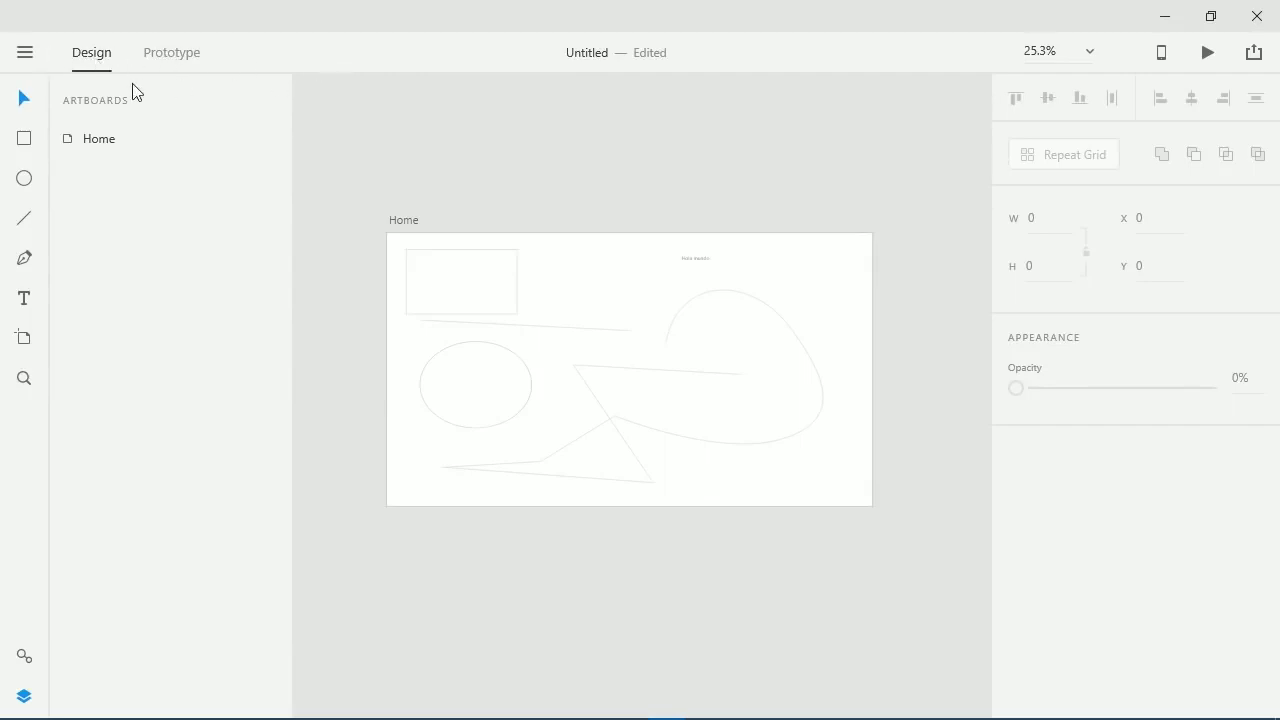
- Select the rectangle, the line and the Pen path in turn to compare their properties and layers, and clear the selection
{"action": "left_click", "coordinate": [510, 289]}
{"action": "left_click", "coordinate": [625, 344]}
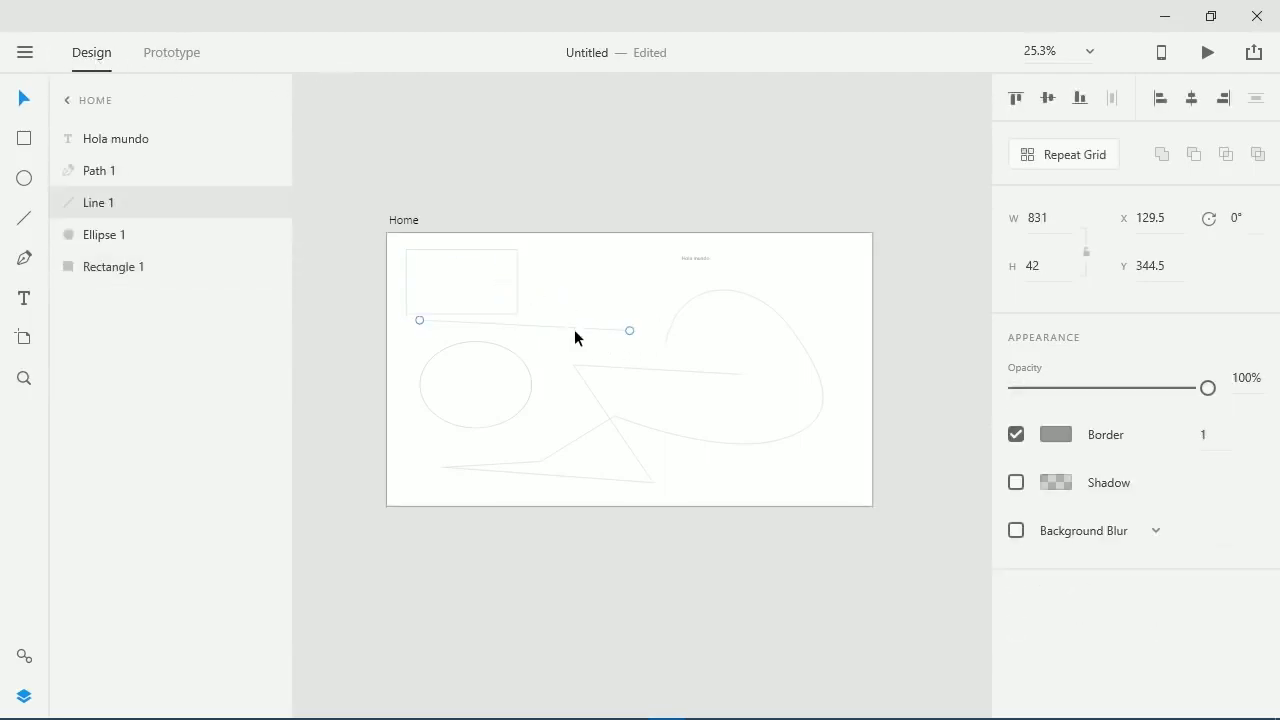
{"action": "left_click", "coordinate": [666, 370]}
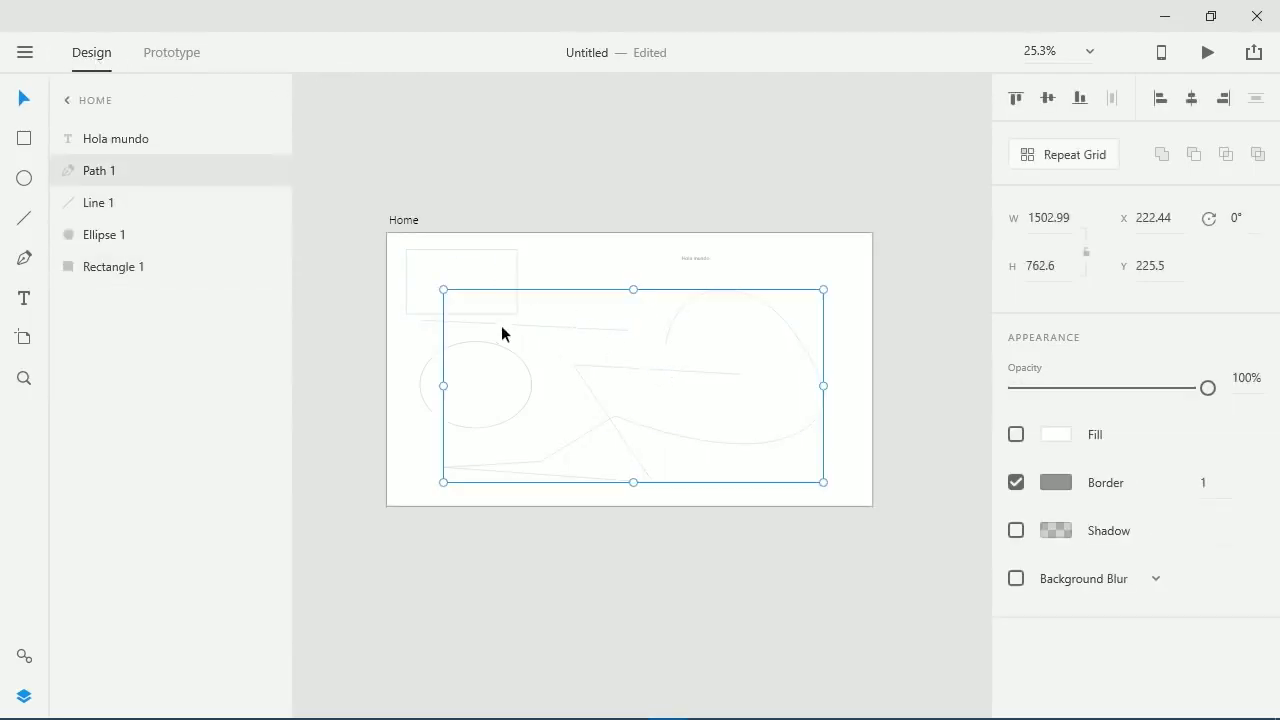
{"action": "left_click", "coordinate": [415, 278]}
{"action": "left_click", "coordinate": [575, 205]}
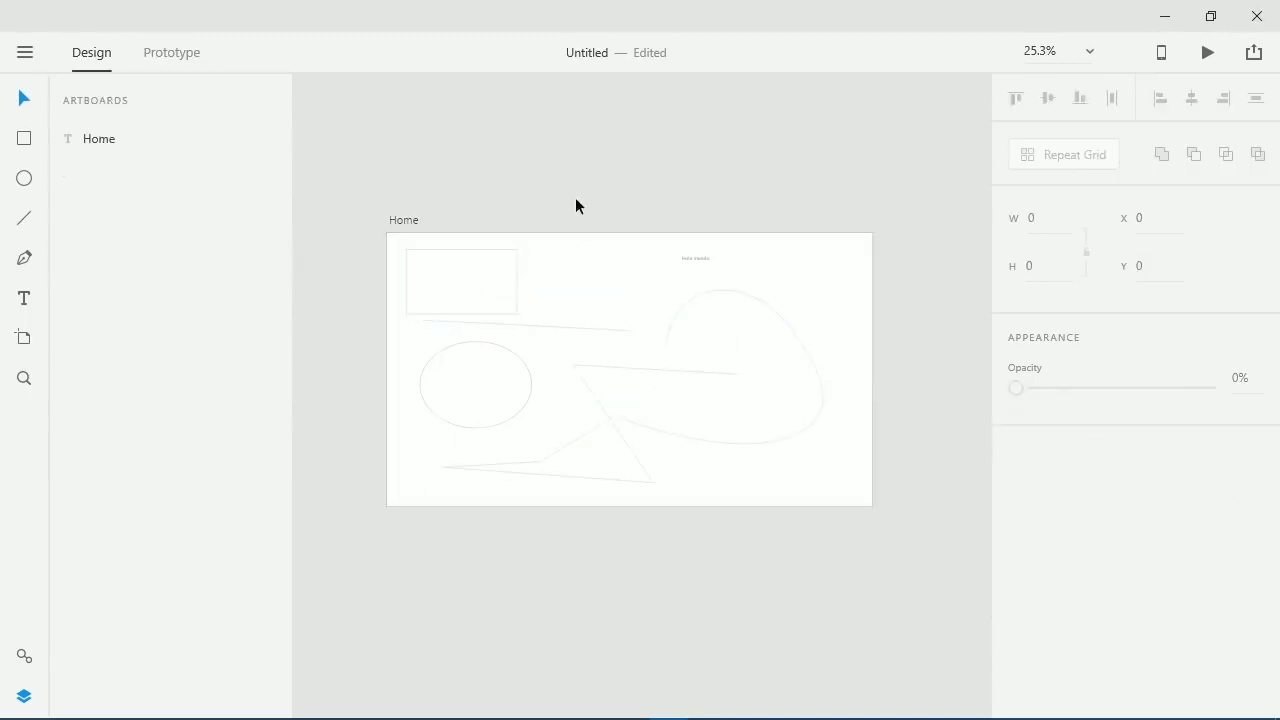
- View Prototype mode, return to Design mode and duplicate the Home artboard directly below the original
{"action": "left_click", "coordinate": [183, 54]}
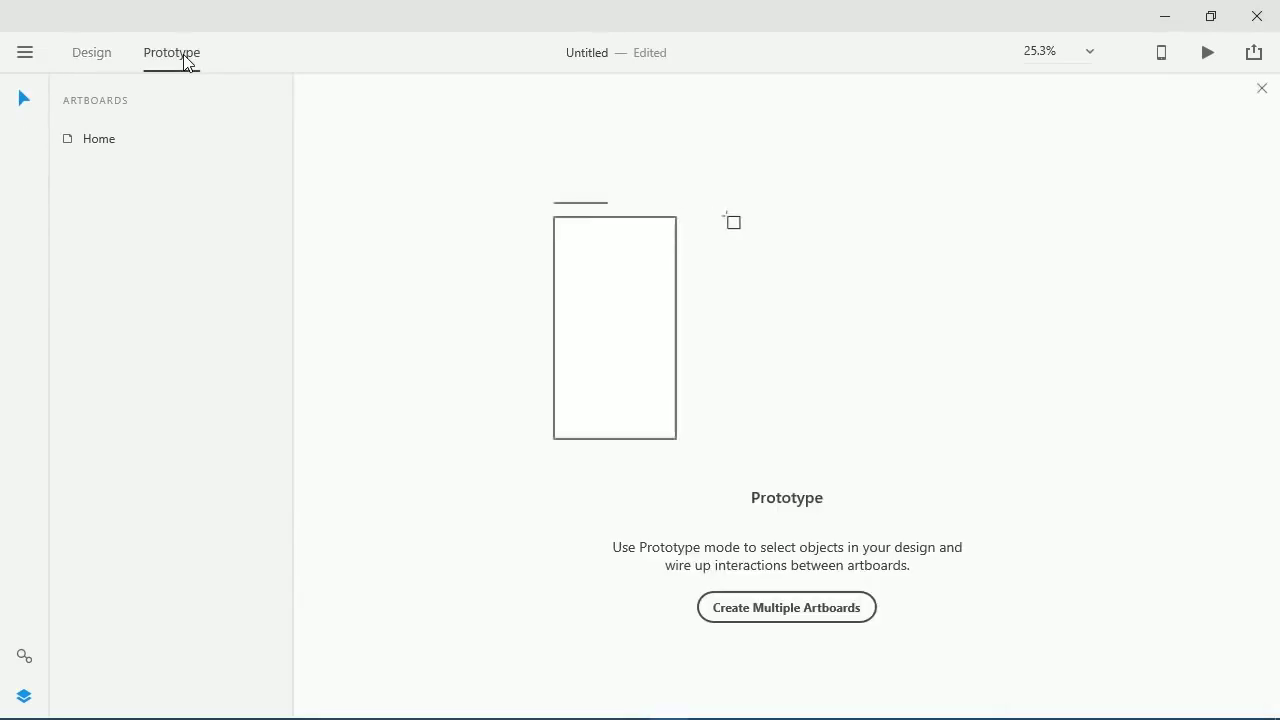
{"action": "left_click", "coordinate": [88, 58]}
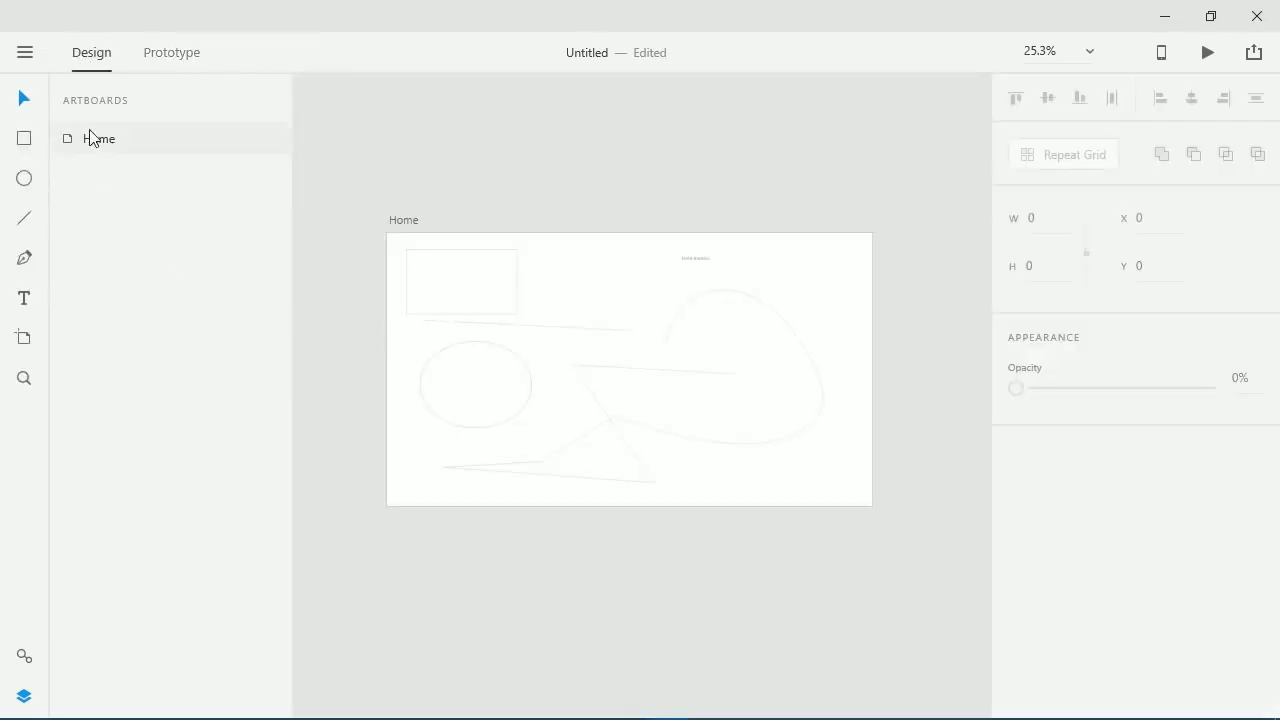
{"action": "left_click", "coordinate": [412, 220]}
{"action": "left_click_drag", "start_coordinate": [411, 219], "coordinate": [407, 542]}
- Fill the rectangle on the original Home artboard with the solid dark red #A14747
{"action": "left_click", "coordinate": [460, 280]}
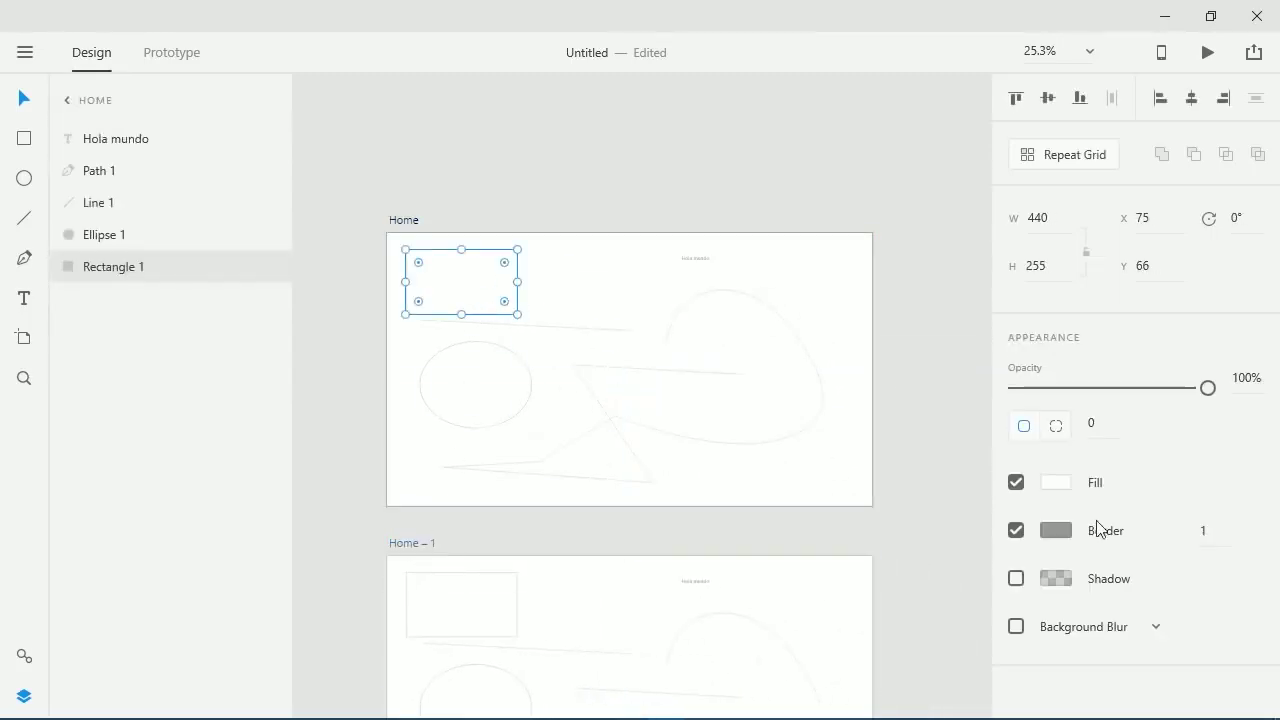
{"action": "left_click", "coordinate": [1055, 484]}
{"action": "left_click", "coordinate": [852, 402]}
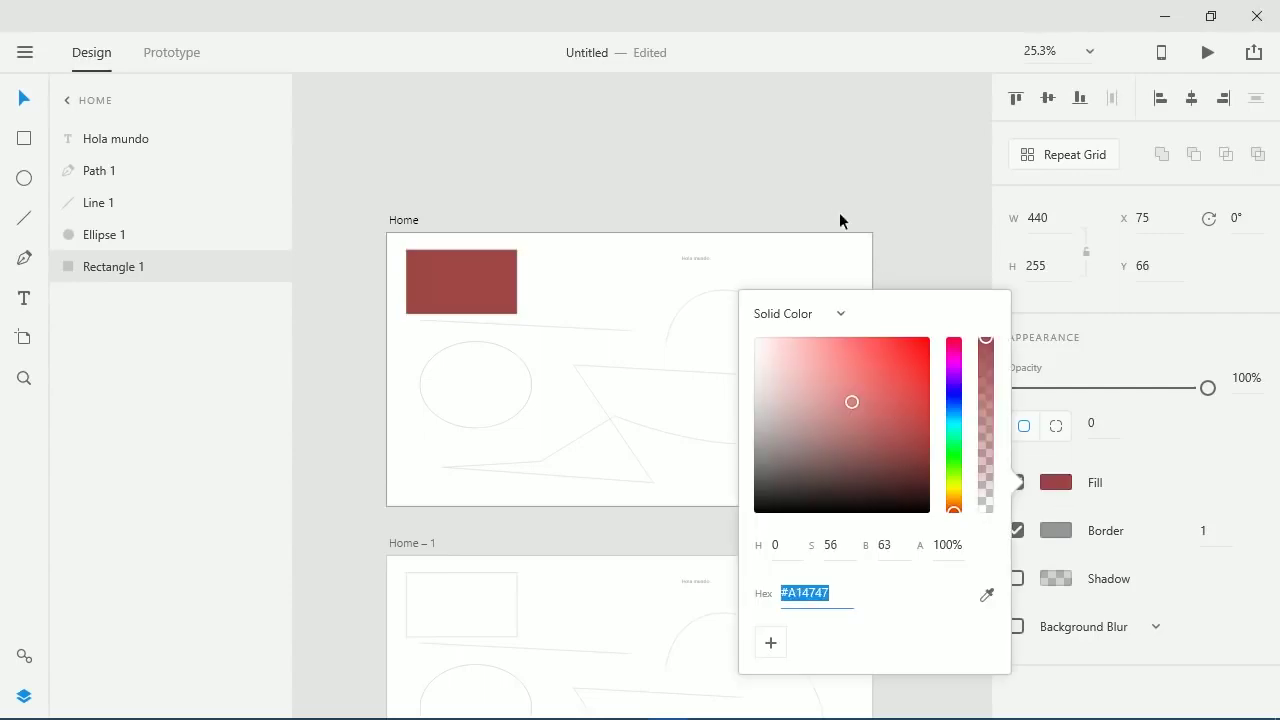
{"action": "left_click", "coordinate": [839, 212]}
{"action": "left_click", "coordinate": [448, 296]}
- Set the border color of the rectangle on the Home – 1 artboard to blue #0099FF
{"action": "left_click", "coordinate": [498, 622]}
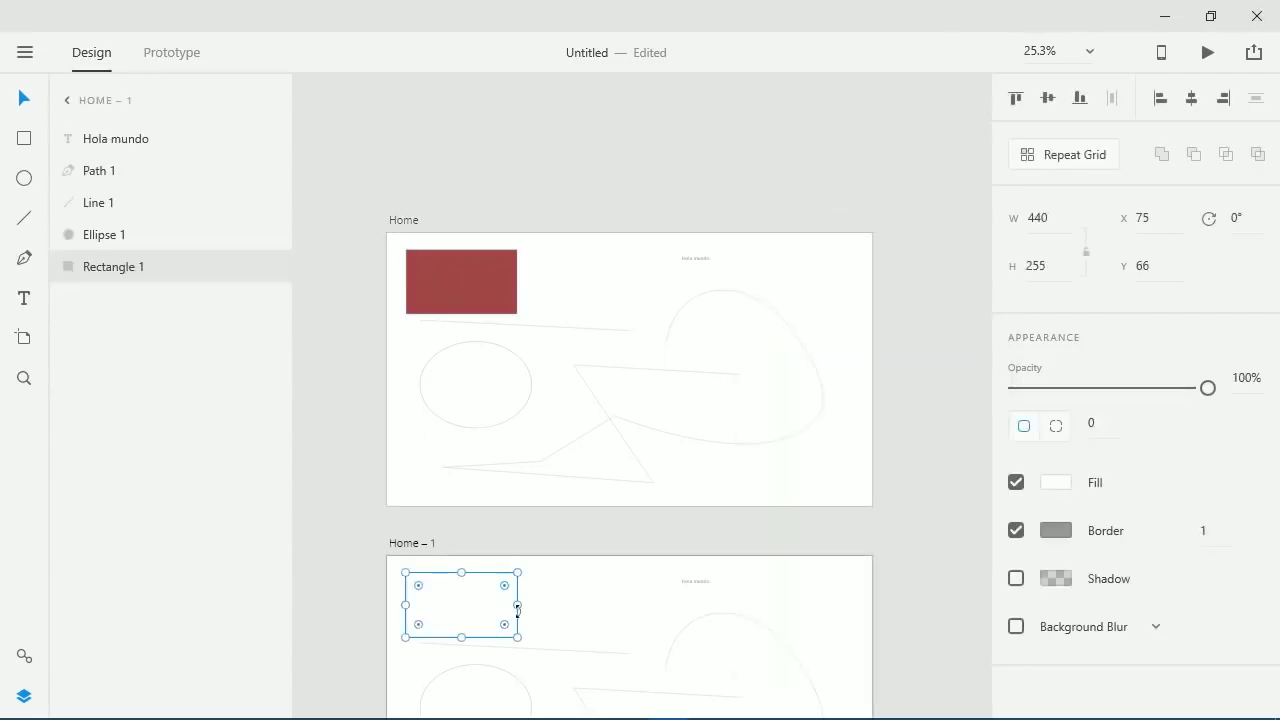
{"action": "scroll", "coordinate": [623, 534], "scroll_direction": "down", "scroll_amount": 3}
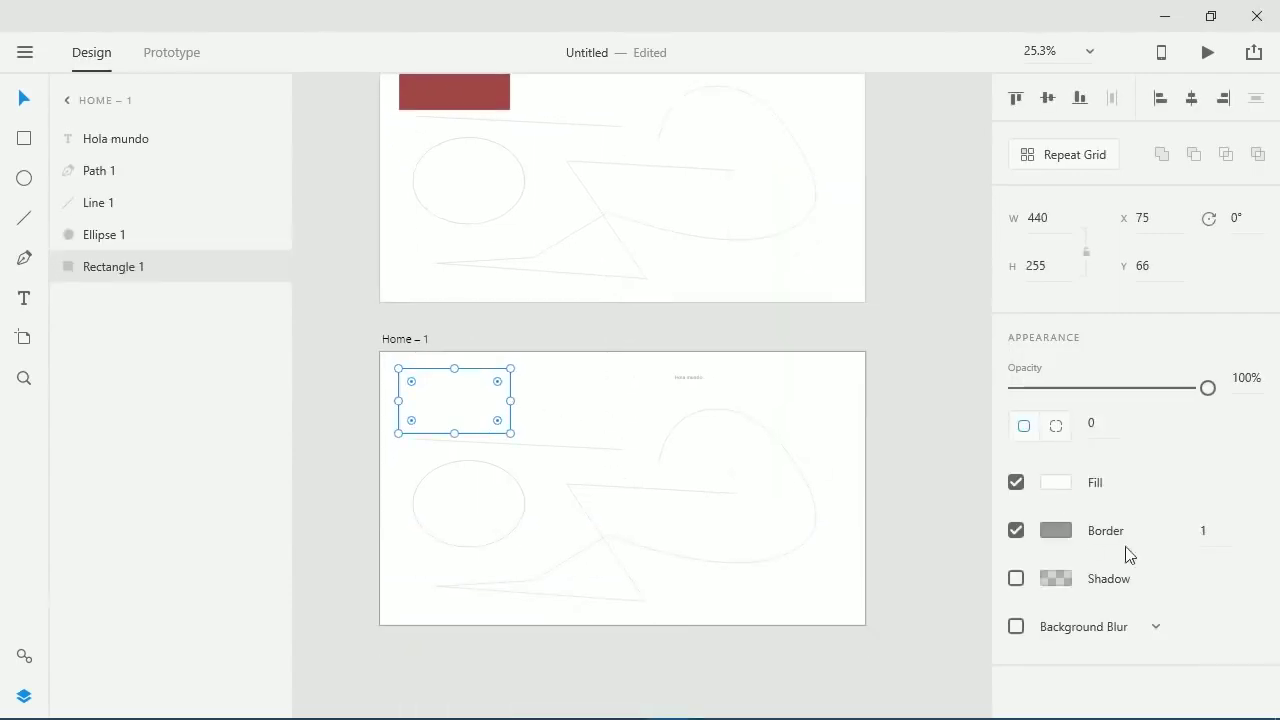
{"action": "left_click", "coordinate": [1049, 525]}
{"action": "left_click_drag", "start_coordinate": [850, 400], "coordinate": [911, 280]}
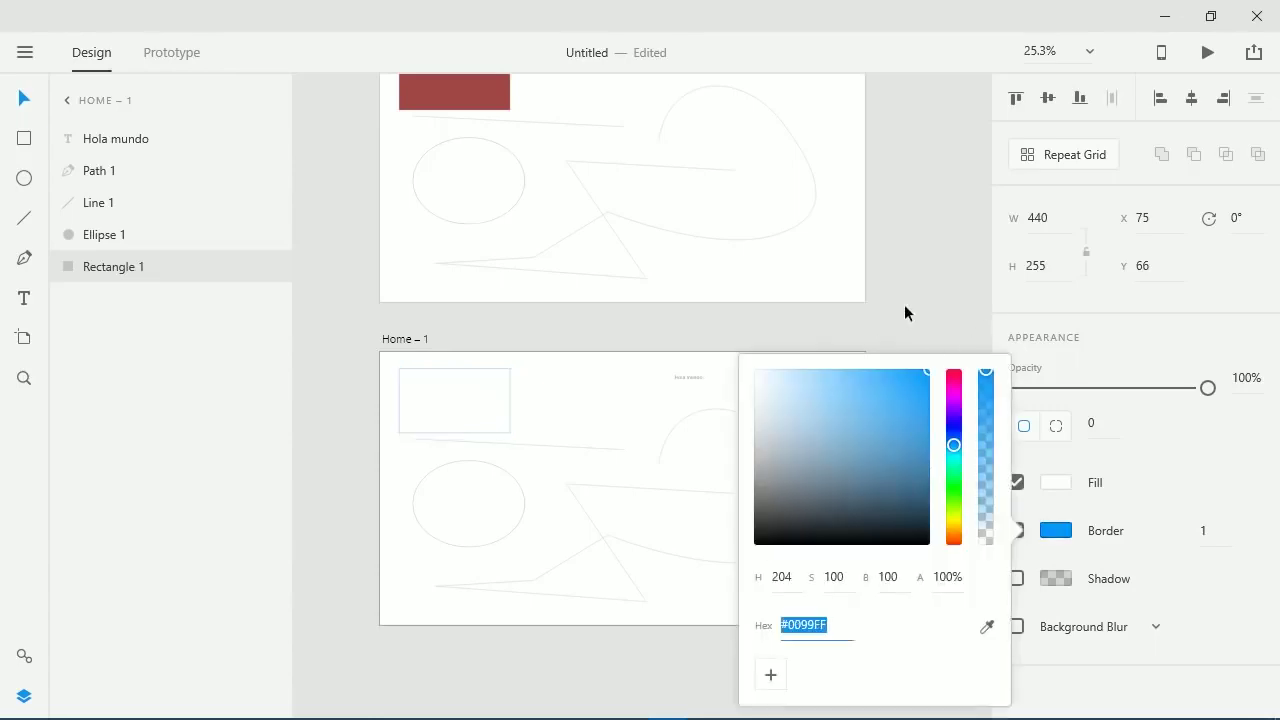
- Fill the rectangle on the Home – 1 artboard with a solid turquoise and clear the selection
{"action": "left_click", "coordinate": [1055, 484]}
{"action": "left_click", "coordinate": [1055, 484]}
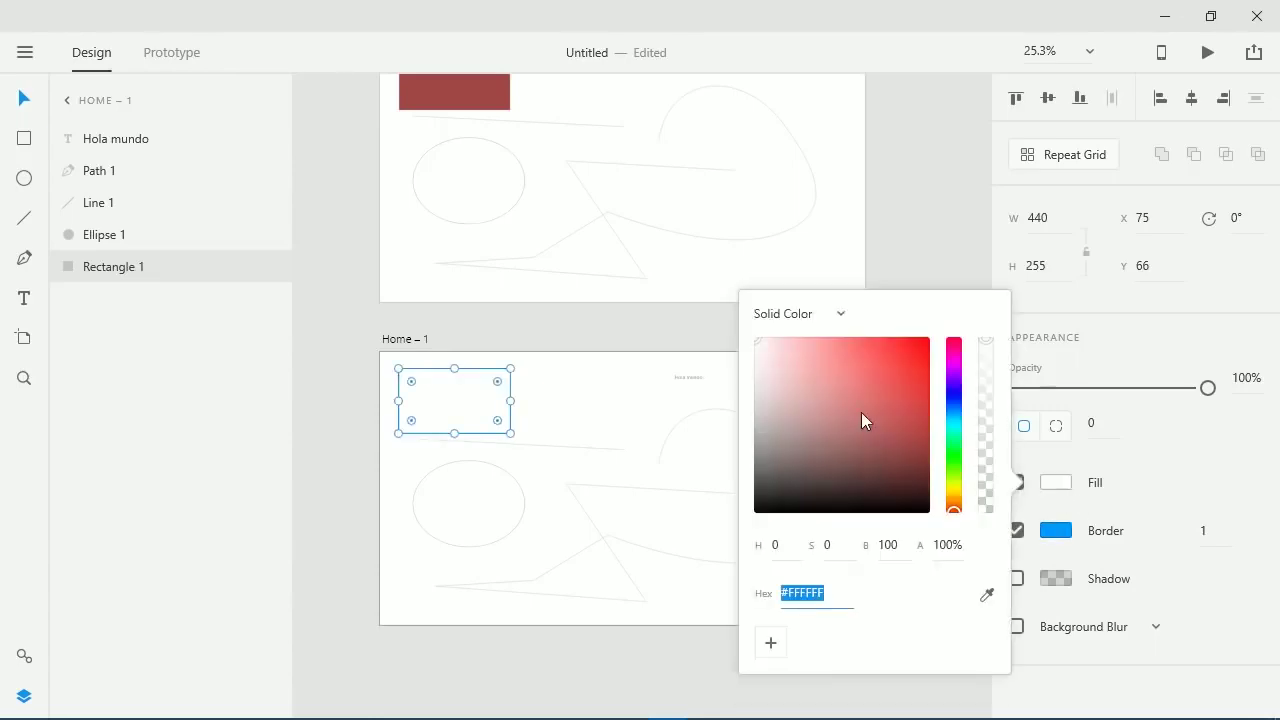
{"action": "left_click", "coordinate": [962, 424]}
{"action": "left_click", "coordinate": [888, 370]}
{"action": "left_click", "coordinate": [899, 330]}
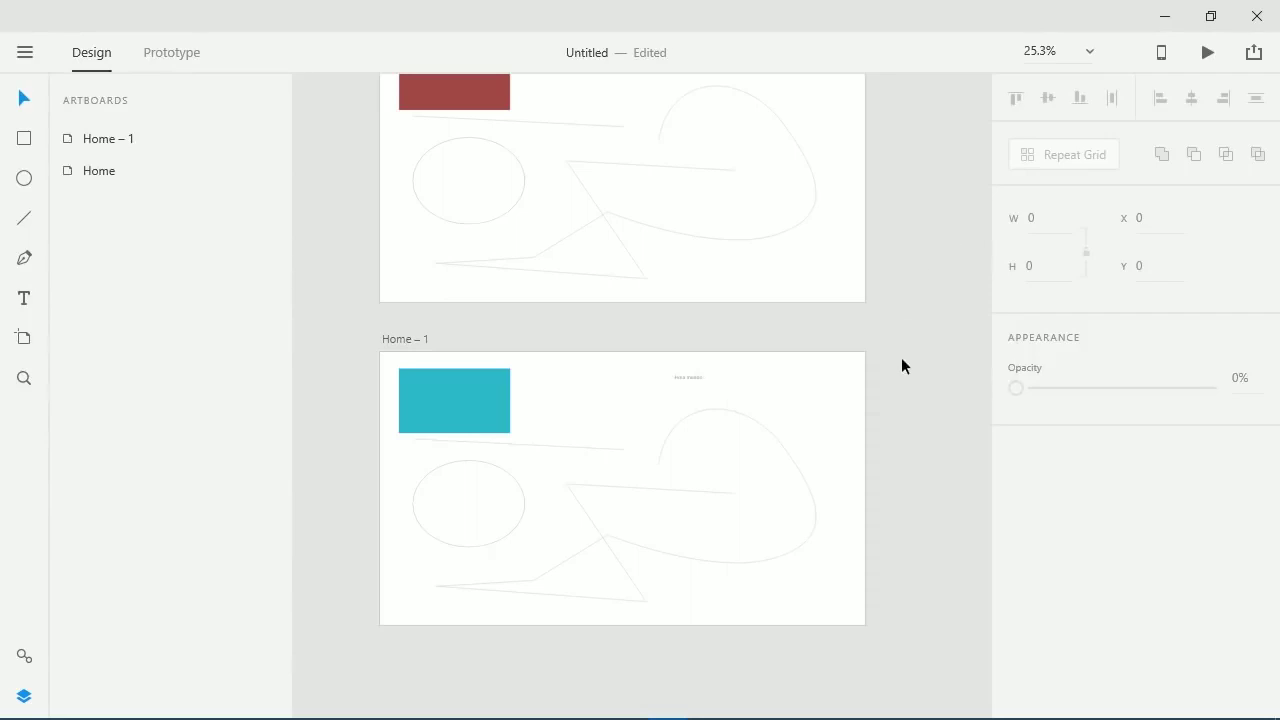
- In Prototype mode, link the red rectangle on Home to the Home – 1 artboard
{"action": "scroll", "coordinate": [902, 368], "scroll_direction": "up", "scroll_amount": 2}
{"action": "scroll", "coordinate": [902, 368], "scroll_direction": "up", "scroll_amount": 1}
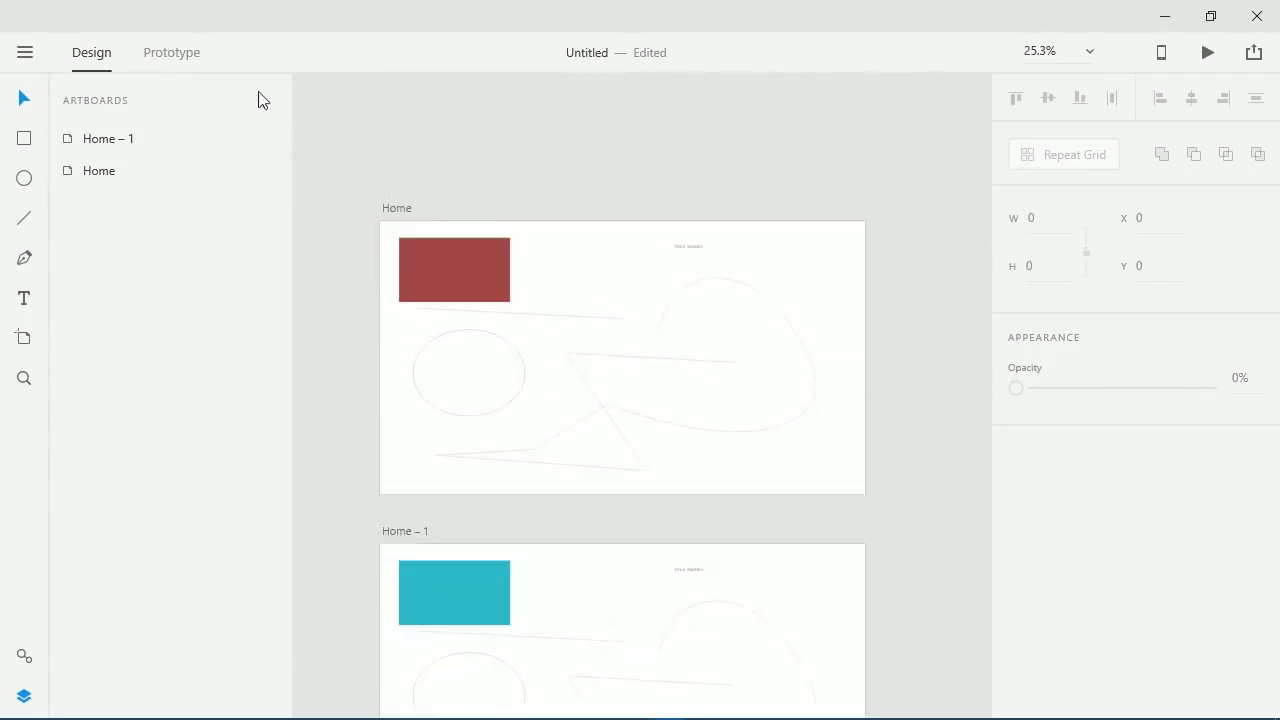
{"action": "left_click", "coordinate": [172, 52]}
{"action": "left_click", "coordinate": [437, 270]}
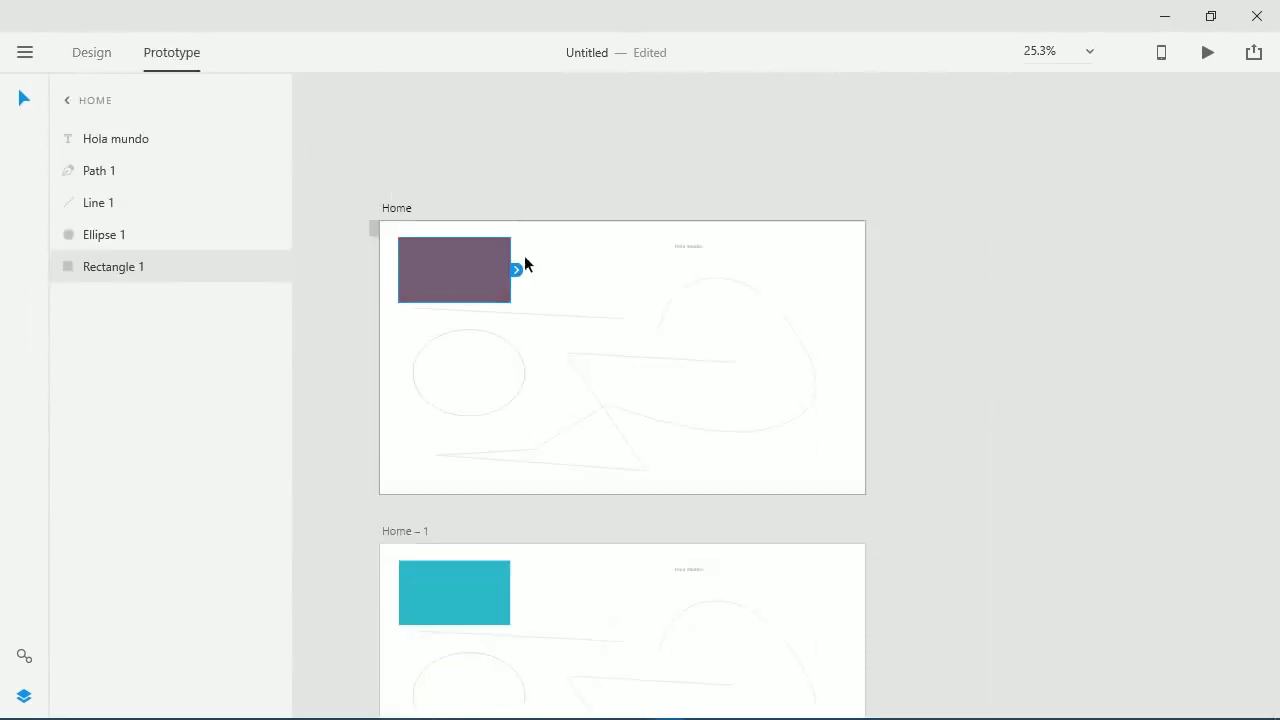
{"action": "scroll", "coordinate": [530, 250], "scroll_direction": "down", "scroll_amount": 2}
{"action": "left_click_drag", "start_coordinate": [516, 210], "coordinate": [463, 530]}
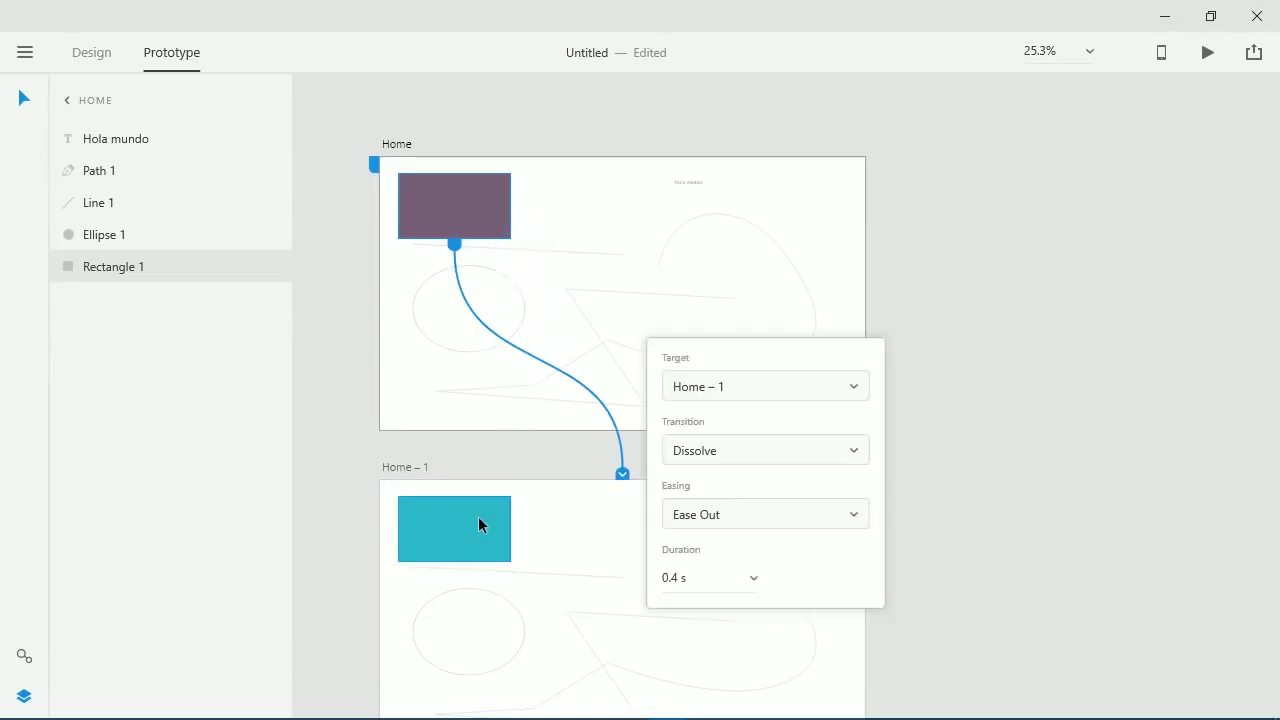
- Set the transition of the link from the red rectangle to Slide Right
{"action": "left_click", "coordinate": [757, 451]}
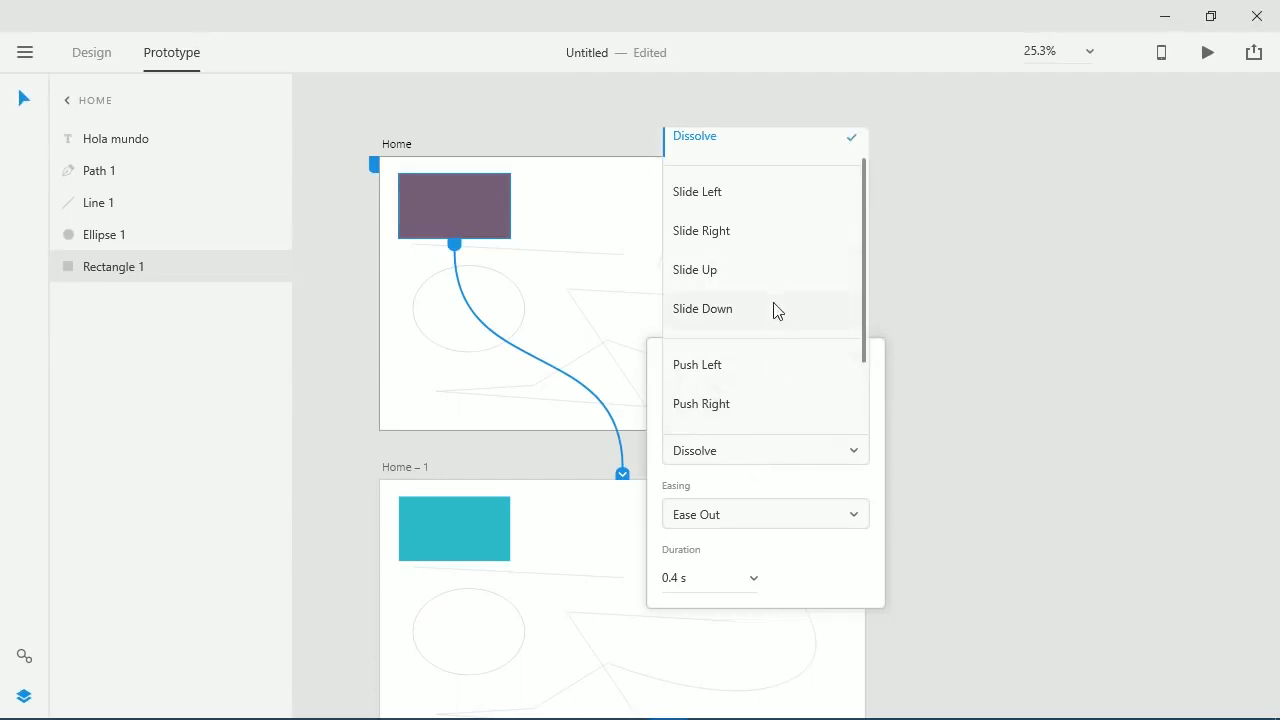
{"action": "left_click", "coordinate": [718, 238]}
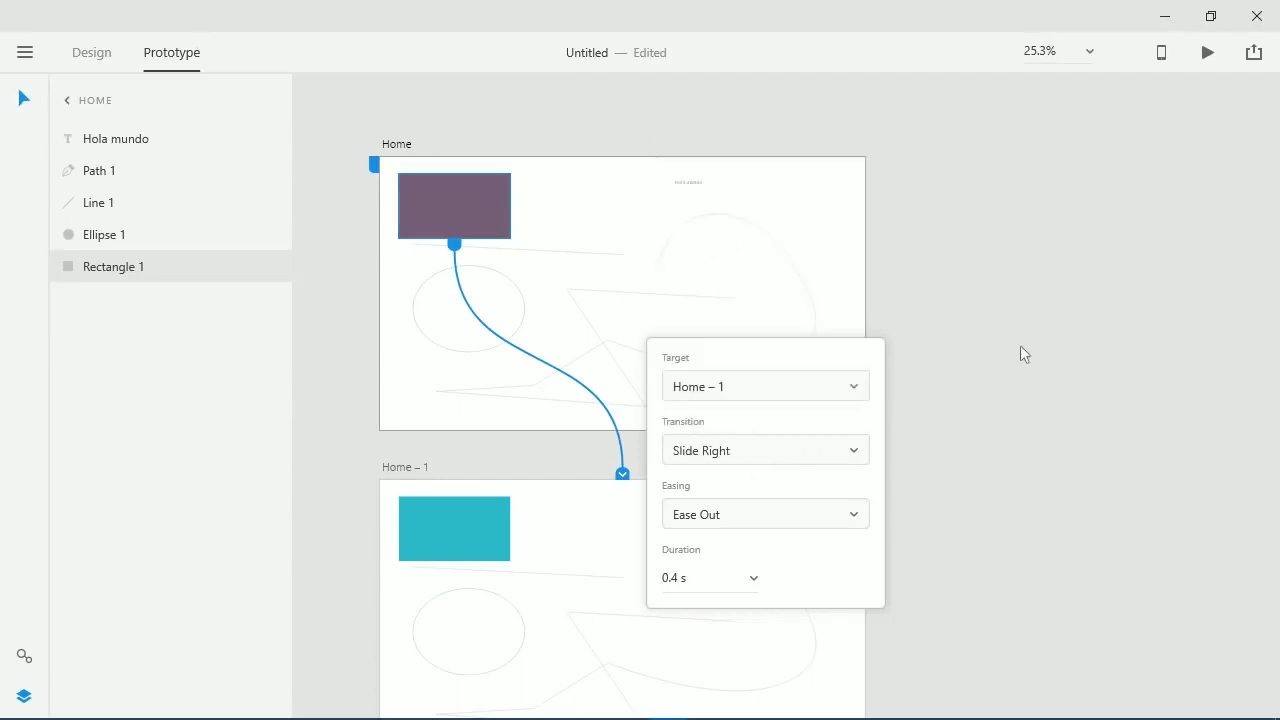
{"action": "left_click", "coordinate": [1023, 351]}
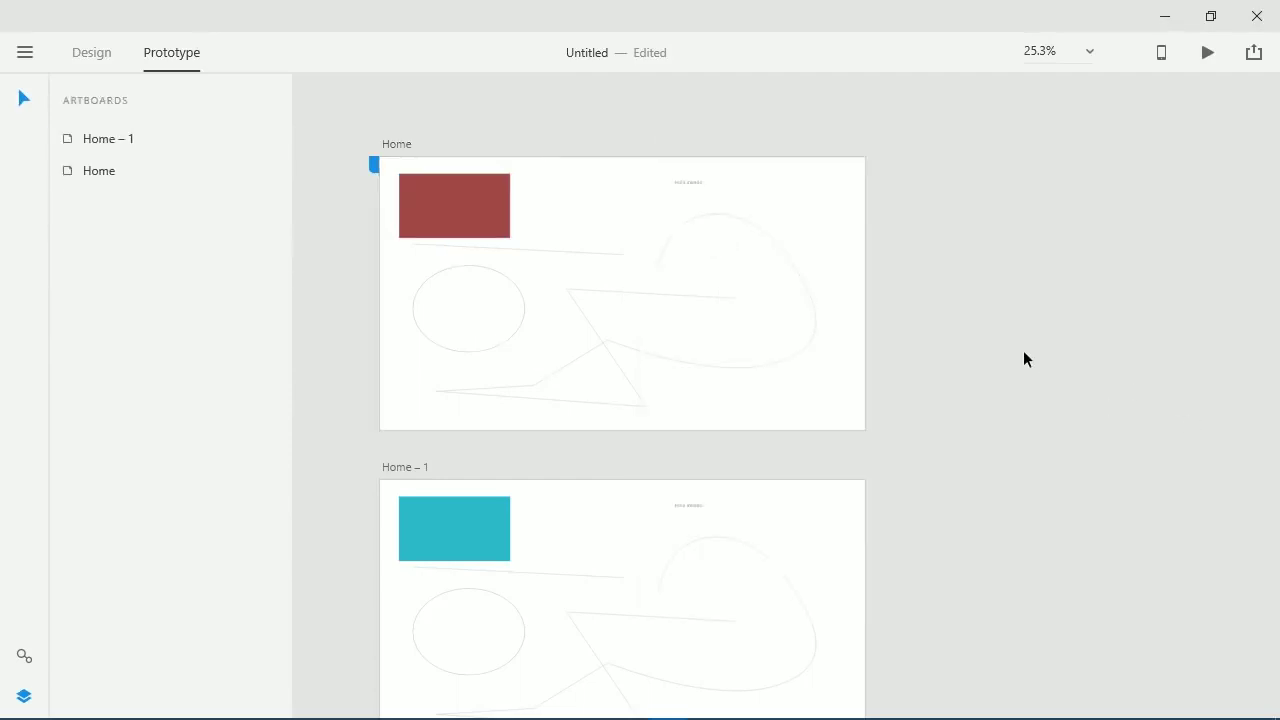
- Preview the prototype, test the red rectangle's link to Home – 1 and close the preview
{"action": "left_click", "coordinate": [1208, 56]}
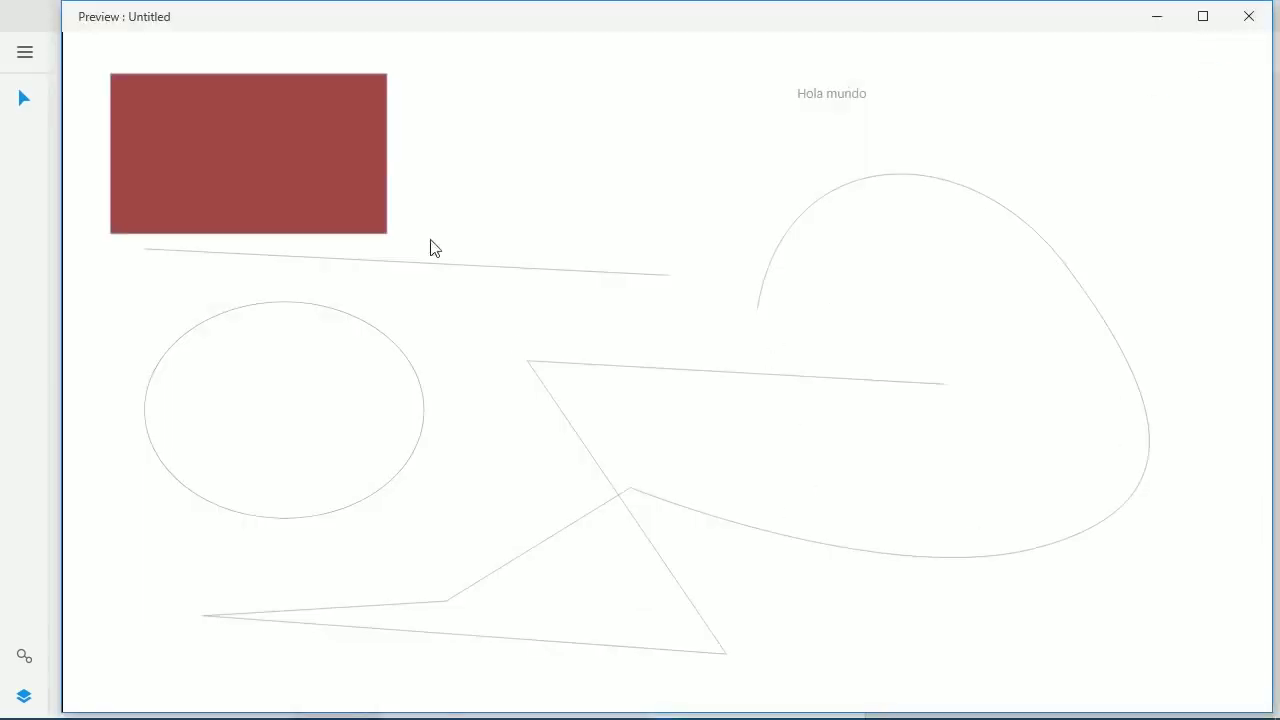
{"action": "left_click", "coordinate": [232, 177]}
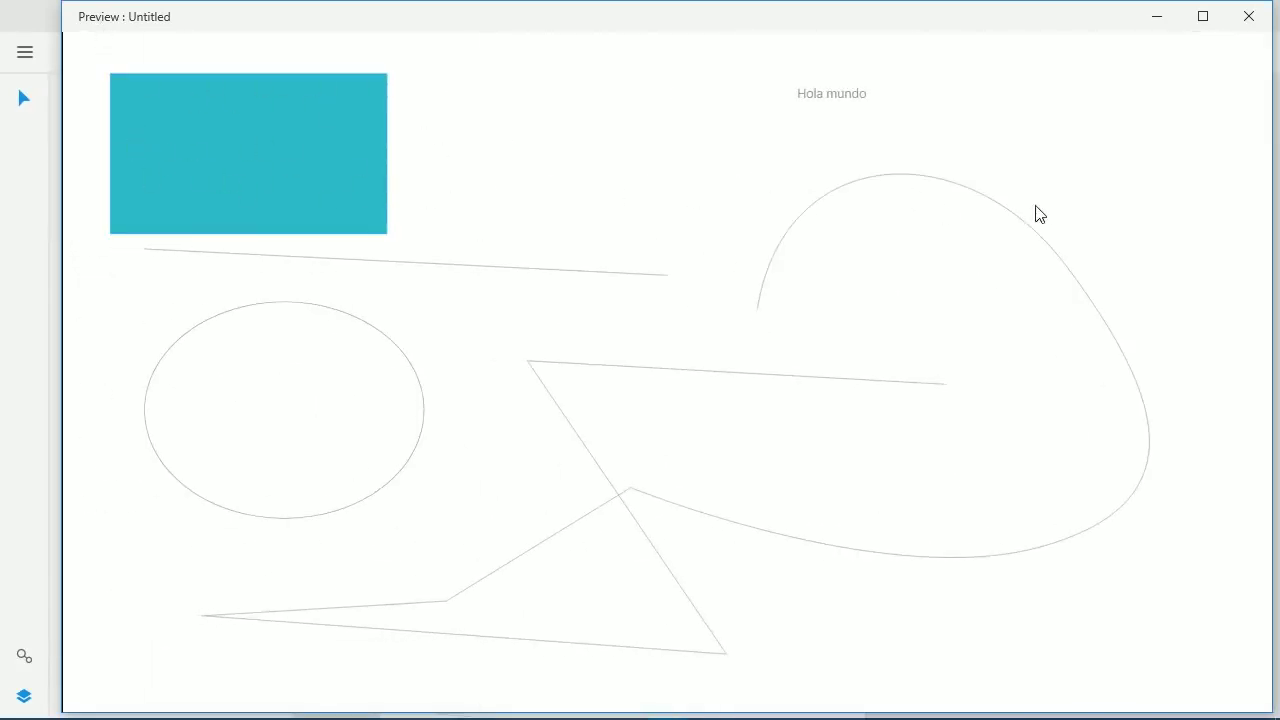
{"action": "left_click", "coordinate": [1252, 28]}
- Switch to the document with the blank Home artboard and turn on that artboard's layout grid
{"action": "key", "text": "ctrl+Tab"}
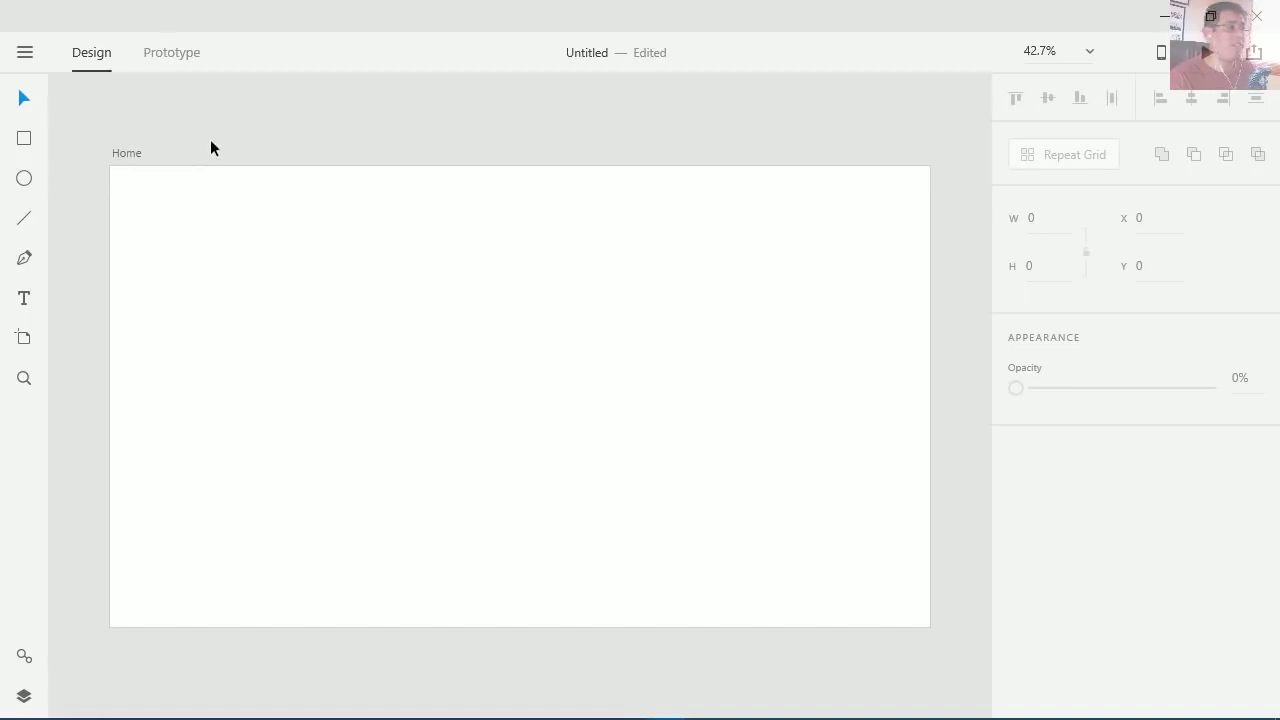
{"action": "left_click", "coordinate": [136, 154]}
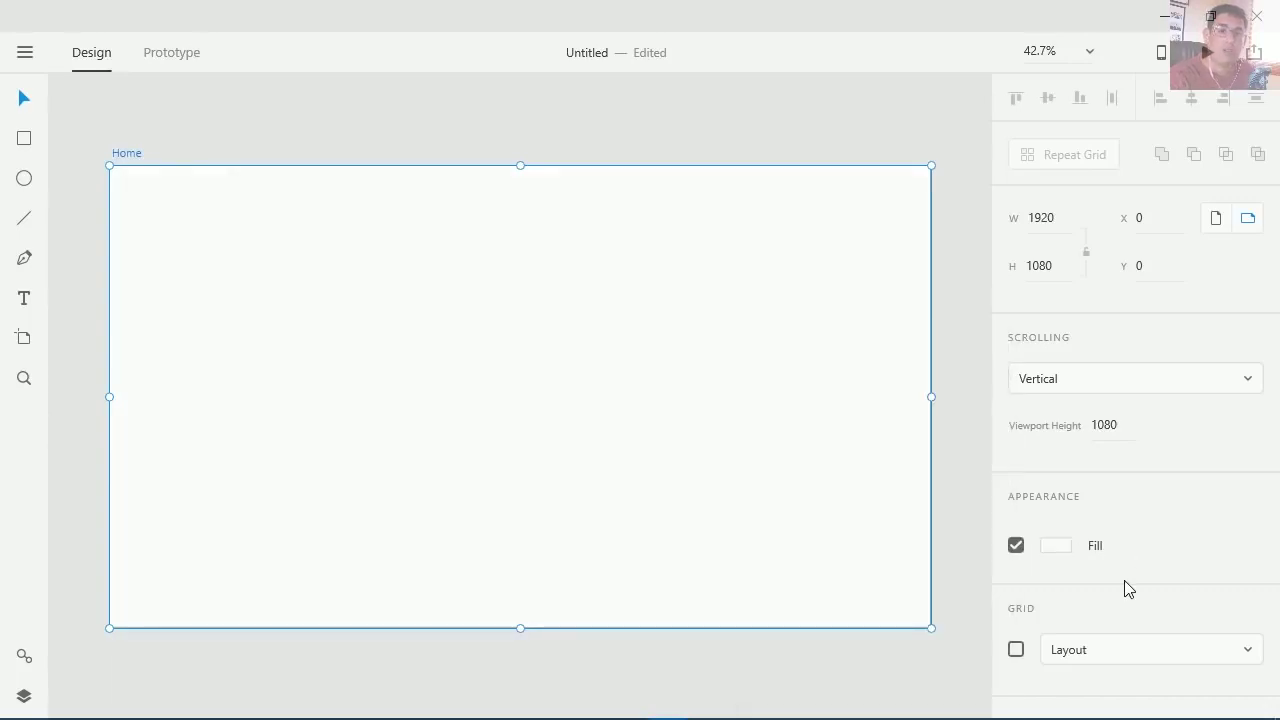
{"action": "left_click", "coordinate": [1015, 649]}
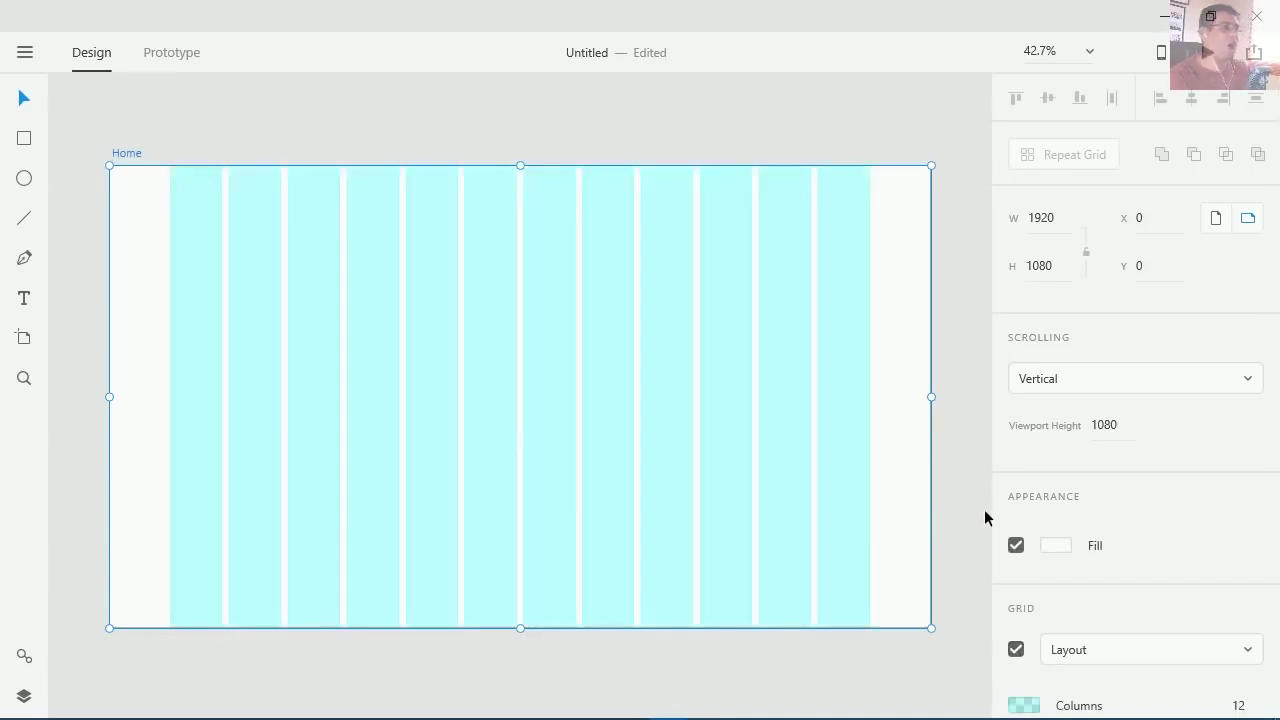
- Try the Square grid type on the Home artboard and return the grid to Layout
{"action": "scroll", "coordinate": [1140, 580], "scroll_direction": "down", "scroll_amount": 4}
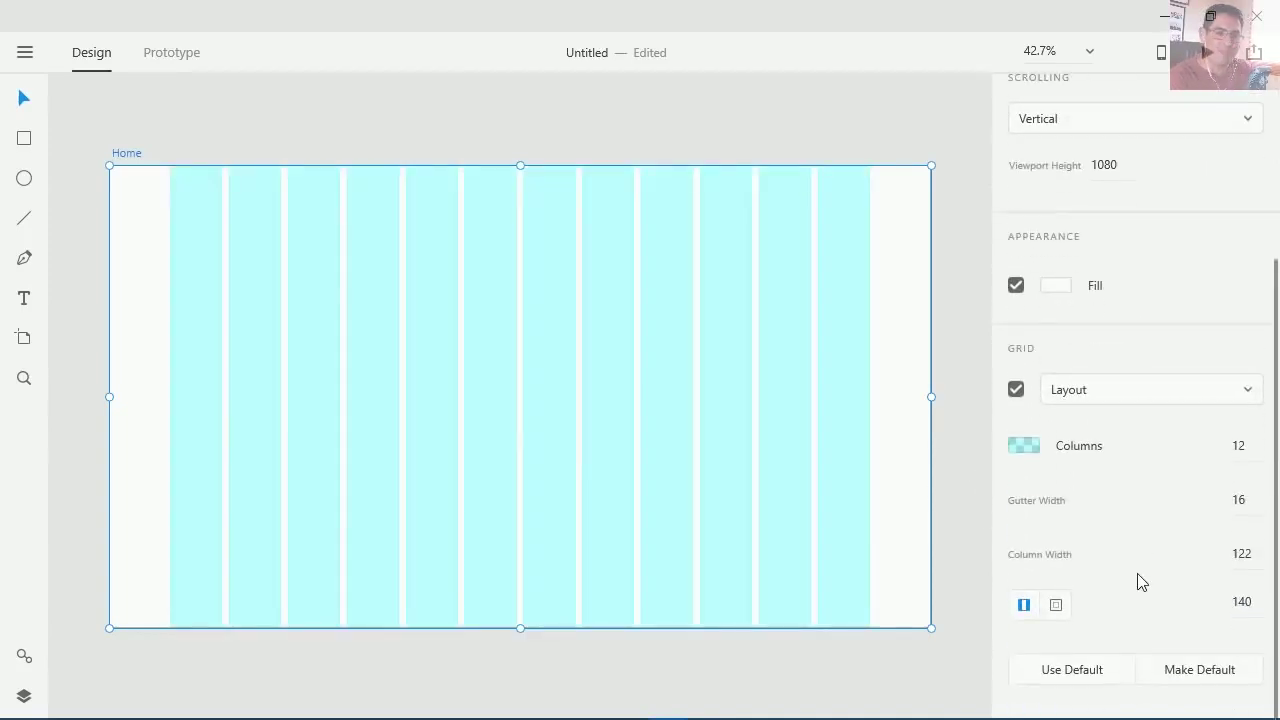
{"action": "scroll", "coordinate": [1160, 462], "scroll_direction": "up", "scroll_amount": 2}
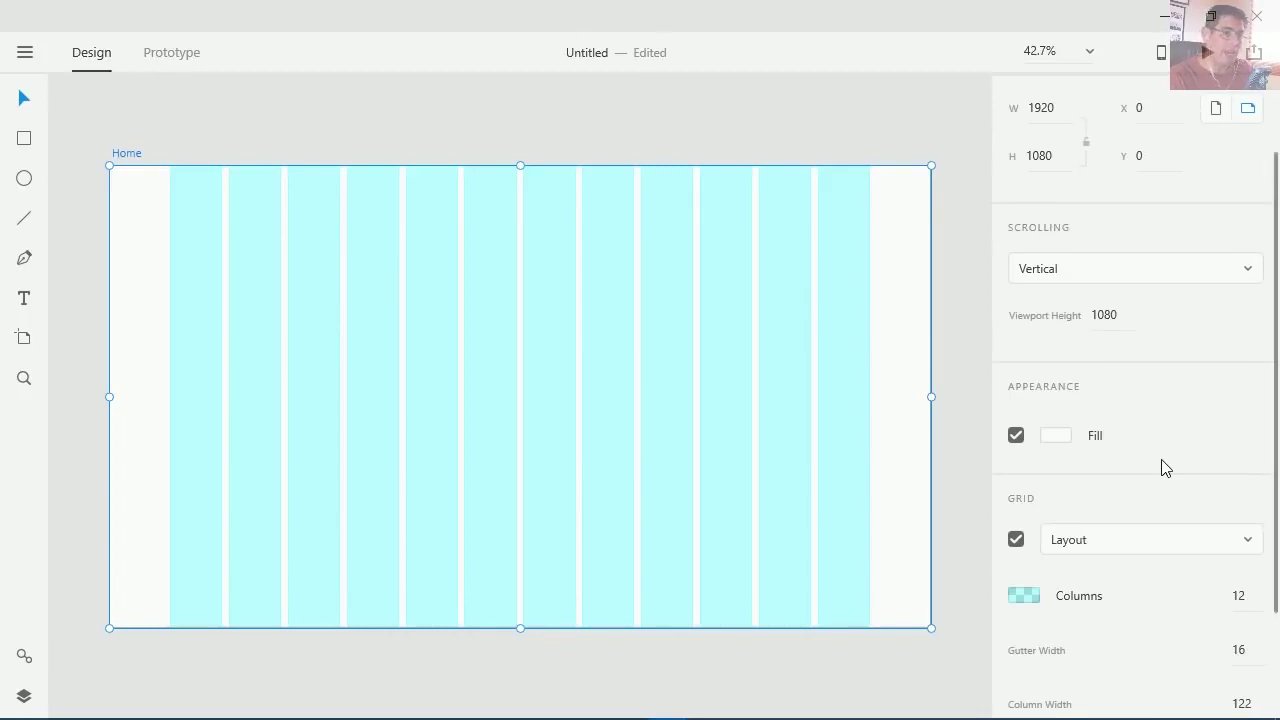
{"action": "left_click", "coordinate": [1158, 548]}
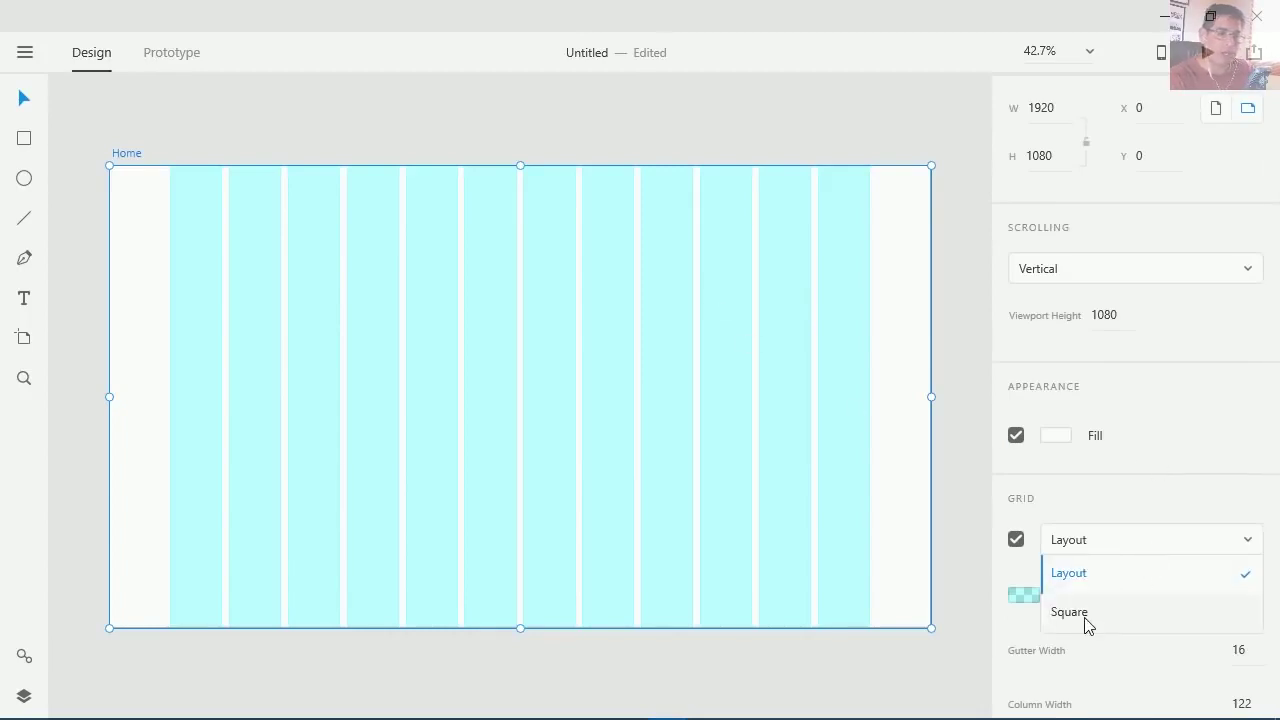
{"action": "left_click", "coordinate": [1085, 612]}
{"action": "key", "text": "ctrl+1"}
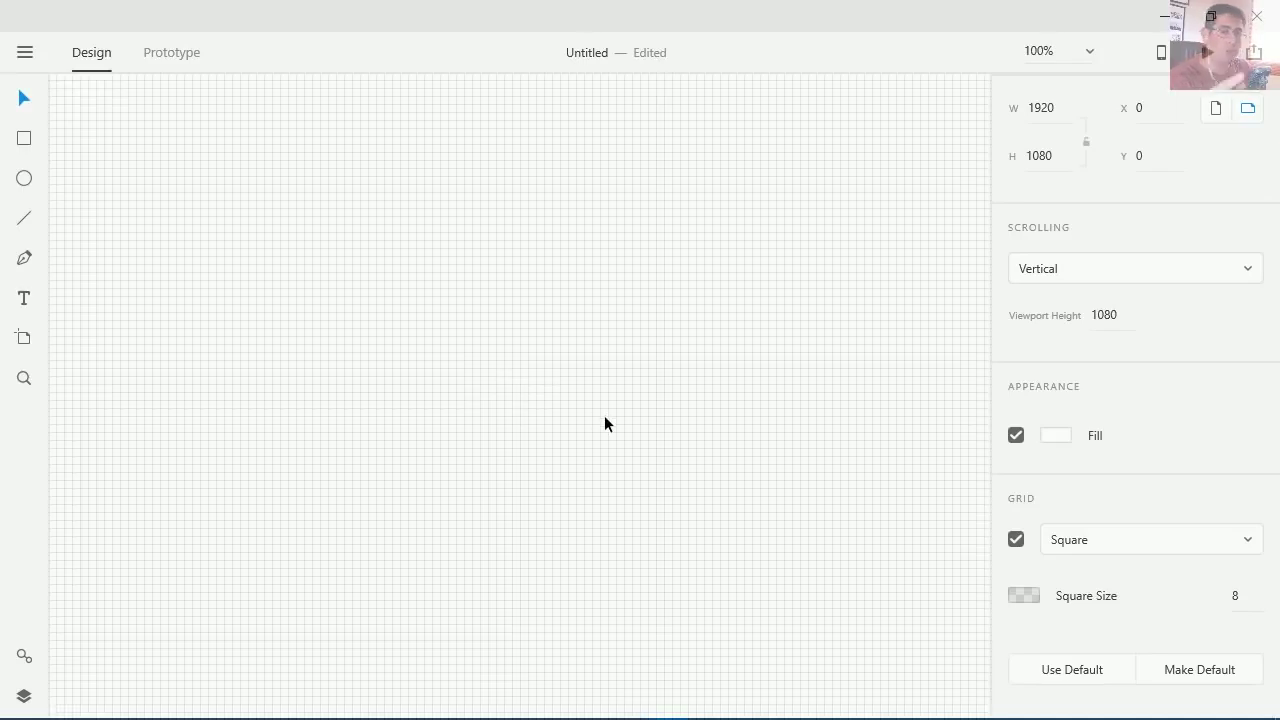
{"action": "key", "text": "ctrl+0"}
{"action": "left_click", "coordinate": [1075, 540]}
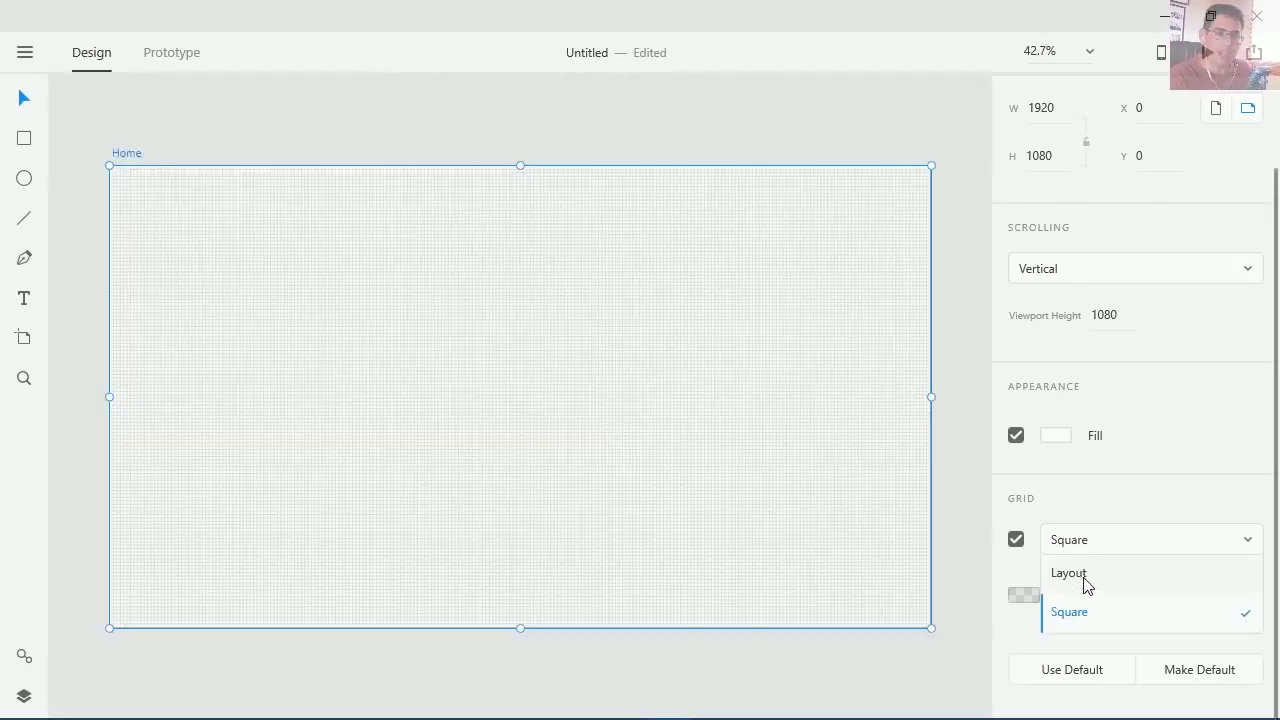
{"action": "left_click", "coordinate": [1082, 572]}
- Try a gutter width of 32 and a column width of 80 for the 12-column layout grid
{"action": "scroll", "coordinate": [1150, 450], "scroll_direction": "down", "scroll_amount": 3}
{"action": "left_click", "coordinate": [1232, 453]}
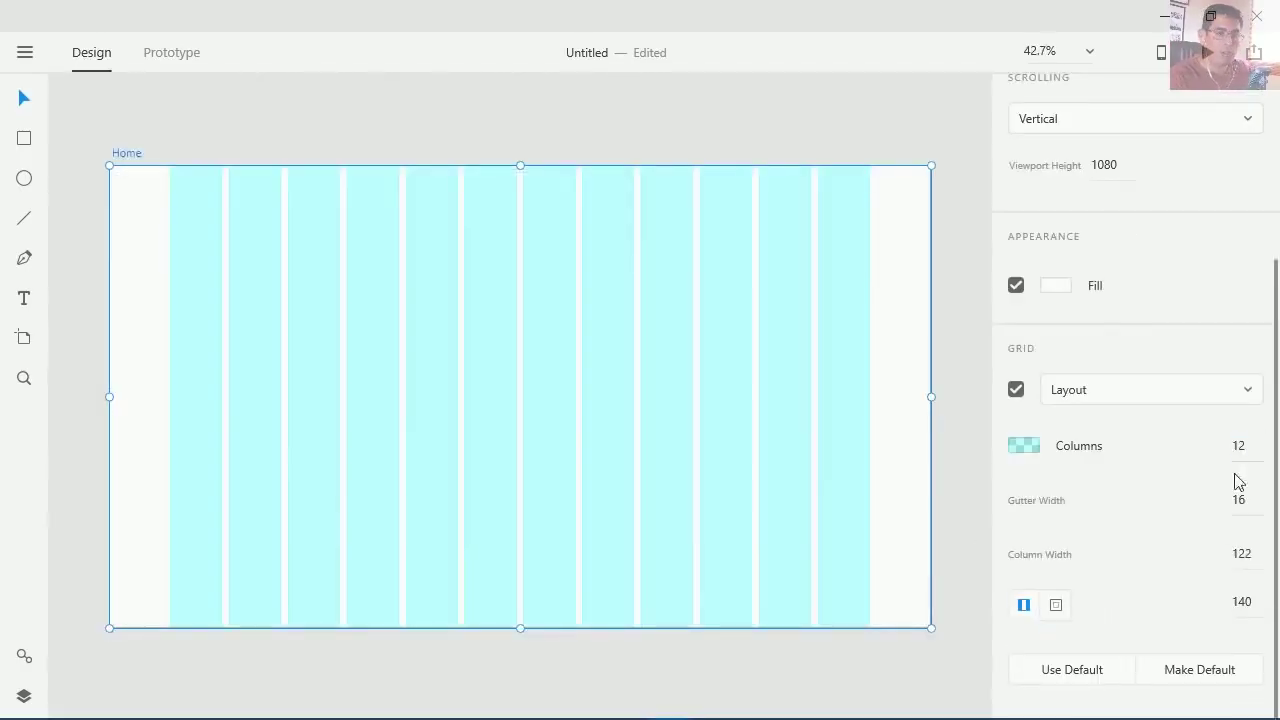
{"action": "left_click", "coordinate": [1231, 508]}
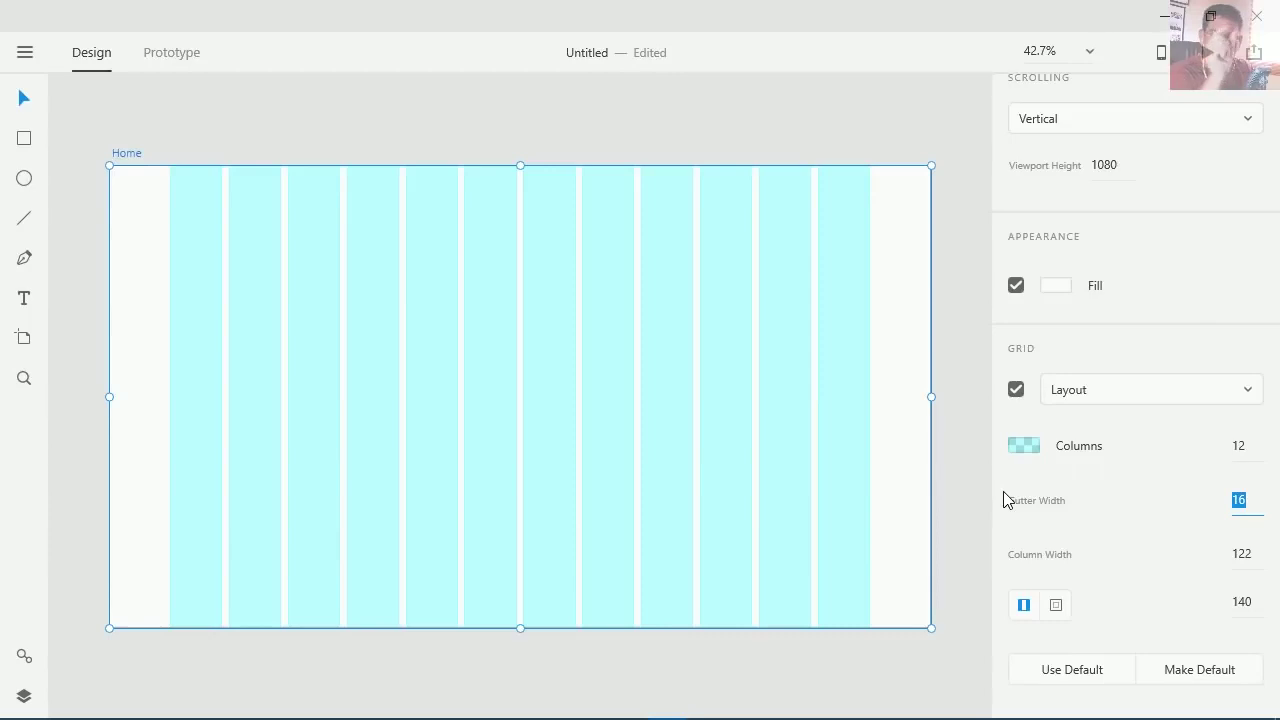
{"action": "type", "text": "32"}
{"action": "left_click", "coordinate": [1234, 553]}
{"action": "type", "text": "80"}
{"action": "key", "text": "Return"}
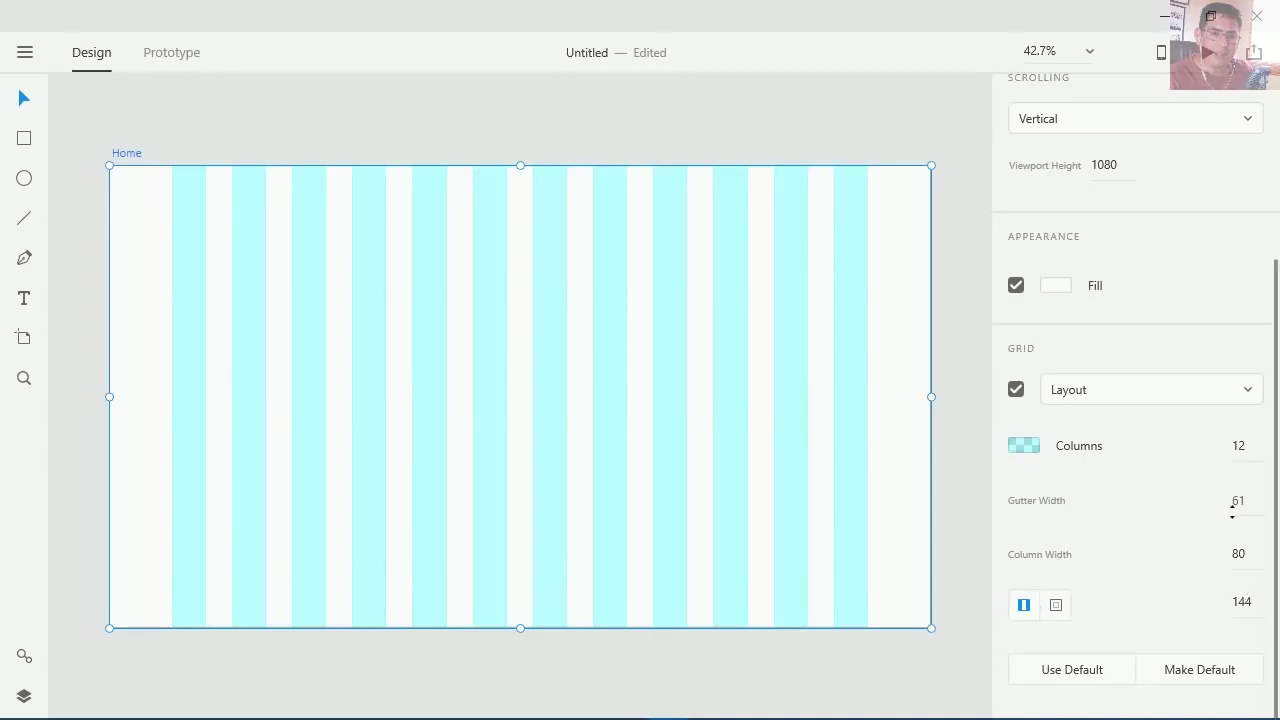
- Set the gutter width of the Home artboard's layout grid to 32
{"action": "left_click", "coordinate": [1248, 501]}
{"action": "type", "text": "32"}
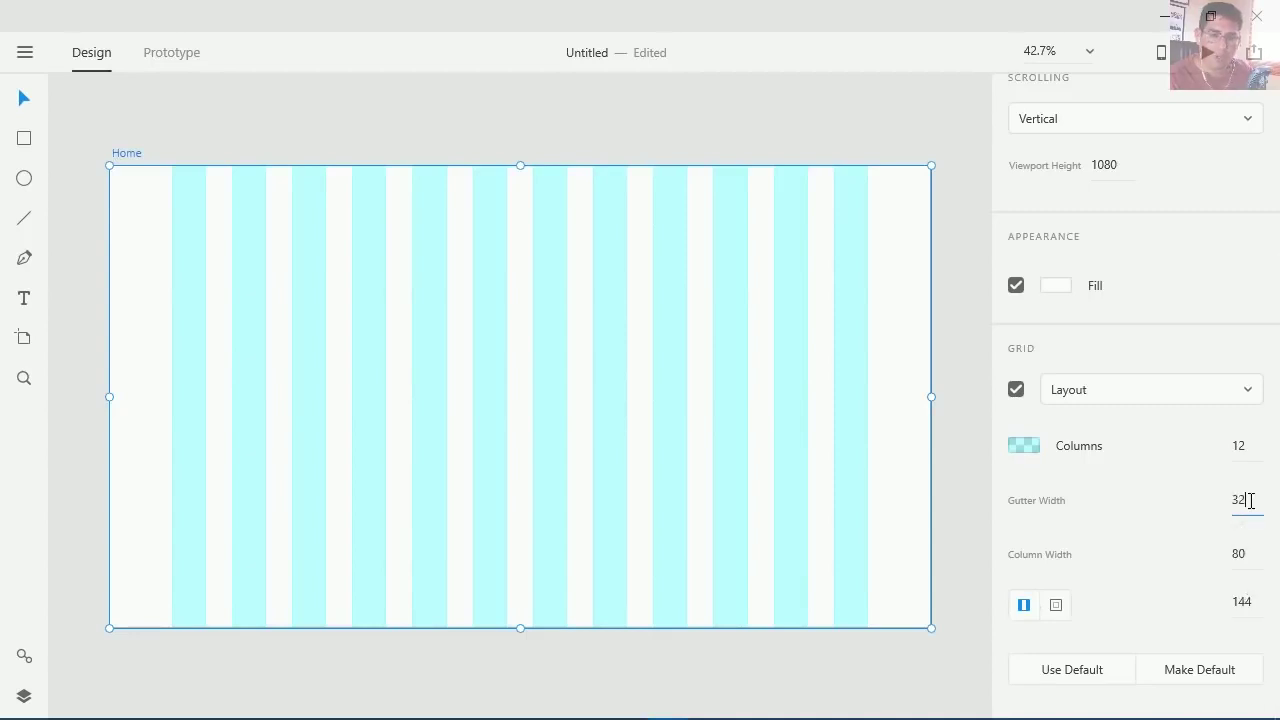
{"action": "key", "text": "Return"}
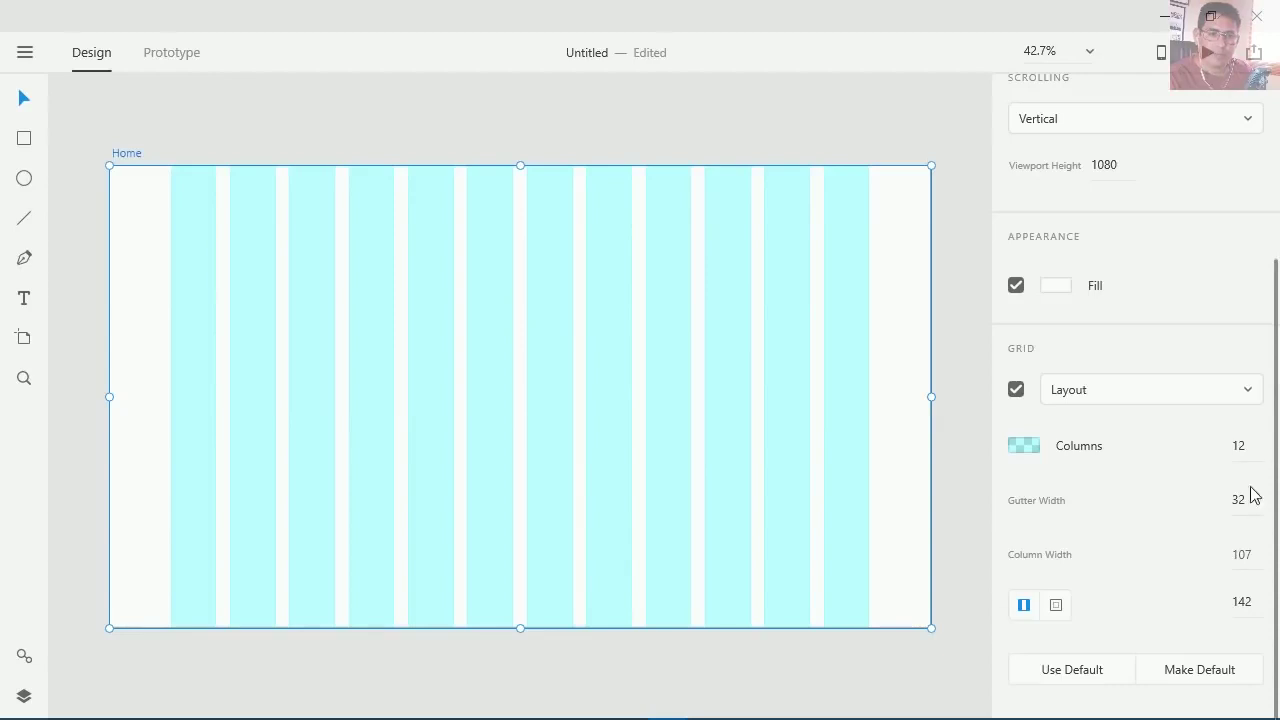
- Increase the layout grid's side margins to 300 so that its columns are 80 wide
{"action": "type", "text": "9"}
{"action": "key", "text": "Return"}
{"action": "key", "text": "Up"}
{"action": "key", "text": "Up"}
{"action": "key", "text": "Up"}
{"action": "key", "text": "Up"}
{"action": "key", "text": "Up"}
{"action": "key", "text": "Up"}
{"action": "key", "text": "Up"}
{"action": "key", "text": "Up"}
{"action": "key", "text": "Up"}
{"action": "key", "text": "Up"}
{"action": "key", "text": "Up"}
{"action": "key", "text": "Up"}
{"action": "key", "text": "Up"}
{"action": "key", "text": "Up"}
{"action": "left_click_drag", "start_coordinate": [1247, 545], "coordinate": [1214, 663]}
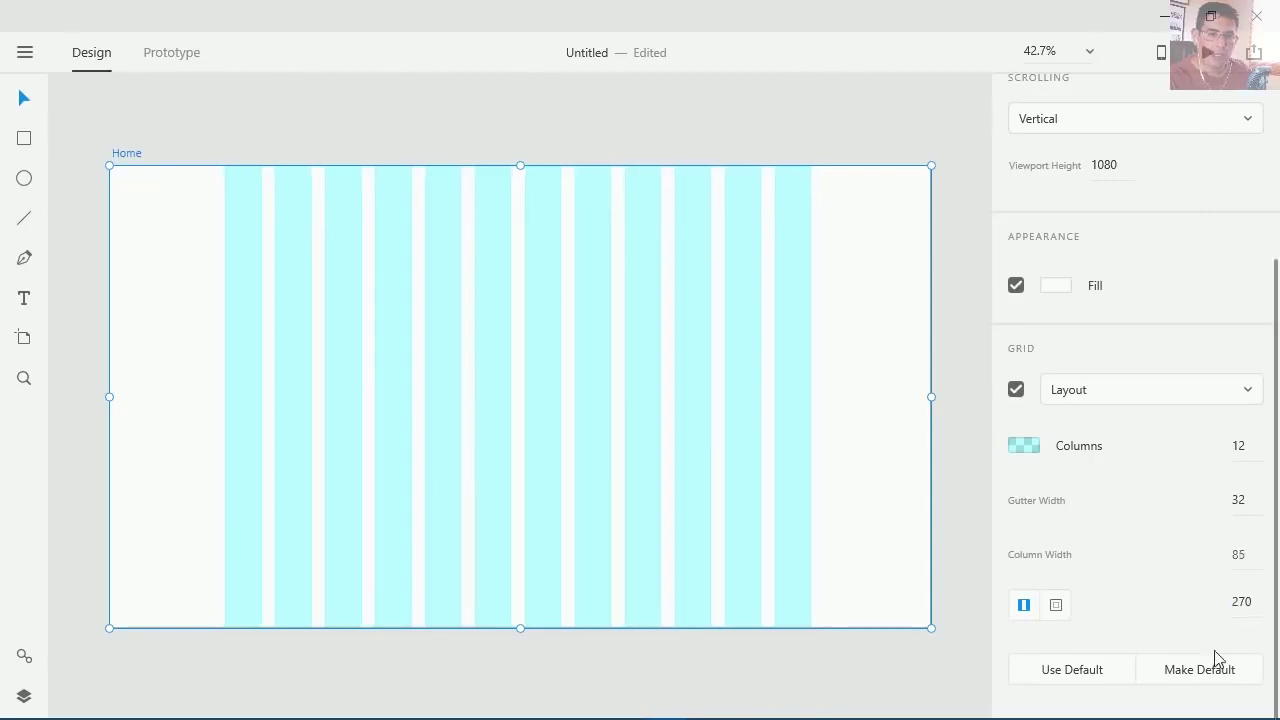
{"action": "left_click_drag", "start_coordinate": [1247, 602], "coordinate": [1256, 445]}
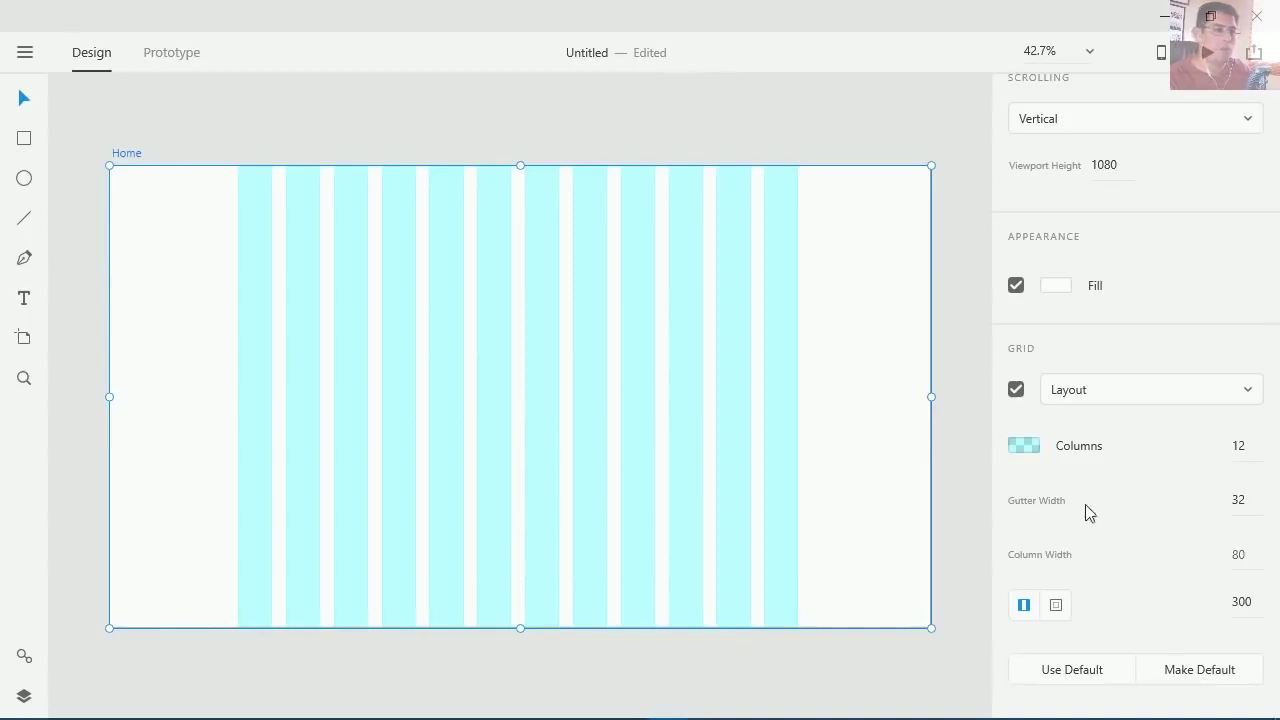
- Draw a header rectangle 1920 wide and about 79 high along the upper edge of the Home artboard
{"action": "left_click", "coordinate": [650, 136]}
{"action": "scroll", "coordinate": [648, 140], "scroll_direction": "up", "scroll_amount": 5}
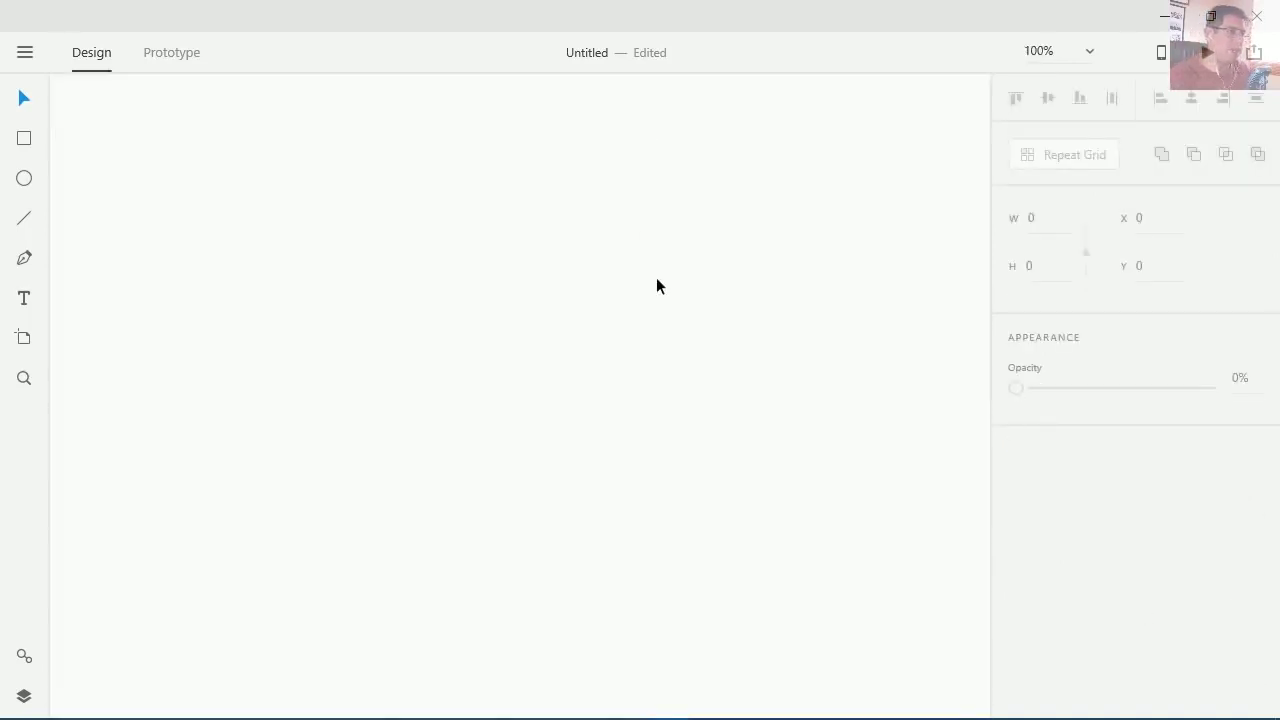
{"action": "scroll", "coordinate": [603, 309], "scroll_direction": "down", "scroll_amount": 2}
{"action": "scroll", "coordinate": [570, 362], "scroll_direction": "down", "scroll_amount": 3}
{"action": "left_click_drag", "start_coordinate": [570, 362], "coordinate": [569, 306]}
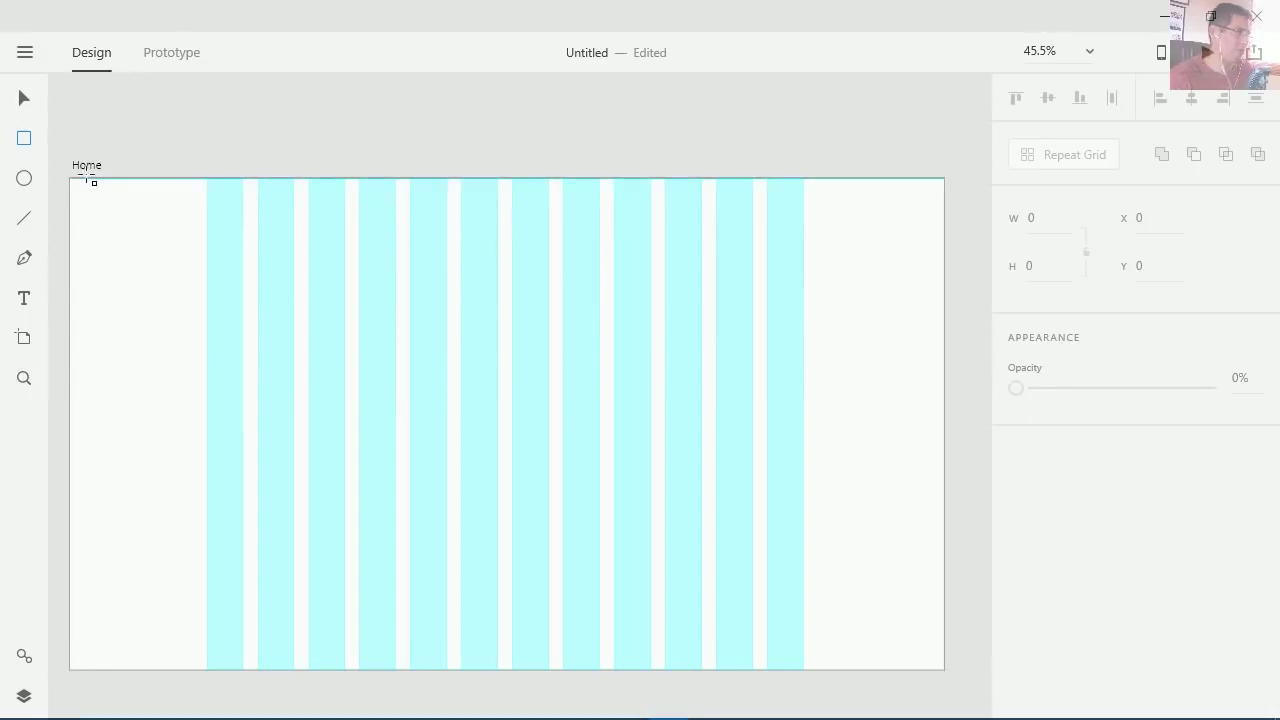
{"action": "left_click_drag", "start_coordinate": [77, 185], "coordinate": [308, 207]}
{"action": "mouse_move", "coordinate": [483, 217]}
{"action": "left_mouse_down"}
{"action": "mouse_move", "coordinate": [903, 229]}
{"action": "mouse_move", "coordinate": [954, 217]}
{"action": "mouse_move", "coordinate": [943, 215]}
{"action": "left_mouse_up"}
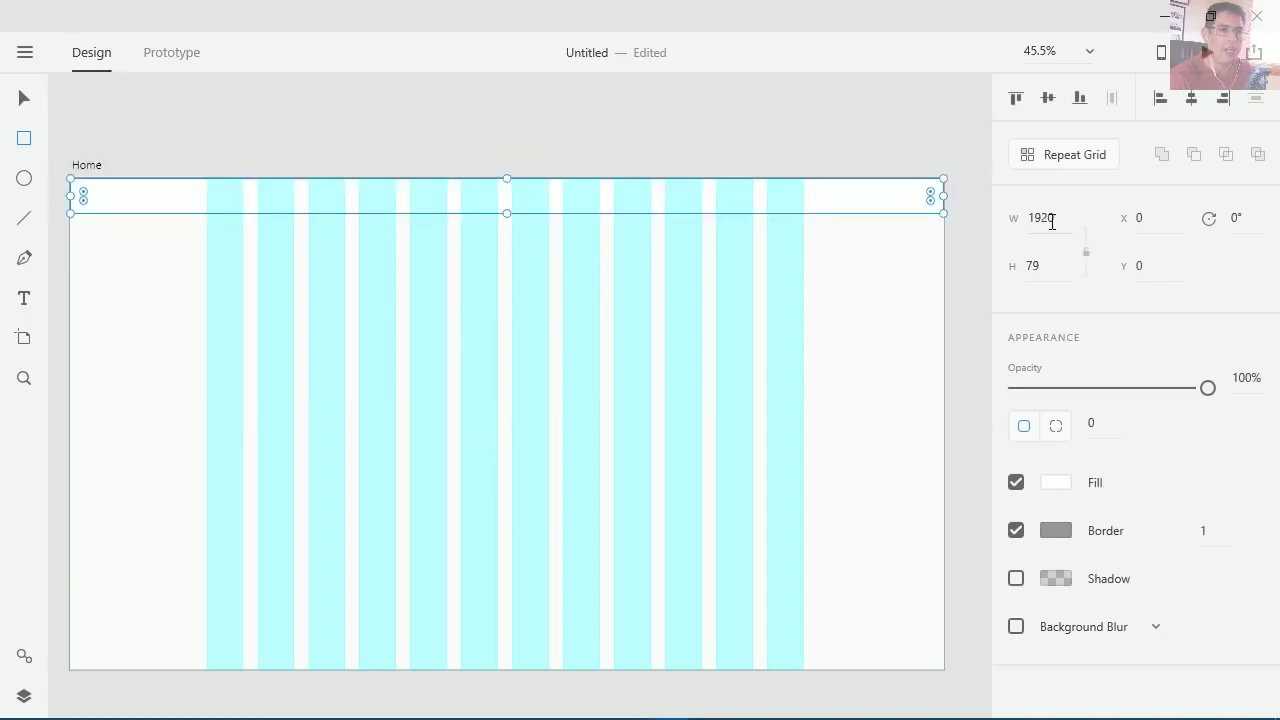
- Set the header rectangle's height to 64 and remove its border, keeping the white fill
{"action": "left_click", "coordinate": [1036, 220]}
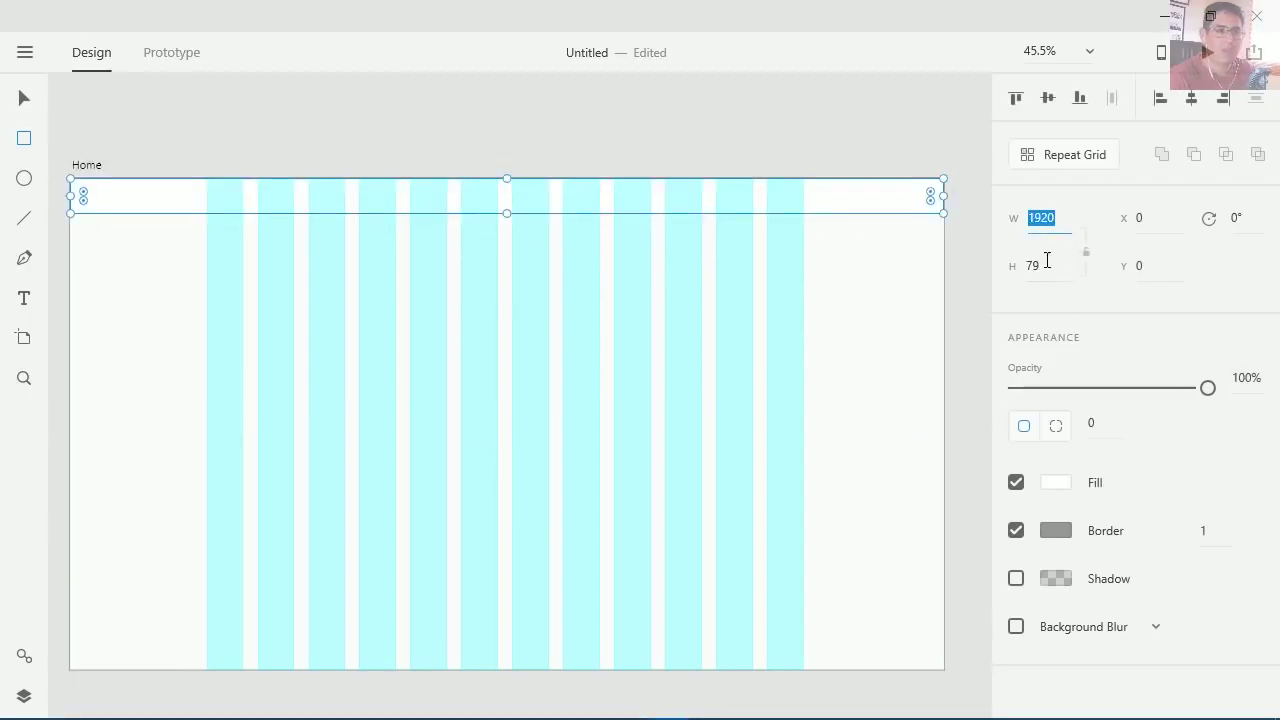
{"action": "left_click", "coordinate": [1022, 268]}
{"action": "type", "text": "64"}
{"action": "key", "text": "Return"}
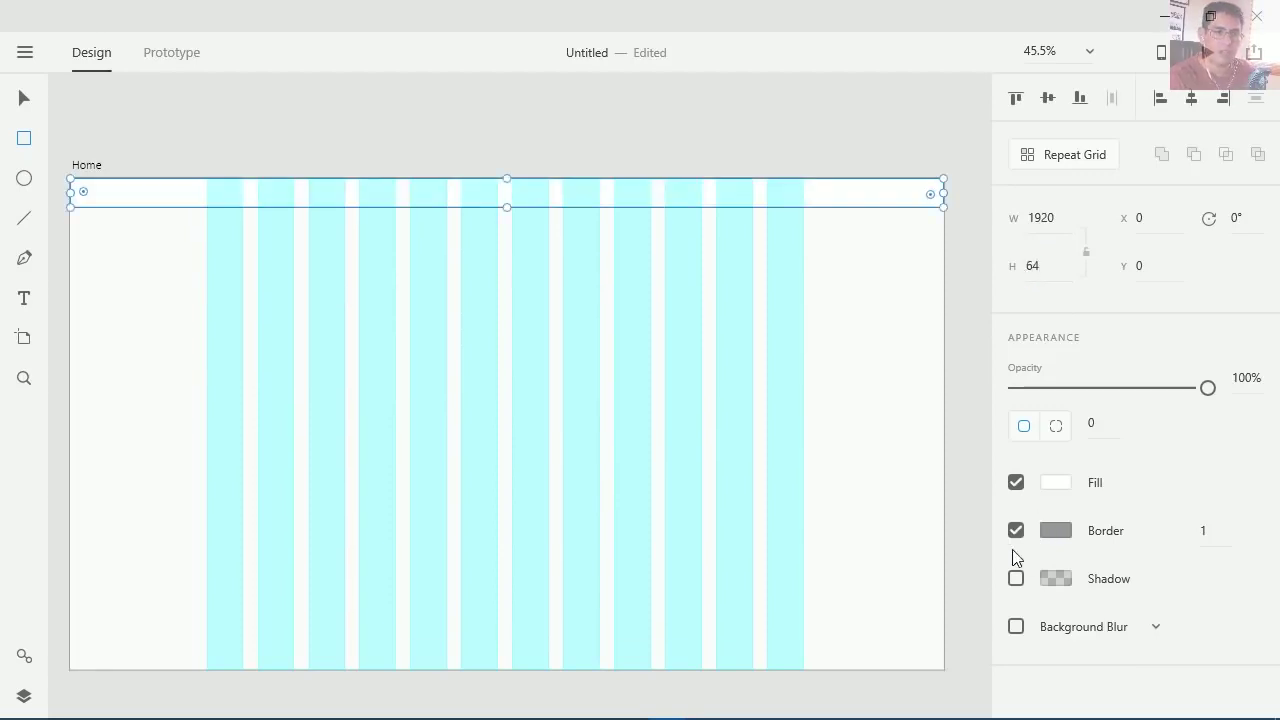
{"action": "left_click", "coordinate": [1016, 530]}
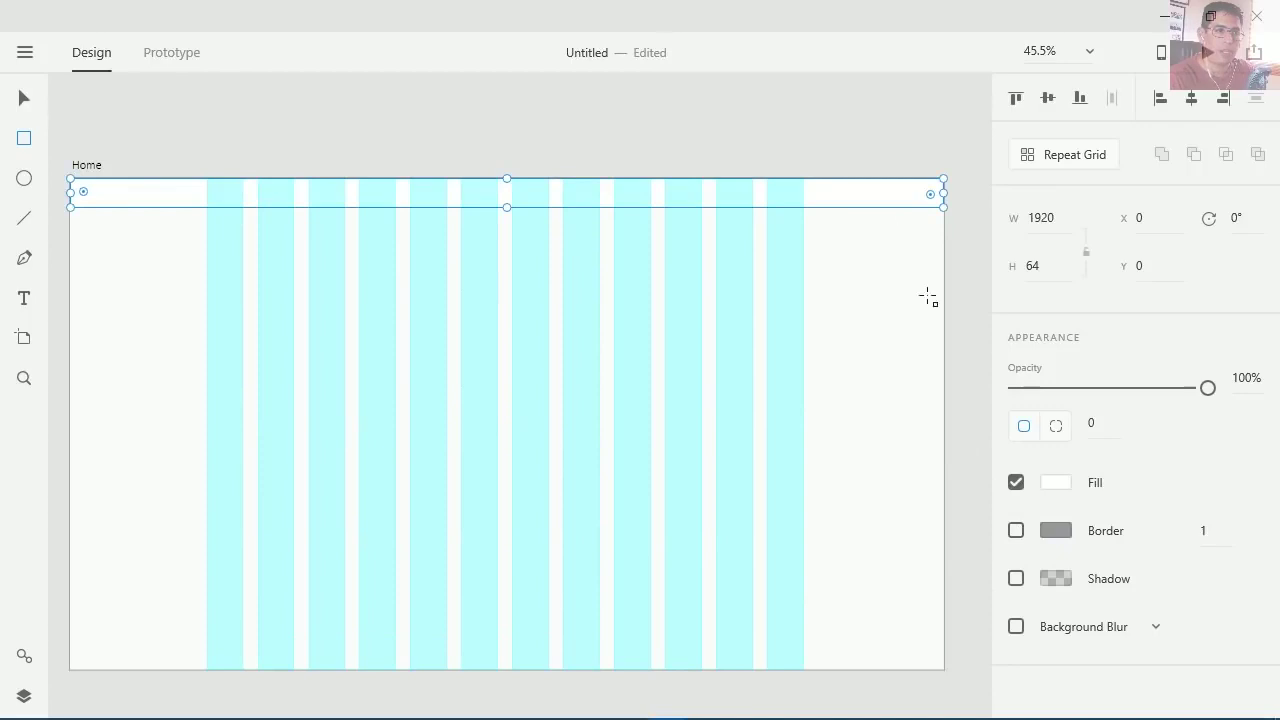
{"action": "left_click", "coordinate": [1060, 486]}
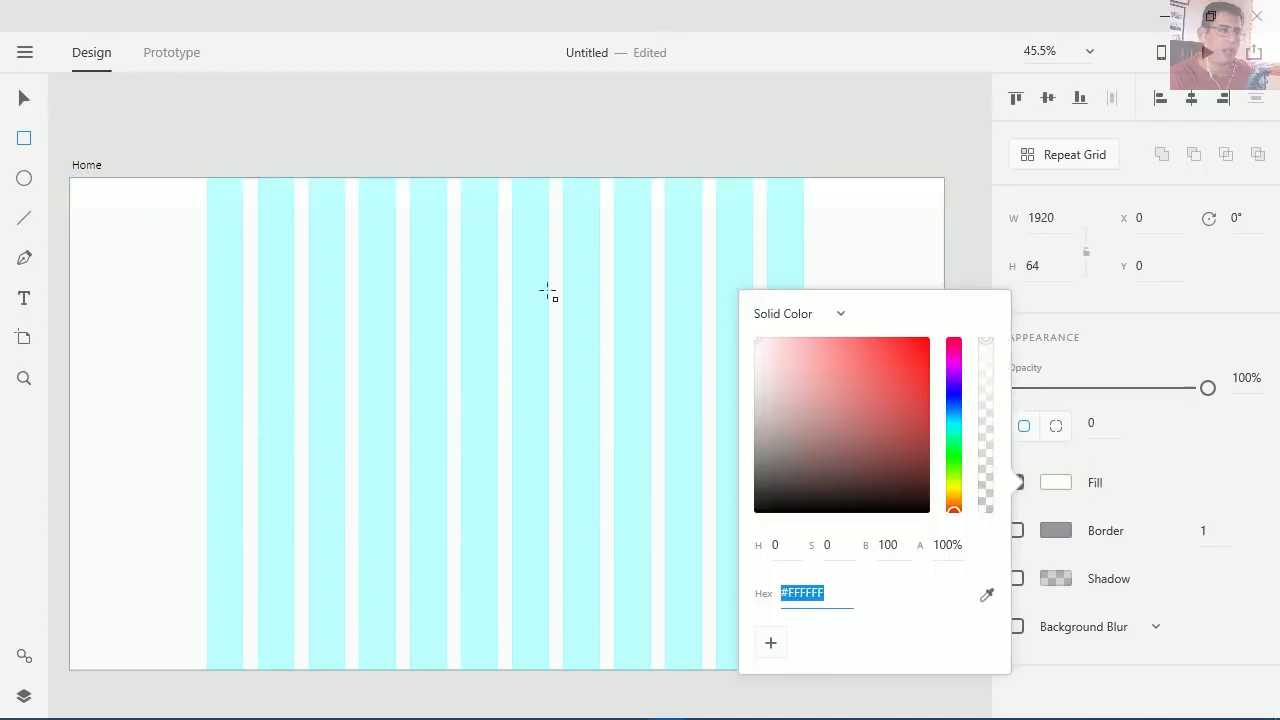
{"action": "key", "text": "Escape"}
{"action": "key", "text": "Escape"}
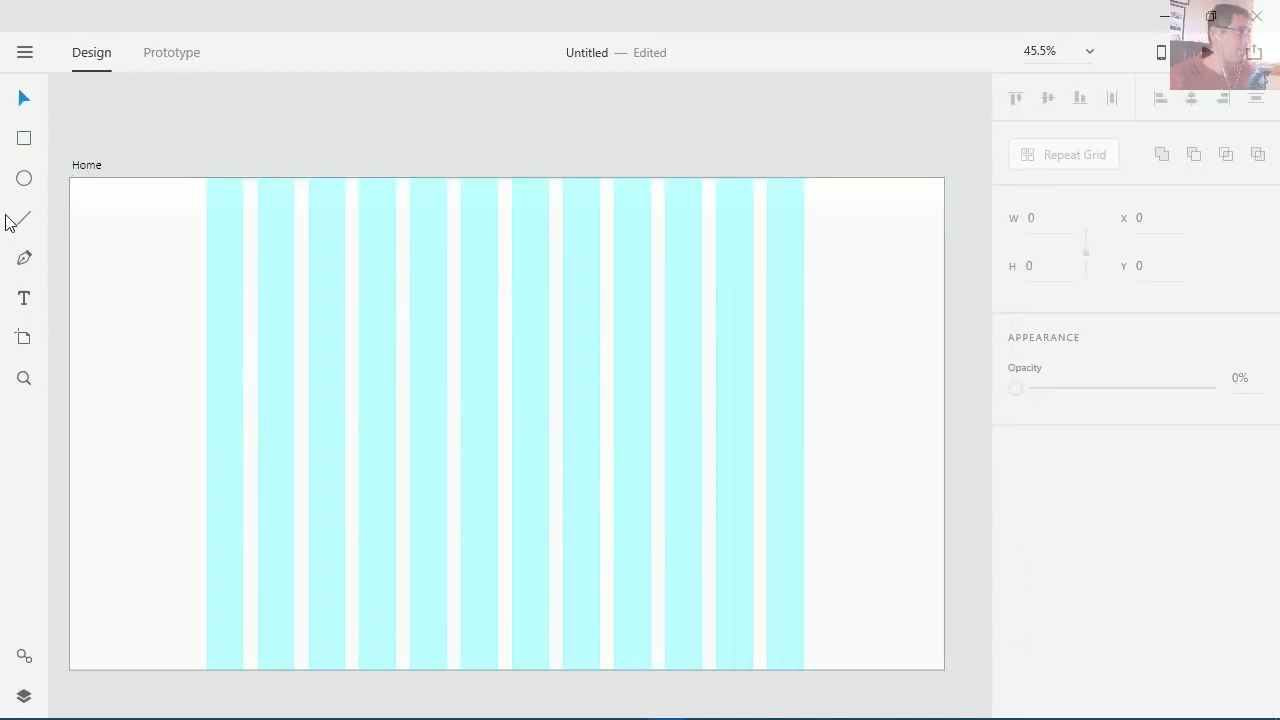
- Draw a 1920-wide horizontal line along the header rectangle's lower edge and set its X position to 0
{"action": "left_click", "coordinate": [24, 218]}
{"action": "left_click_drag", "start_coordinate": [70, 207], "coordinate": [944, 207]}
{"action": "left_click", "coordinate": [1143, 218]}
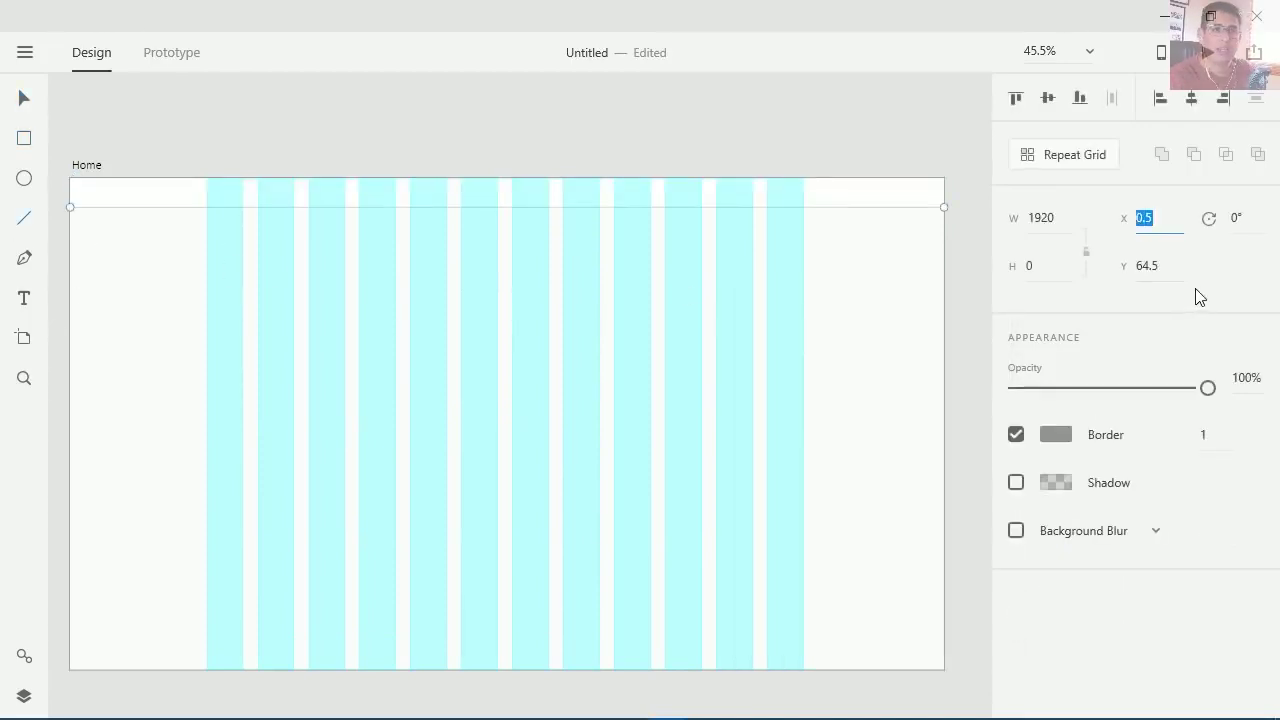
{"action": "type", "text": "0"}
{"action": "key", "text": "Return"}
- Apply the light gray #DFE0E0 from the EDteam Creative Cloud library as the border color of the header line
{"action": "left_click", "coordinate": [30, 58]}
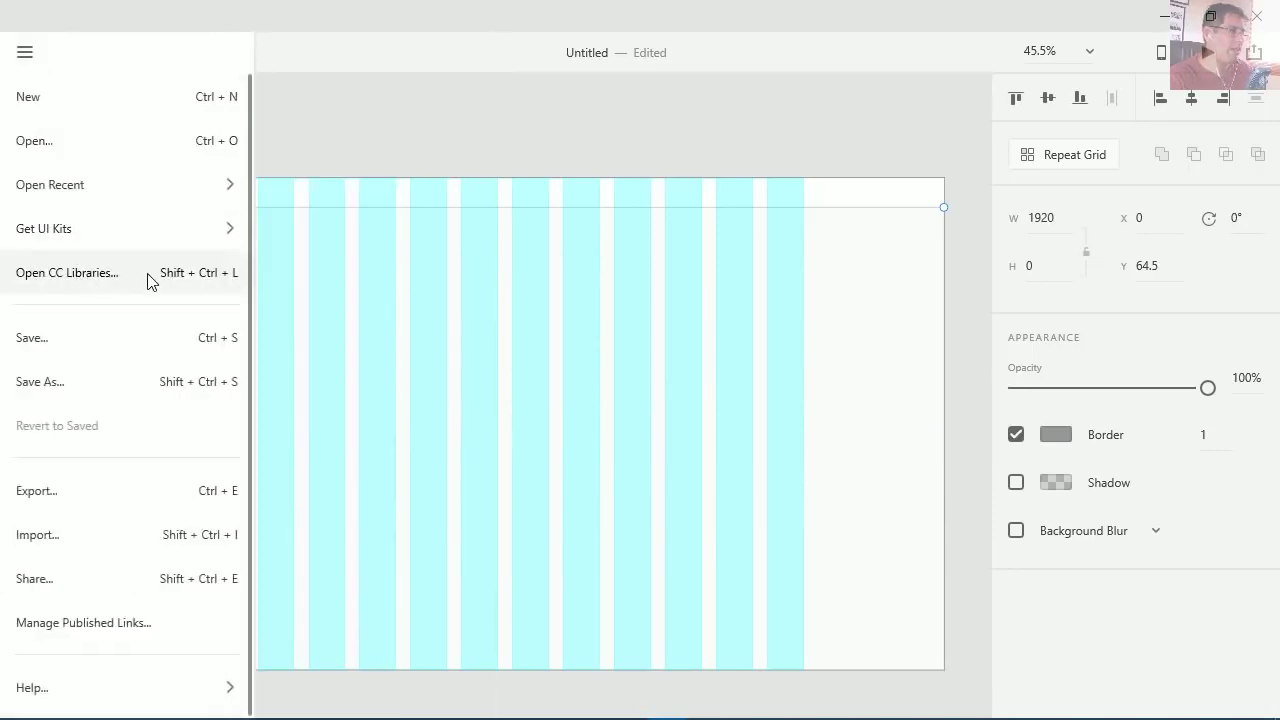
{"action": "left_click", "coordinate": [147, 281]}
{"action": "left_click_drag", "start_coordinate": [520, 46], "coordinate": [363, 51]}
{"action": "left_click", "coordinate": [337, 130]}
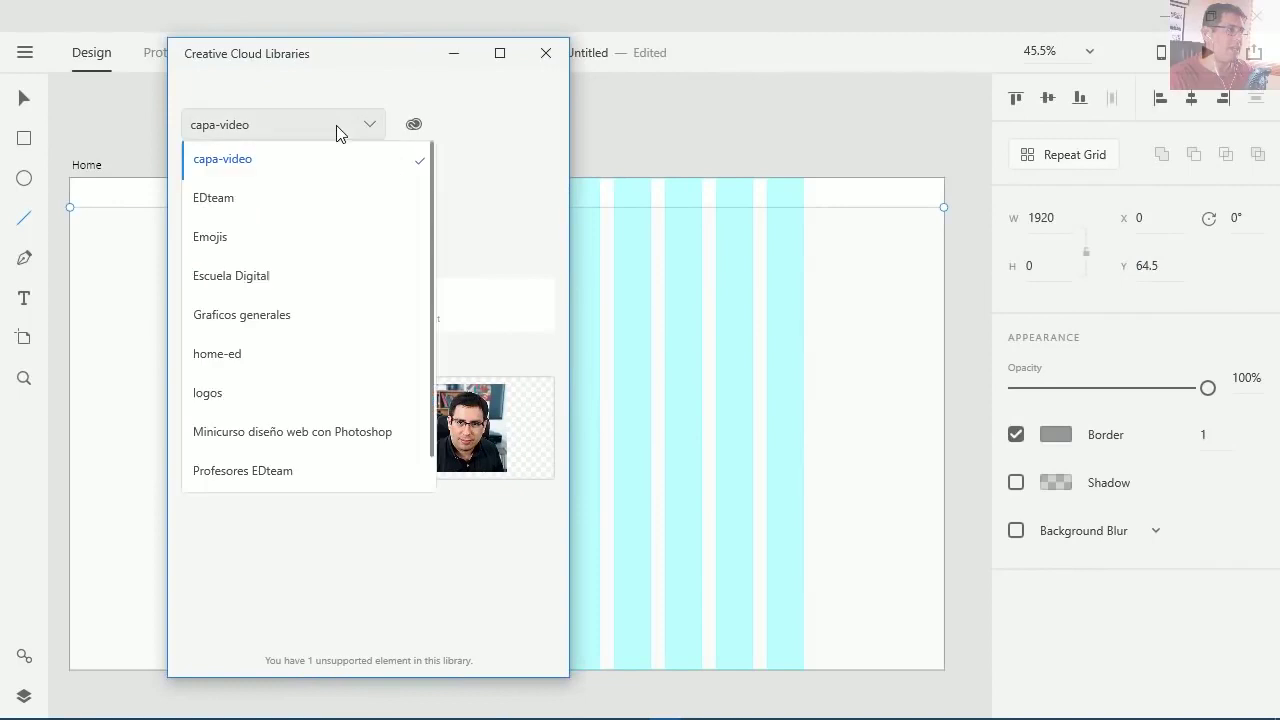
{"action": "left_click", "coordinate": [262, 205]}
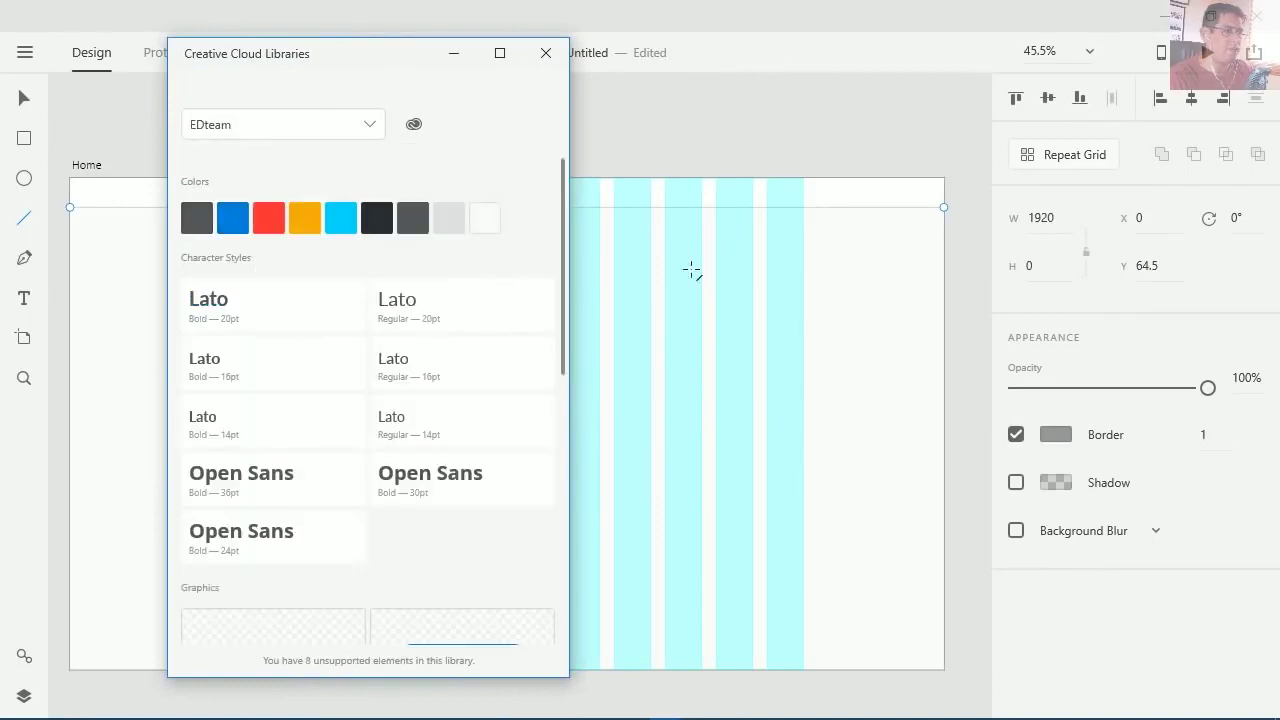
{"action": "right_click", "coordinate": [446, 226]}
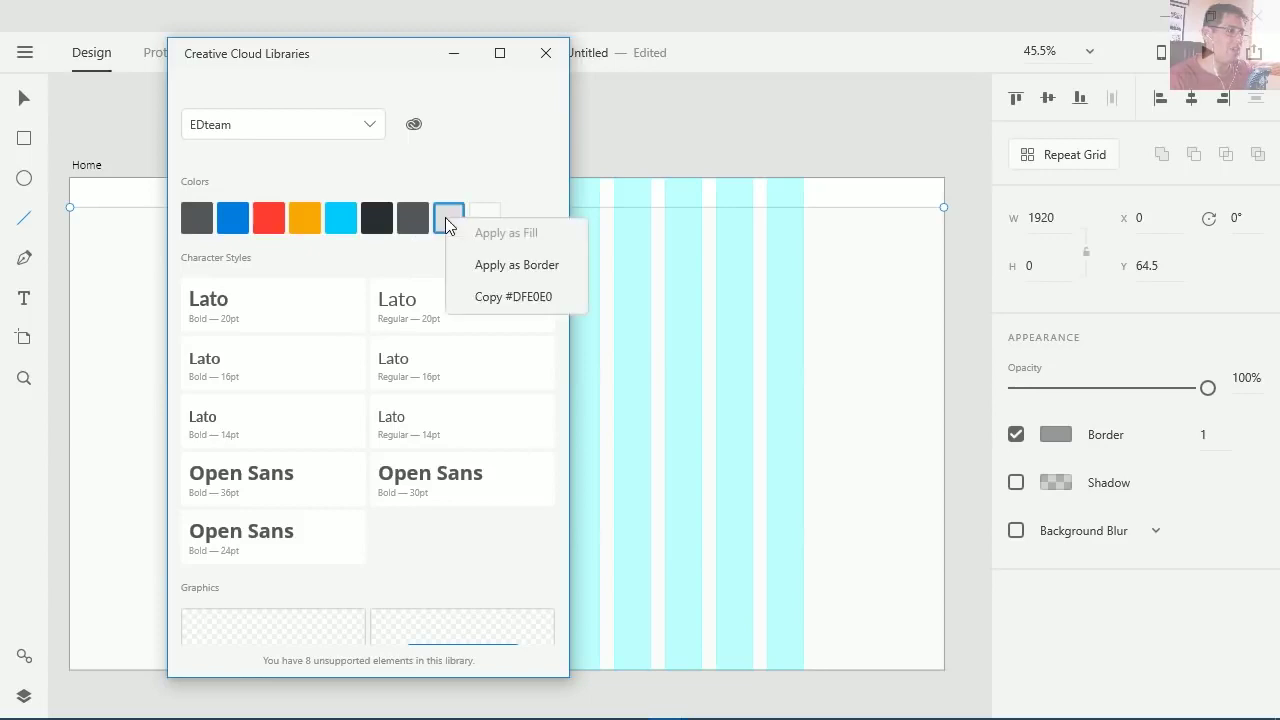
{"action": "left_click", "coordinate": [517, 265]}
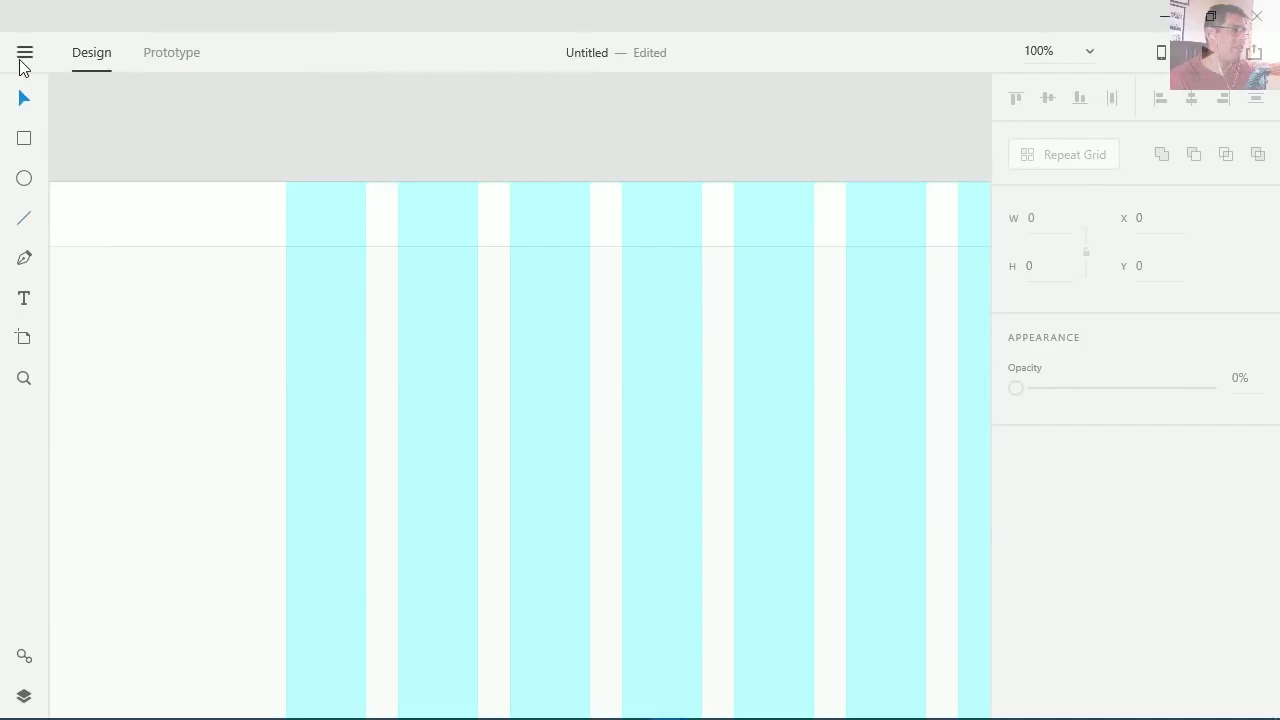
- Import EDteam-logo.svg and place it just below the header near the first grid column
{"action": "left_click", "coordinate": [22, 56]}
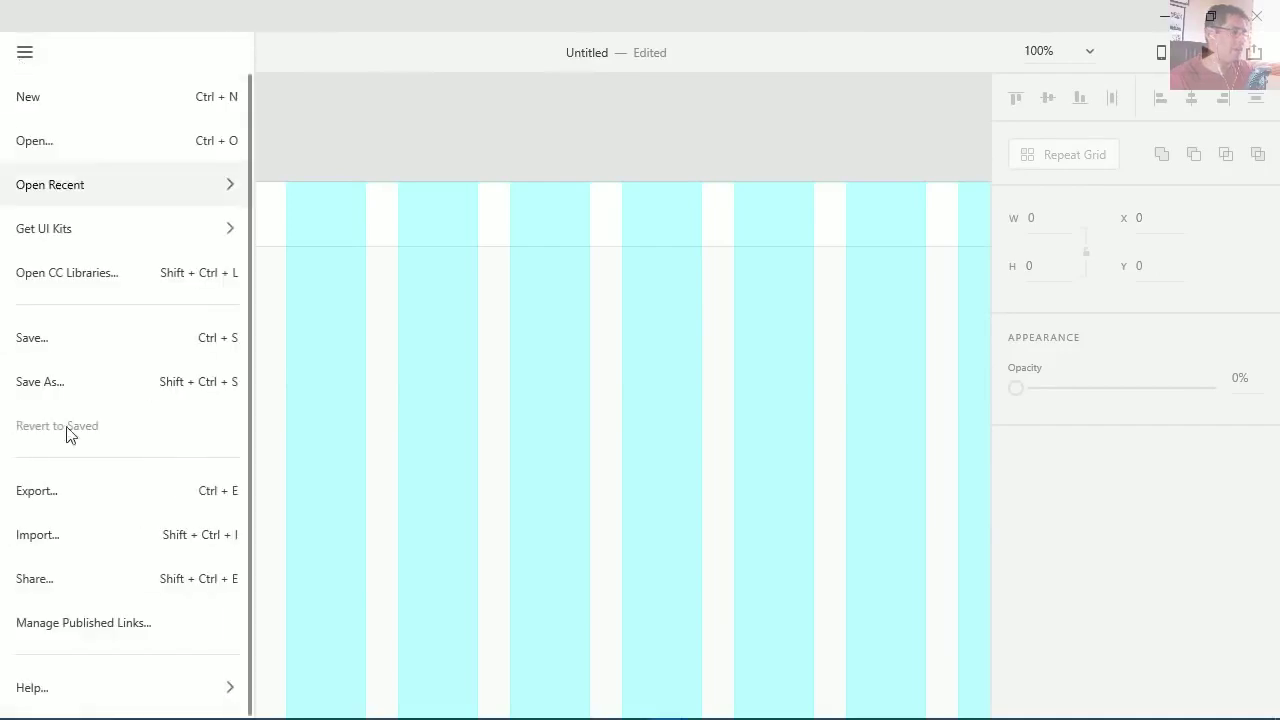
{"action": "left_click", "coordinate": [485, 140]}
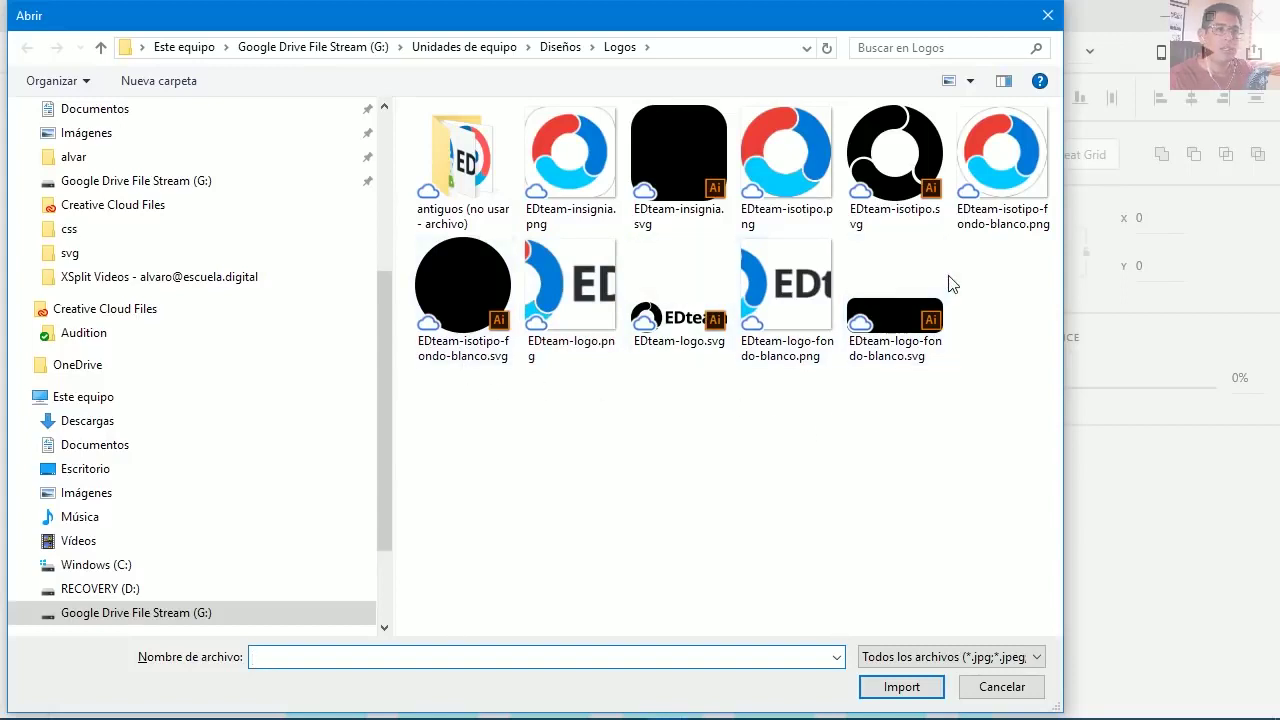
{"action": "double_click", "coordinate": [686, 335]}
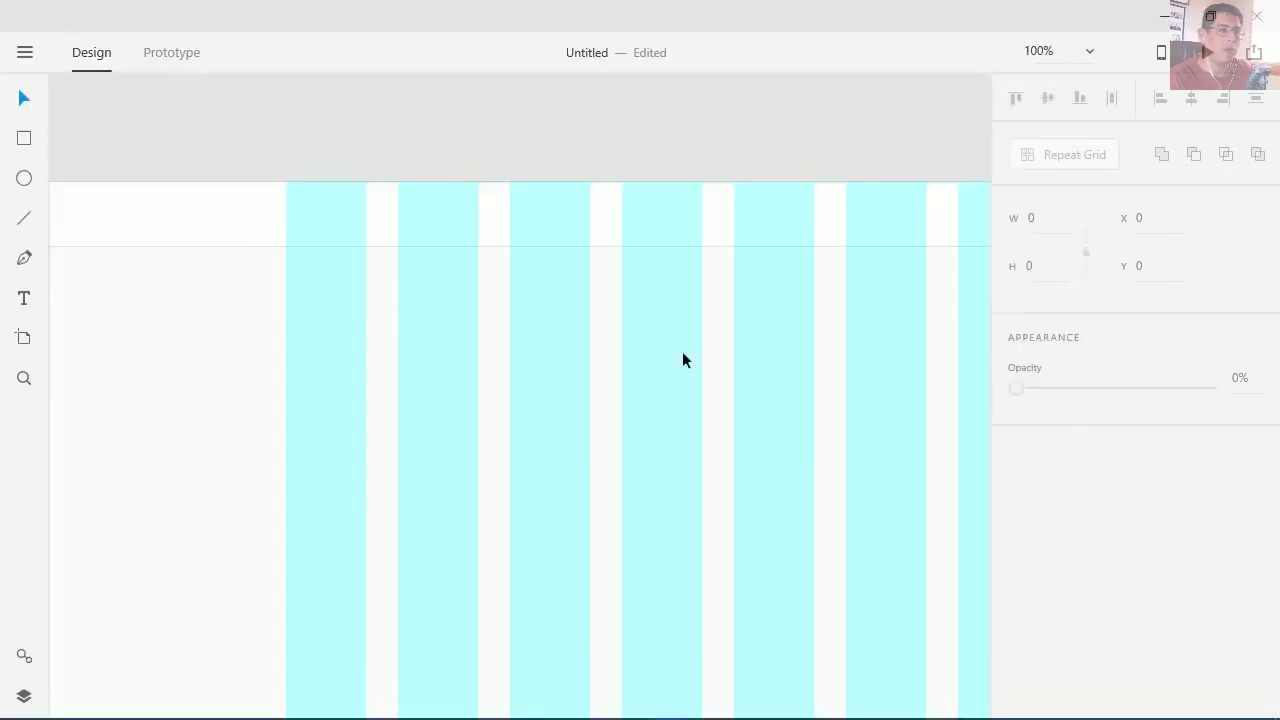
{"action": "left_click_drag", "start_coordinate": [386, 427], "coordinate": [222, 338]}
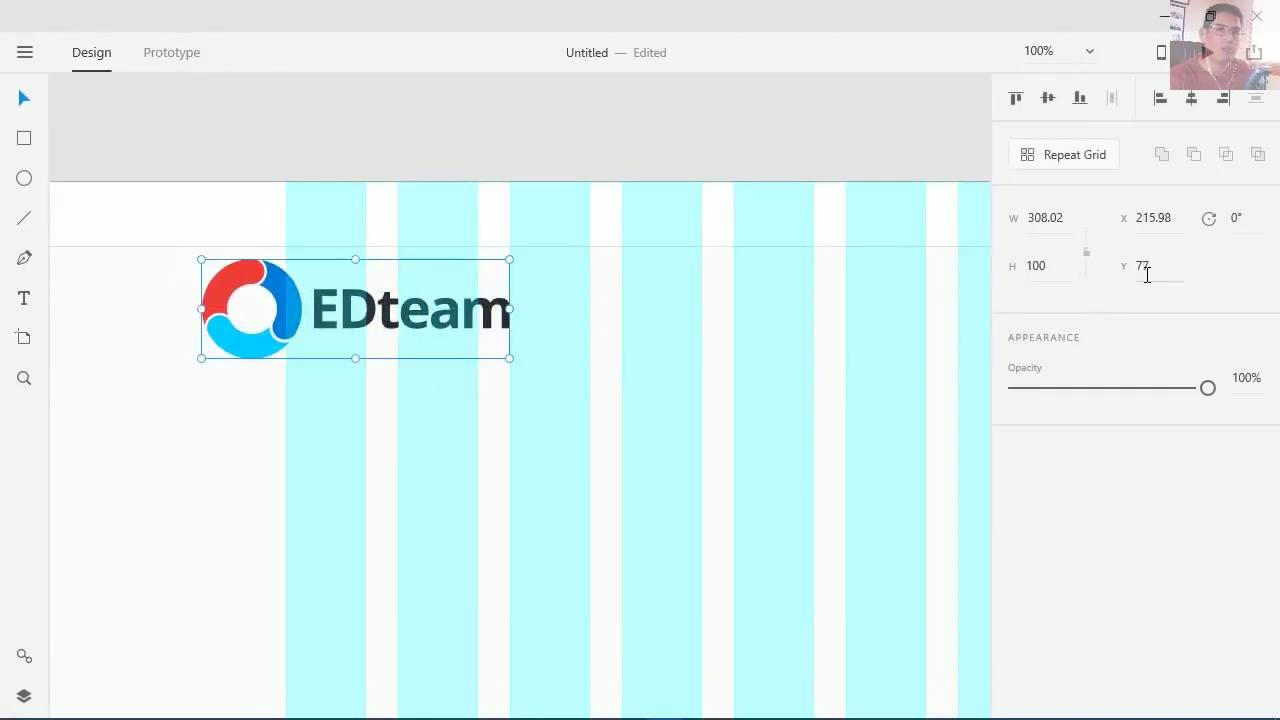
- Try setting the EDteam logo's height to 40 without locked proportions and undo the change
{"action": "left_click", "coordinate": [1049, 268]}
{"action": "type", "text": "40"}
{"action": "left_click", "coordinate": [1064, 217]}
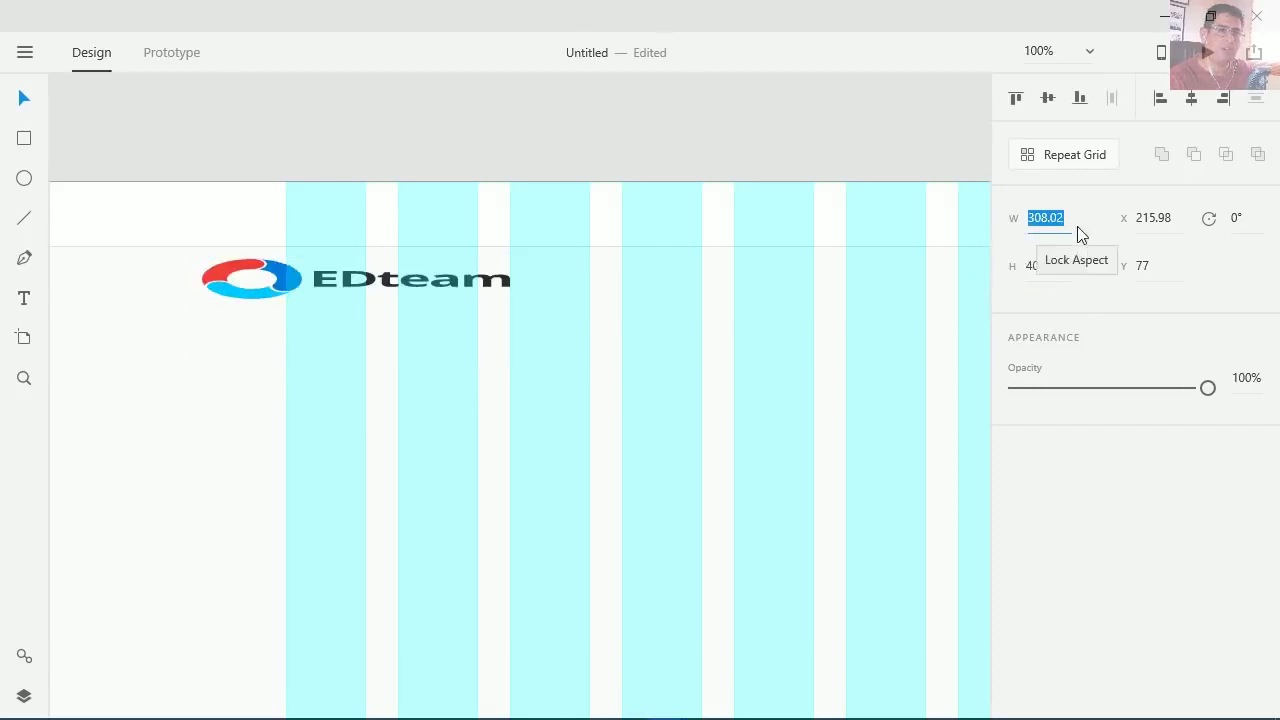
{"action": "left_click", "coordinate": [197, 206]}
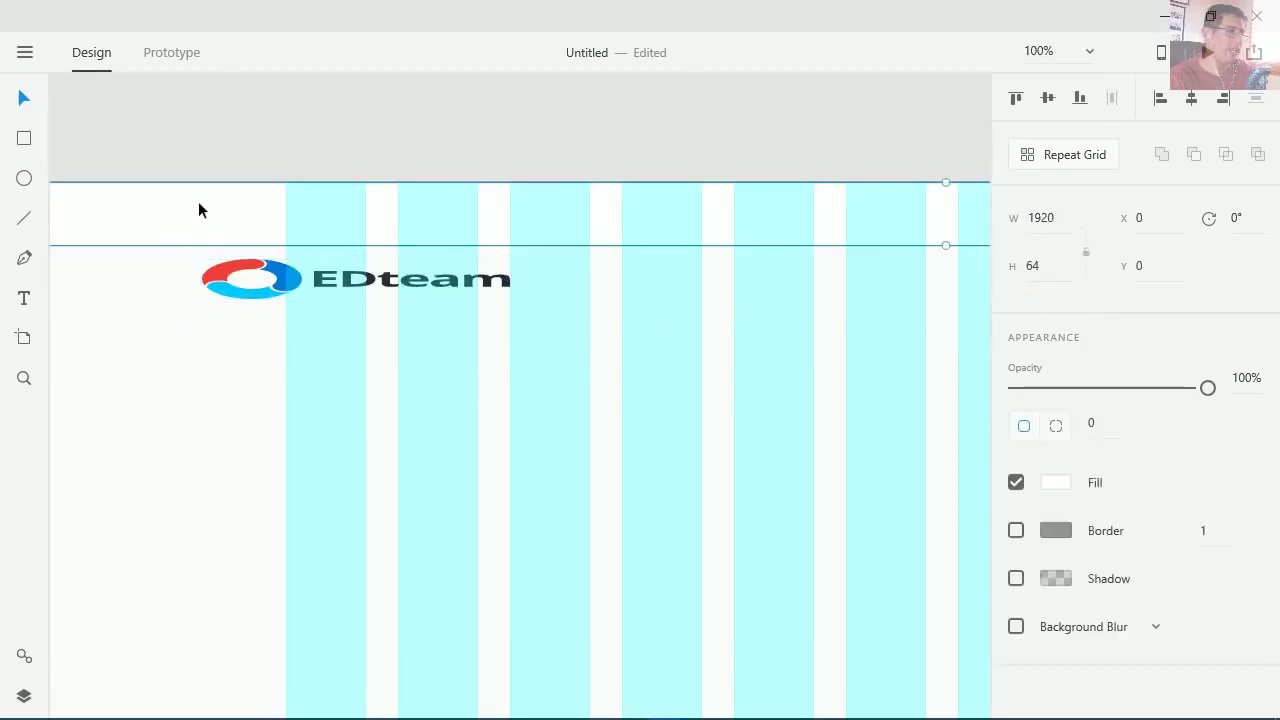
{"action": "left_click", "coordinate": [480, 277]}
{"action": "key", "text": "ctrl+z"}
- Lock the EDteam logo's aspect ratio and set its height to 40
{"action": "left_click", "coordinate": [1086, 252]}
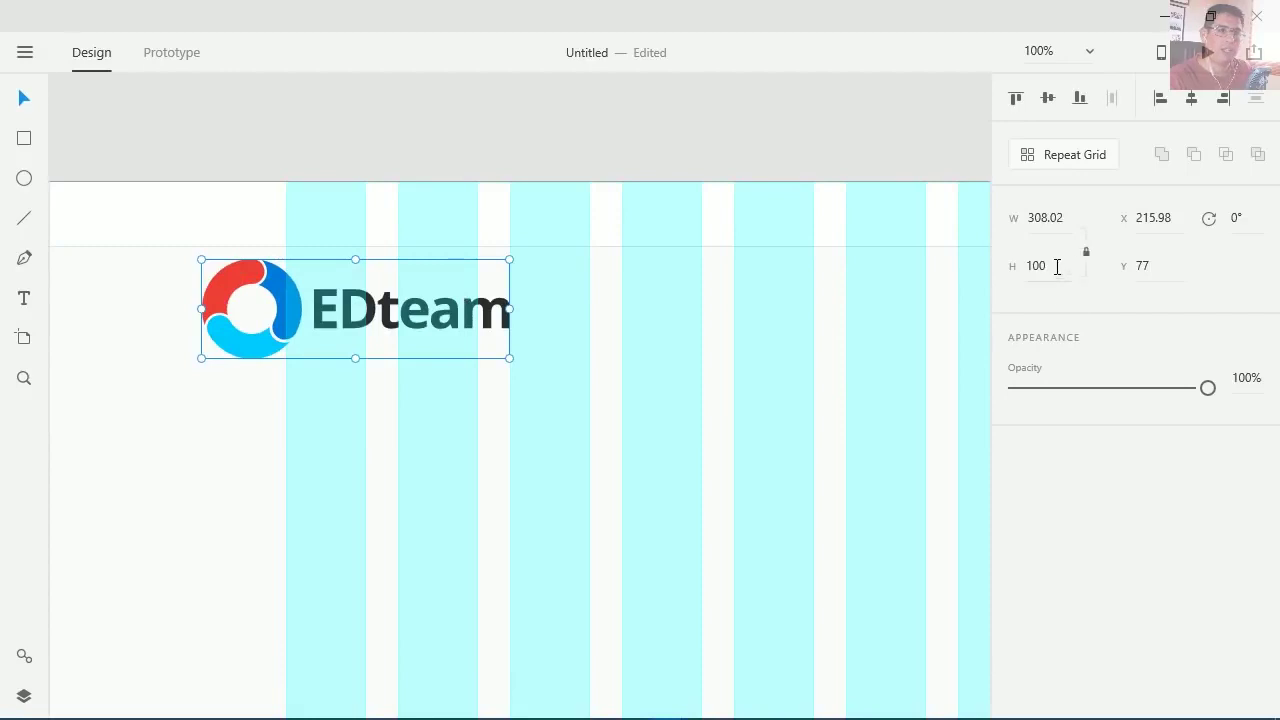
{"action": "key", "text": "4"}
{"action": "left_click", "coordinate": [1000, 268]}
{"action": "key", "text": "BackSpace"}
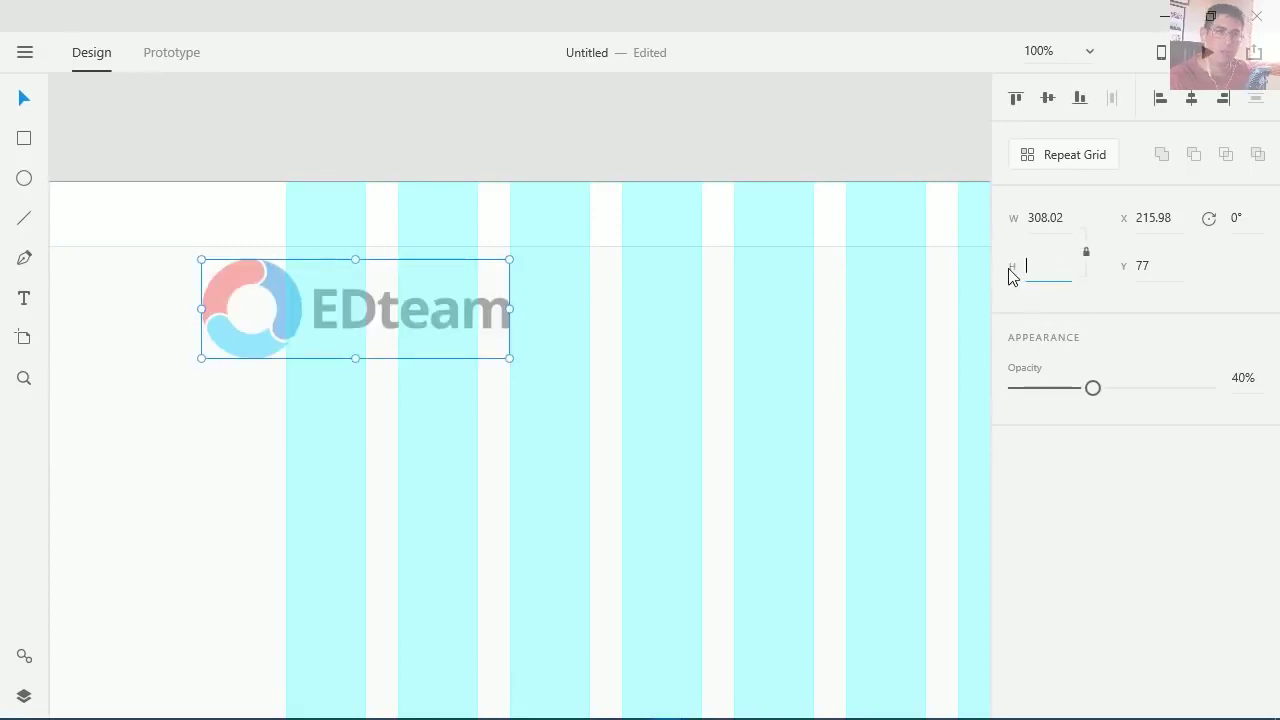
{"action": "type", "text": "40"}
{"action": "key", "text": "Return"}
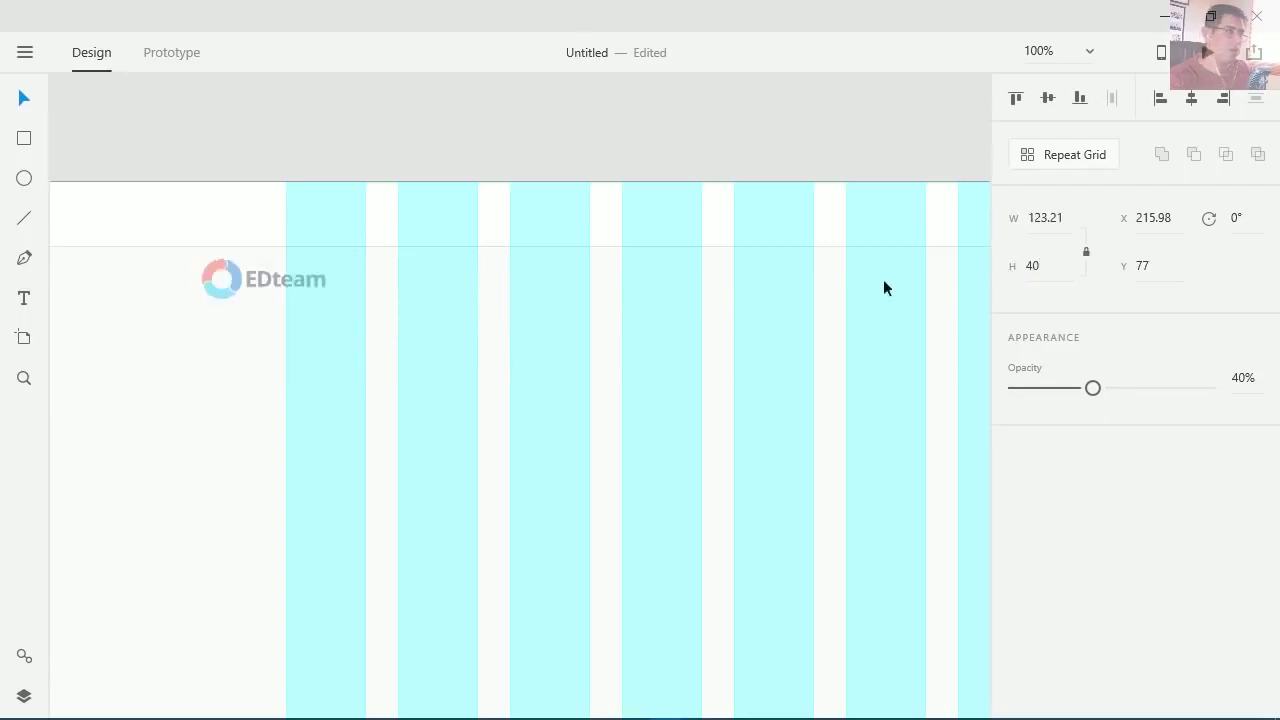
- Set the EDteam logo's opacity to 100% and move it into the header, aligned with the first grid column
{"action": "left_click", "coordinate": [214, 338]}
{"action": "left_click", "coordinate": [214, 338]}
{"action": "left_click", "coordinate": [236, 283]}
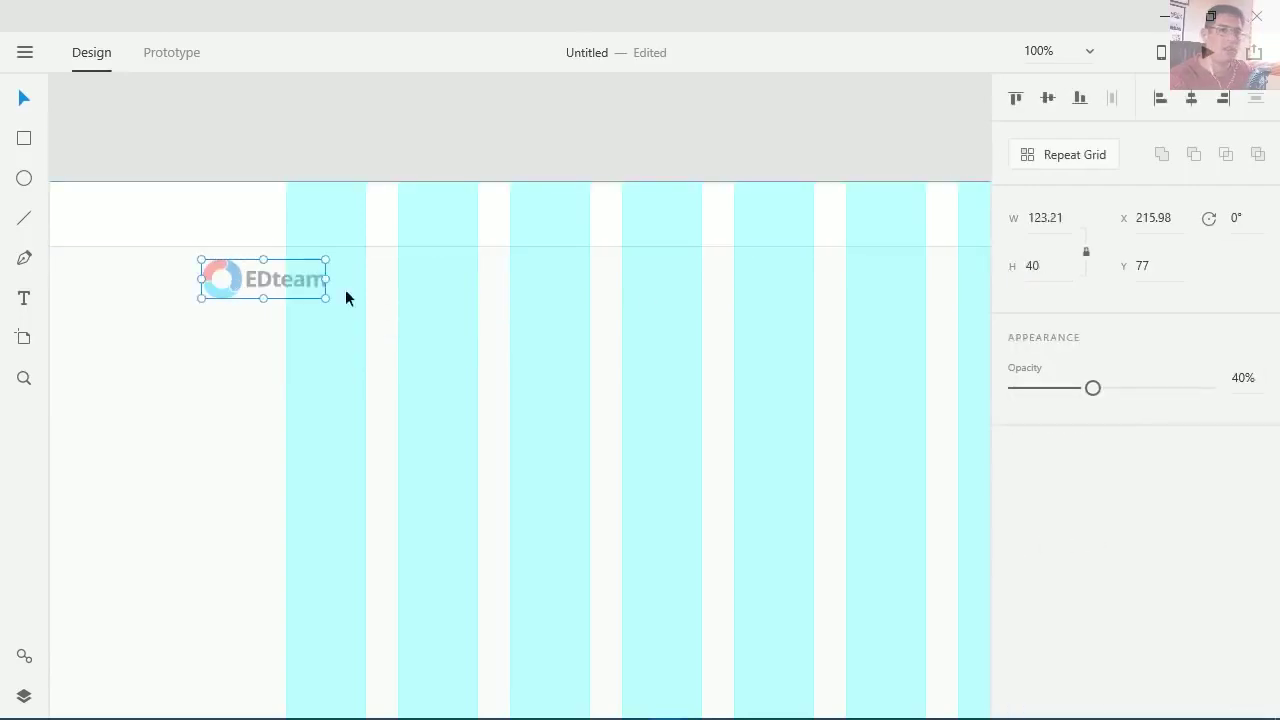
{"action": "left_click_drag", "start_coordinate": [1093, 388], "coordinate": [1208, 388]}
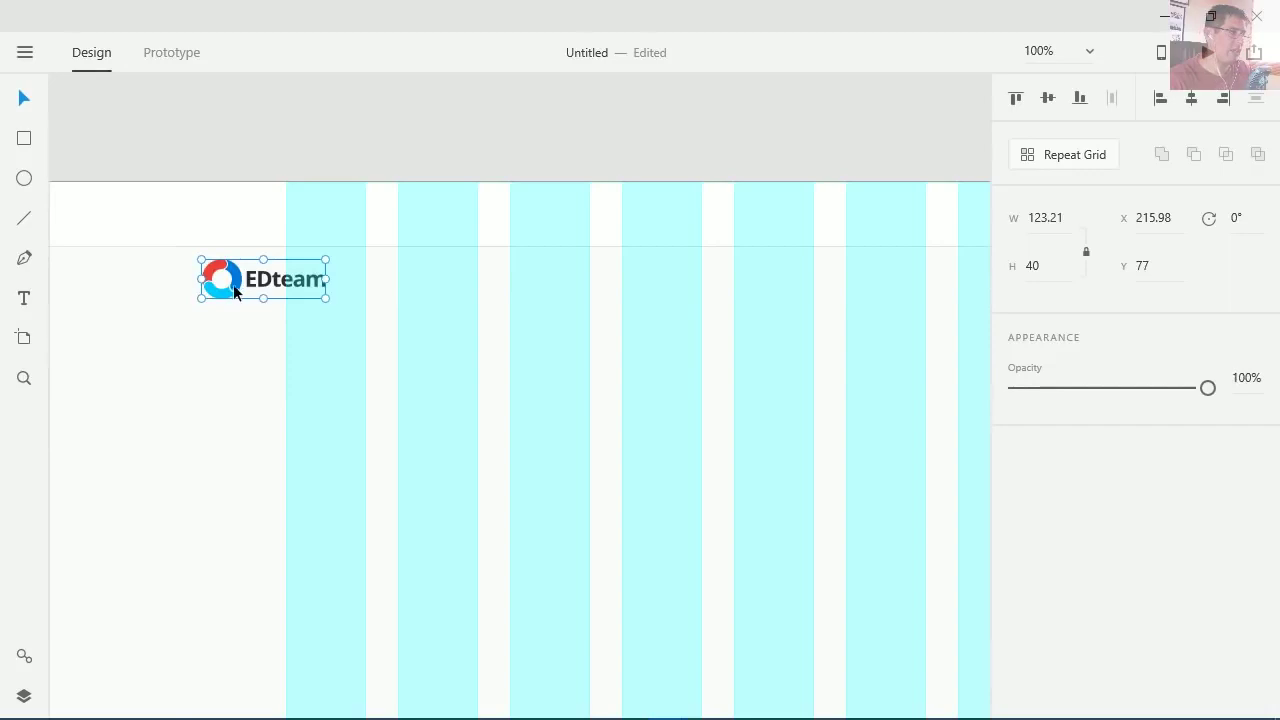
{"action": "left_click_drag", "start_coordinate": [231, 290], "coordinate": [330, 228]}
{"action": "left_click", "coordinate": [166, 374]}
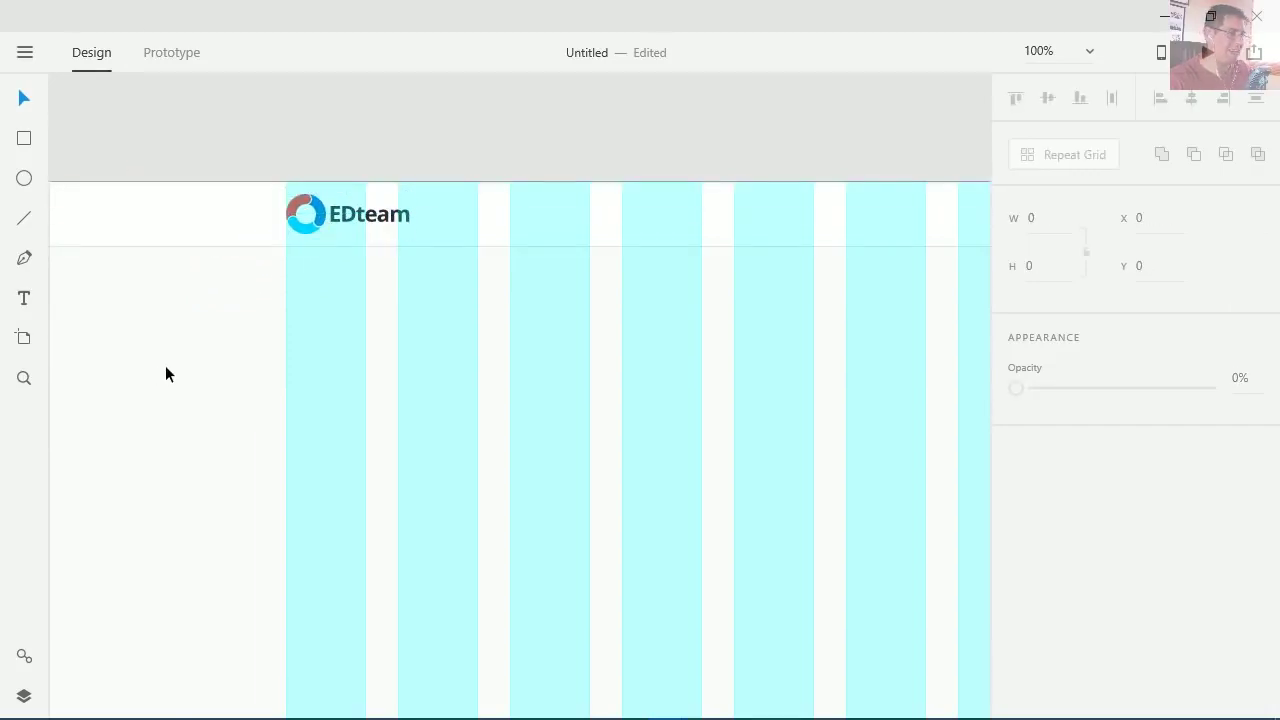
- View the header across the artboard width with the layout grid hidden, and show the grid again
{"action": "left_click_drag", "start_coordinate": [796, 401], "coordinate": [403, 371]}
{"action": "scroll", "coordinate": [563, 346], "scroll_direction": "down", "scroll_amount": 3}
{"action": "key", "text": "ctrl+apostrophe"}
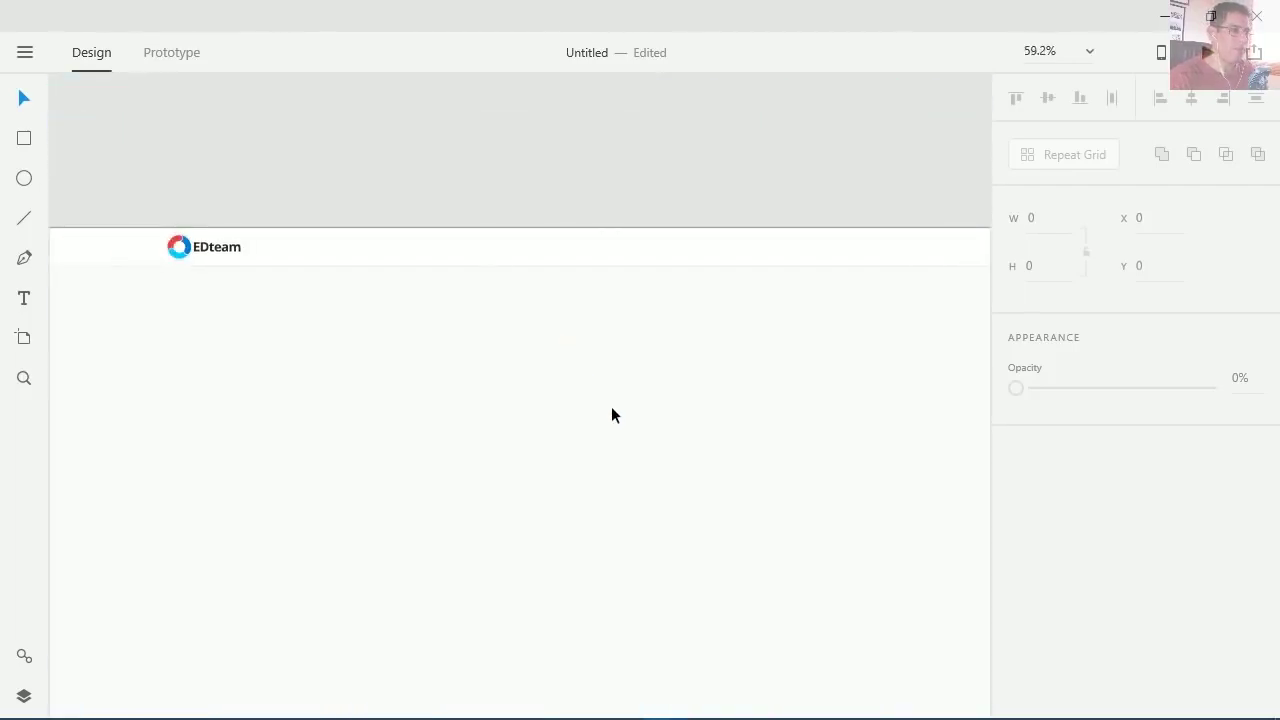
{"action": "key", "text": "ctrl+apostrophe"}
{"action": "mouse_move", "coordinate": [683, 386]}
{"action": "left_mouse_down"}
{"action": "mouse_move", "coordinate": [683, 351]}
{"action": "mouse_move", "coordinate": [683, 368]}
{"action": "left_mouse_up"}
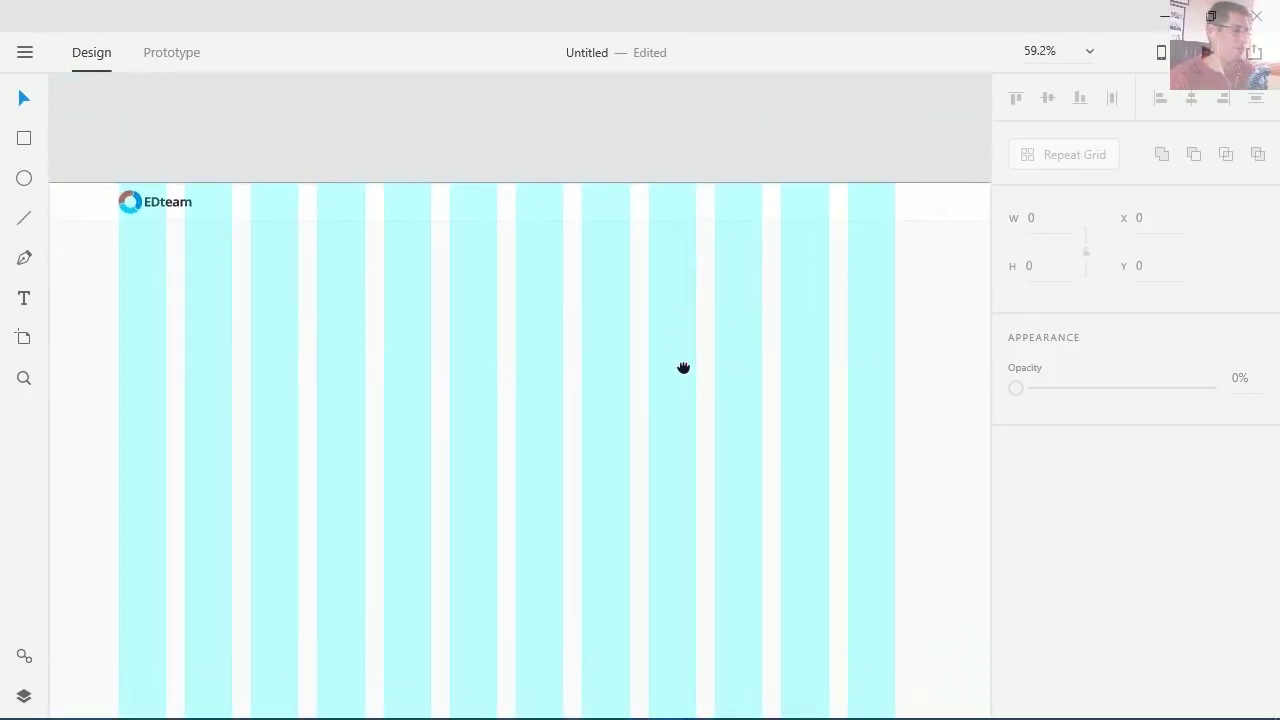
- Add the text "Cursos" below the header, over the fourth grid column
{"action": "left_click", "coordinate": [25, 302]}
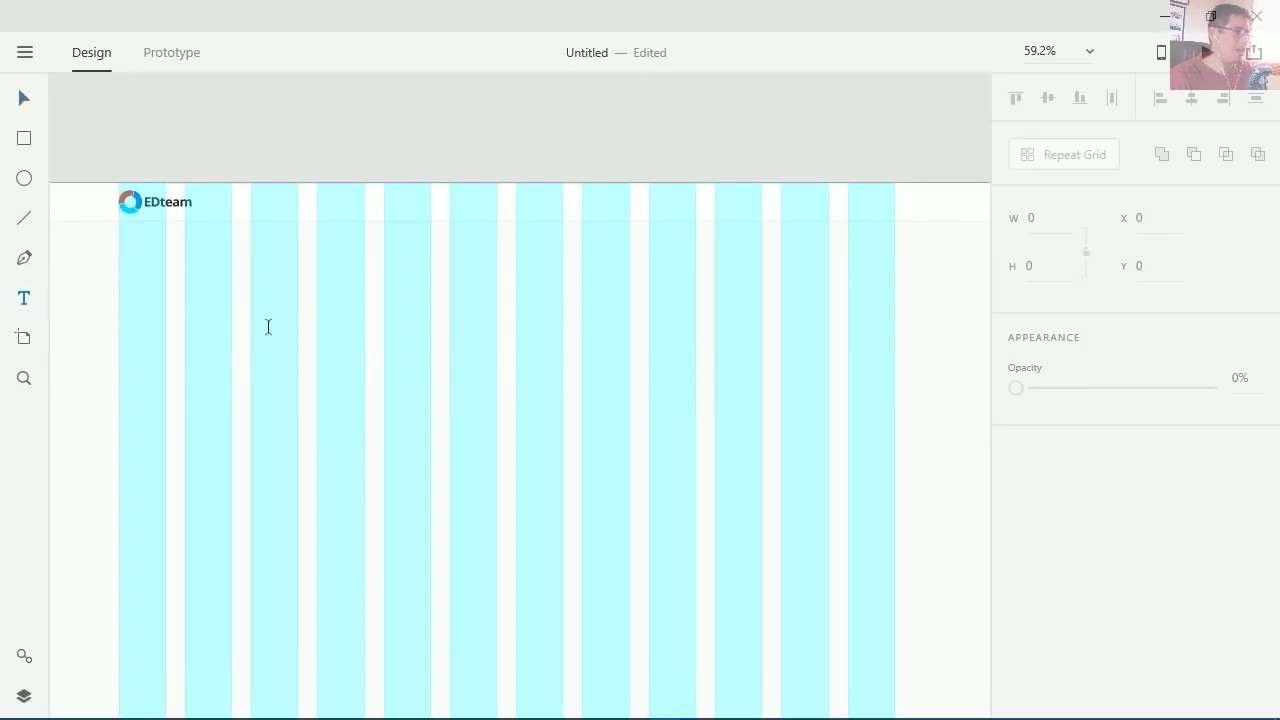
{"action": "left_click", "coordinate": [291, 318]}
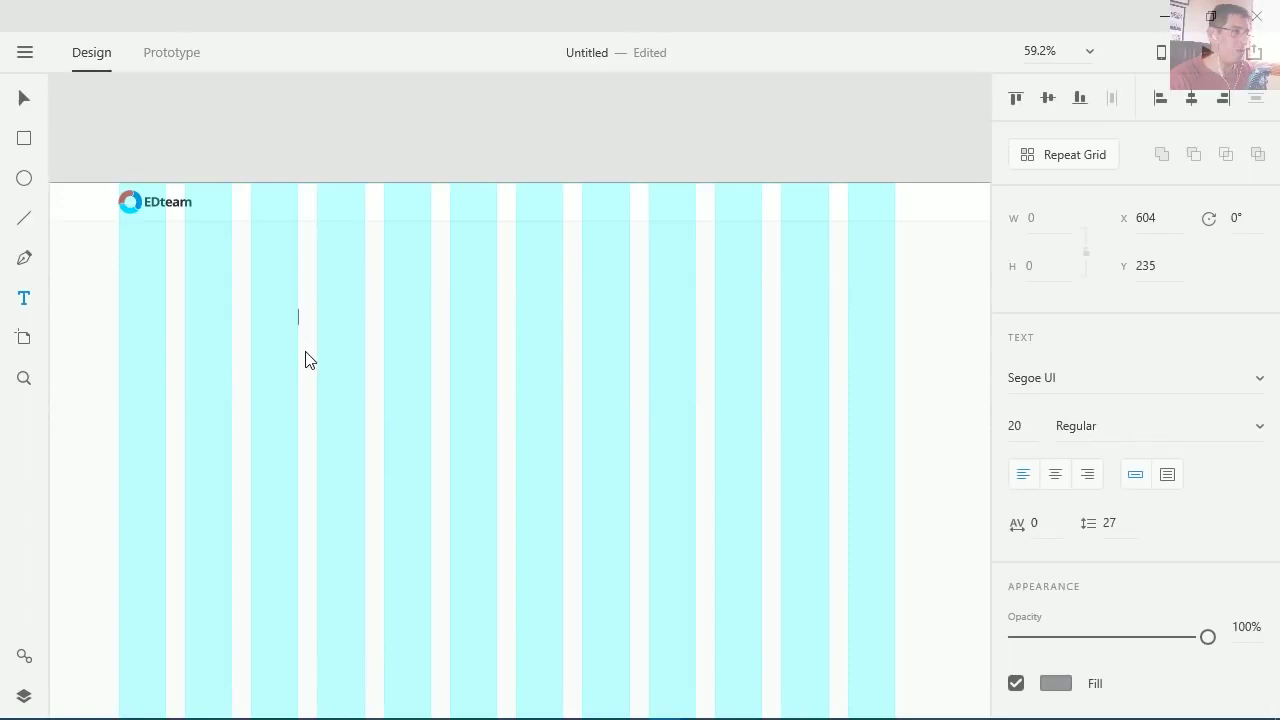
{"action": "key", "text": "ctrl+1"}
{"action": "type", "text": "Cursos"}
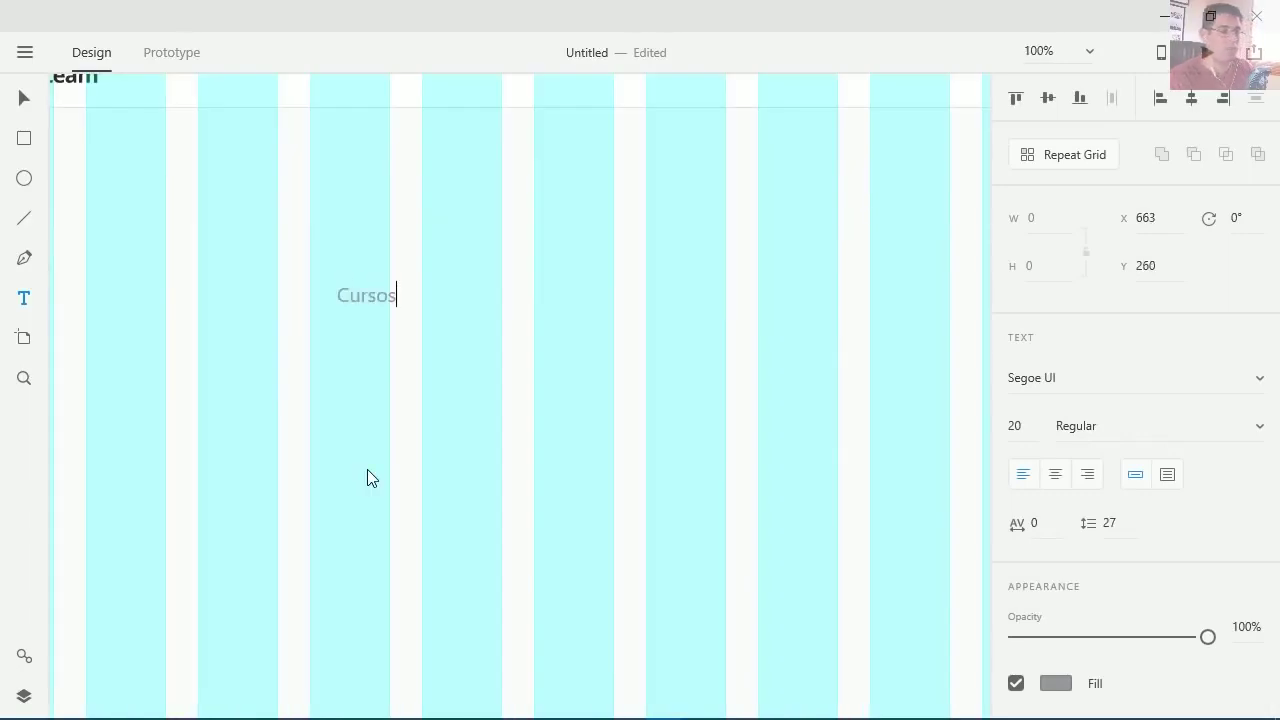
{"action": "key", "text": "Escape"}
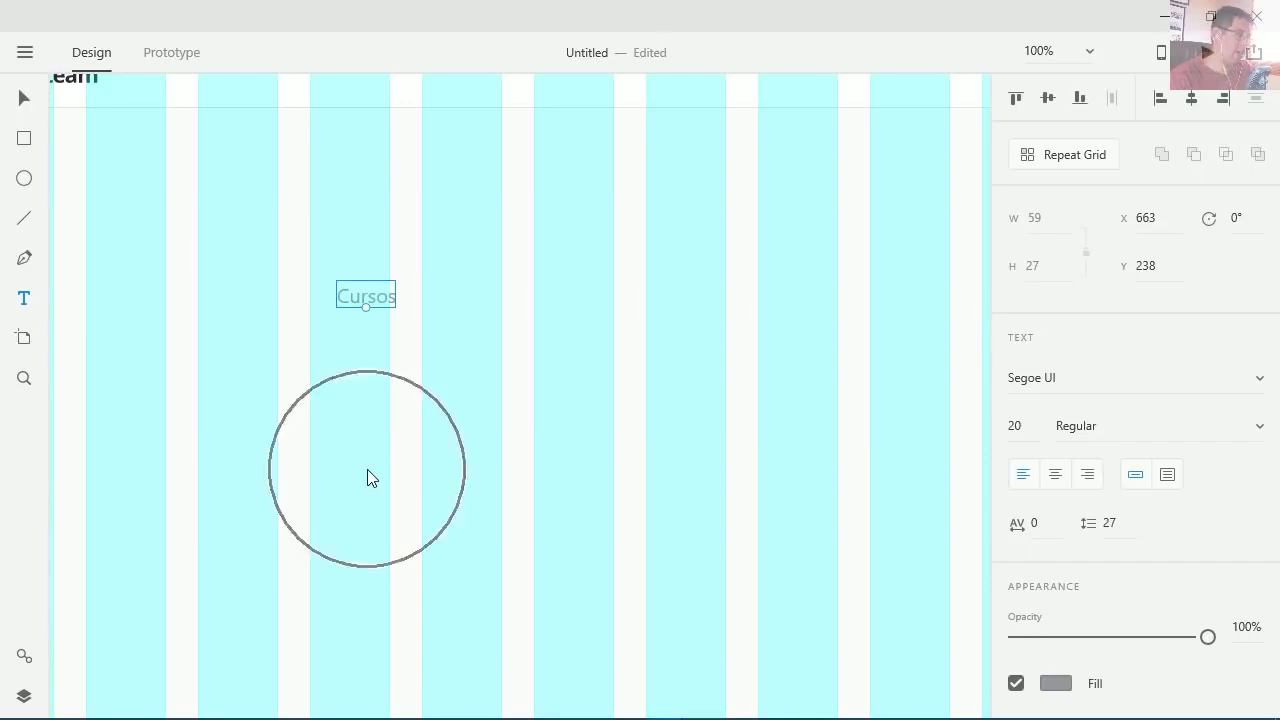
- Apply the Lato Regular 16pt character style from the EDteam Creative Cloud library to the "Cursos" text
{"action": "key", "text": "v"}
{"action": "key", "text": "ctrl+shift+l"}
{"action": "left_click_drag", "start_coordinate": [563, 109], "coordinate": [609, 40]}
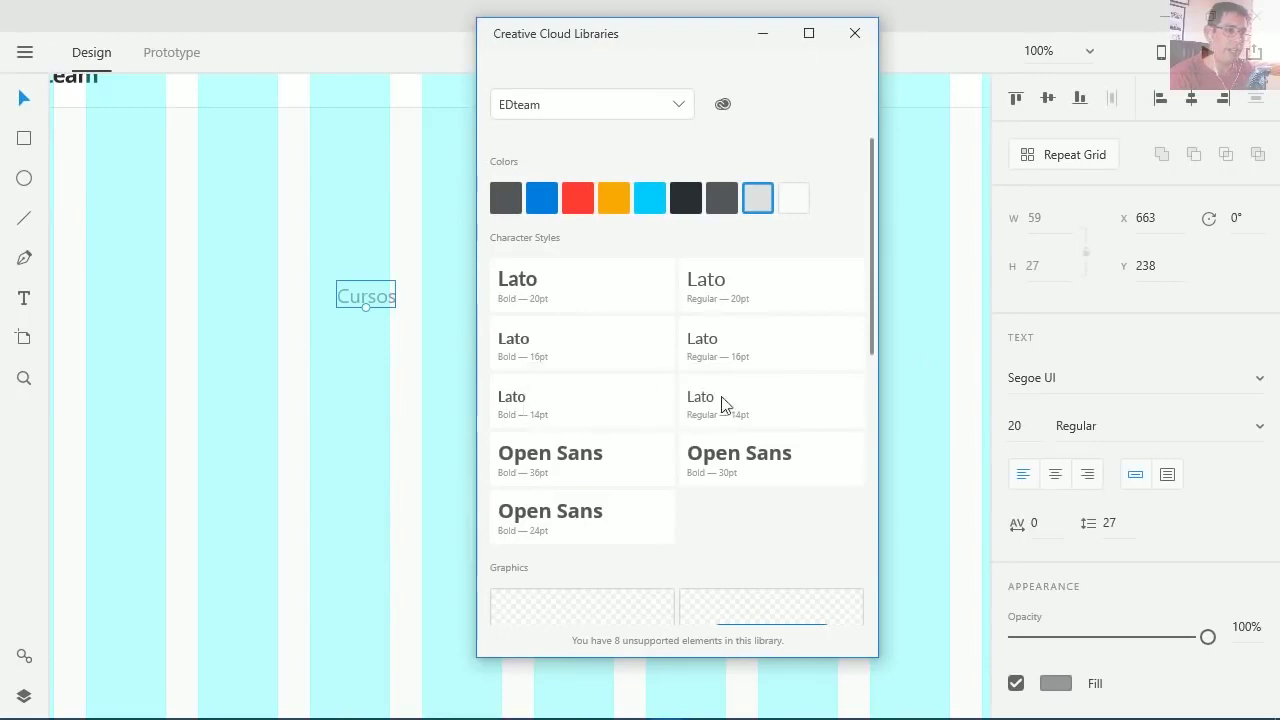
{"action": "mouse_move", "coordinate": [581, 357]}
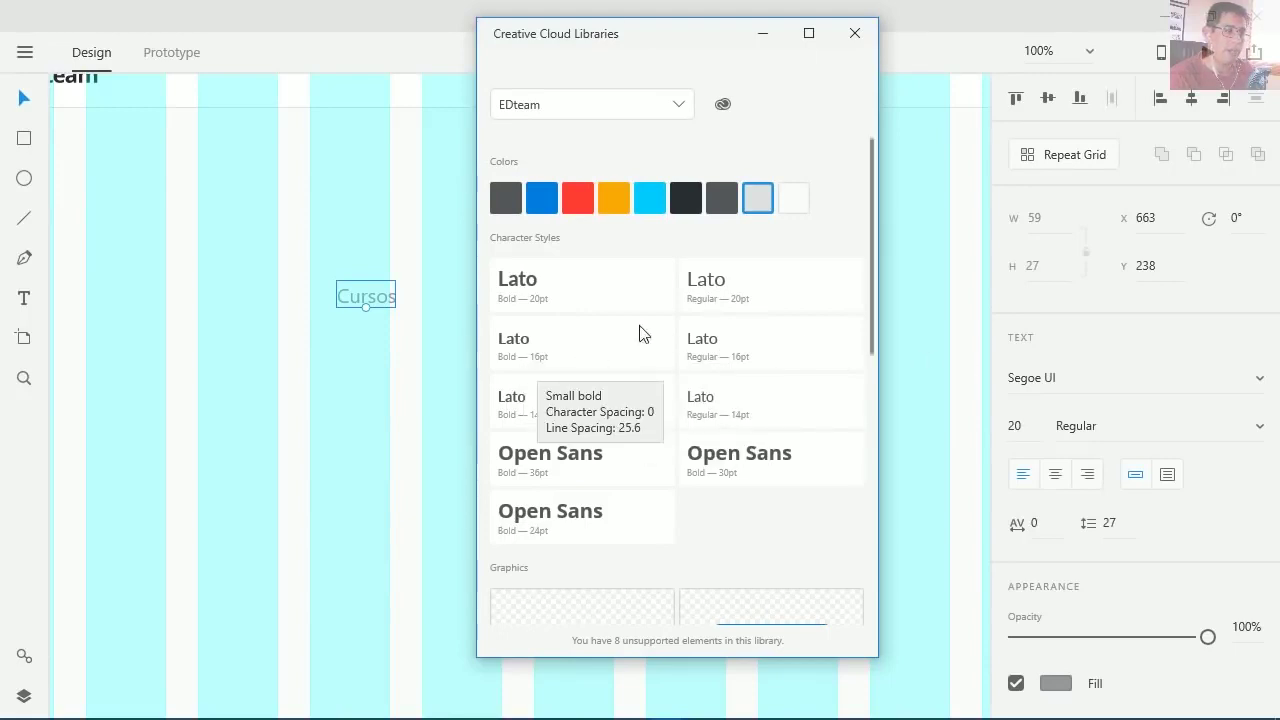
{"action": "left_click", "coordinate": [746, 366]}
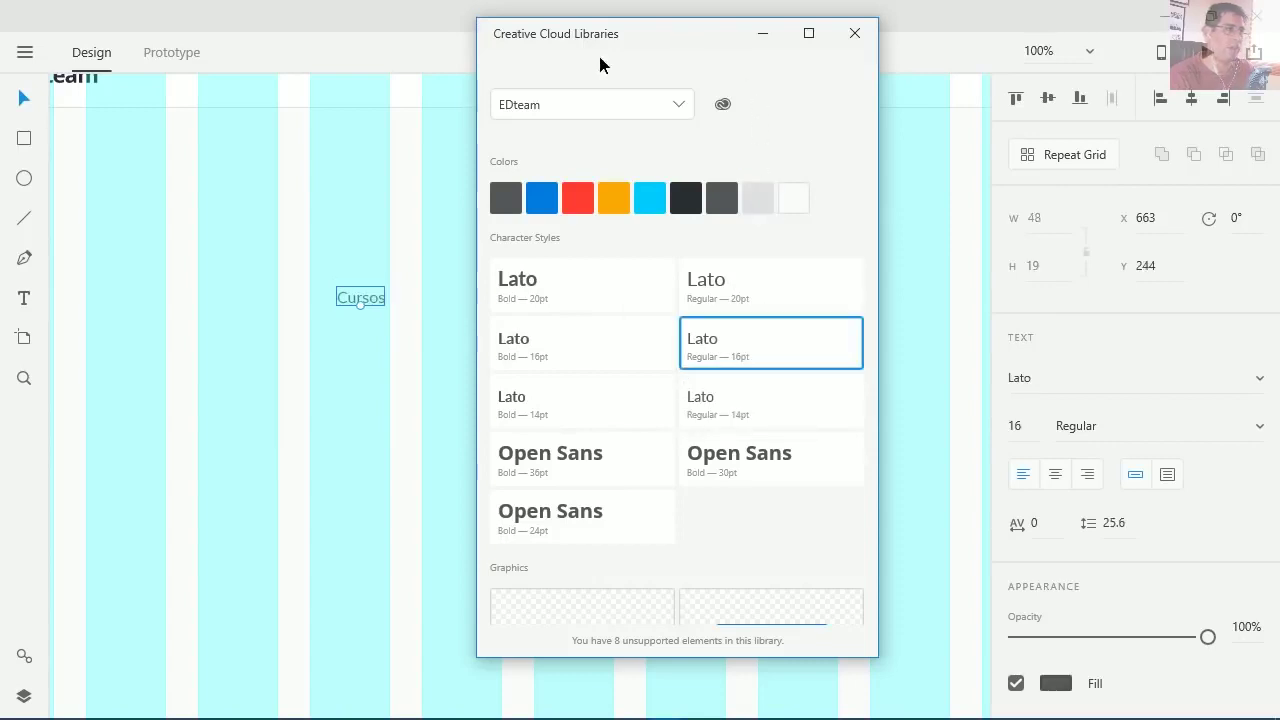
{"action": "left_click", "coordinate": [855, 33]}
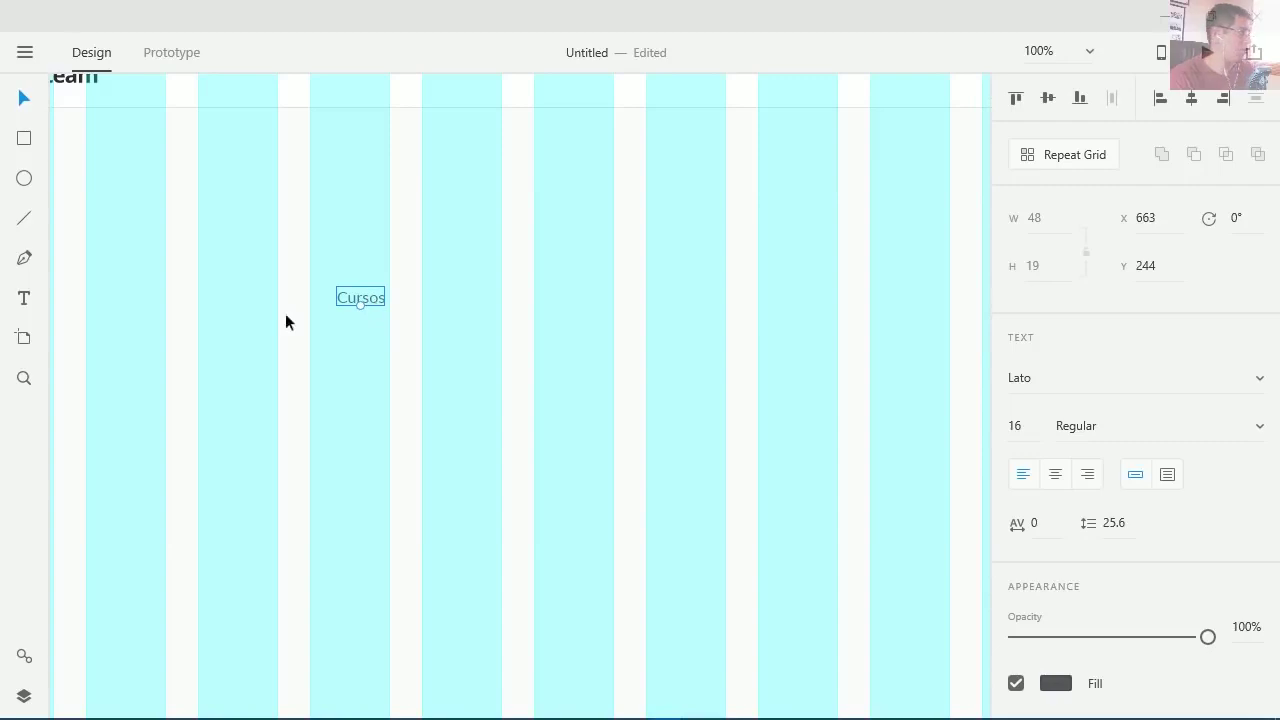
- Duplicate the "Cursos" text to its right with a gap of about 48 and change the copy to "Minicursos"
{"action": "left_click_drag", "start_coordinate": [346, 299], "coordinate": [441, 296]}
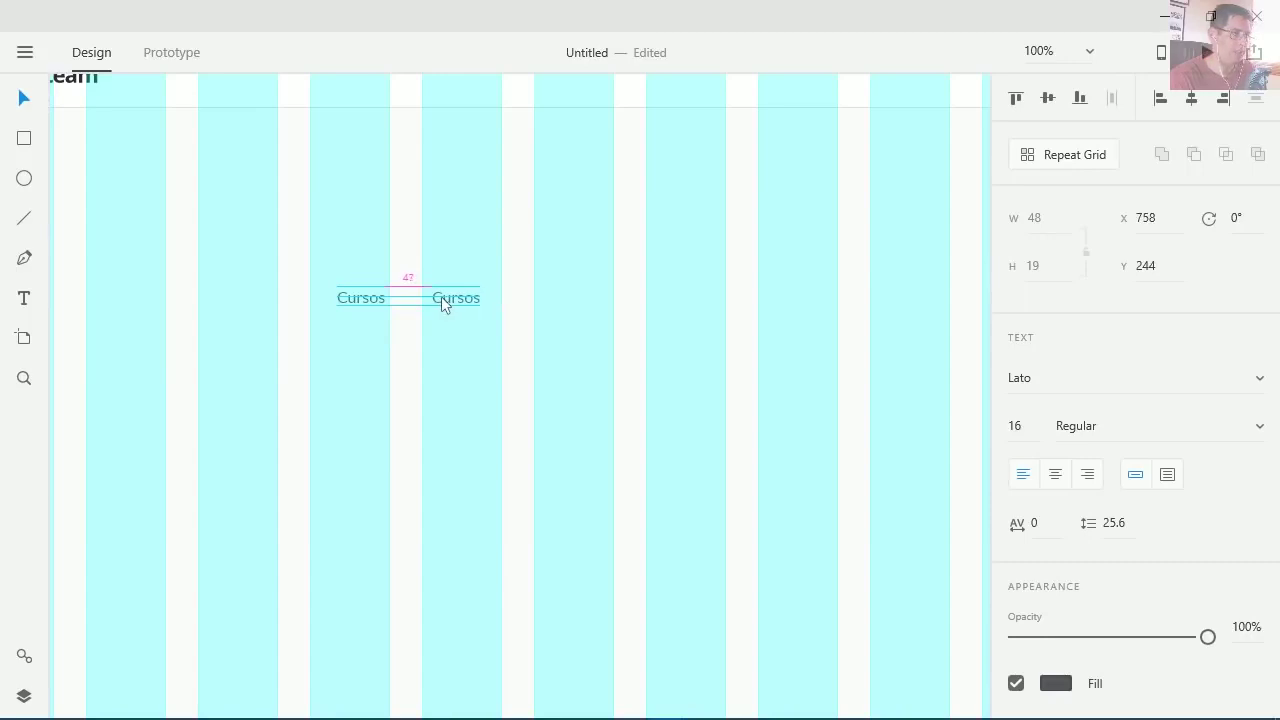
{"action": "left_click_drag", "start_coordinate": [442, 296], "coordinate": [442, 296]}
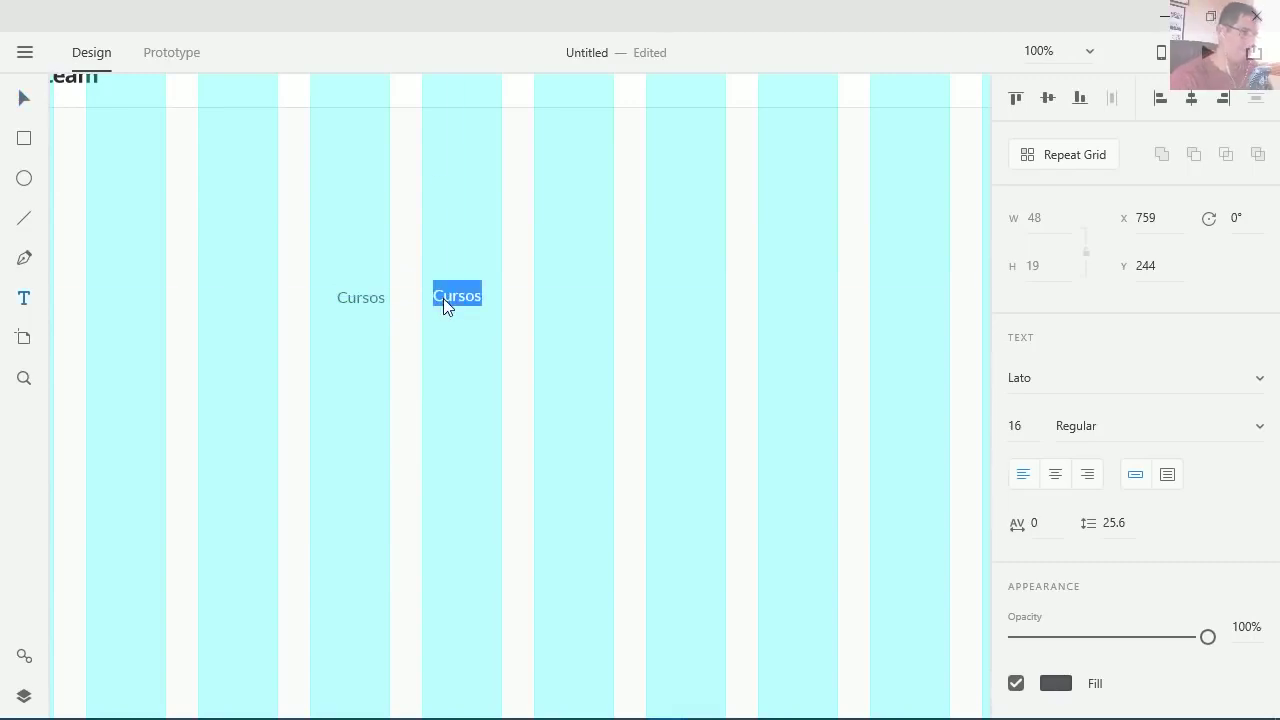
{"action": "type", "text": "inicursos"}
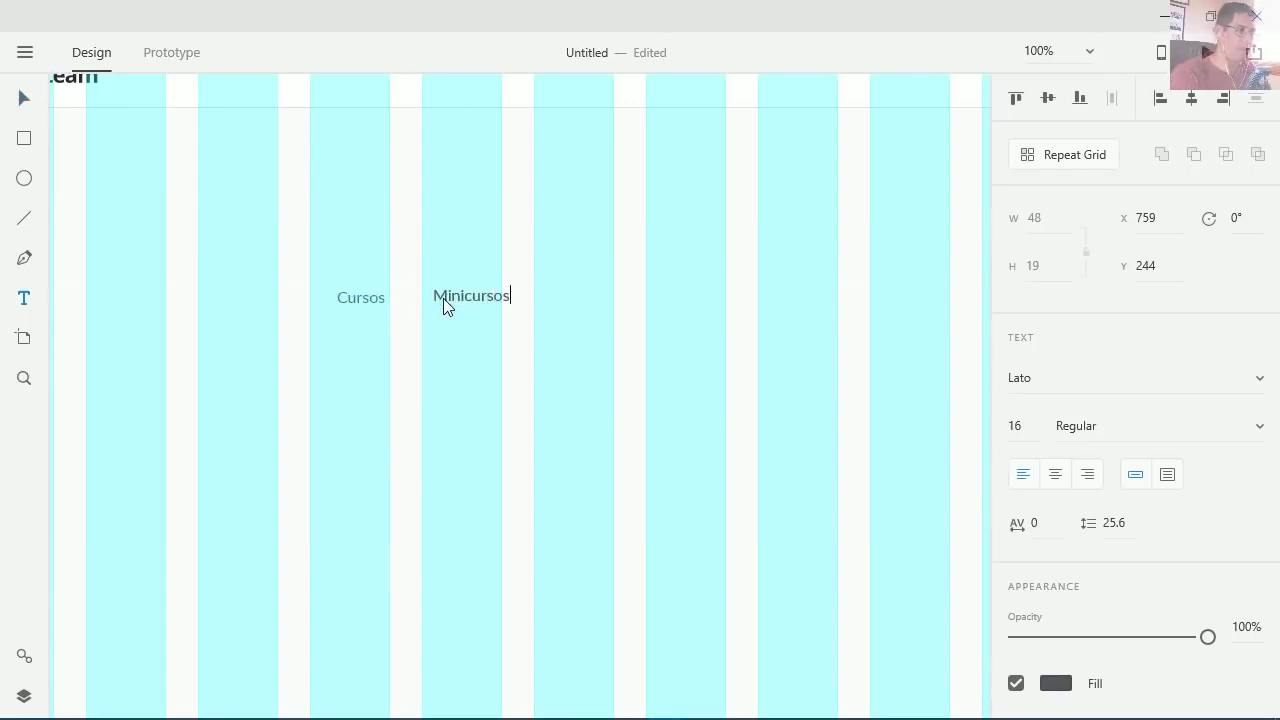
{"action": "key", "text": "Escape"}
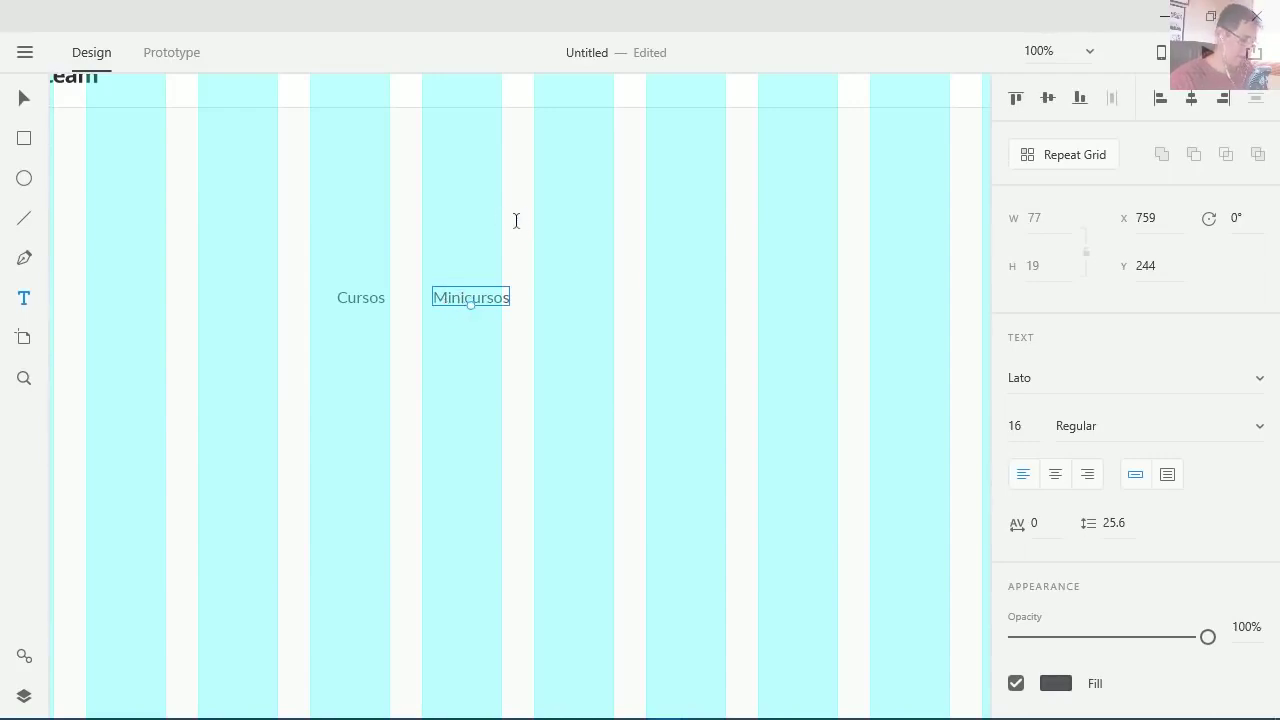
- Add two more copies along the same line and change their texts to "Videotutoriales" and "Profesores"
{"action": "left_click_drag", "start_coordinate": [462, 298], "coordinate": [585, 299]}
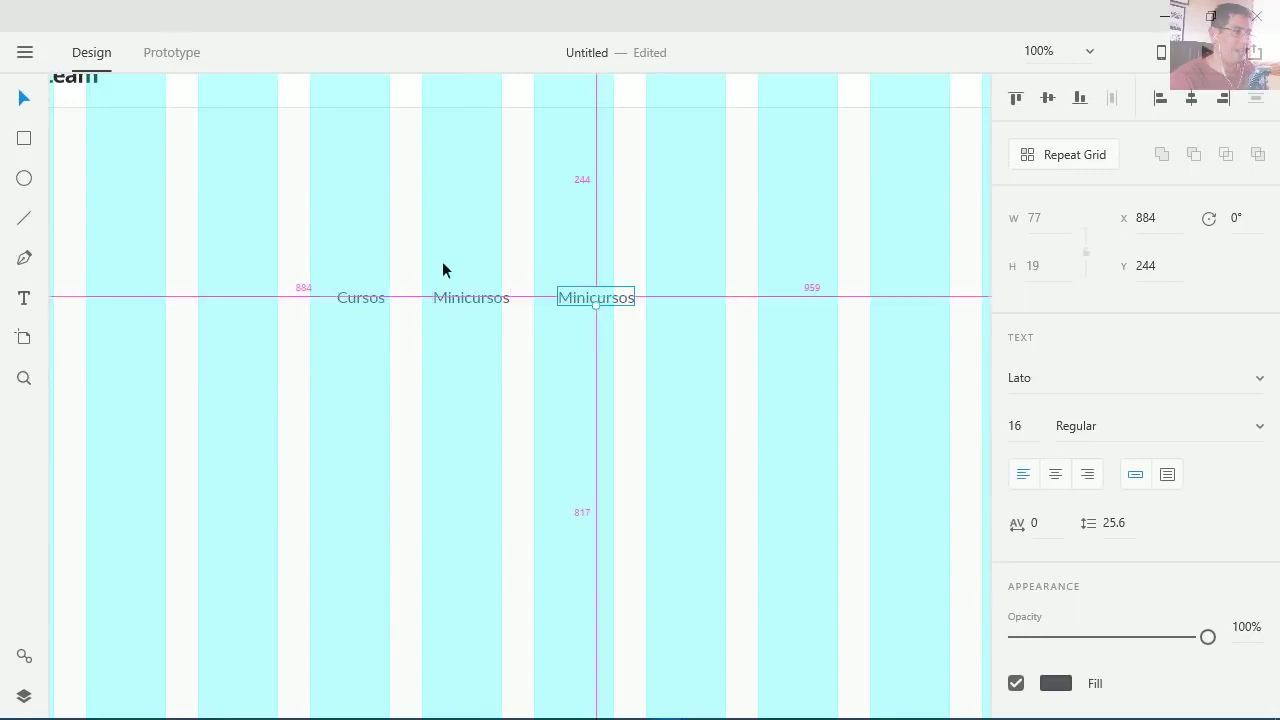
{"action": "double_click", "coordinate": [567, 306]}
{"action": "type", "text": "Videotutoriales"}
{"action": "key", "text": "Escape"}
{"action": "left_click_drag", "start_coordinate": [616, 314], "coordinate": [863, 308]}
{"action": "double_click", "coordinate": [771, 314]}
{"action": "type", "text": "Profesores"}
{"action": "key", "text": "Escape"}
- Extend the menu row with two further text copies reading "Promociones" and "Blog"
{"action": "scroll", "coordinate": [771, 302], "scroll_direction": "right", "scroll_amount": 5}
{"action": "double_click", "coordinate": [519, 313]}
{"action": "type", "text": "Promociones"}
{"action": "key", "text": "Escape"}
{"action": "left_click_drag", "start_coordinate": [530, 308], "coordinate": [631, 308]}
{"action": "double_click", "coordinate": [654, 317]}
{"action": "type", "text": "Blog"}
{"action": "key", "text": "Escape"}
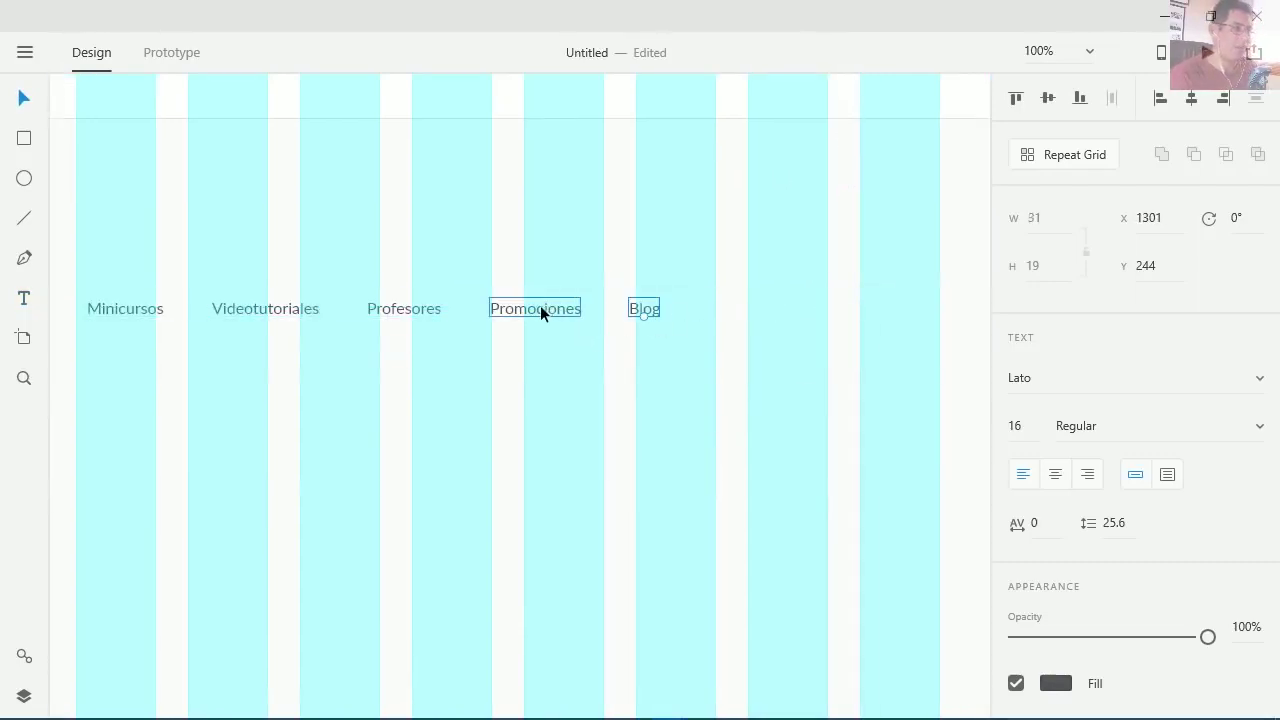
- Group the six menu texts from "Cursos" to "Blog"
{"action": "left_click", "coordinate": [541, 307], "text": "shift"}
{"action": "left_click", "coordinate": [417, 309], "text": "shift"}
{"action": "left_click", "coordinate": [298, 311], "text": "shift"}
{"action": "left_click", "coordinate": [146, 308], "text": "shift"}
{"action": "scroll", "coordinate": [274, 430], "scroll_direction": "left", "scroll_amount": 5}
{"action": "left_click", "coordinate": [289, 280], "text": "shift"}
{"action": "key", "text": "ctrl+g"}
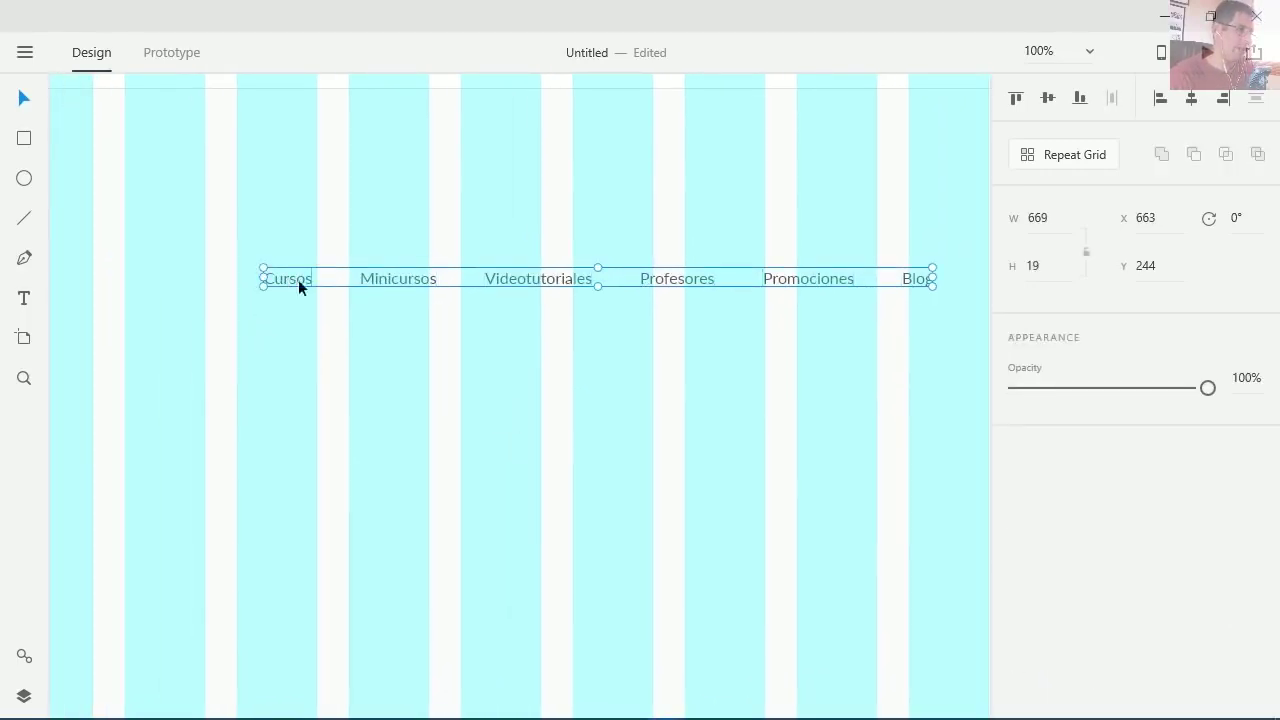
- Rename the group of menu texts as Menu in the layer list
{"action": "left_click", "coordinate": [20, 692]}
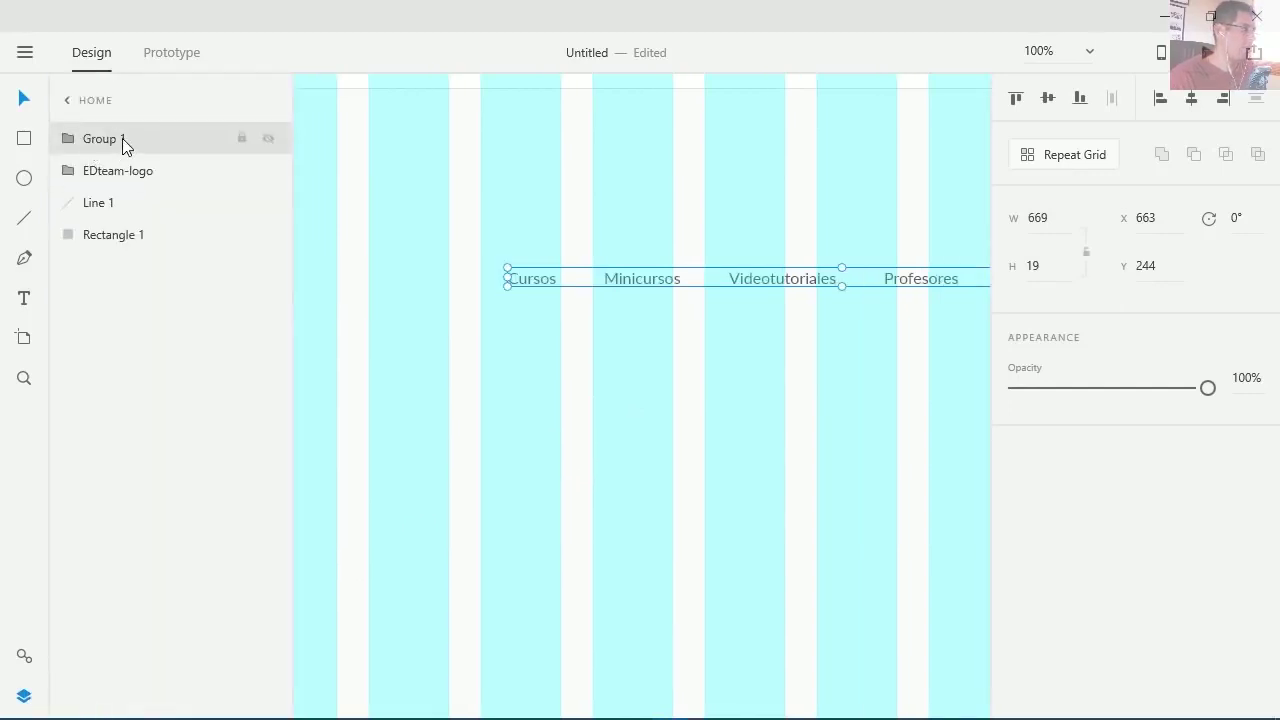
{"action": "left_click", "coordinate": [72, 140]}
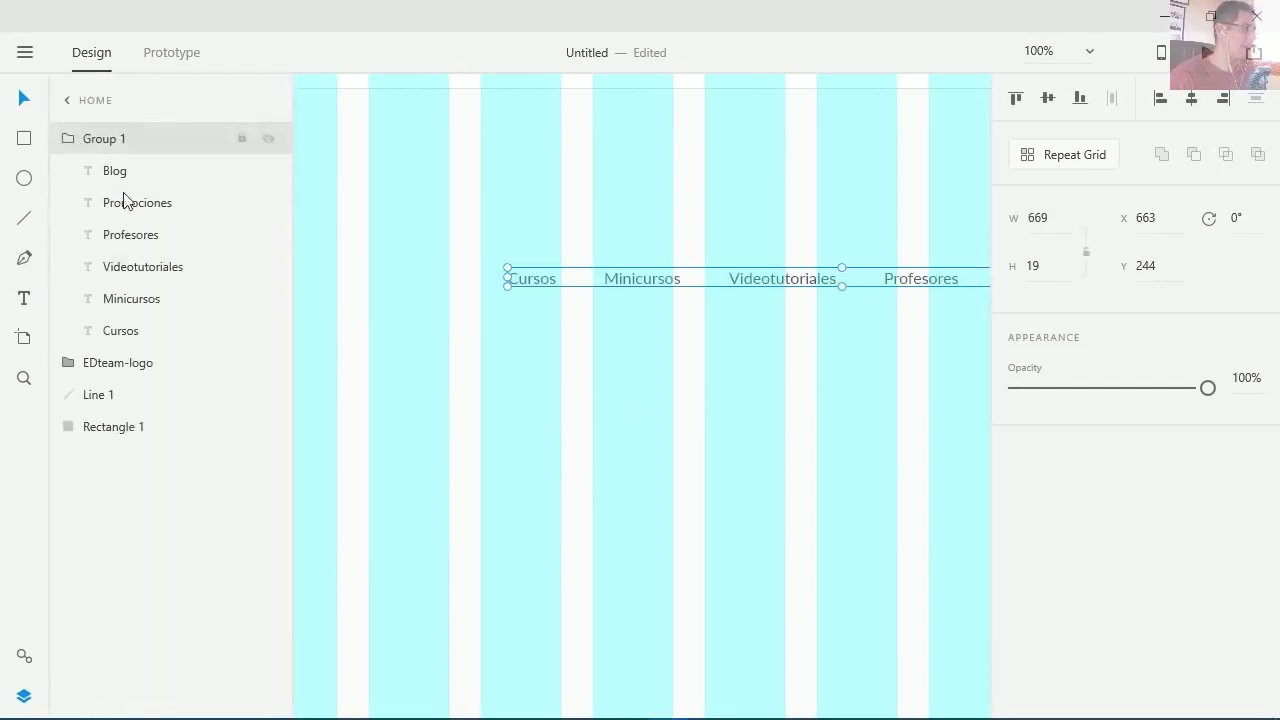
{"action": "double_click", "coordinate": [120, 138]}
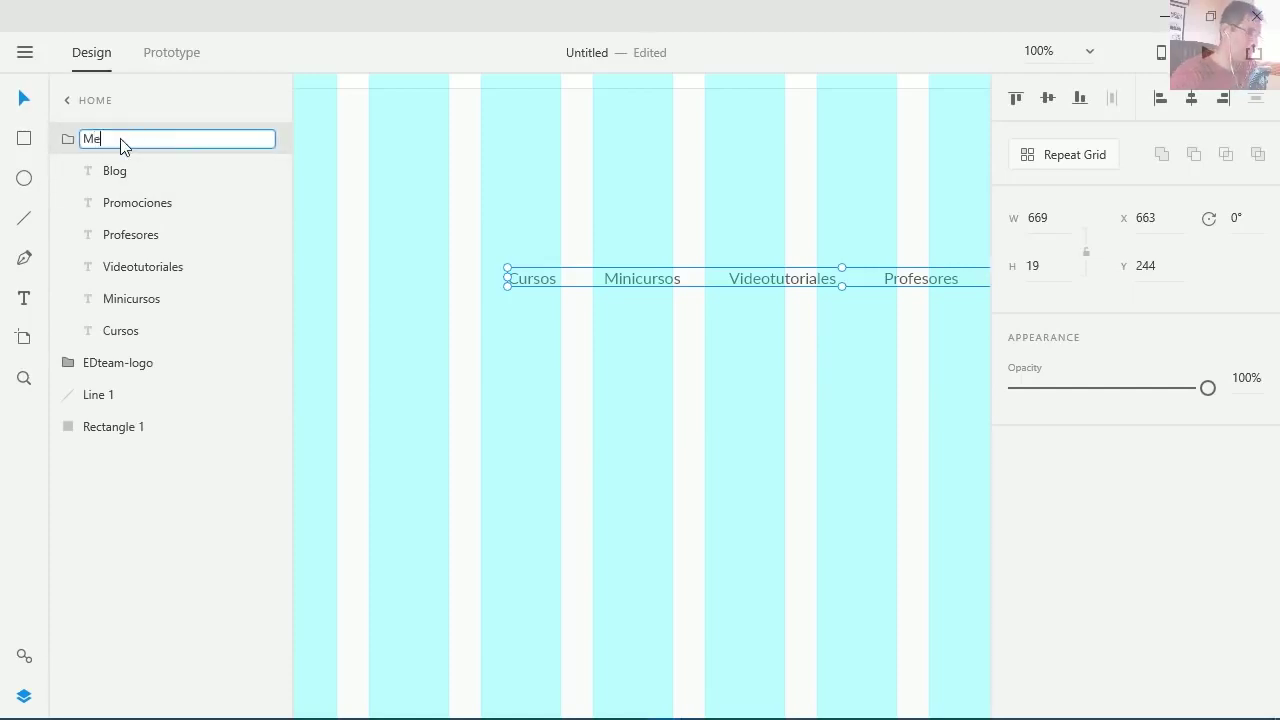
{"action": "key", "text": "Return"}
- Move the Menu group into the header at X 940, Y 23, ending at the last grid column
{"action": "key", "text": "ctrl+0"}
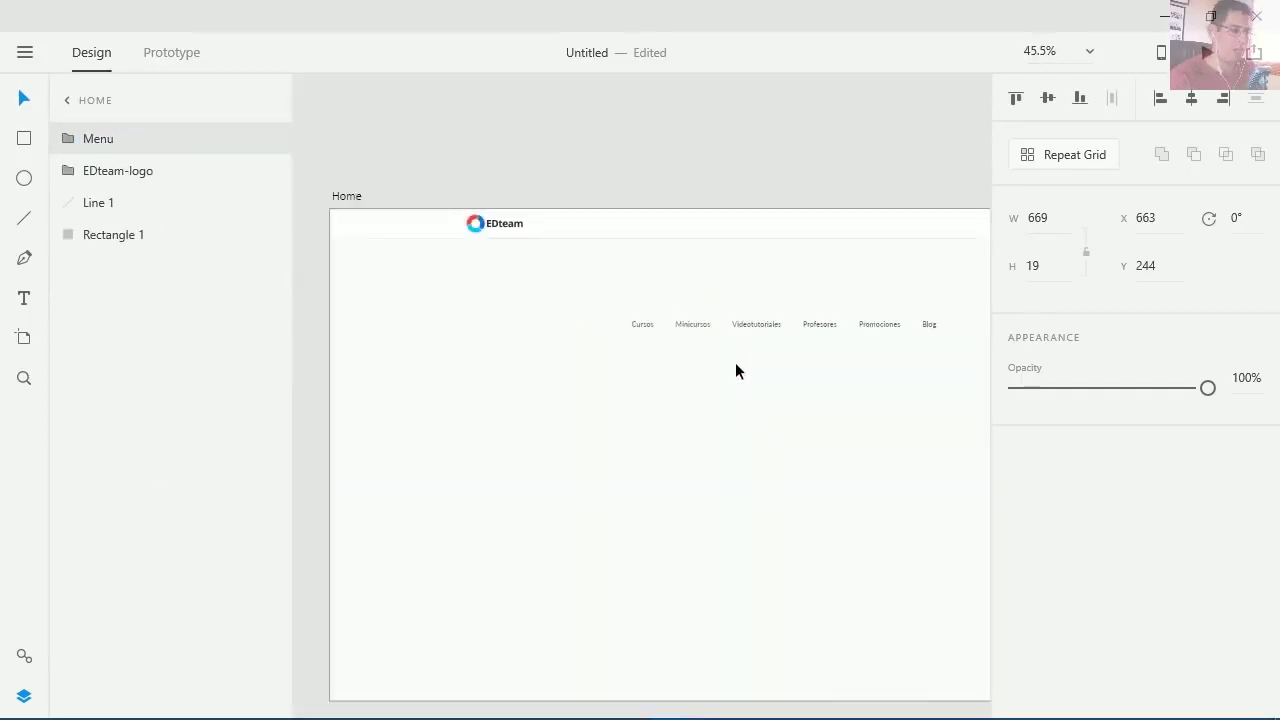
{"action": "scroll", "coordinate": [785, 445], "scroll_direction": "up", "scroll_amount": 8}
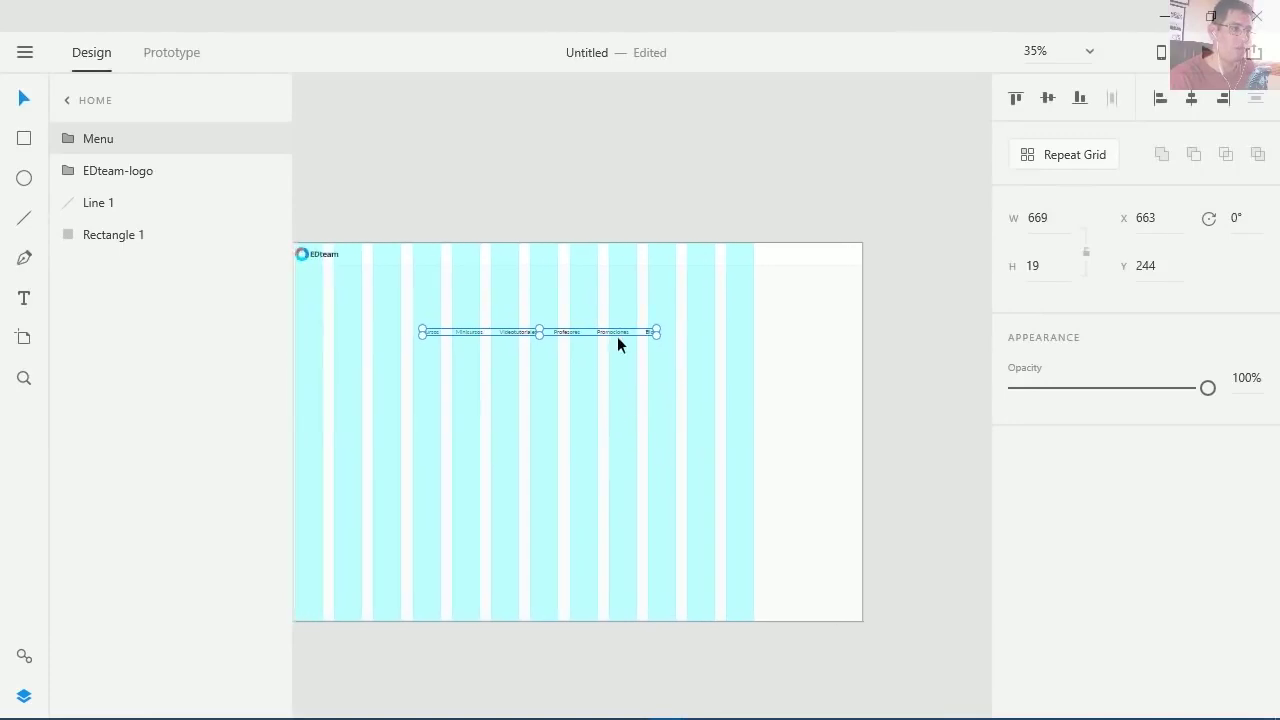
{"action": "key", "text": "Escape"}
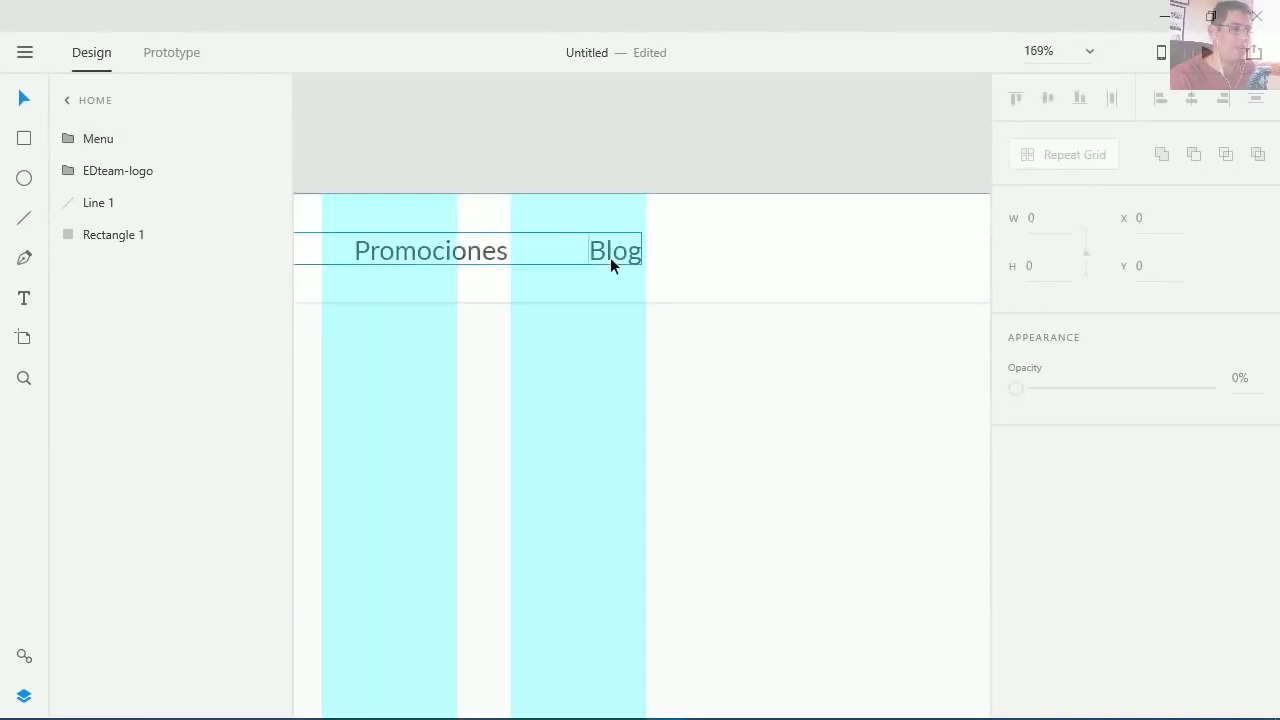
{"action": "left_click", "coordinate": [609, 262]}
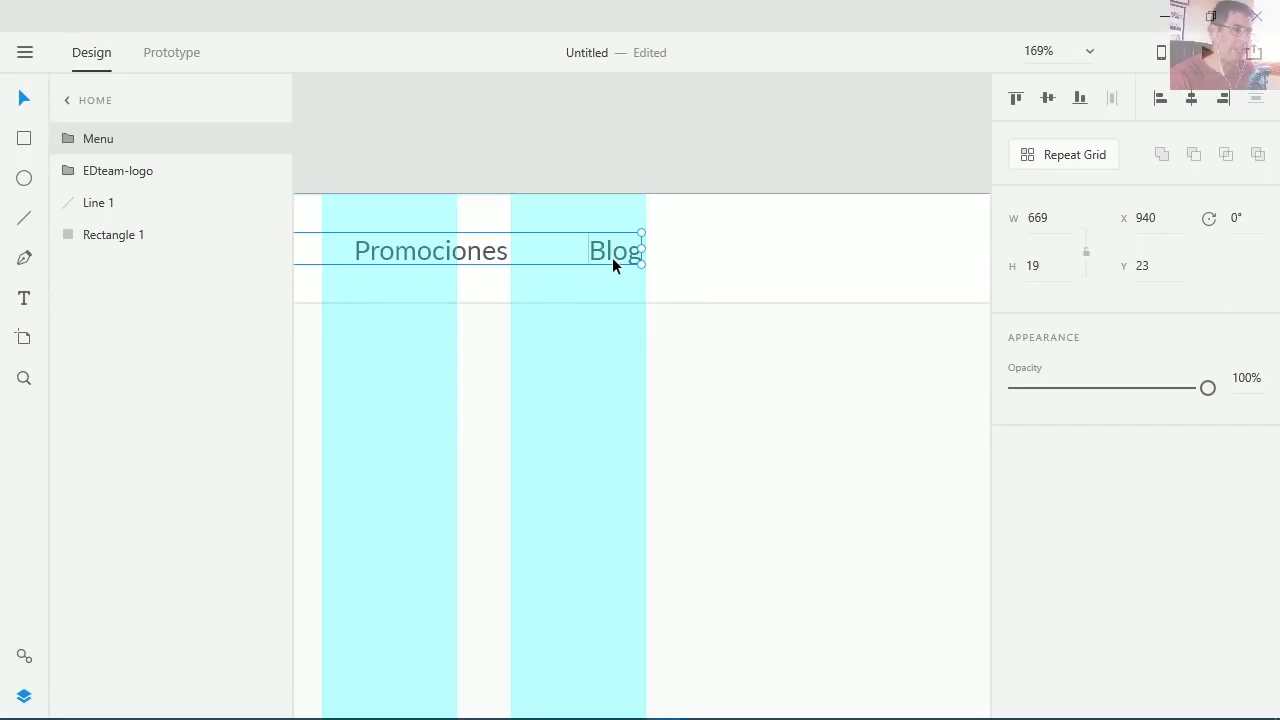
- Check the Menu group's distances and vertical placement relative to the header rectangle
{"action": "left_click", "coordinate": [606, 297]}
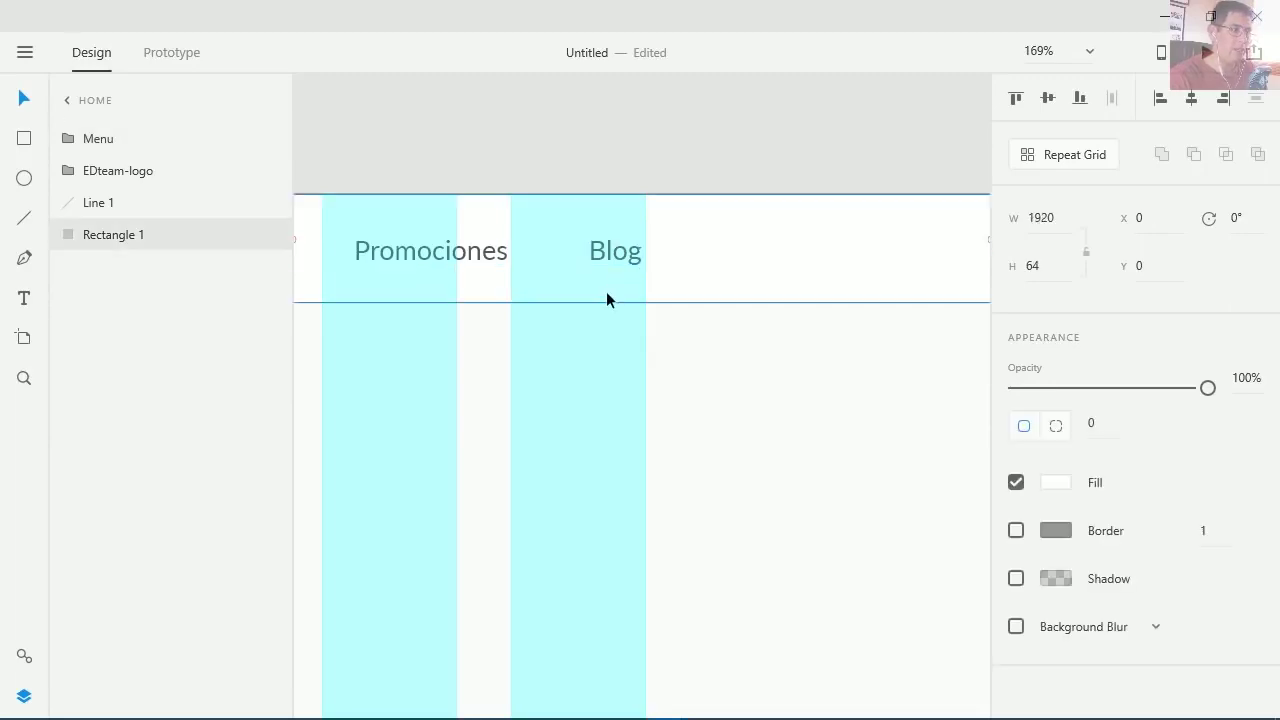
{"action": "left_click", "coordinate": [608, 251]}
{"action": "left_click", "coordinate": [625, 211]}
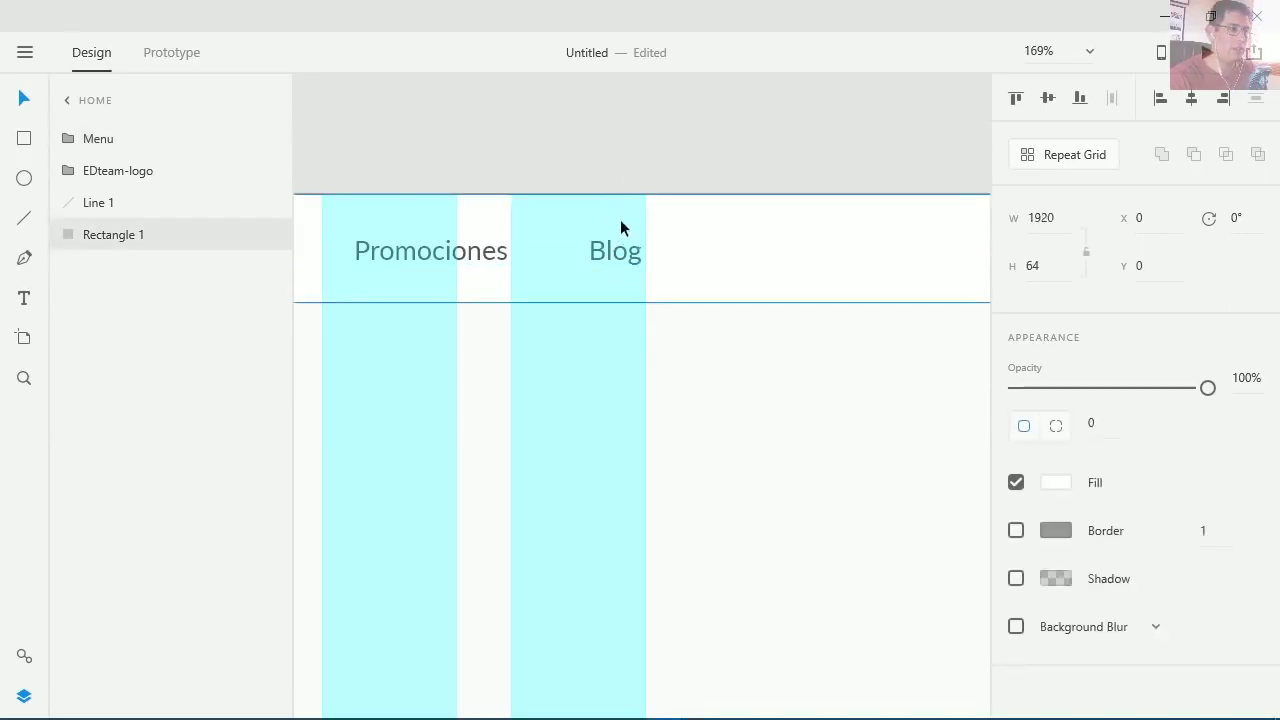
{"action": "left_click", "coordinate": [617, 250]}
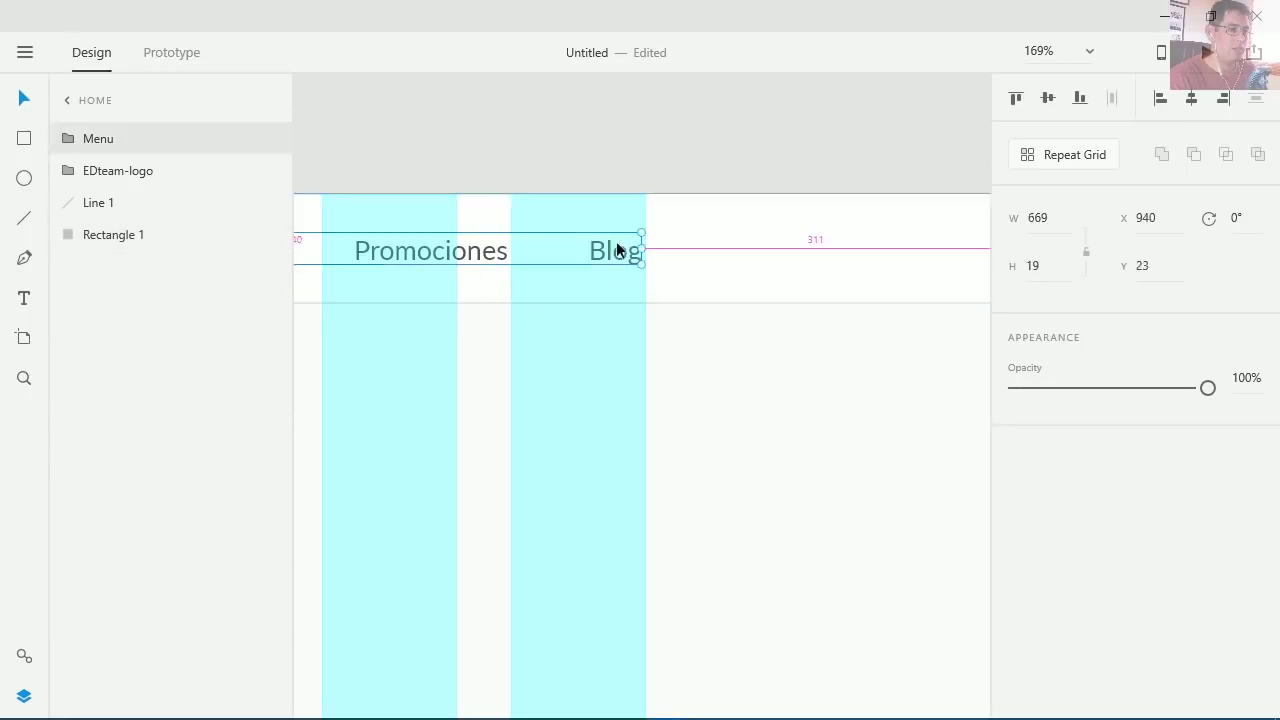
{"action": "left_click", "coordinate": [626, 360]}
{"action": "left_click", "coordinate": [628, 248]}
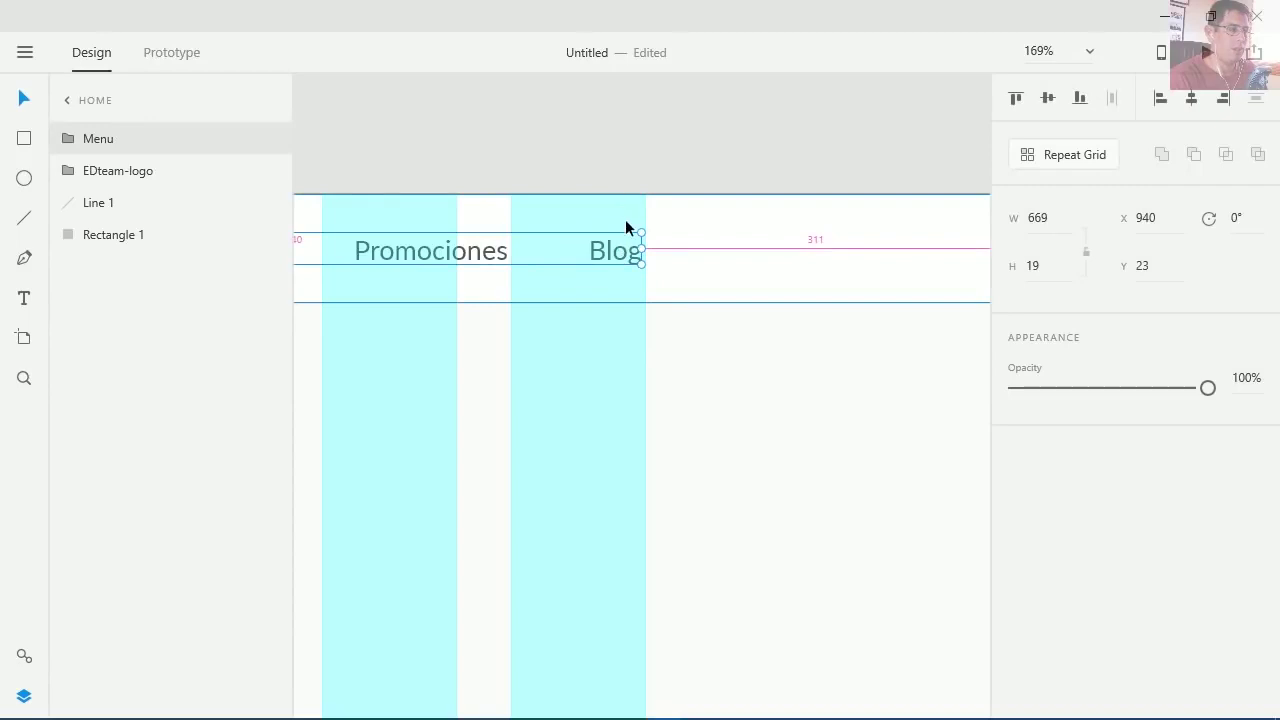
- Examine the header menu up close, from "Profesores" to "Blog", against the layout grid columns
{"action": "scroll", "coordinate": [625, 219], "scroll_direction": "down", "scroll_amount": 5}
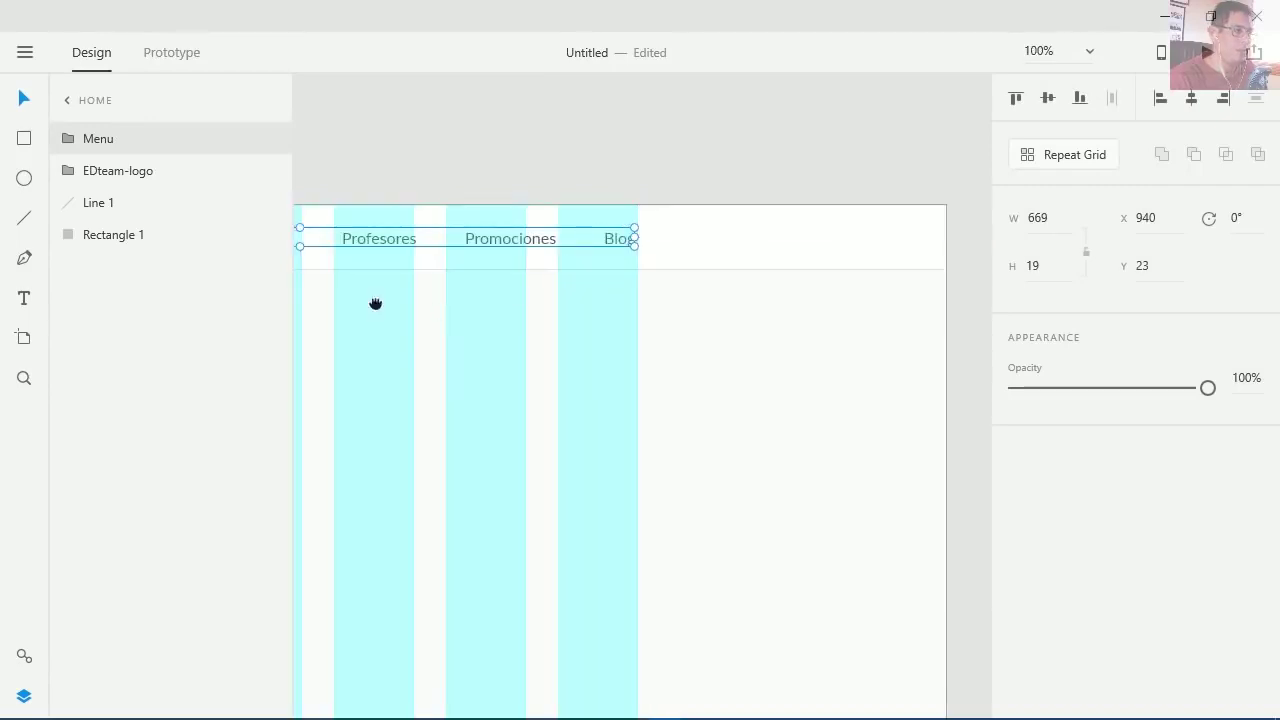
{"action": "scroll", "coordinate": [374, 300], "scroll_direction": "up", "scroll_amount": 2}
{"action": "scroll", "coordinate": [608, 366], "scroll_direction": "up", "scroll_amount": 5}
{"action": "left_click", "coordinate": [728, 395]}
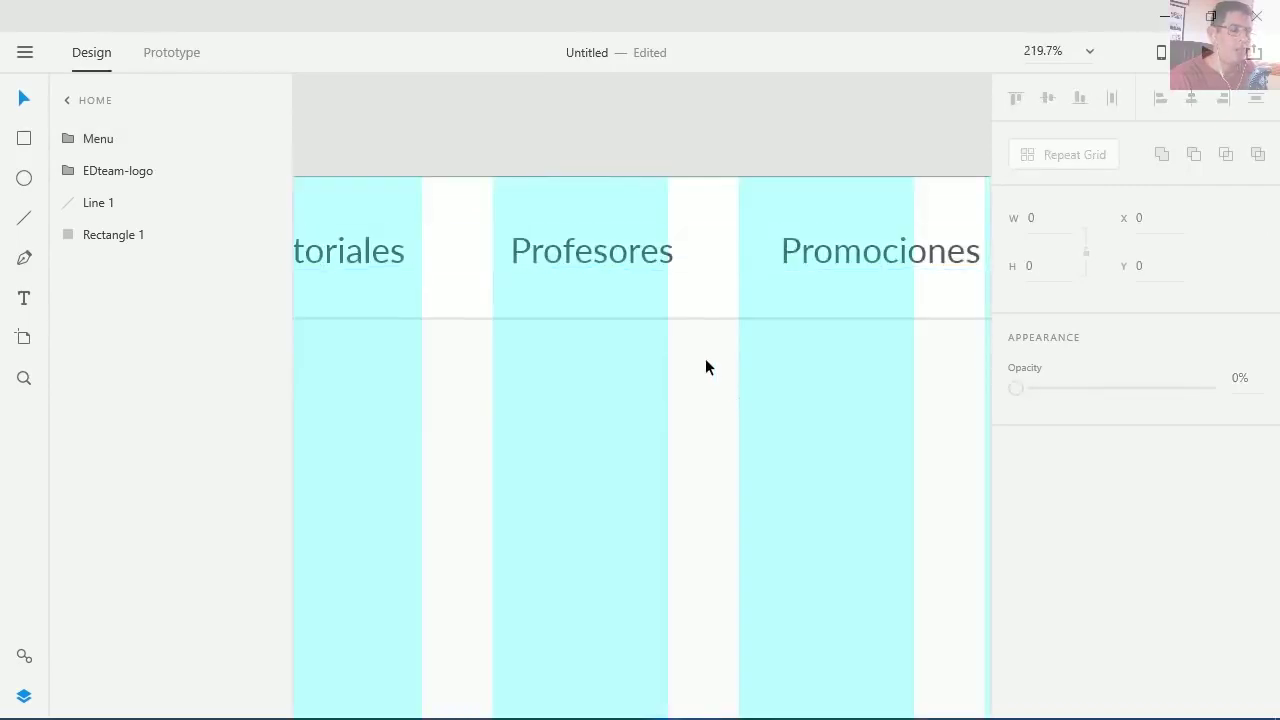
{"action": "scroll", "coordinate": [698, 413], "scroll_direction": "down", "scroll_amount": 3}
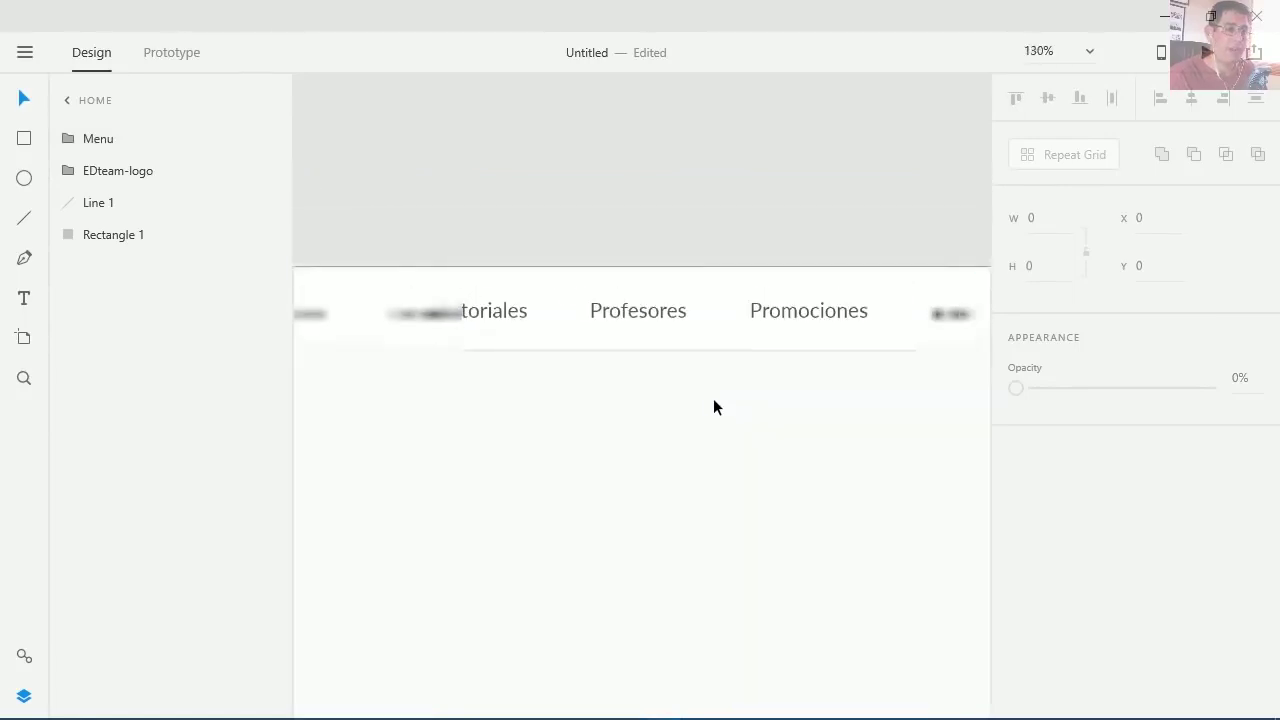
{"action": "scroll", "coordinate": [480, 463], "scroll_direction": "right", "scroll_amount": 5}
{"action": "scroll", "coordinate": [457, 449], "scroll_direction": "up", "scroll_amount": 4}
{"action": "left_click_drag", "start_coordinate": [533, 345], "coordinate": [599, 387]}
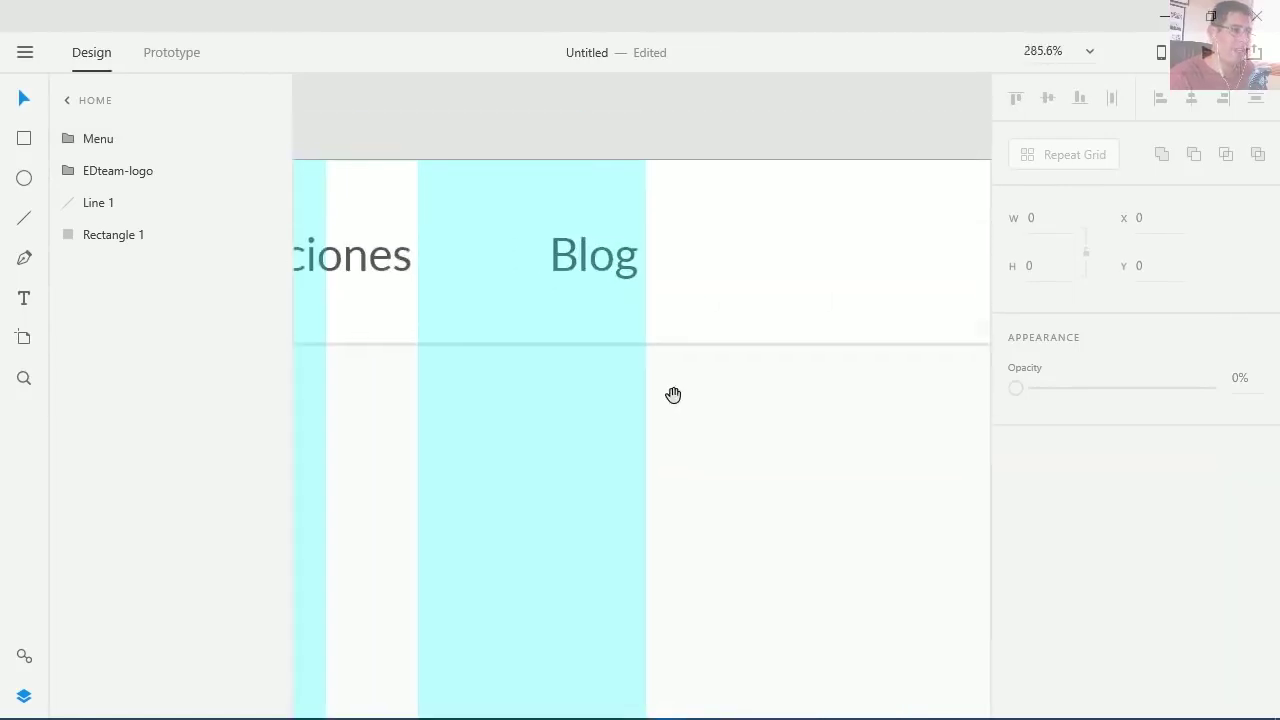
- Check the Menu group's distances to the artboard edges and its alignment with the grid columns
{"action": "left_click", "coordinate": [610, 262]}
{"action": "key", "text": "alt"}
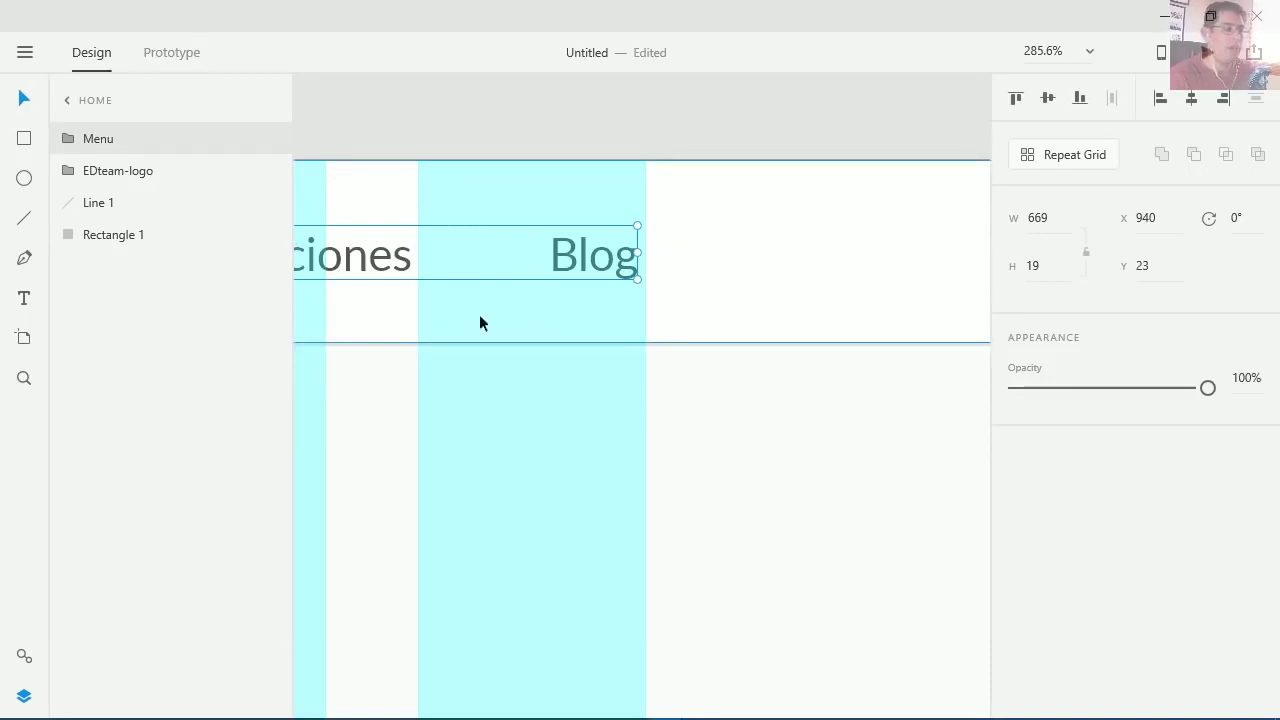
{"action": "scroll", "coordinate": [512, 322], "scroll_direction": "left", "scroll_amount": 5}
{"action": "scroll", "coordinate": [657, 345], "scroll_direction": "down", "scroll_amount": 5, "text": "ctrl"}
{"action": "scroll", "coordinate": [661, 317], "scroll_direction": "left", "scroll_amount": 3}
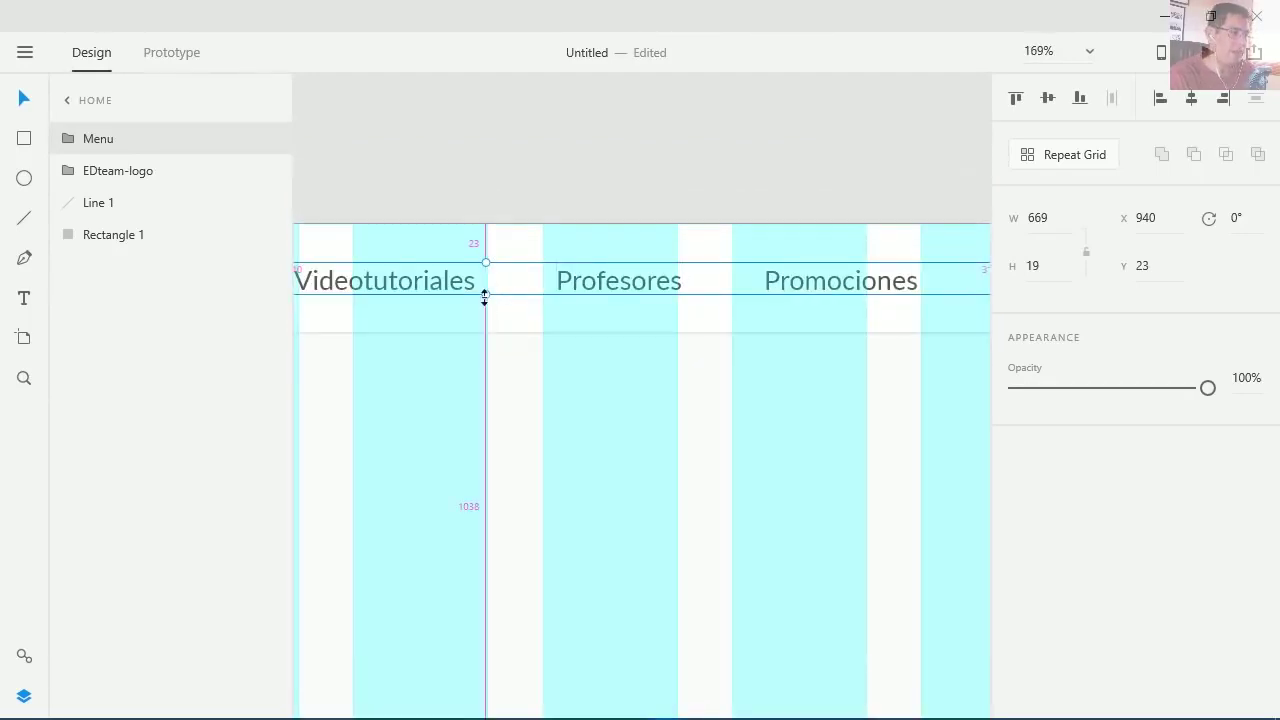
- Shift the Menu group to X 943 so that "Blog" ends at the edge of the last grid column
{"action": "left_click", "coordinate": [549, 161]}
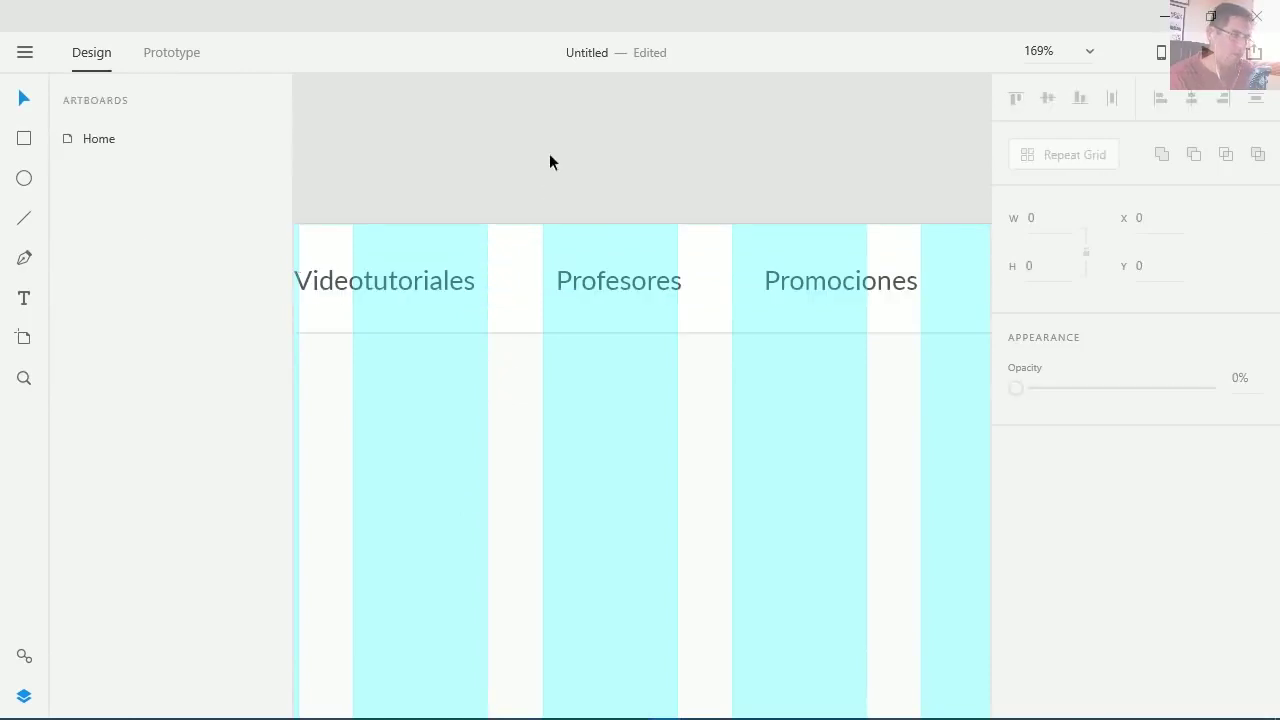
{"action": "key", "text": "ctrl+1"}
{"action": "left_click_drag", "start_coordinate": [766, 249], "coordinate": [635, 229]}
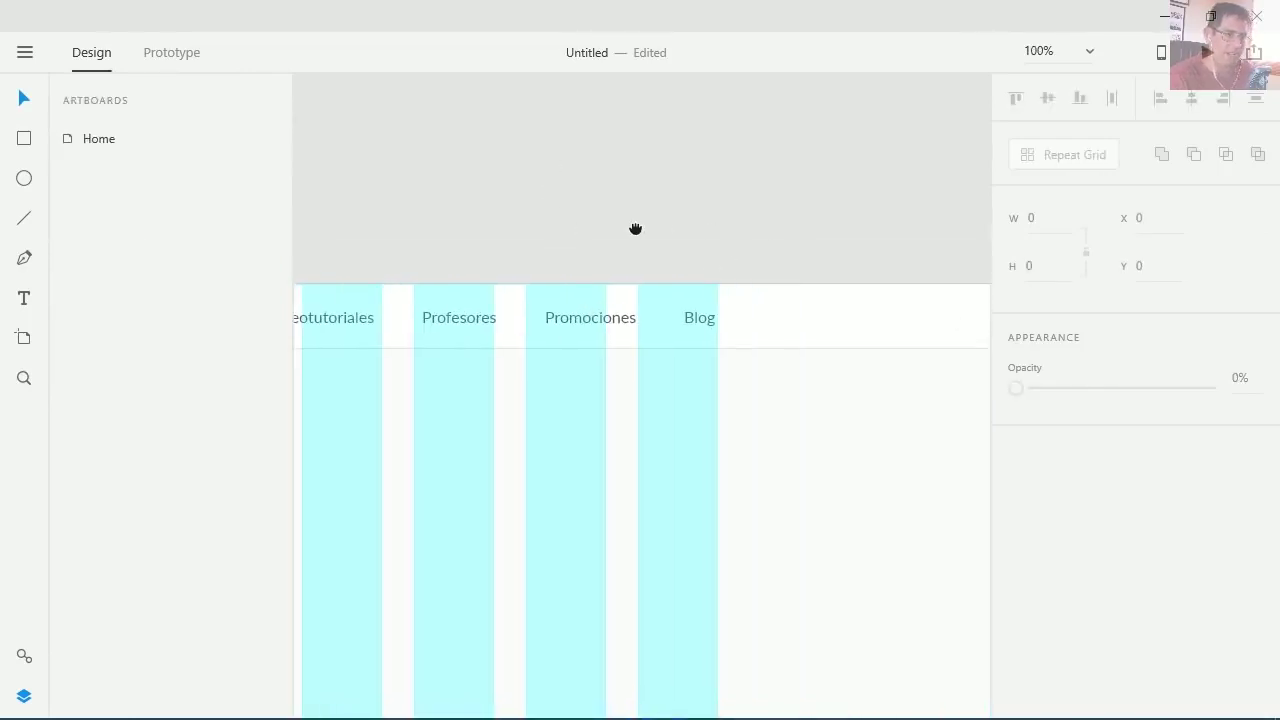
{"action": "left_click", "coordinate": [697, 318]}
{"action": "key", "text": "ctrl+0"}
- Rename the header's bottom line layer as Border
{"action": "left_click", "coordinate": [114, 234]}
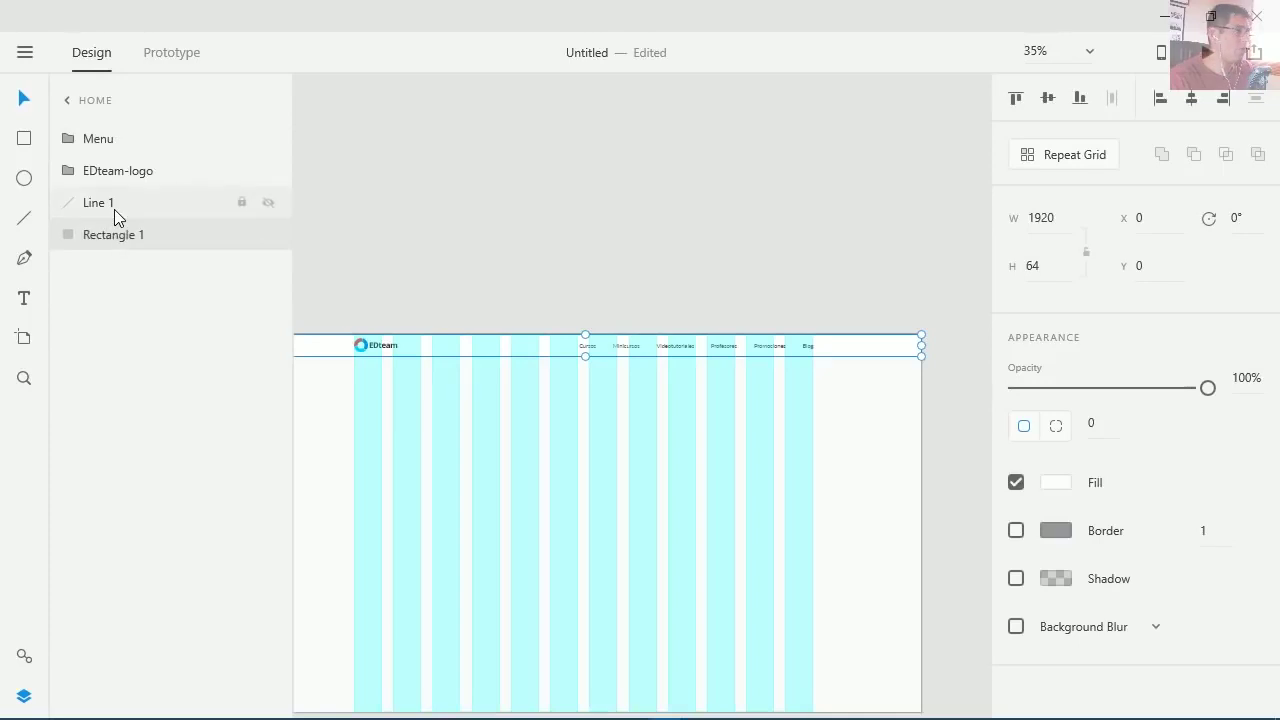
{"action": "left_click", "coordinate": [105, 202]}
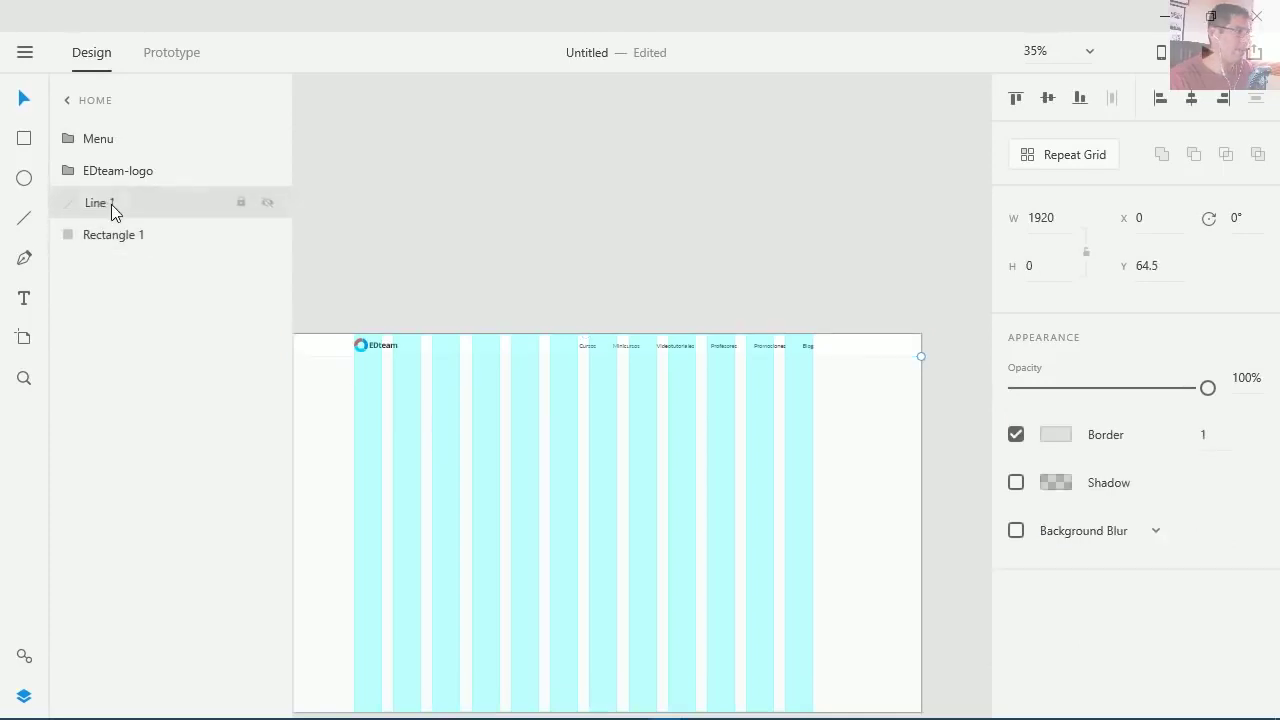
{"action": "double_click", "coordinate": [110, 203]}
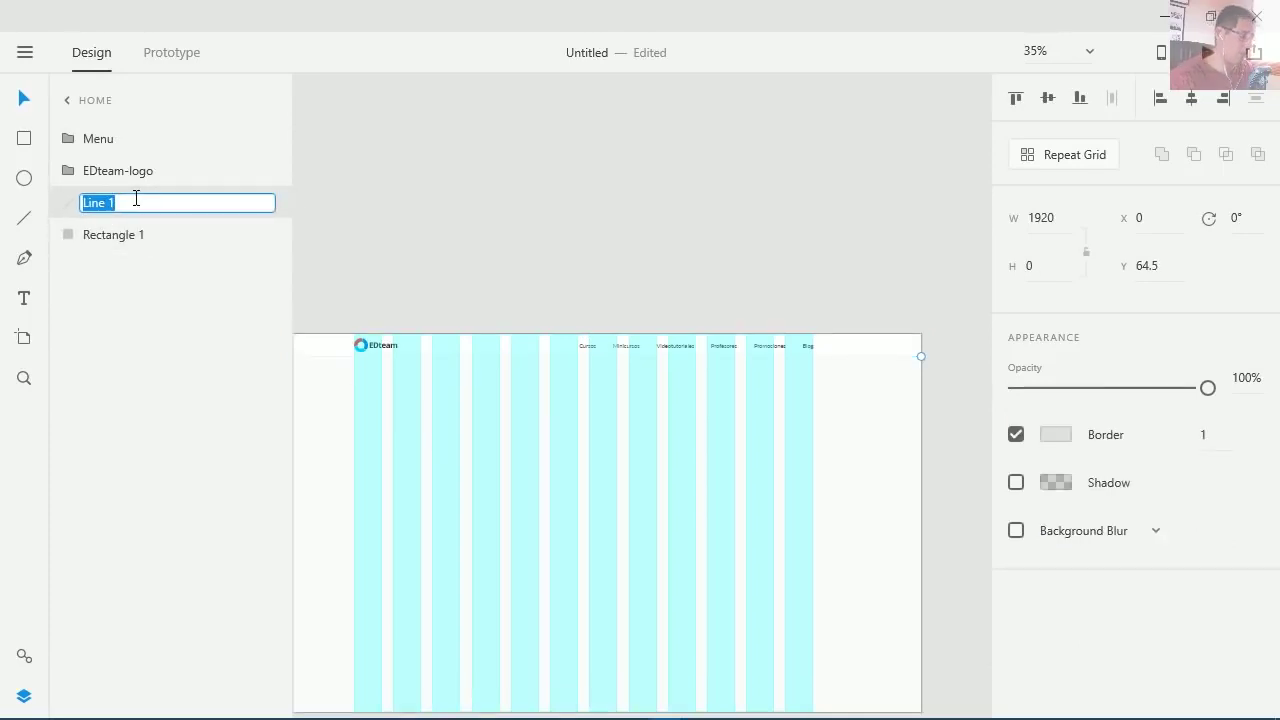
{"action": "type", "text": "Borde"}
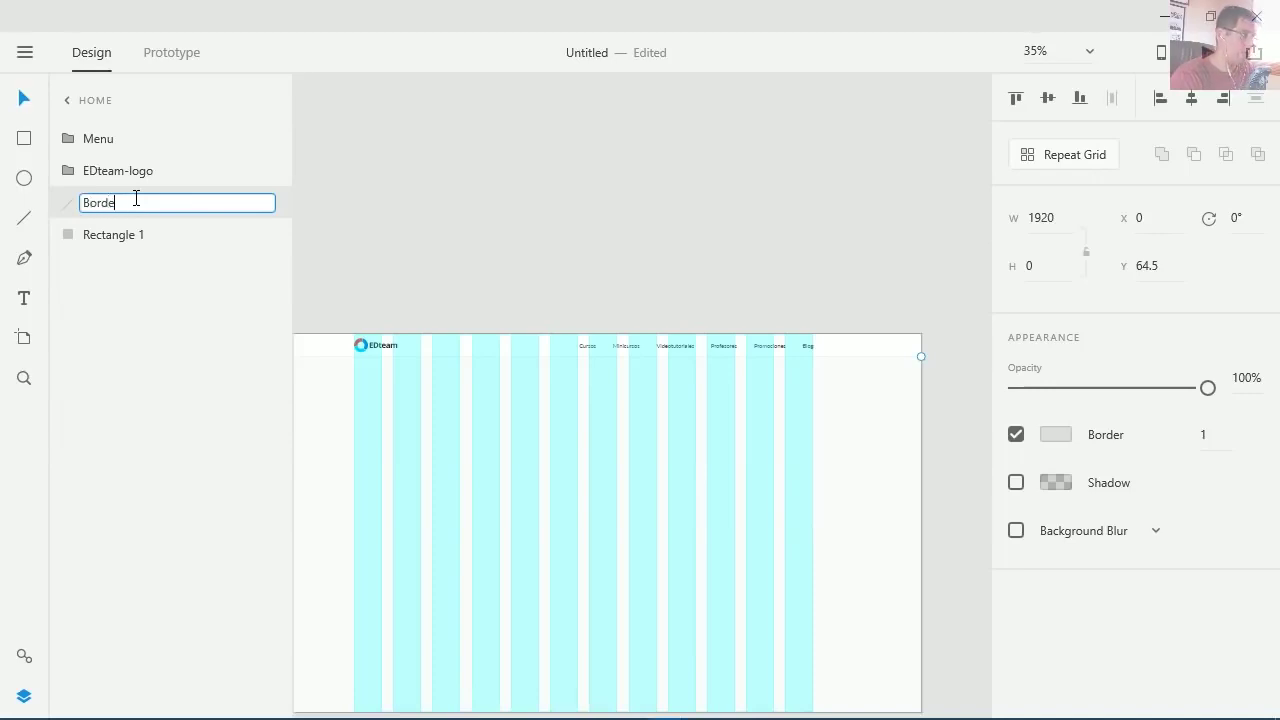
{"action": "type", "text": "r"}
{"action": "key", "text": "Return"}
- Rename the header's background rectangle layer as header-bg
{"action": "double_click", "coordinate": [121, 239]}
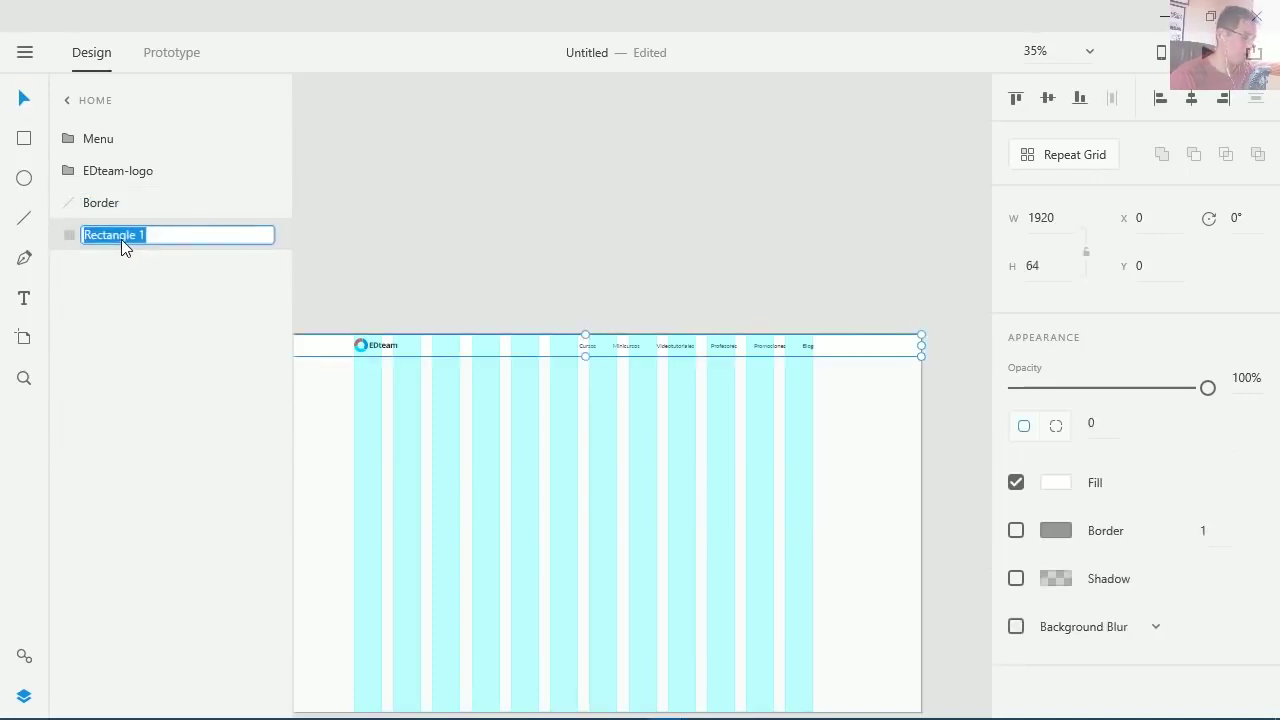
{"action": "type", "text": "header-"}
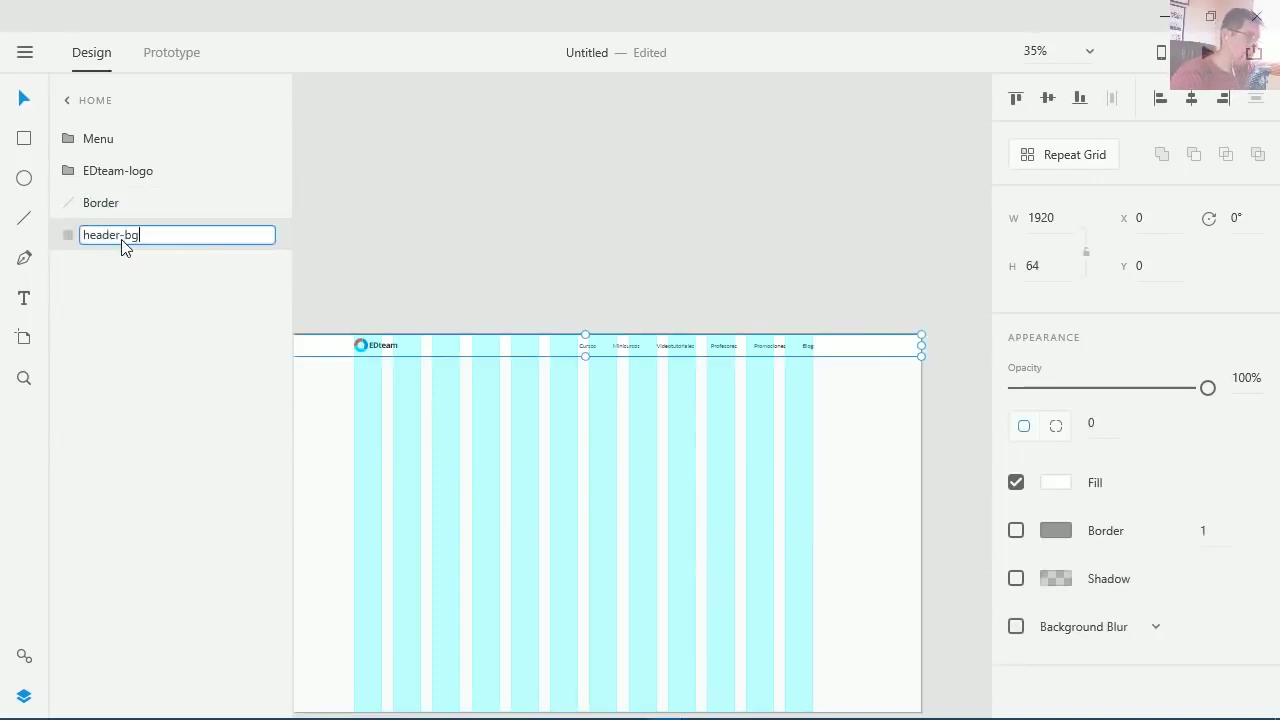
{"action": "type", "text": "bg"}
{"action": "key", "text": "Return"}
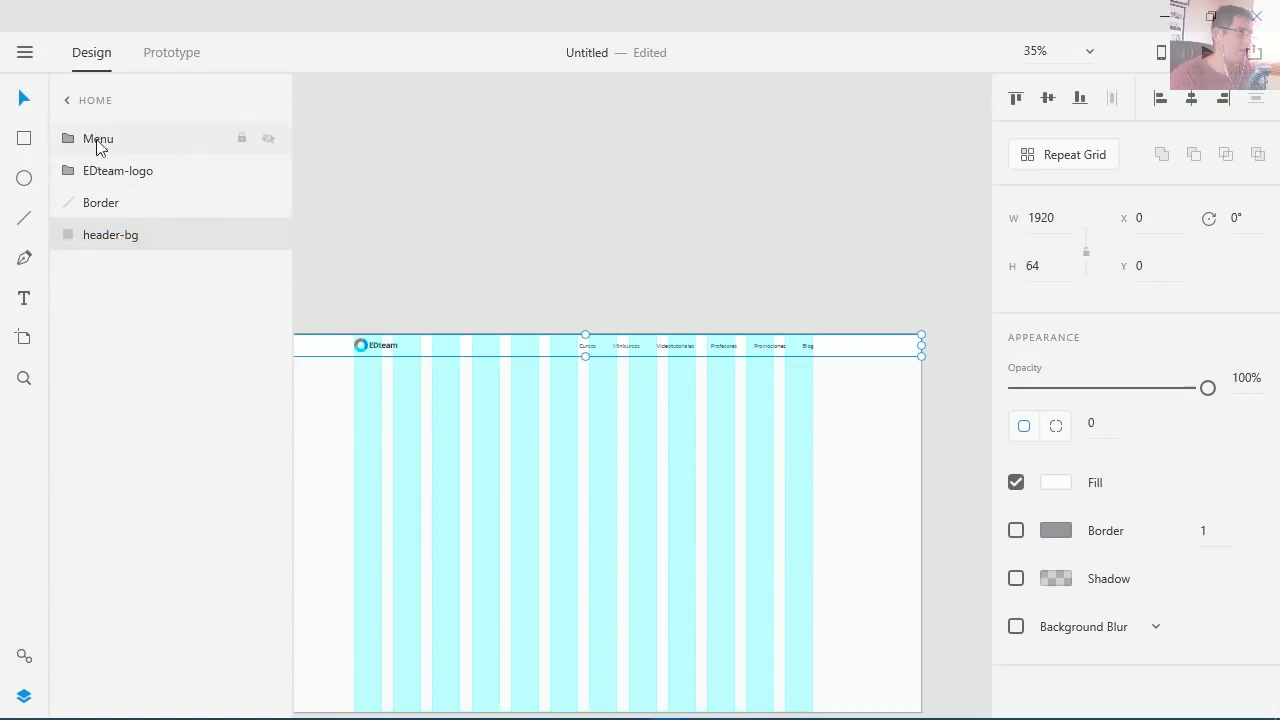
- Group the Menu, EDteam-logo, Border and header-bg layers and name the group Header
{"action": "left_click", "coordinate": [97, 146]}
{"action": "left_click", "coordinate": [119, 227], "text": "shift"}
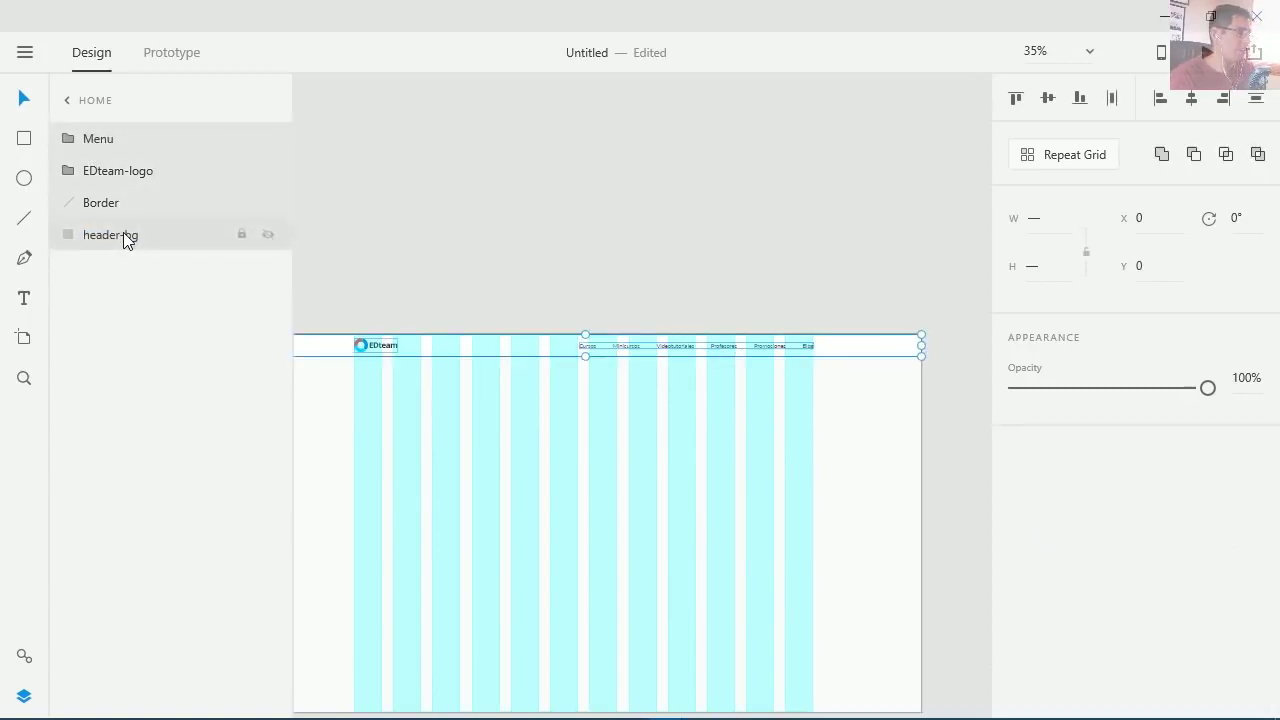
{"action": "left_click", "coordinate": [99, 138]}
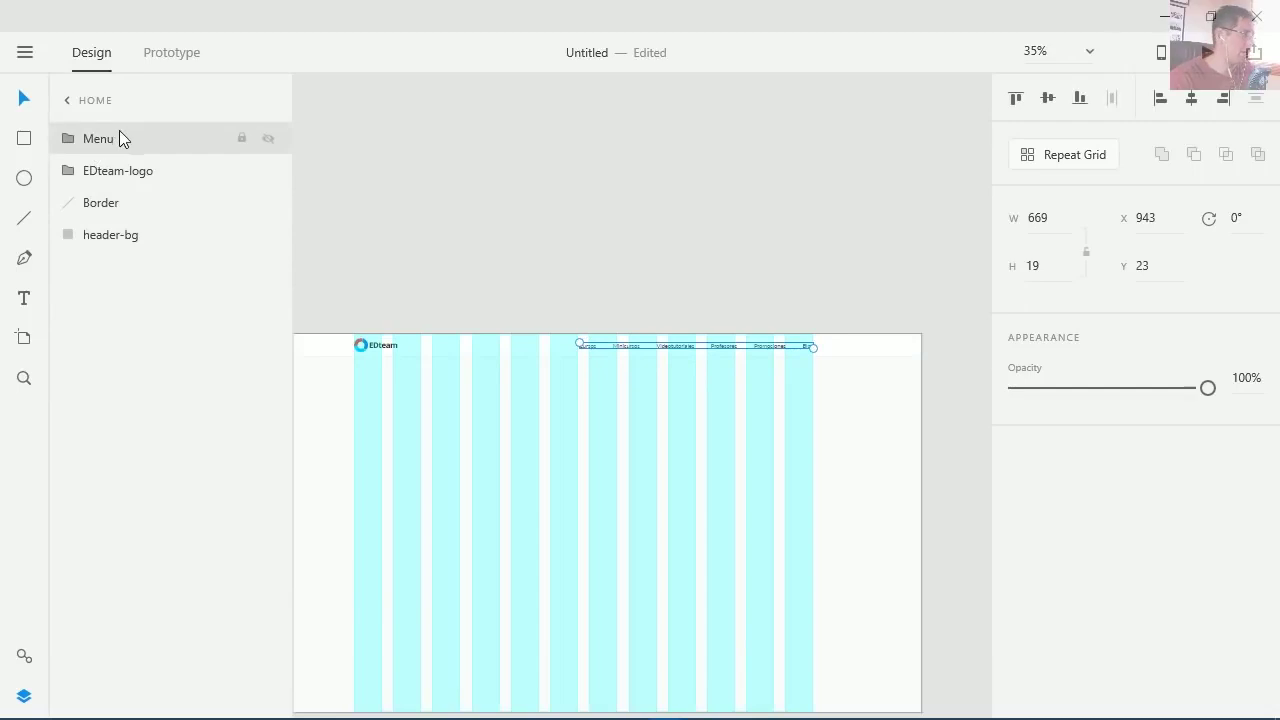
{"action": "left_click", "coordinate": [115, 234], "text": "shift"}
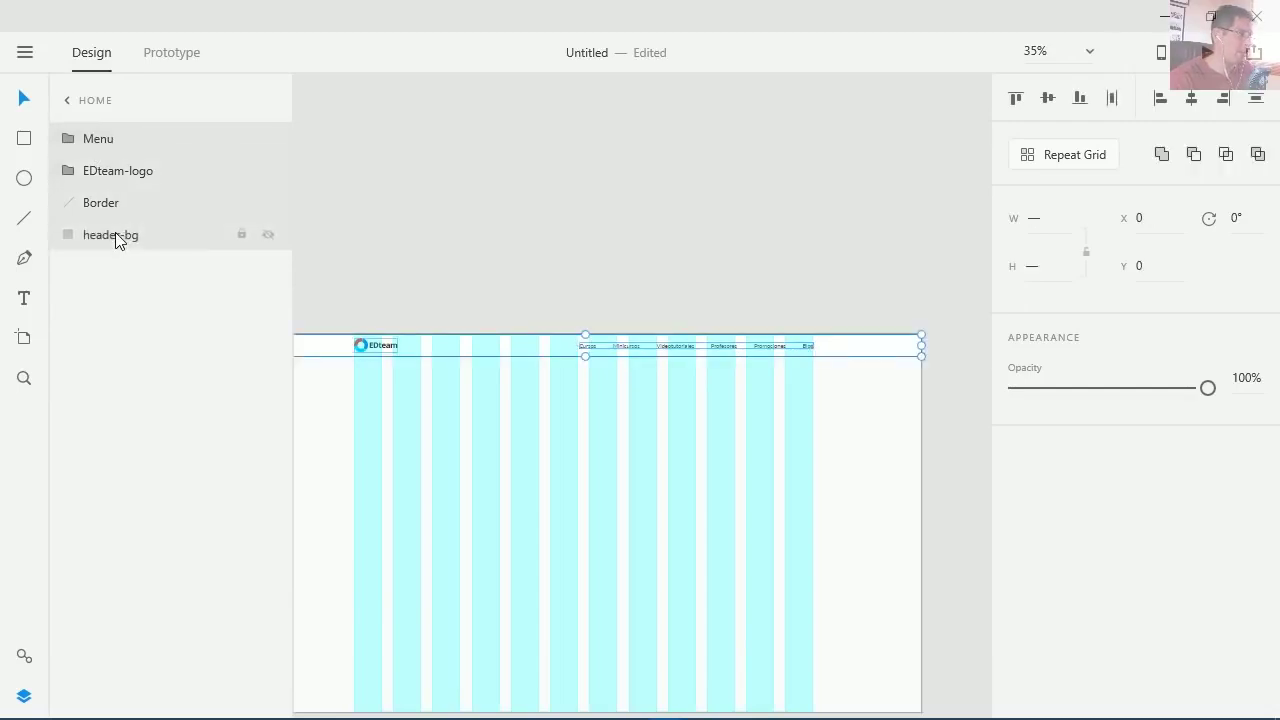
{"action": "key", "text": "ctrl+g"}
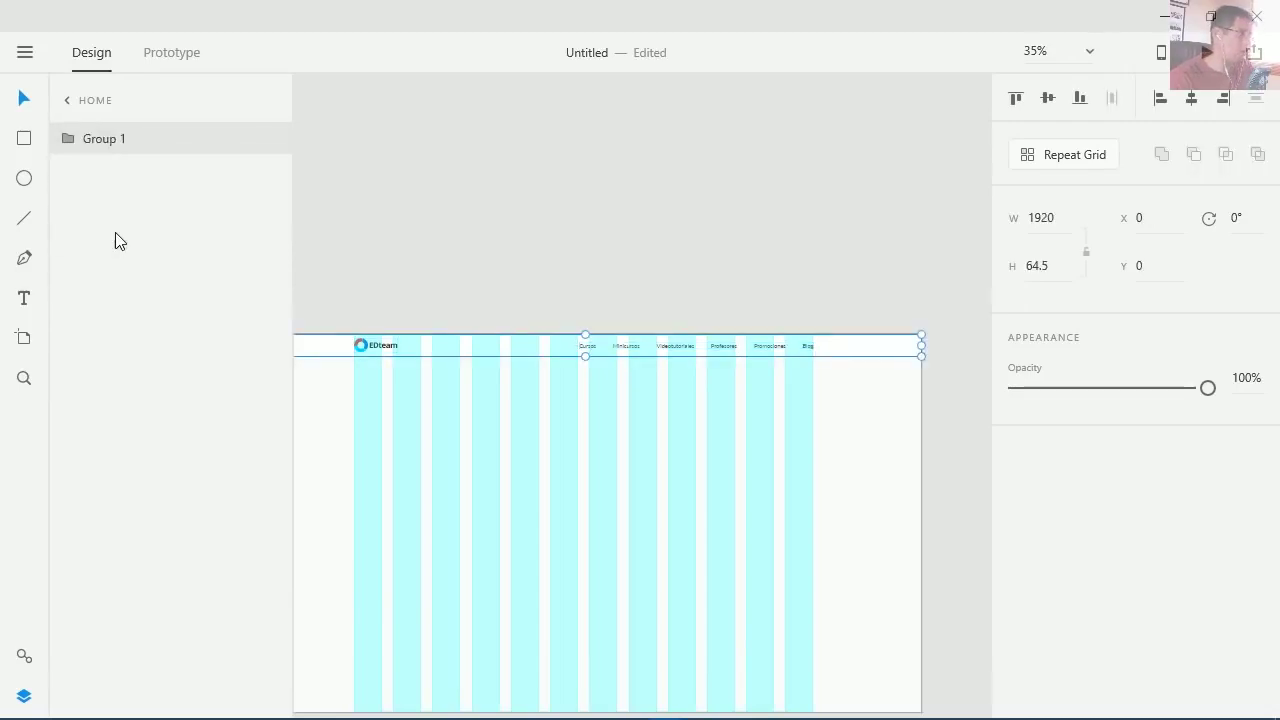
{"action": "double_click", "coordinate": [104, 138]}
{"action": "type", "text": "Header"}
{"action": "key", "text": "Return"}
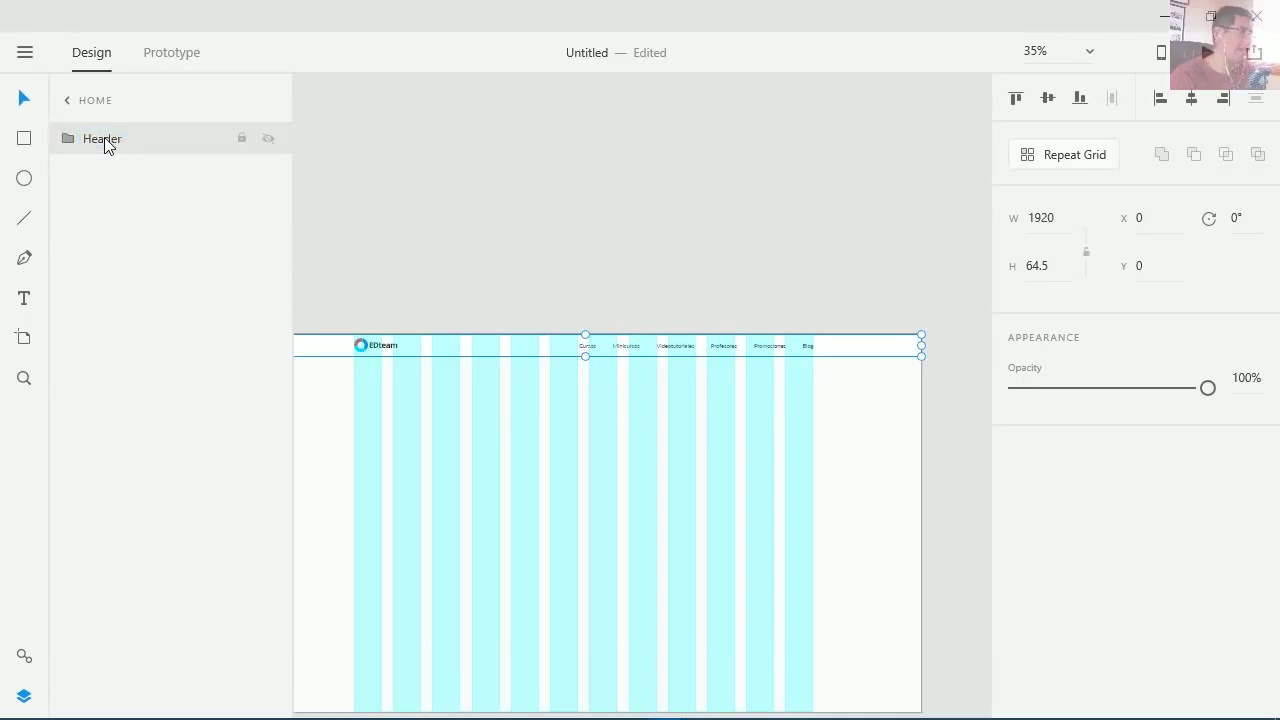
- Convert the Header group into a symbol
{"action": "right_click", "coordinate": [104, 137]}
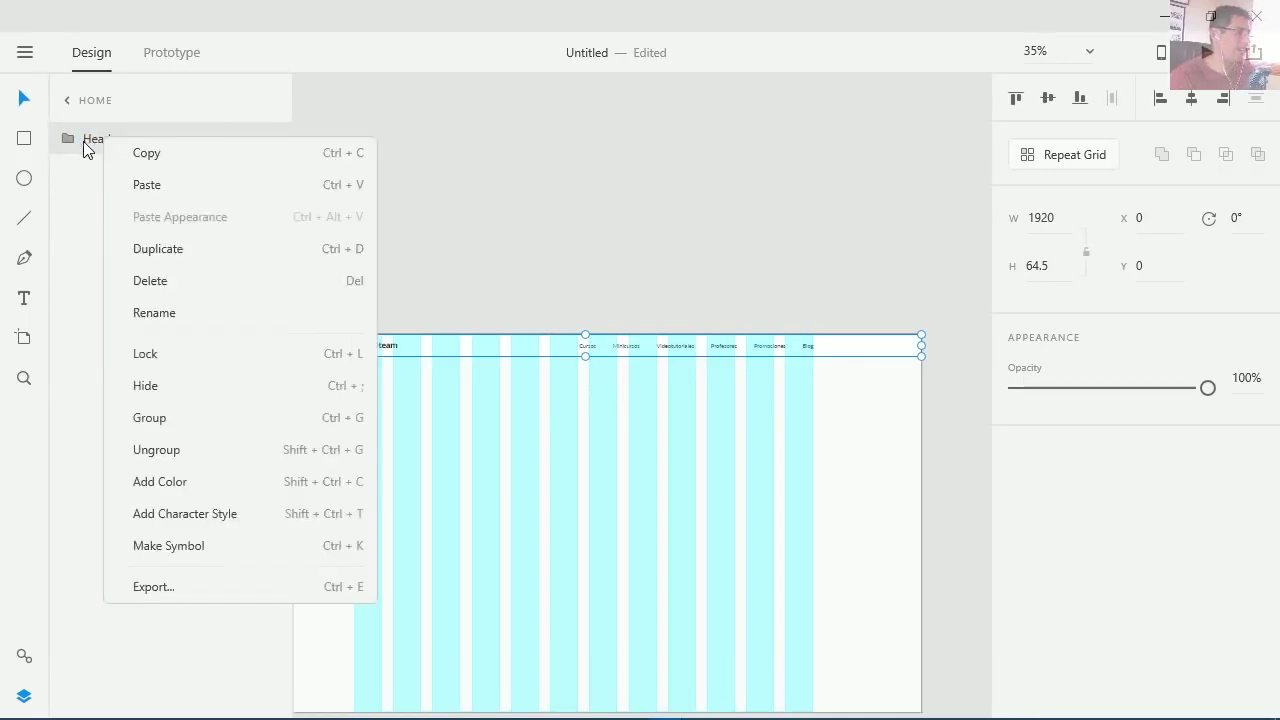
{"action": "left_click", "coordinate": [186, 555]}
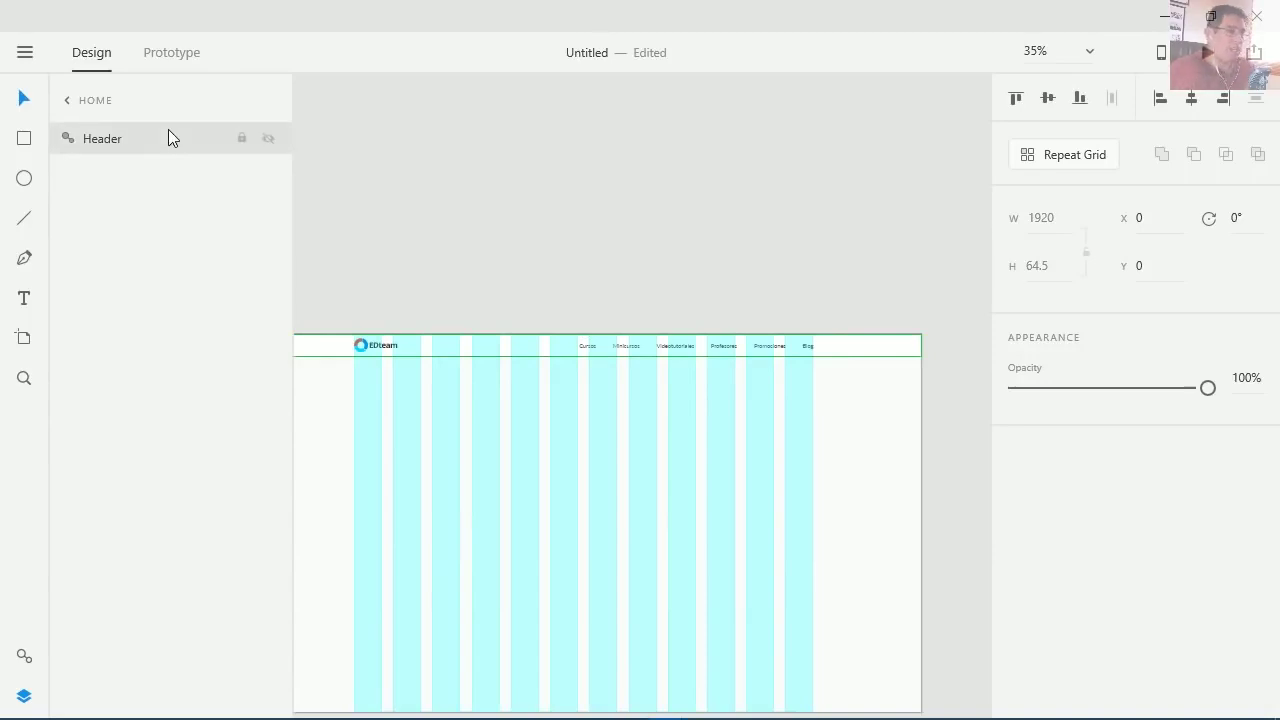
{"action": "left_click", "coordinate": [366, 316]}
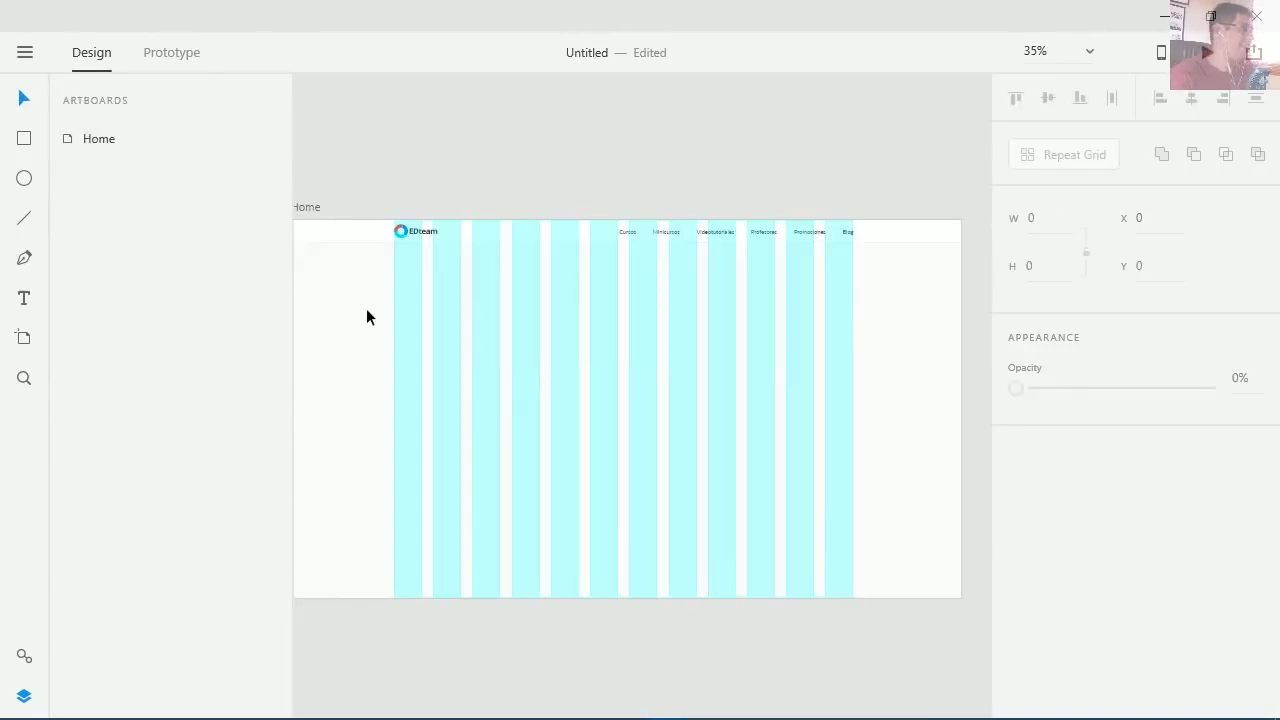
{"action": "left_click_drag", "start_coordinate": [360, 297], "coordinate": [394, 300]}
{"action": "left_click", "coordinate": [383, 238]}
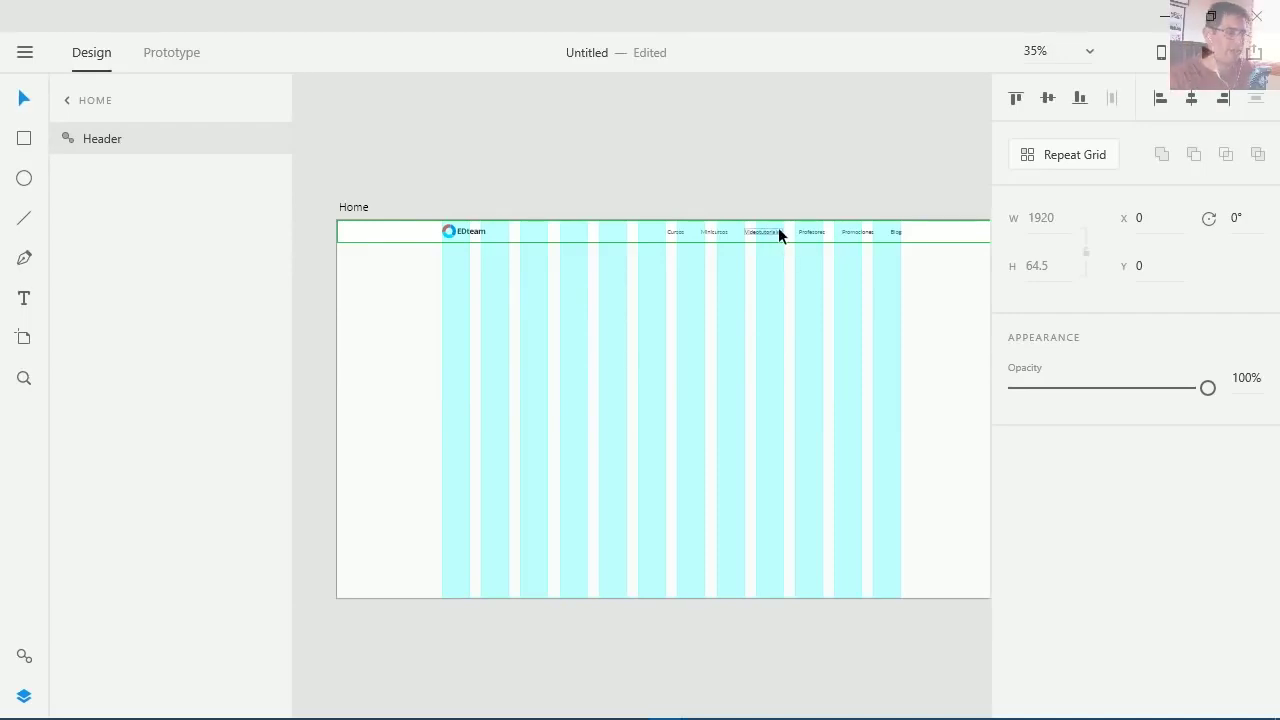
- Draw a borderless 1920 by 401 rectangle across the artboard directly below the header, at X 0, Y 65
{"action": "scroll", "coordinate": [763, 261], "scroll_direction": "up", "scroll_amount": 5}
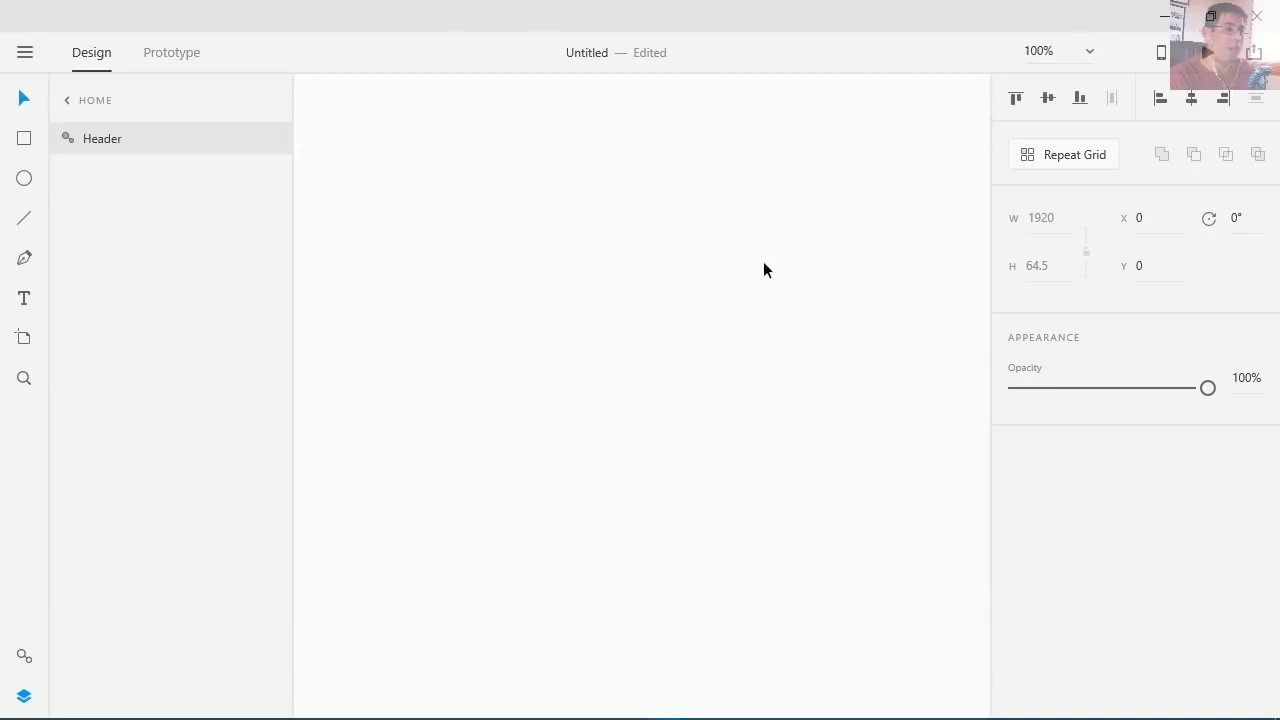
{"action": "scroll", "coordinate": [656, 252], "scroll_direction": "down", "scroll_amount": 5}
{"action": "key", "text": "Escape"}
{"action": "left_click_drag", "start_coordinate": [616, 145], "coordinate": [566, 126]}
{"action": "key", "text": "r"}
{"action": "left_click_drag", "start_coordinate": [305, 195], "coordinate": [978, 335]}
{"action": "left_click", "coordinate": [1015, 531]}
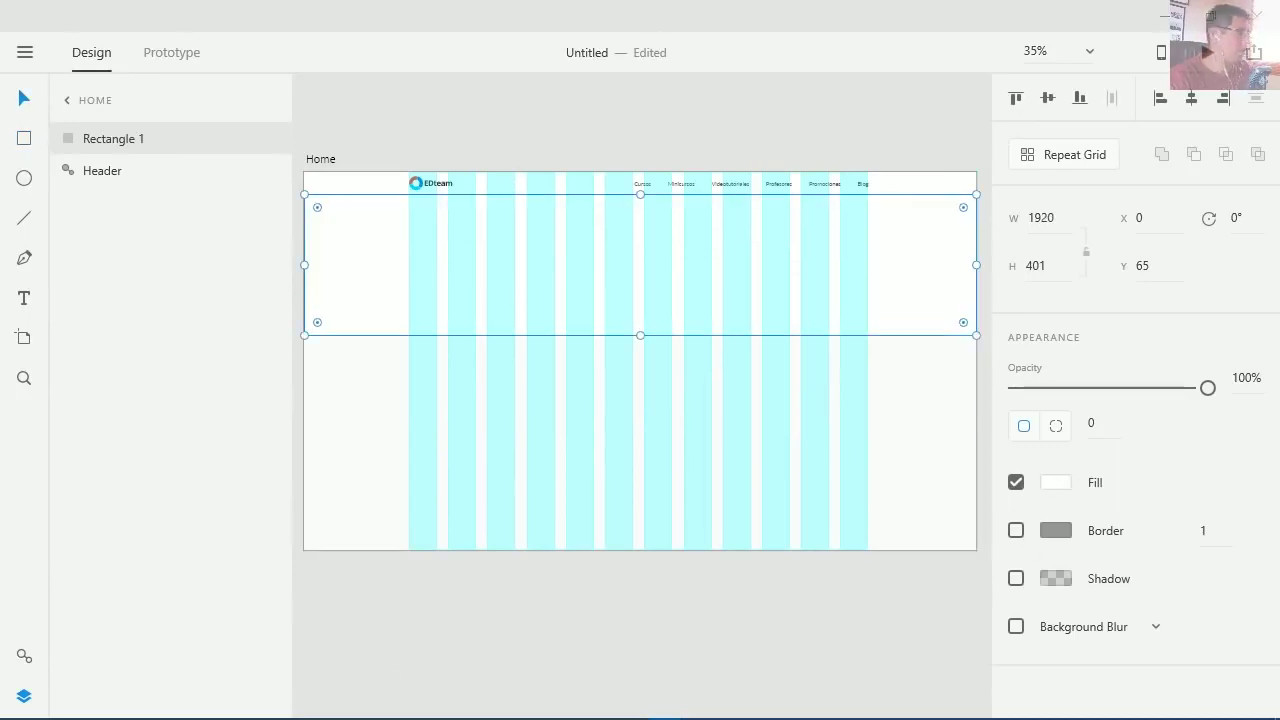
- Fill the rectangle below the header with the blue #007BDF from the EDteam library
{"action": "key", "text": "ctrl+shift+l"}
{"action": "left_click_drag", "start_coordinate": [600, 128], "coordinate": [252, 172]}
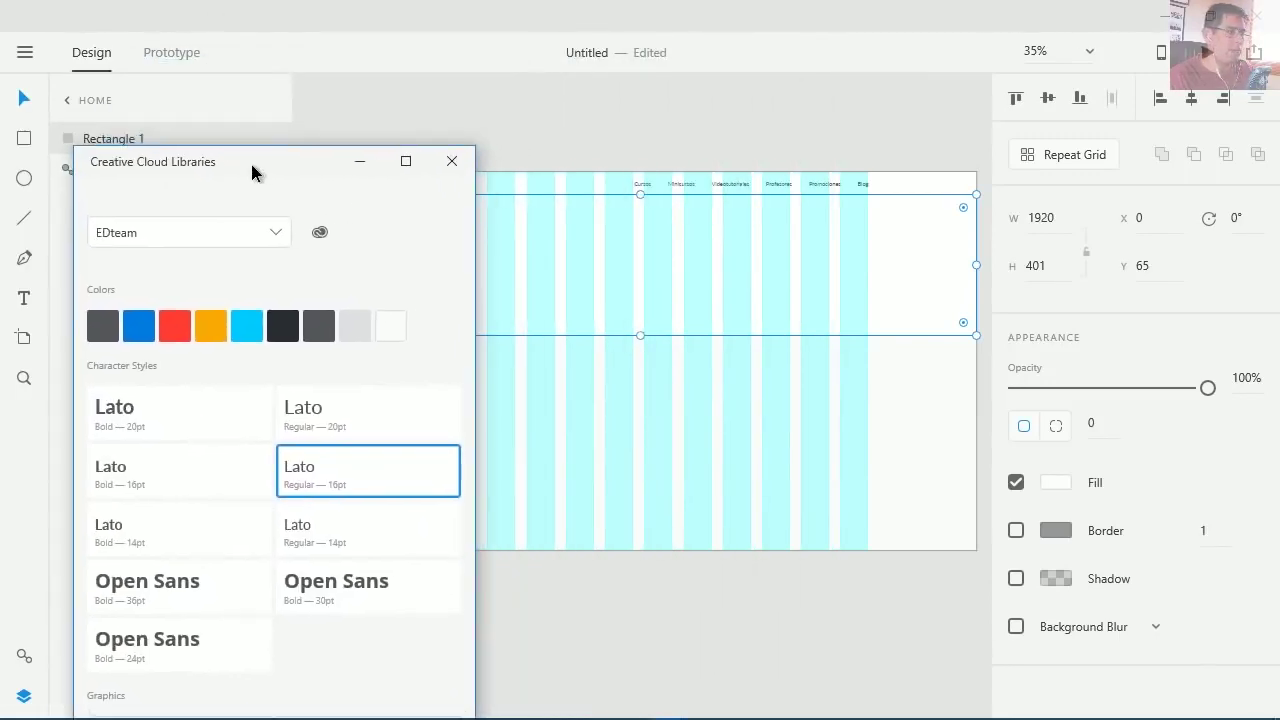
{"action": "right_click", "coordinate": [141, 324]}
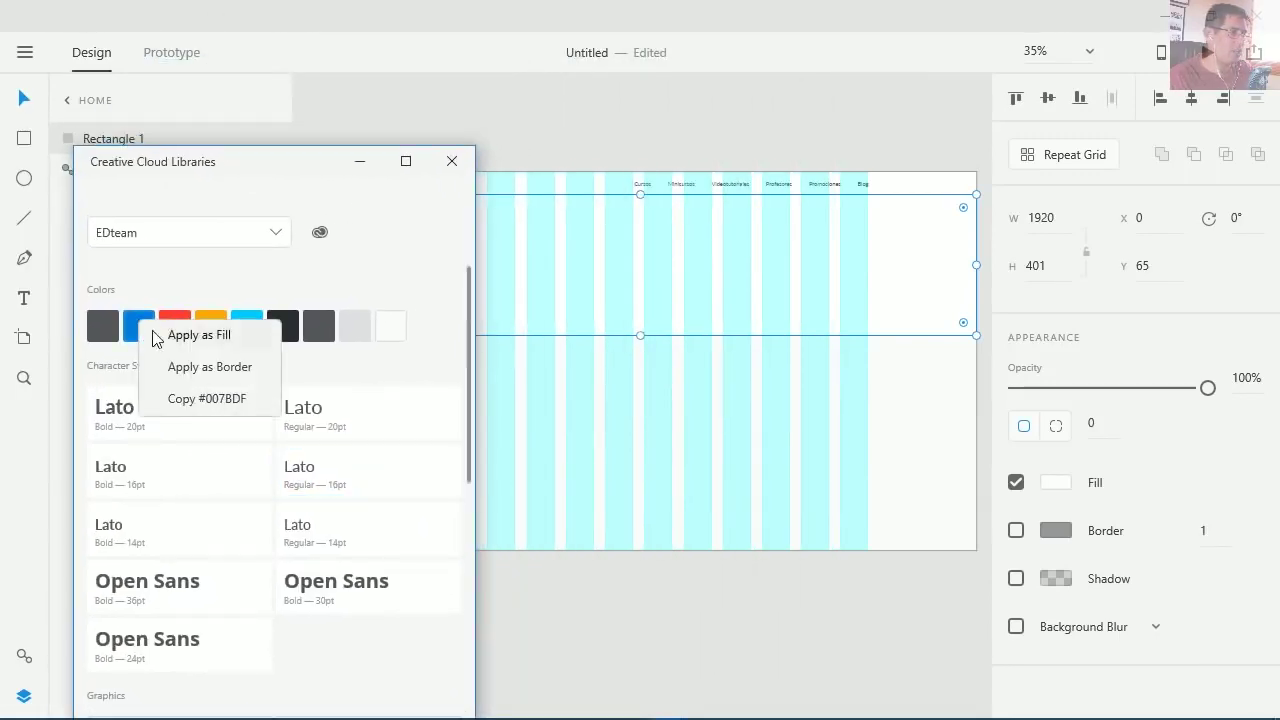
{"action": "left_click", "coordinate": [193, 336]}
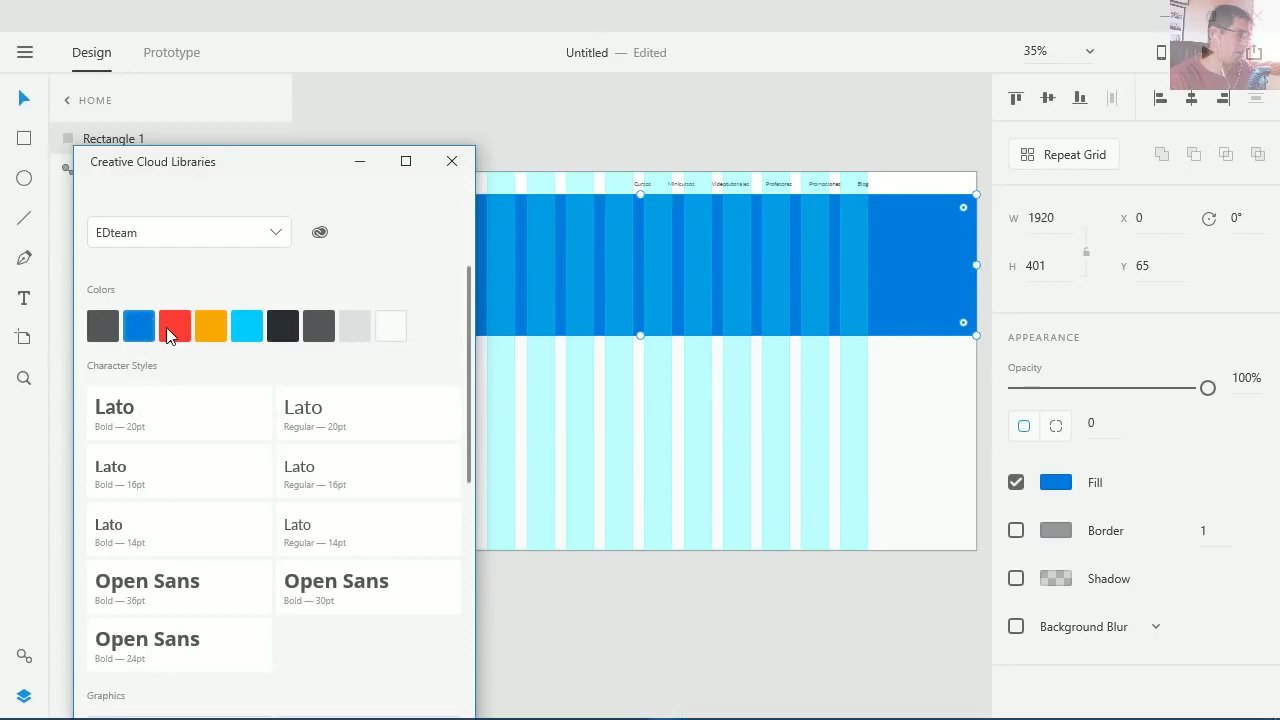
- Try the library's red as the rectangle's fill and switch back to the blue #007BDF
{"action": "left_click", "coordinate": [170, 330]}
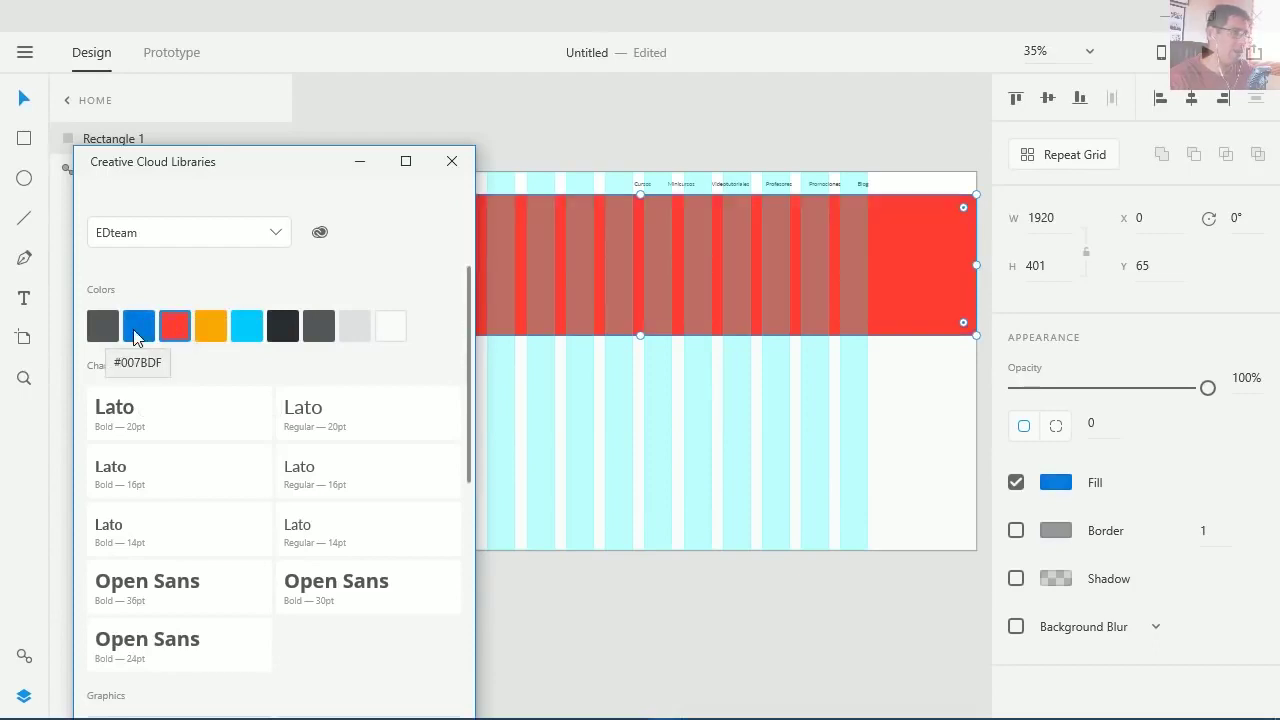
{"action": "left_click", "coordinate": [135, 332]}
{"action": "left_click", "coordinate": [174, 326]}
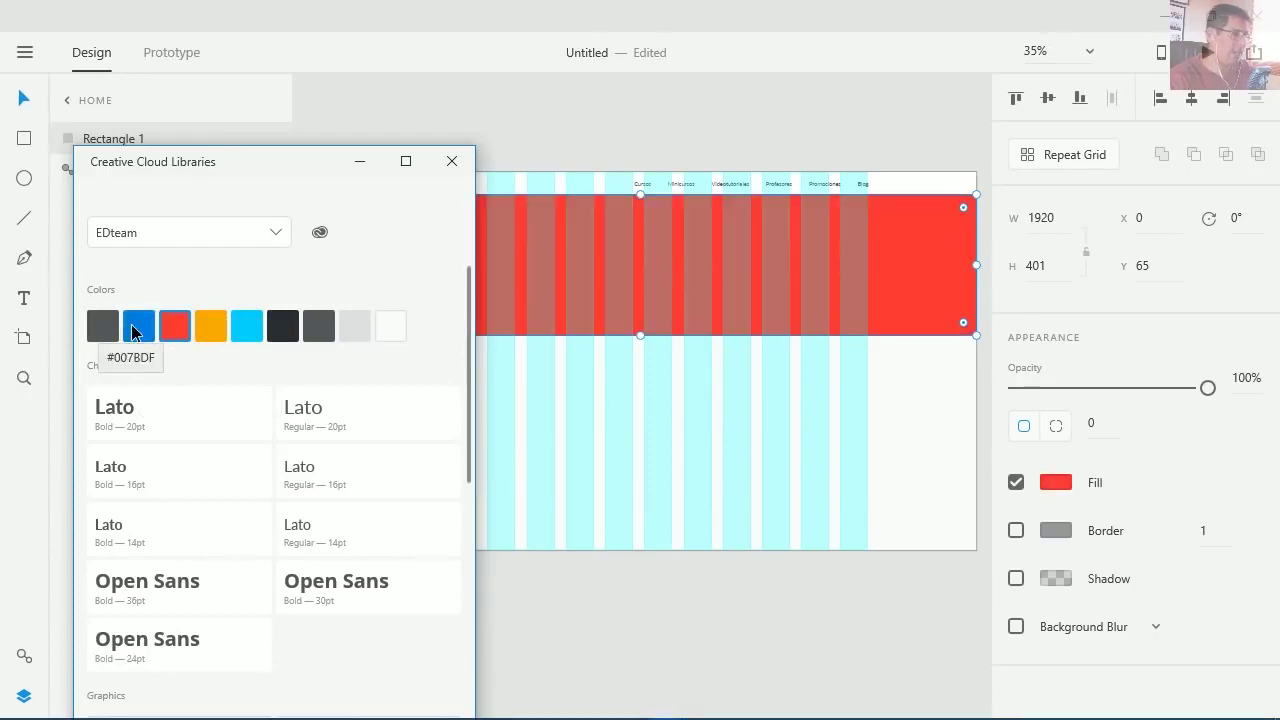
{"action": "left_click", "coordinate": [135, 332]}
{"action": "right_click", "coordinate": [137, 330]}
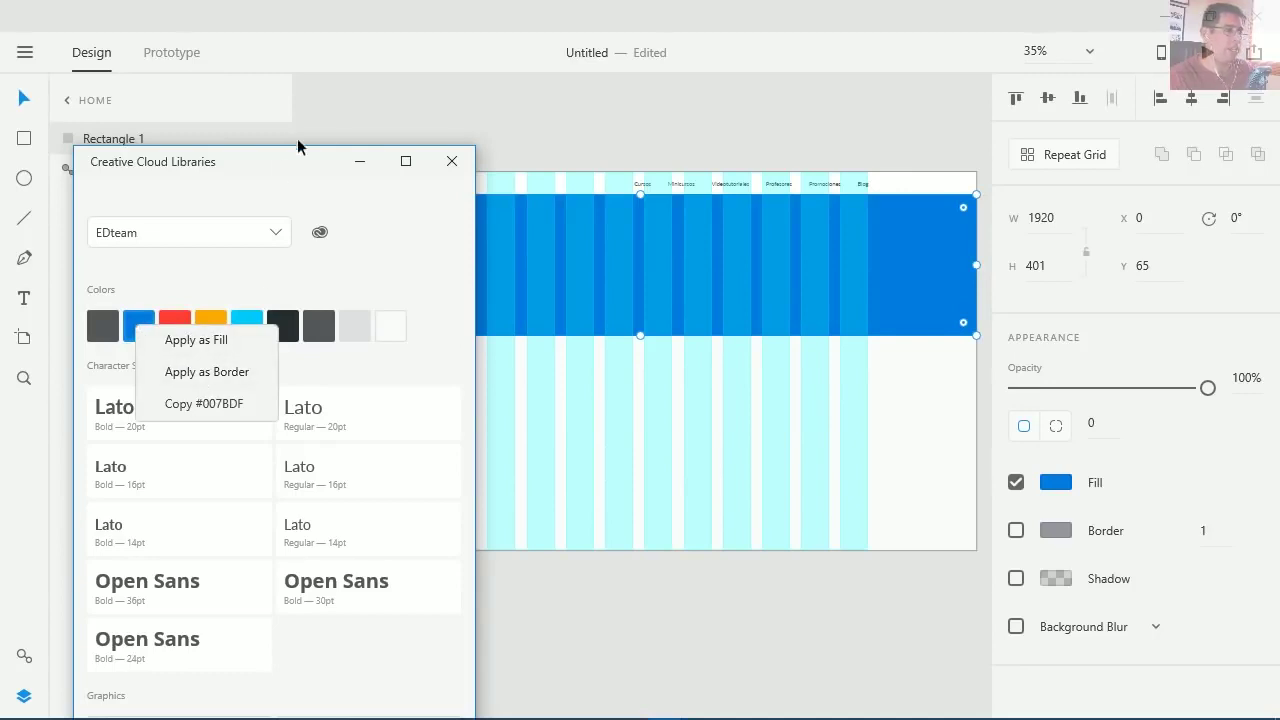
{"action": "left_click", "coordinate": [281, 167]}
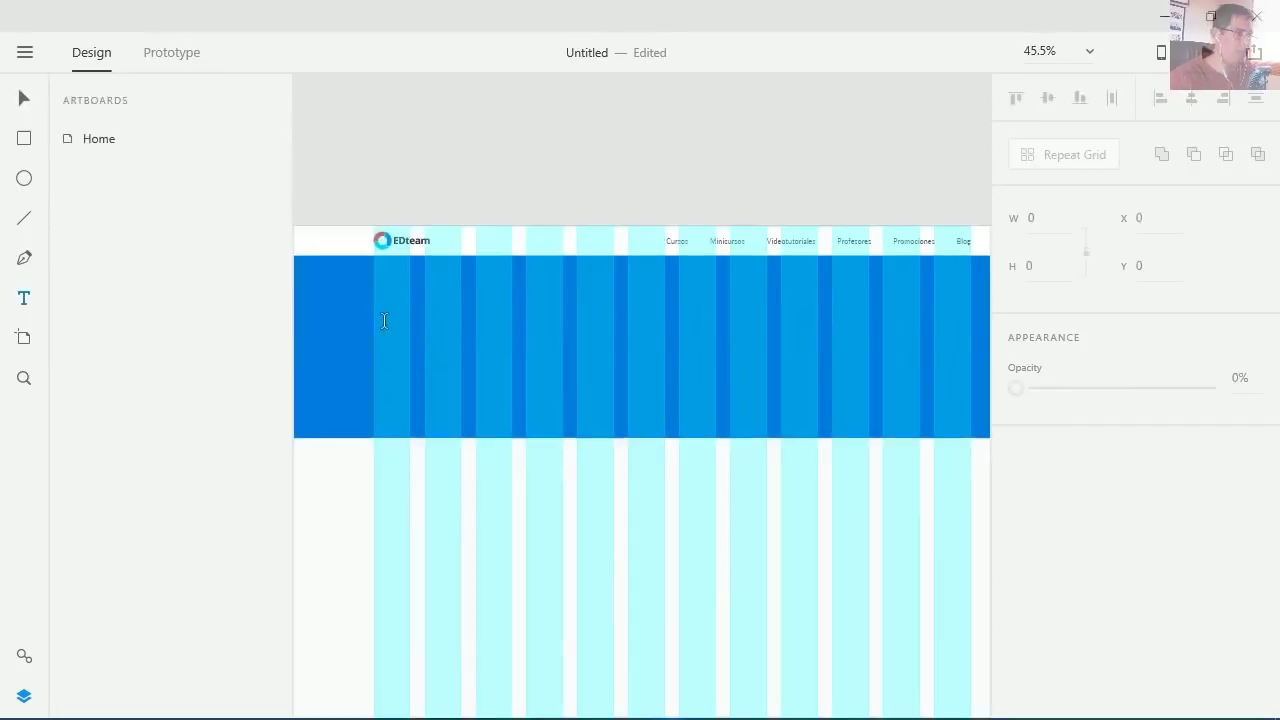
- Add the text "Educación con honestidad" inside the blue rectangle, near the first grid column
{"action": "left_click", "coordinate": [384, 320]}
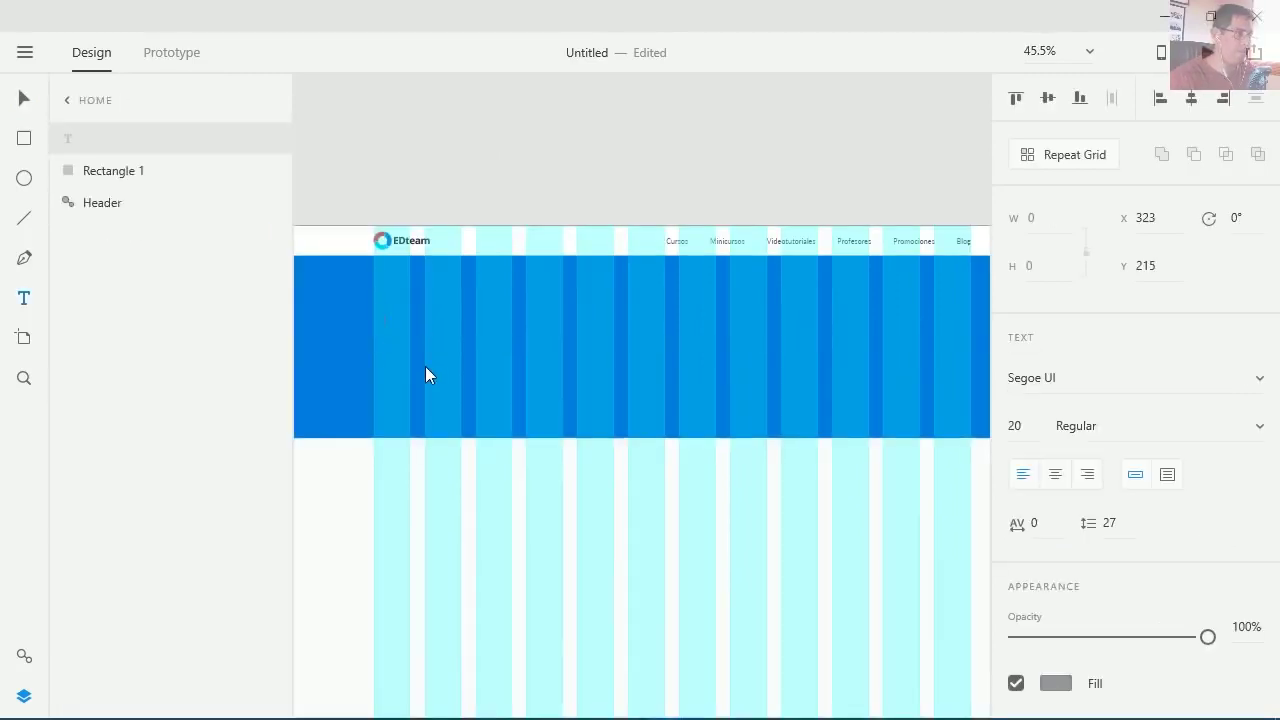
{"action": "type", "text": "Educa"}
{"action": "type", "text": "ción con propósito"}
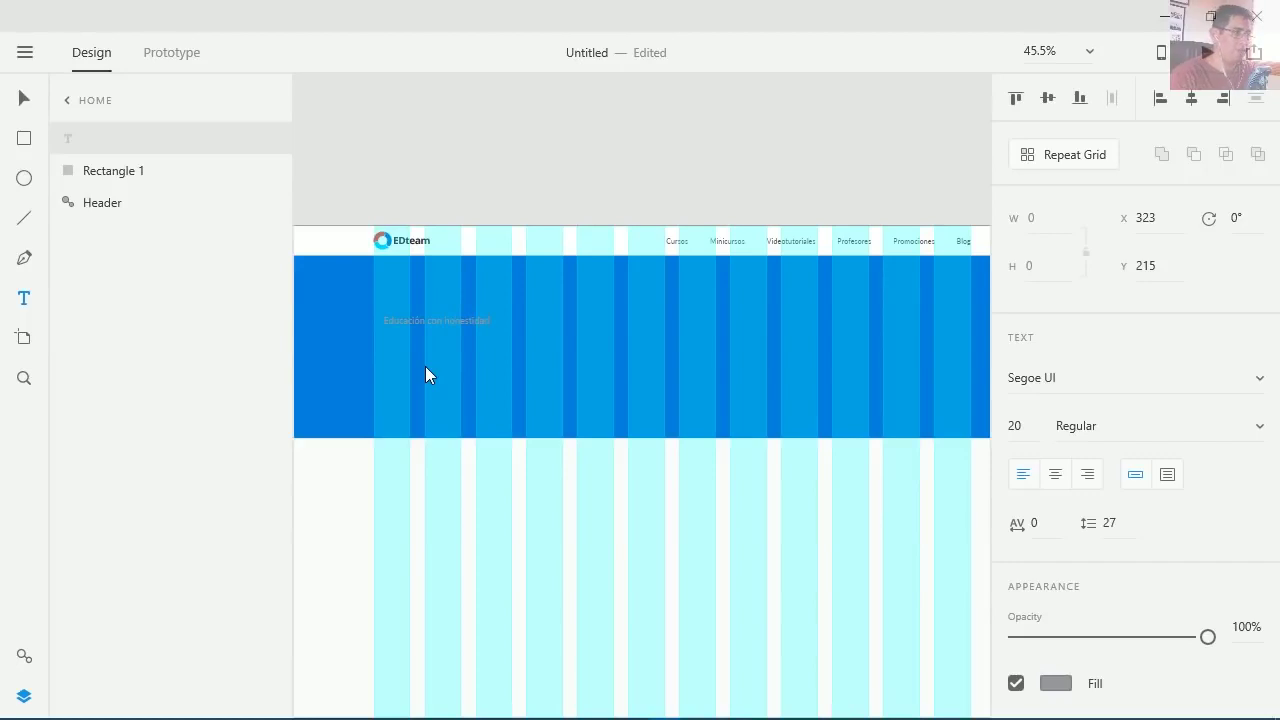
{"action": "key", "text": "Escape"}
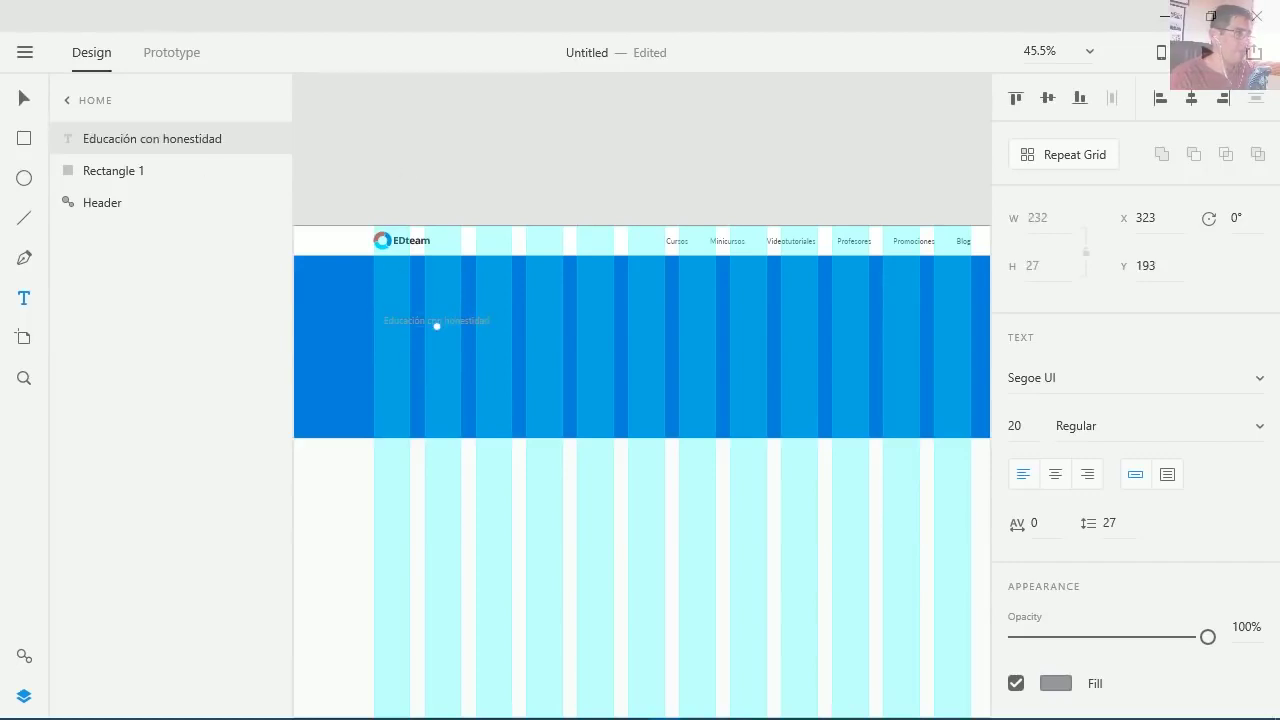
- Apply the library's Open Sans Bold 36 pt style and white color to the heading and align it with the first grid column
{"action": "key", "text": "ctrl+shift+l"}
{"action": "left_click_drag", "start_coordinate": [251, 163], "coordinate": [229, 100]}
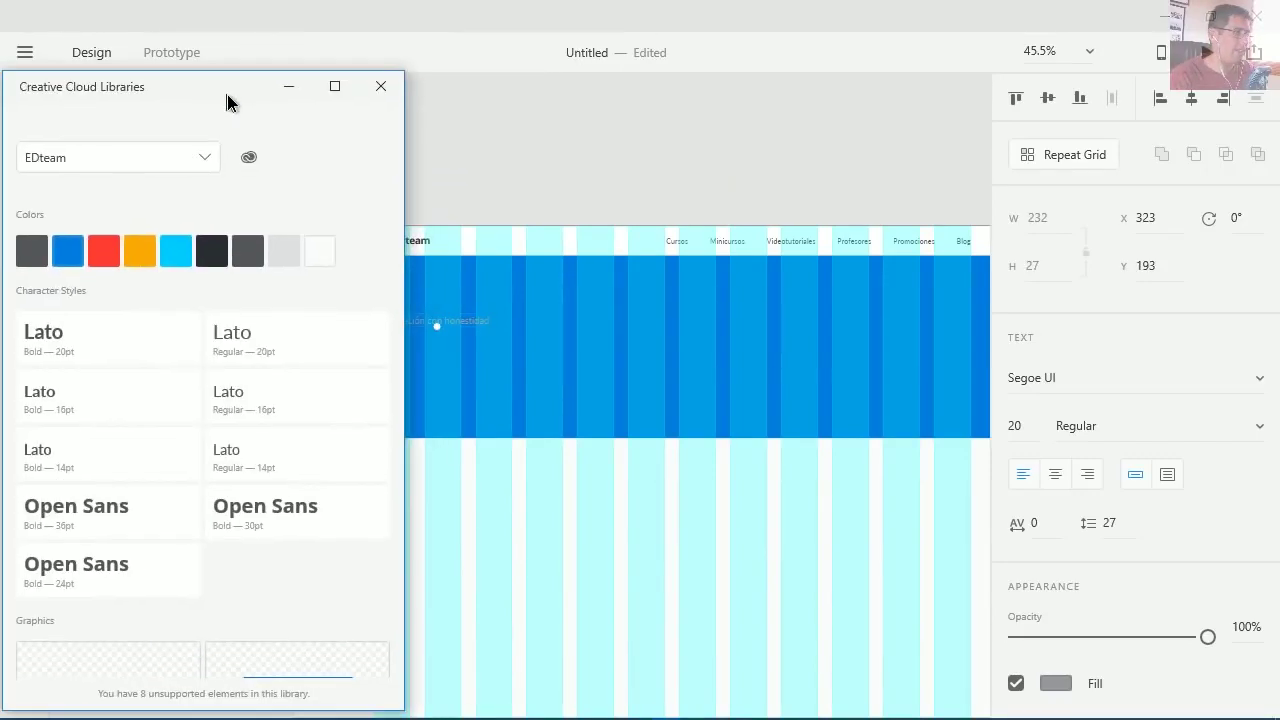
{"action": "left_click", "coordinate": [90, 521]}
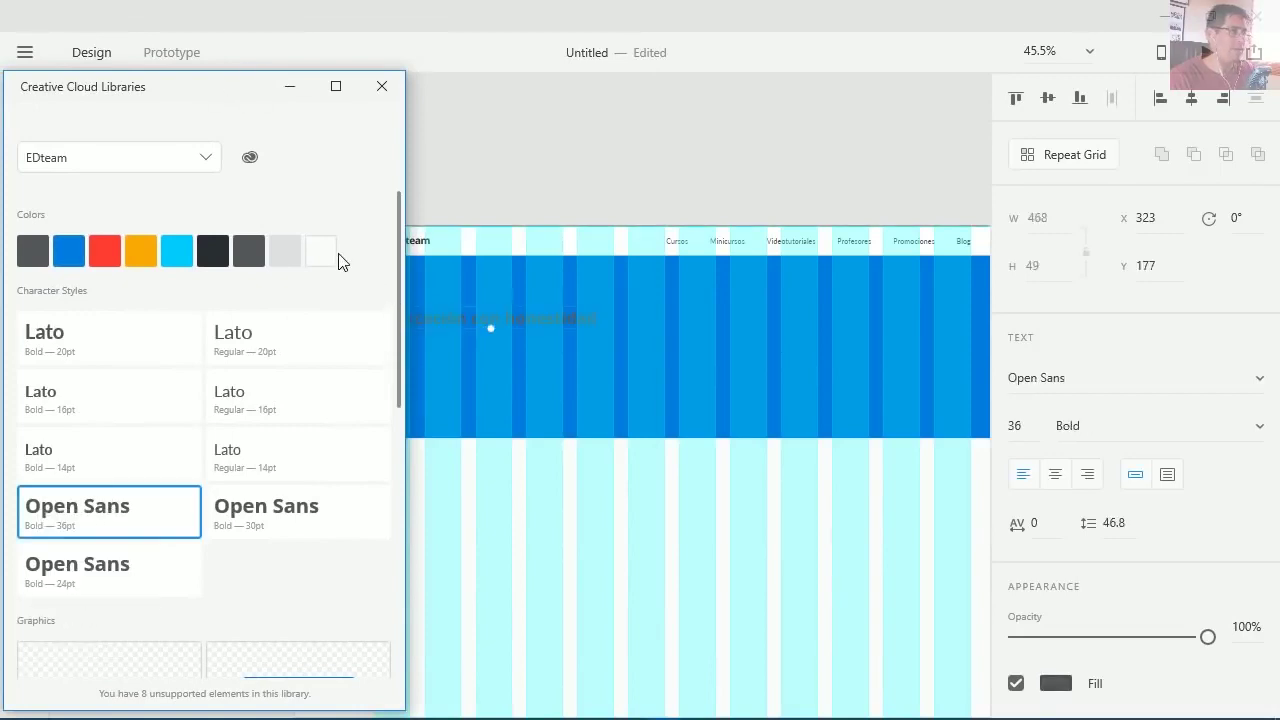
{"action": "key", "text": "ctrl+shift+l"}
{"action": "key", "text": "Escape"}
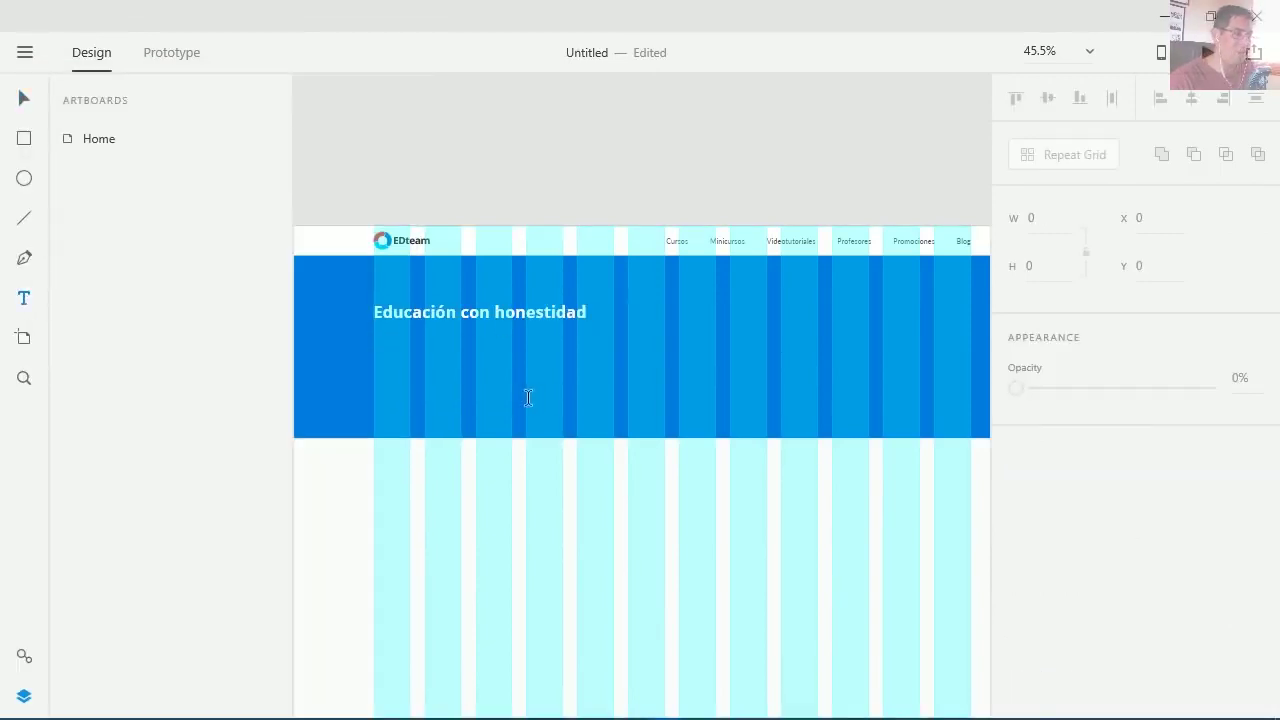
- Add an area text about 664 × 200 below the hero: "Aprende programación, diseño y emprendimiento desde cero, con profesores reales y proyecto de fin de curso."
{"action": "scroll", "coordinate": [528, 398], "scroll_direction": "up", "scroll_amount": 3}
{"action": "left_click_drag", "start_coordinate": [549, 374], "coordinate": [734, 380]}
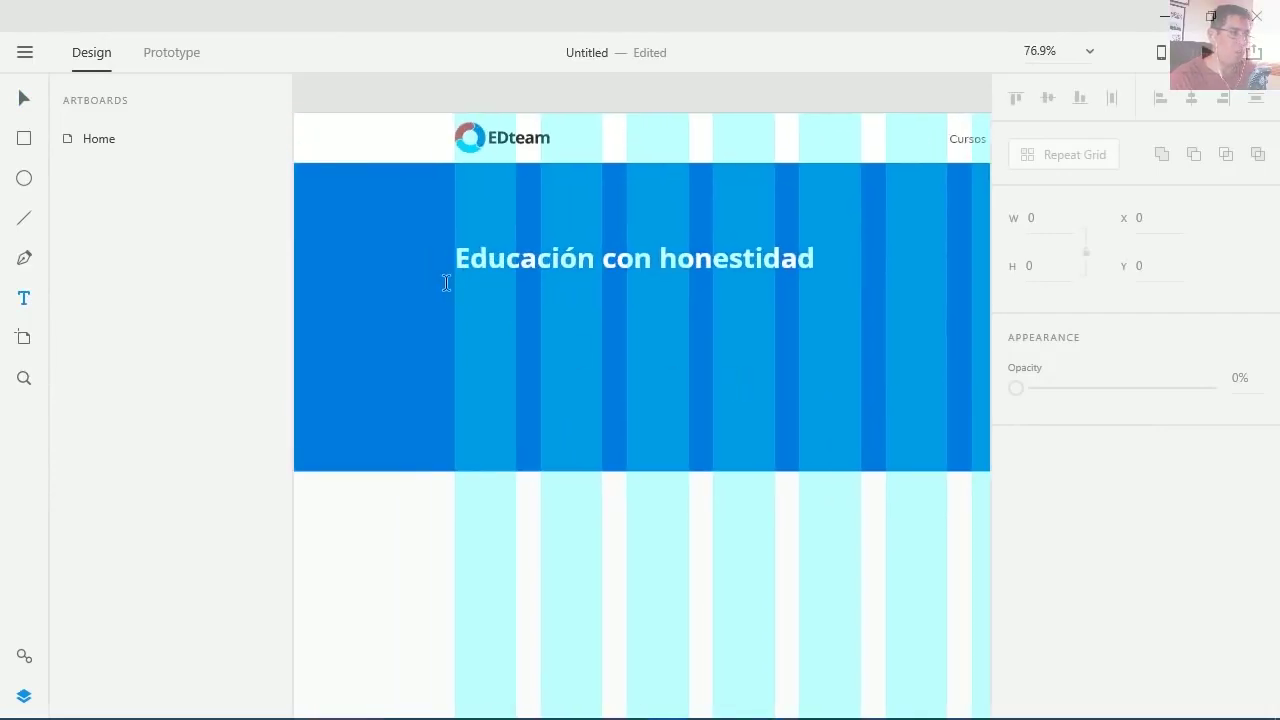
{"action": "left_click_drag", "start_coordinate": [452, 296], "coordinate": [571, 320]}
{"action": "key", "text": "Escape"}
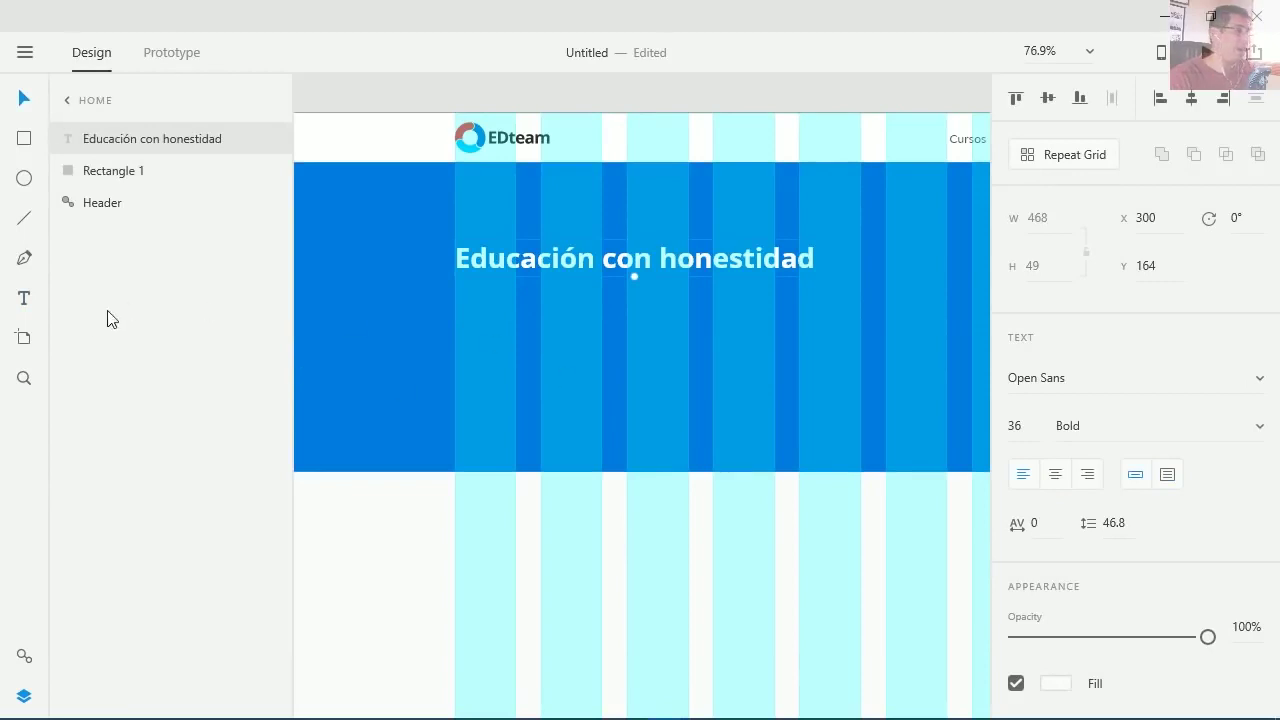
{"action": "left_click", "coordinate": [24, 298]}
{"action": "left_click", "coordinate": [351, 506]}
{"action": "left_click_drag", "start_coordinate": [586, 605], "coordinate": [853, 662]}
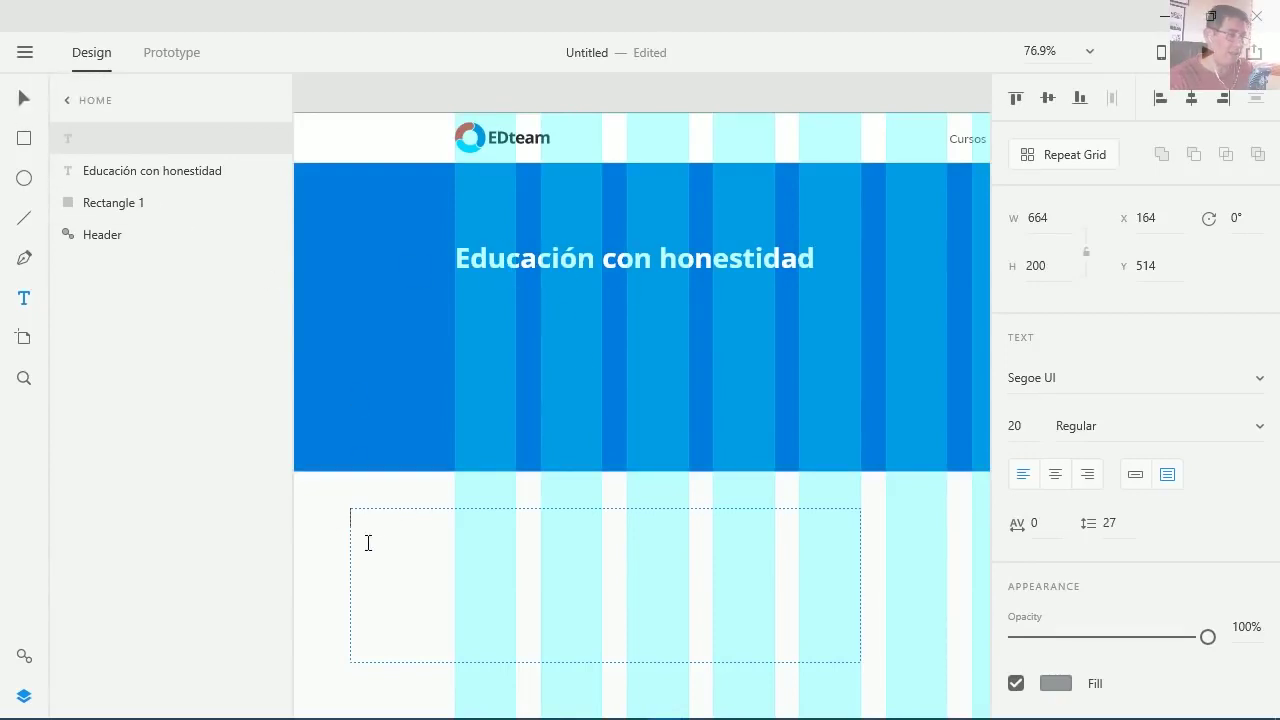
{"action": "type", "text": "Aprende programación, diseño y emprendimiento desde cero, con profesores reales y proyecto de fin de curso."}
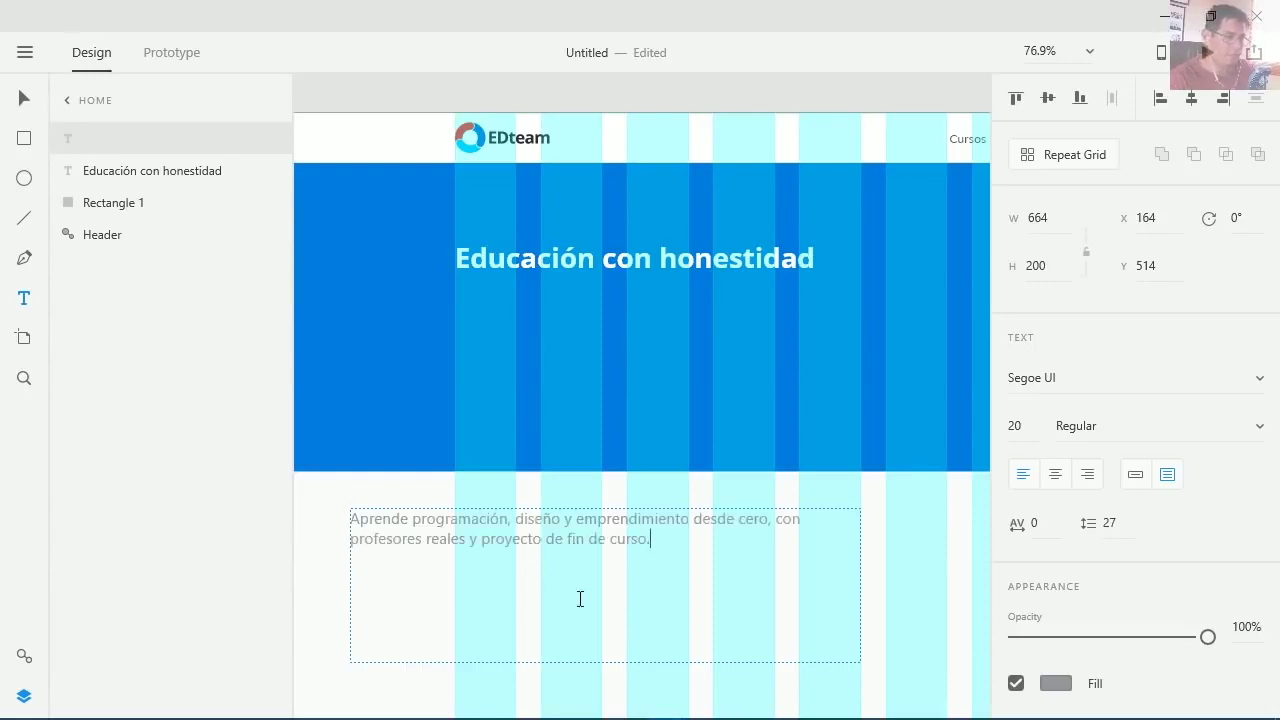
- Trim the paragraph's box to about 632 × 63, convert it to point text and place it in white below the heading
{"action": "left_click", "coordinate": [24, 98]}
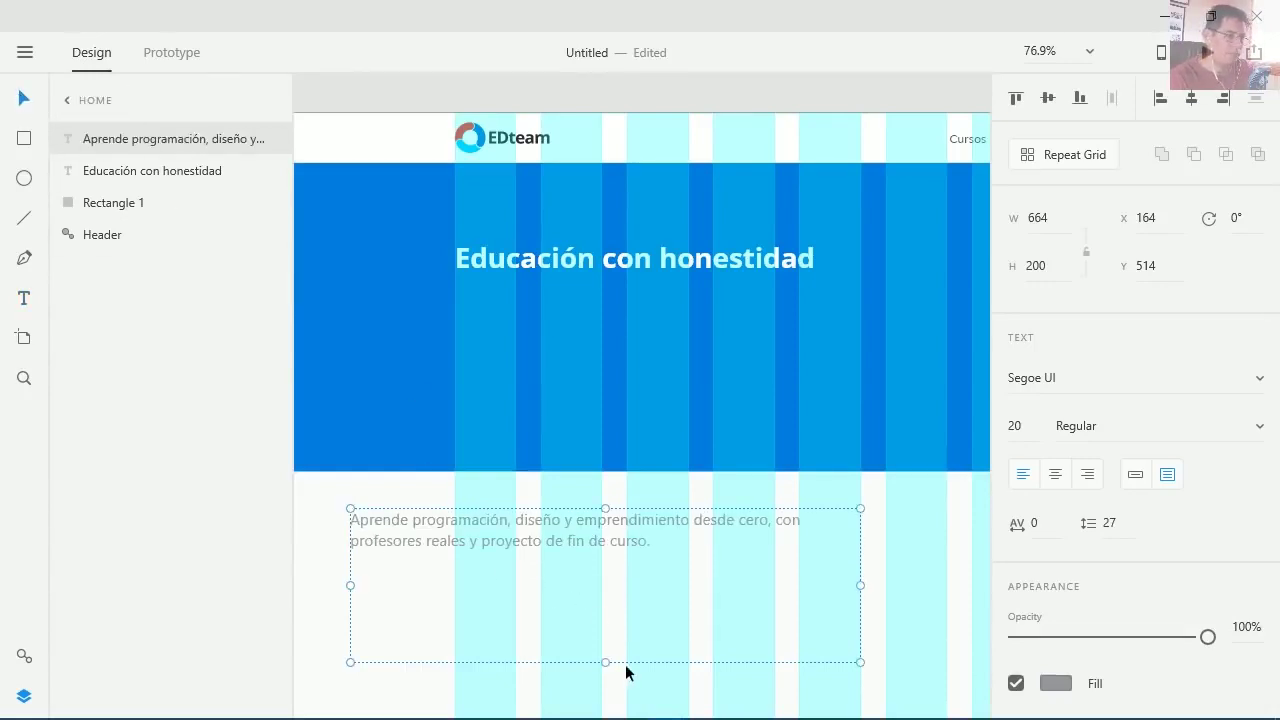
{"action": "left_click_drag", "start_coordinate": [609, 662], "coordinate": [626, 556]}
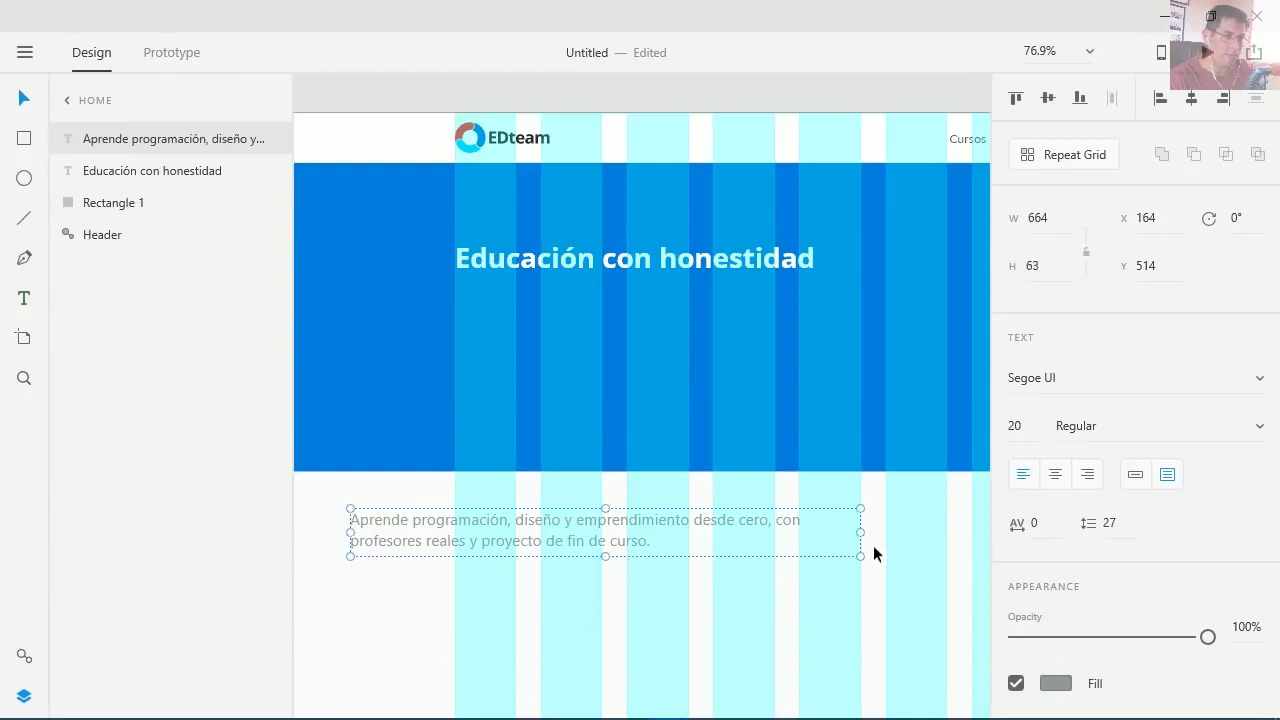
{"action": "left_click_drag", "start_coordinate": [864, 530], "coordinate": [837, 551]}
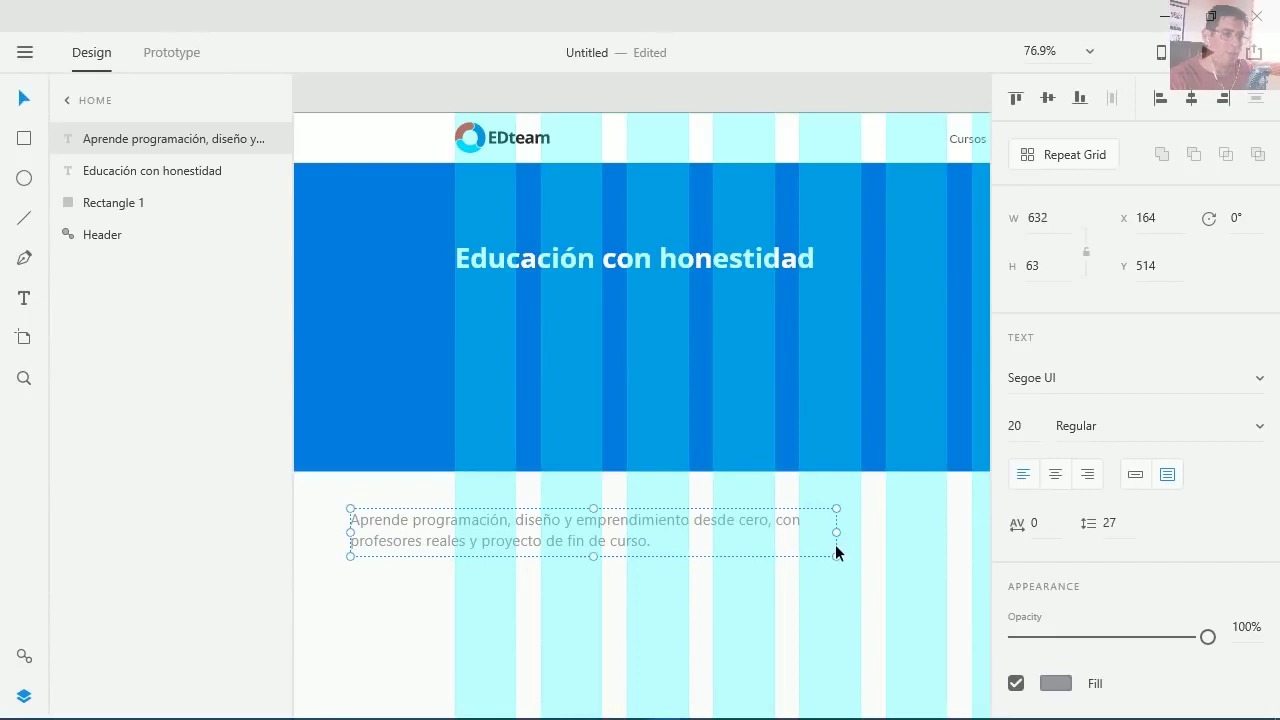
{"action": "left_click", "coordinate": [1137, 476]}
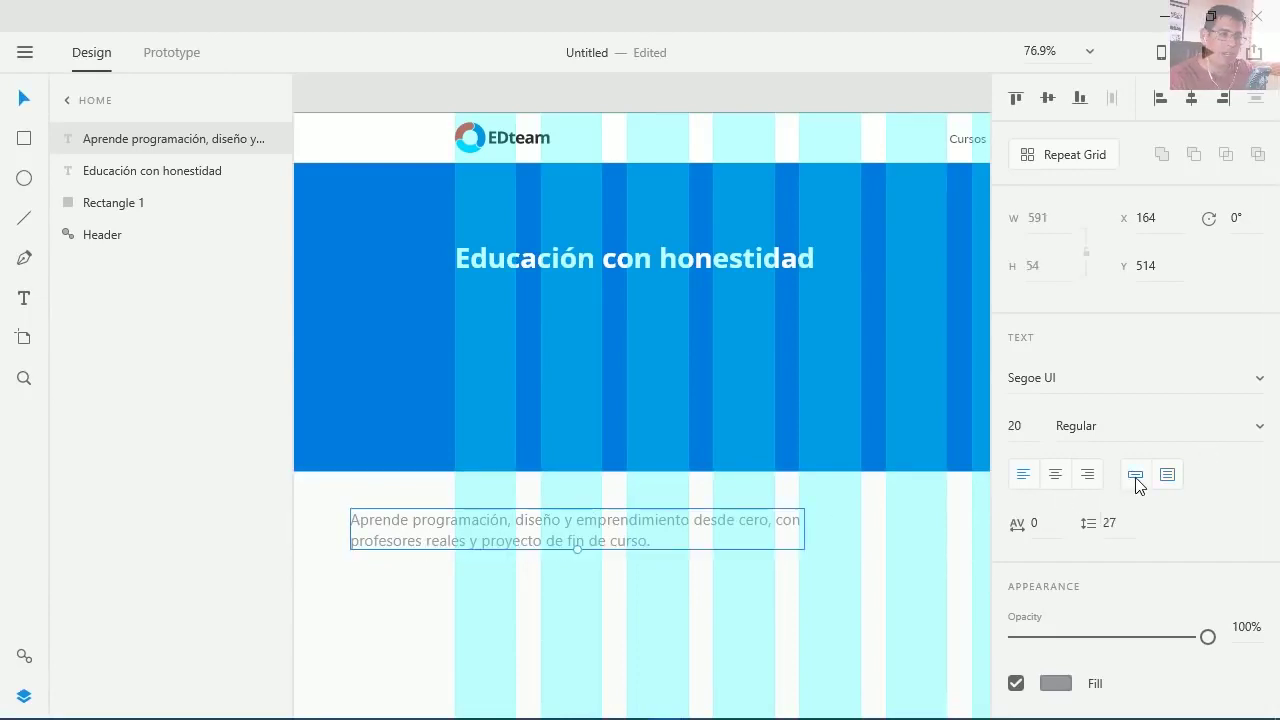
{"action": "mouse_move", "coordinate": [581, 544]}
{"action": "left_mouse_down"}
{"action": "mouse_move", "coordinate": [580, 614]}
{"action": "mouse_move", "coordinate": [589, 517]}
{"action": "mouse_move", "coordinate": [579, 609]}
{"action": "mouse_move", "coordinate": [580, 529]}
{"action": "mouse_move", "coordinate": [586, 577]}
{"action": "mouse_move", "coordinate": [597, 537]}
{"action": "mouse_move", "coordinate": [594, 550]}
{"action": "left_mouse_up"}
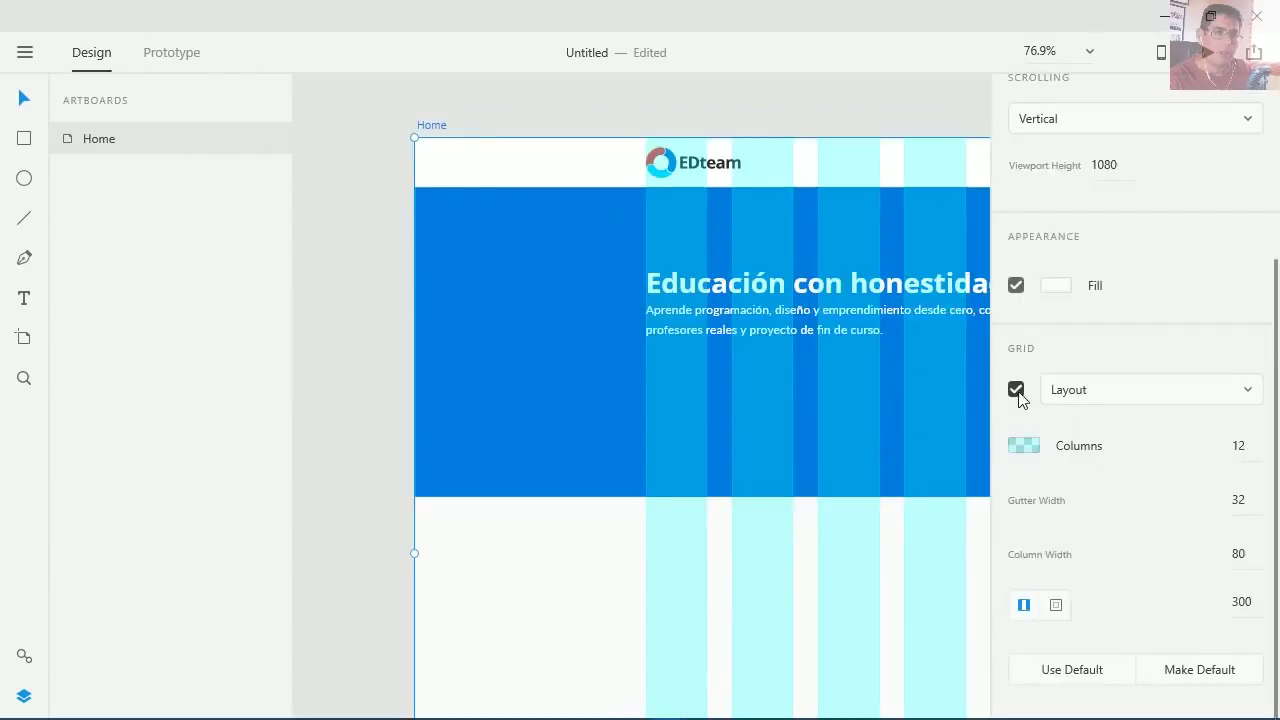
- Toggle the Home artboard's layout grid for comparison and leave it hidden
{"action": "left_click", "coordinate": [1019, 390]}
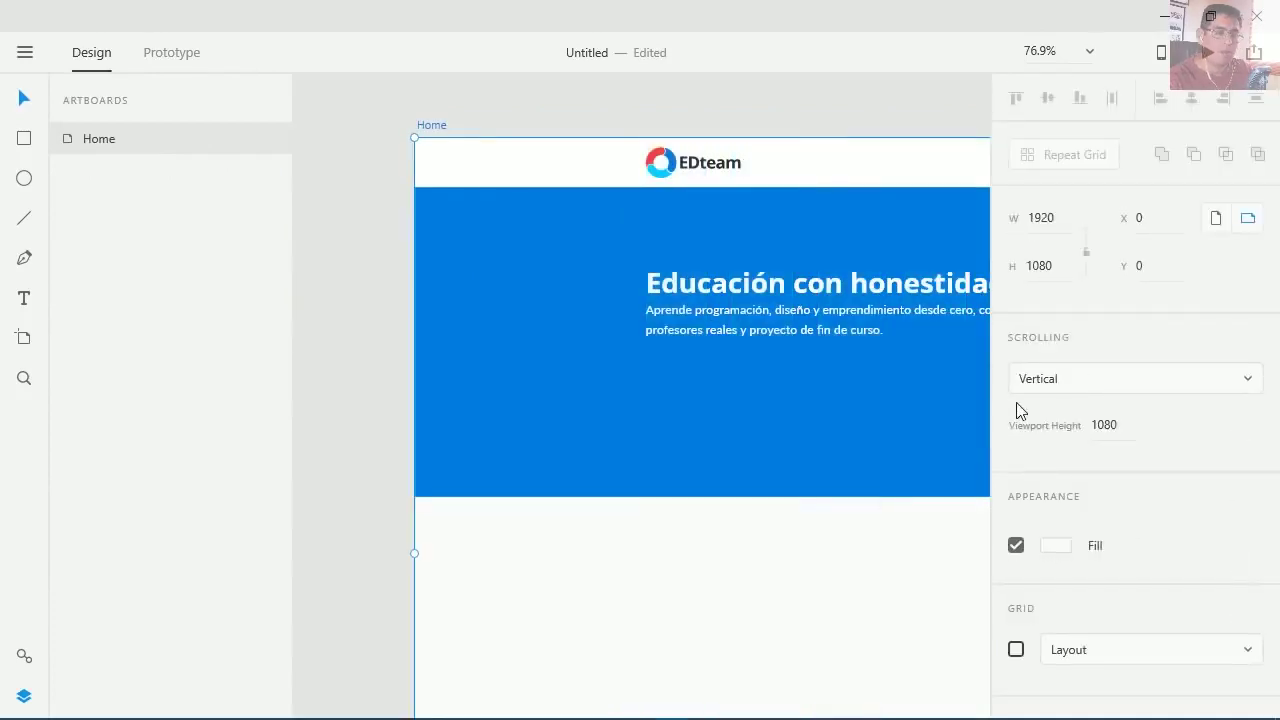
{"action": "left_click", "coordinate": [1016, 650]}
{"action": "left_click", "coordinate": [1016, 650]}
{"action": "left_click", "coordinate": [1016, 650]}
{"action": "left_click", "coordinate": [1016, 650]}
{"action": "left_click", "coordinate": [1016, 650]}
{"action": "left_click", "coordinate": [1016, 650]}
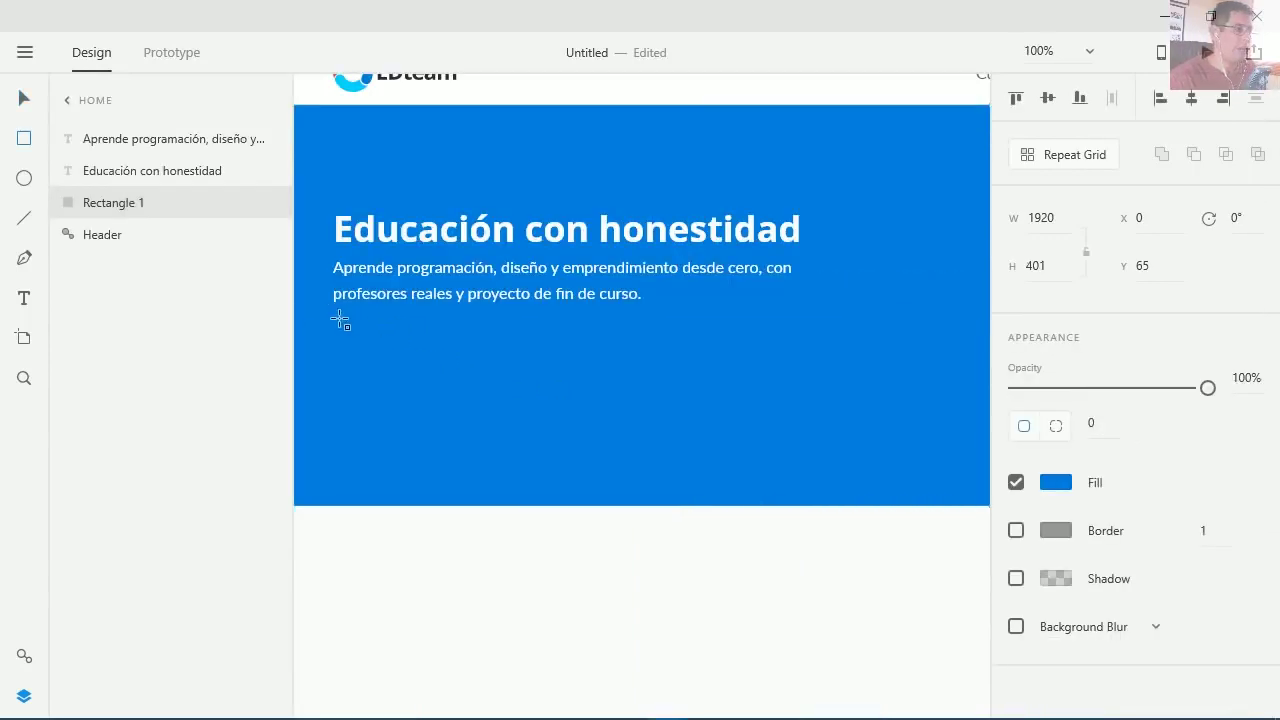
- Draw a white search field below the paragraph, as wide as the heading, with the text "Encuentra tu próxima carrera" inside it
{"action": "left_click_drag", "start_coordinate": [334, 322], "coordinate": [801, 365]}
{"action": "key", "text": "Escape"}
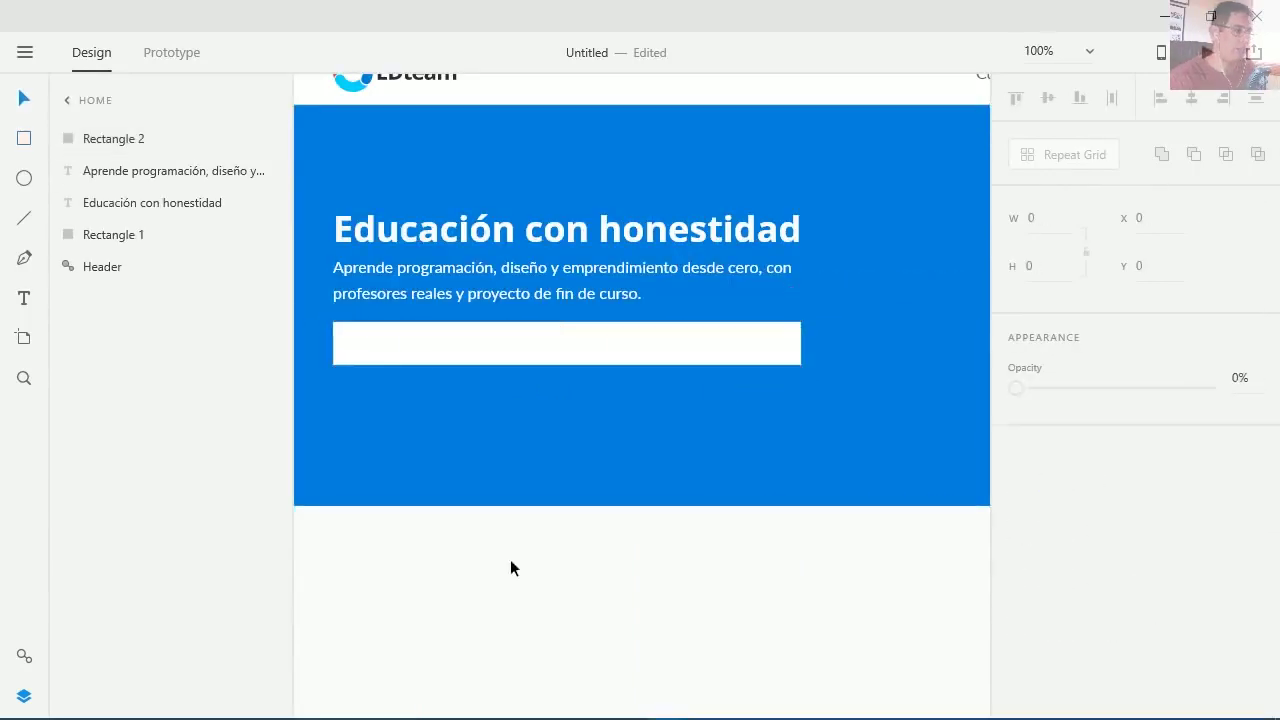
{"action": "key", "text": "t"}
{"action": "left_click", "coordinate": [363, 349]}
{"action": "type", "text": "Encuentra tu próxima carrera"}
{"action": "left_click", "coordinate": [508, 578]}
{"action": "scroll", "coordinate": [523, 576], "scroll_direction": "up", "scroll_amount": 5}
{"action": "left_click", "coordinate": [698, 507]}
{"action": "key", "text": "ctrl+1"}
- Try several opacities on the search field's placeholder text and set it to 60%
{"action": "left_click", "coordinate": [505, 328]}
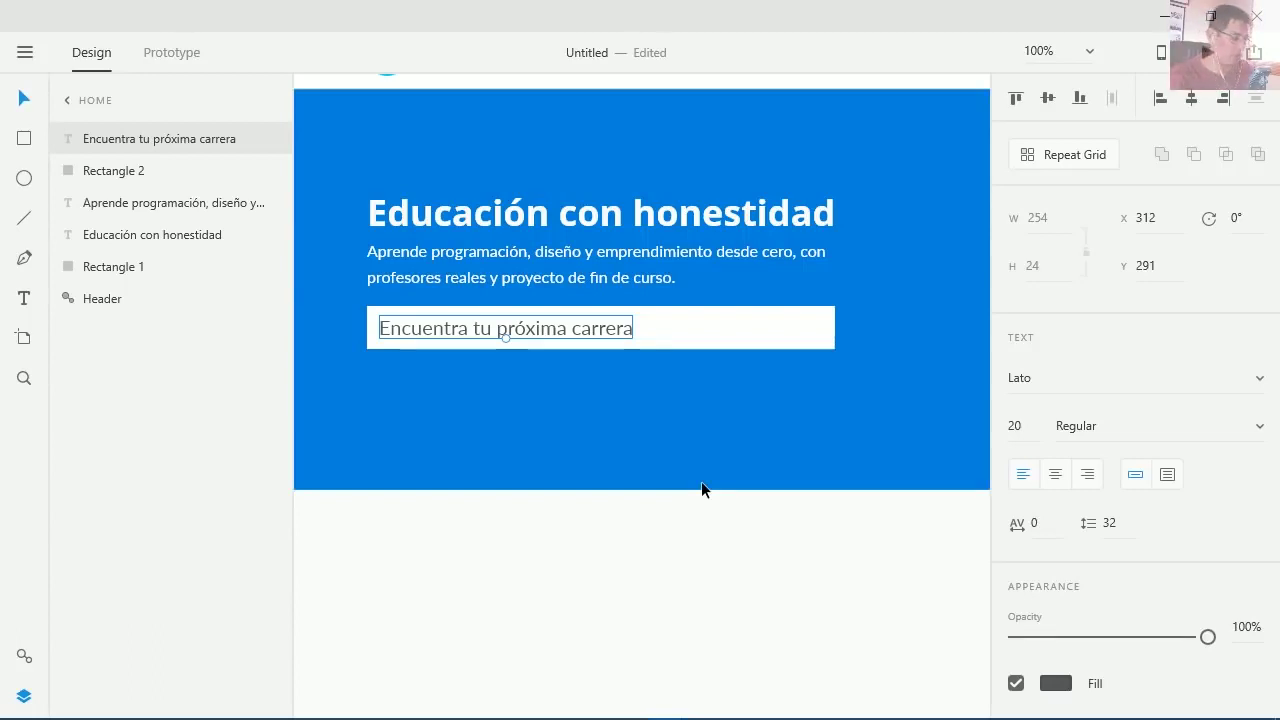
{"action": "key", "text": "1"}
{"action": "key", "text": "2"}
{"action": "key", "text": "3"}
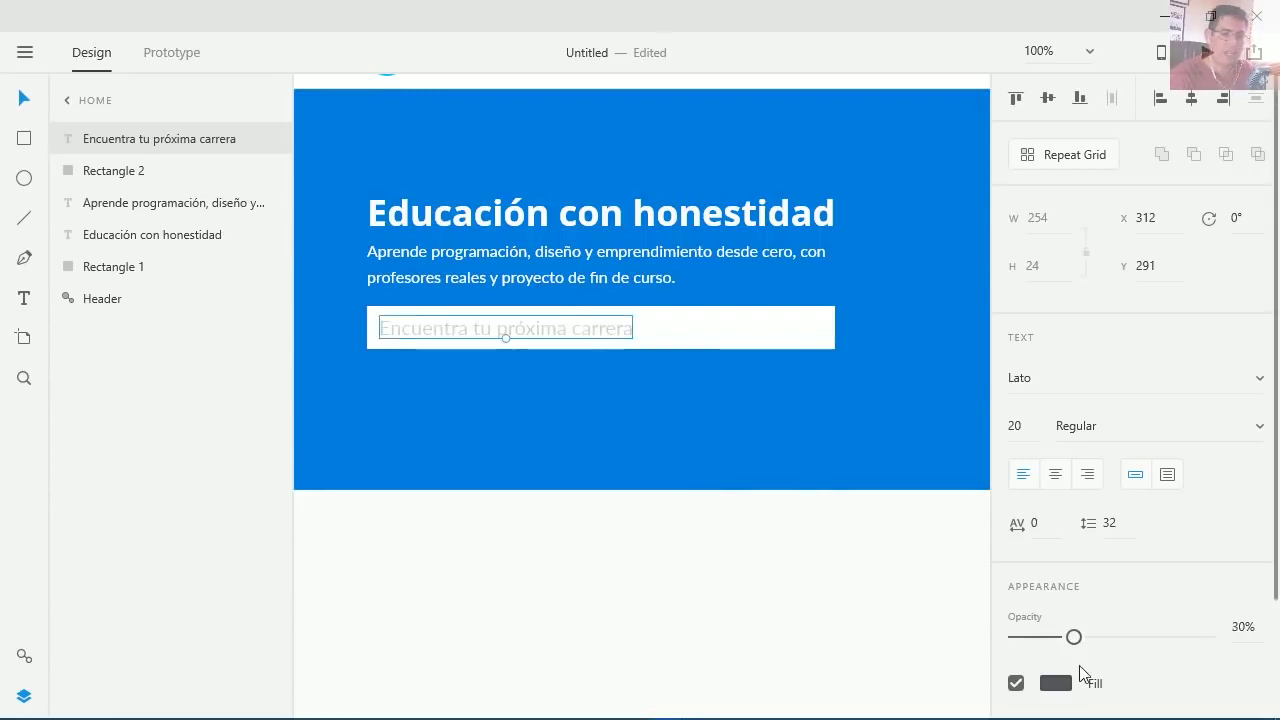
{"action": "key", "text": "0"}
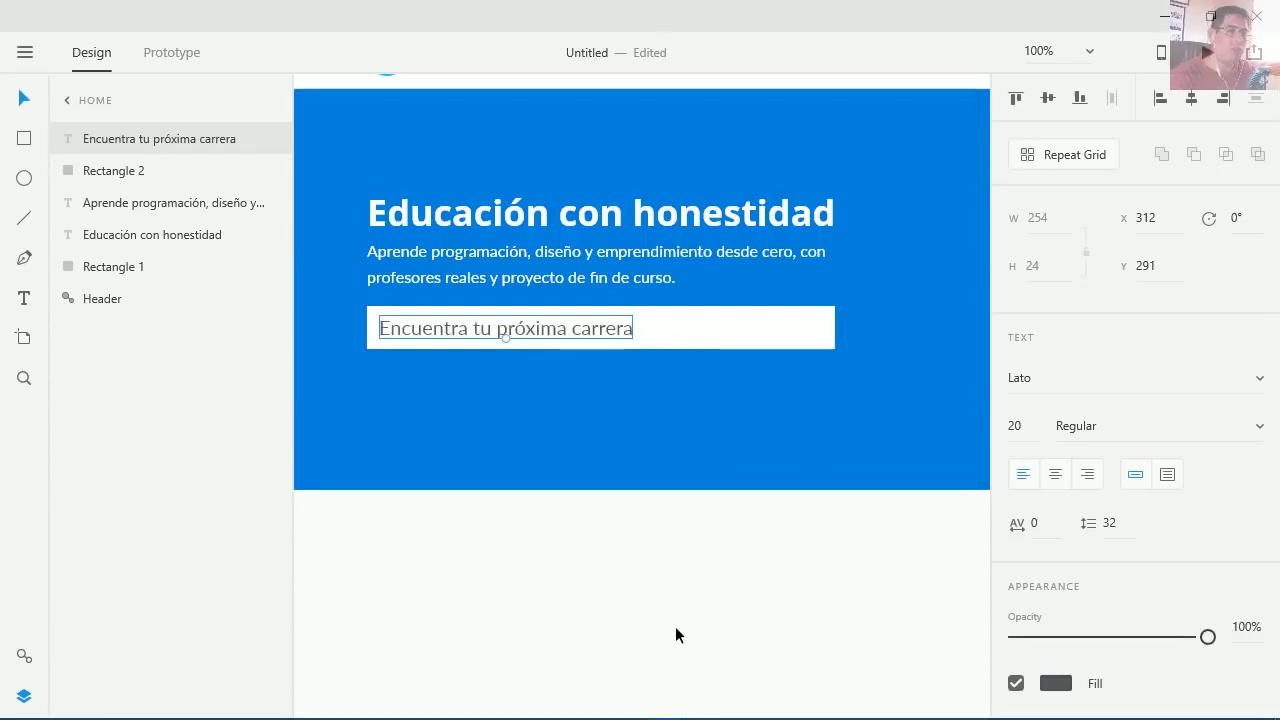
{"action": "key", "text": "6"}
{"action": "left_click", "coordinate": [699, 603]}
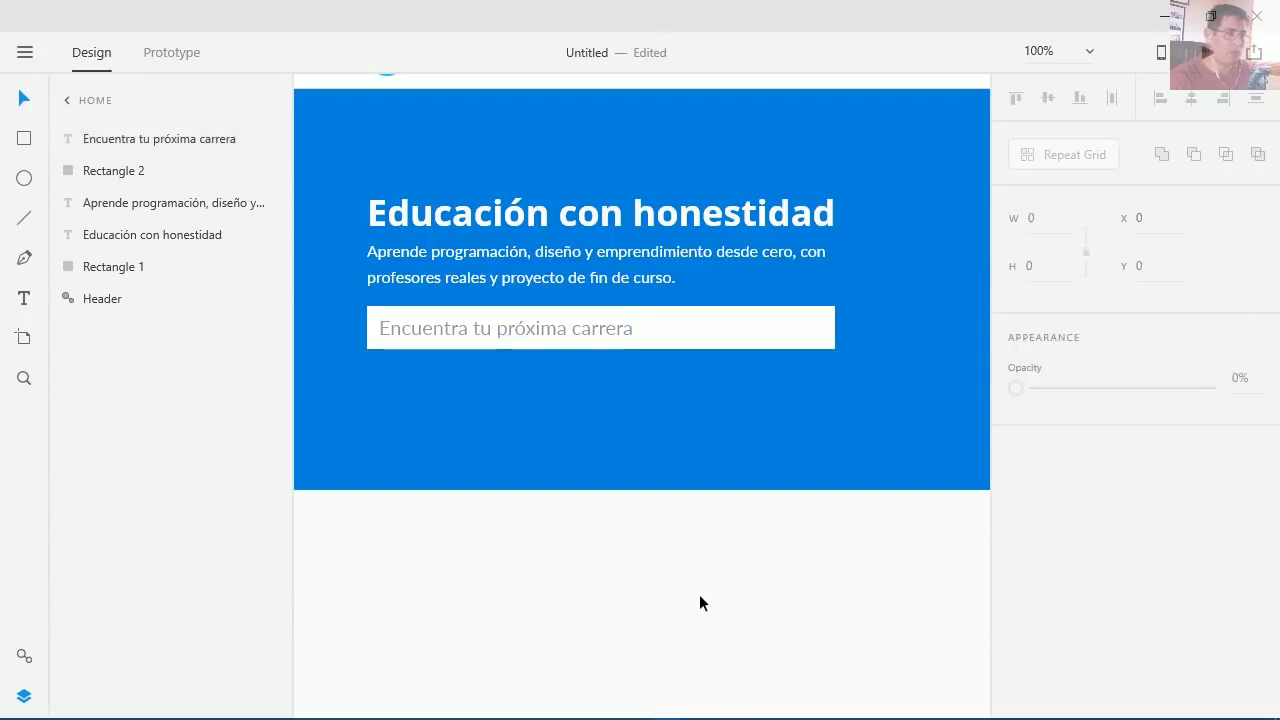
- Draw a magnifier icon from a thick circle and a handle, grouped at about 18 × 26, near the search field's right end
{"action": "left_click_drag", "start_coordinate": [775, 440], "coordinate": [762, 443]}
{"action": "scroll", "coordinate": [762, 443], "scroll_direction": "right", "scroll_amount": 3}
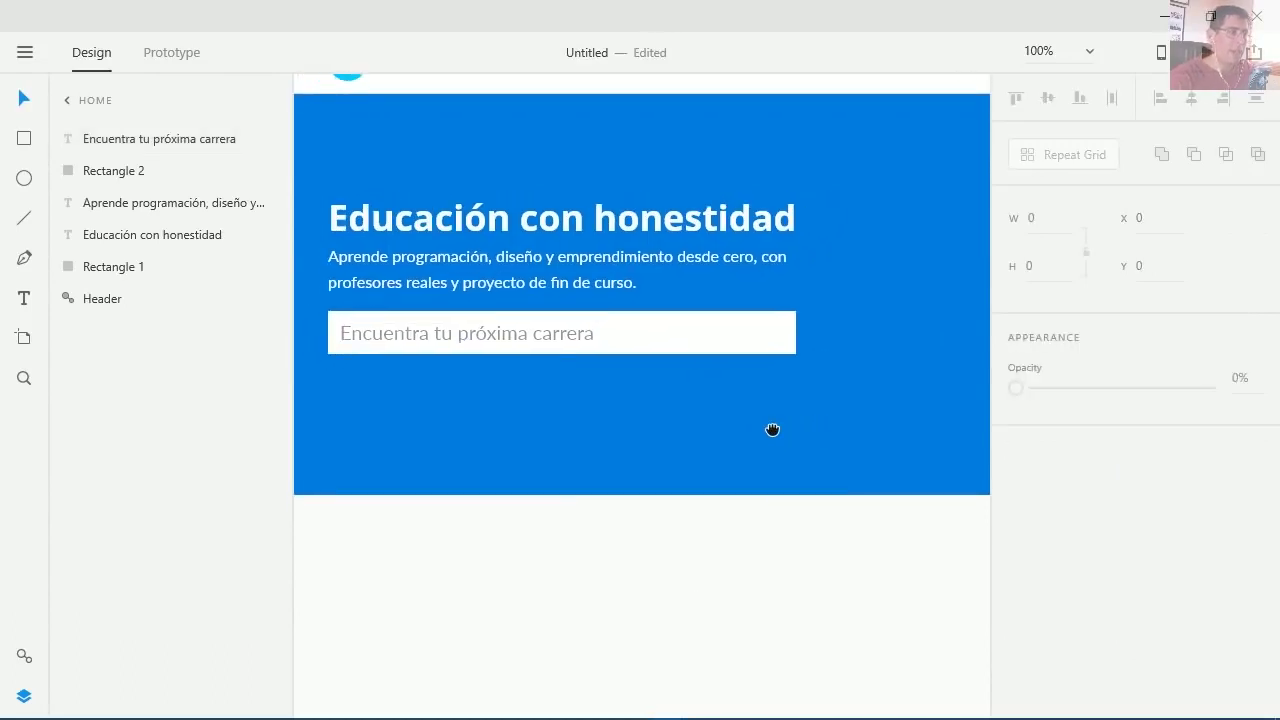
{"action": "scroll", "coordinate": [755, 398], "scroll_direction": "up", "scroll_amount": 3}
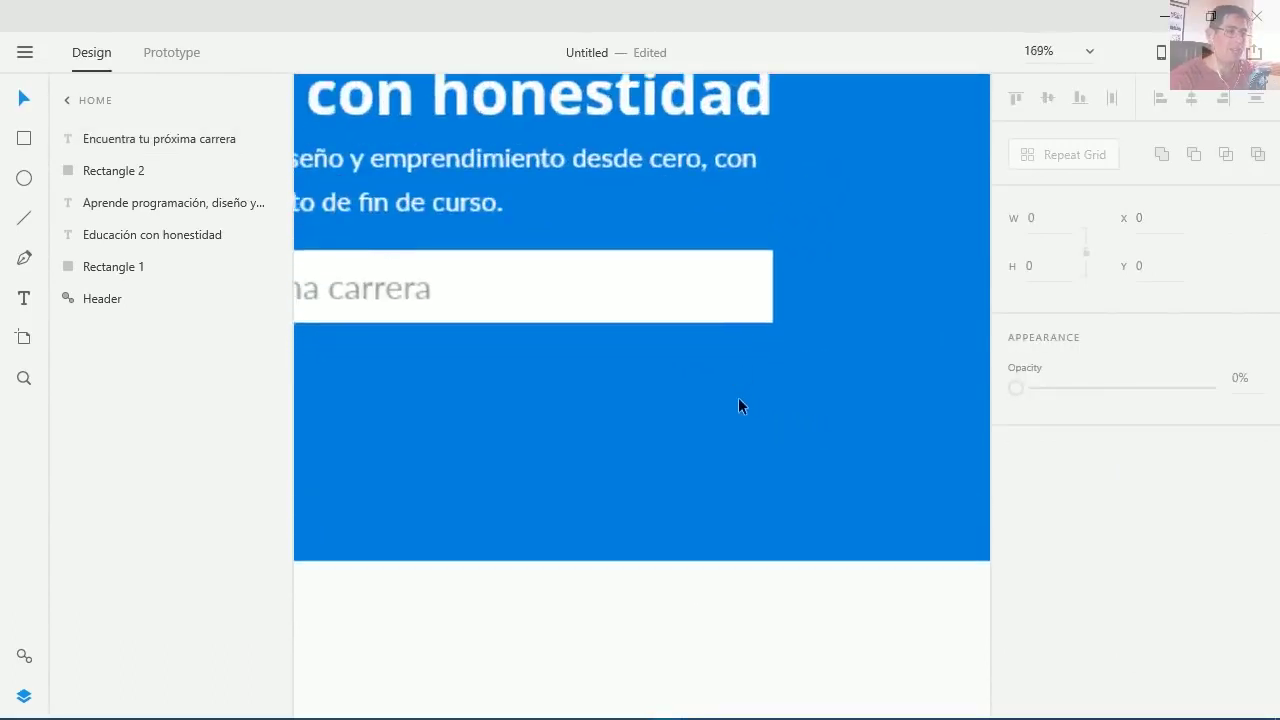
{"action": "scroll", "coordinate": [671, 446], "scroll_direction": "up", "scroll_amount": 2}
{"action": "scroll", "coordinate": [731, 409], "scroll_direction": "down", "scroll_amount": 2}
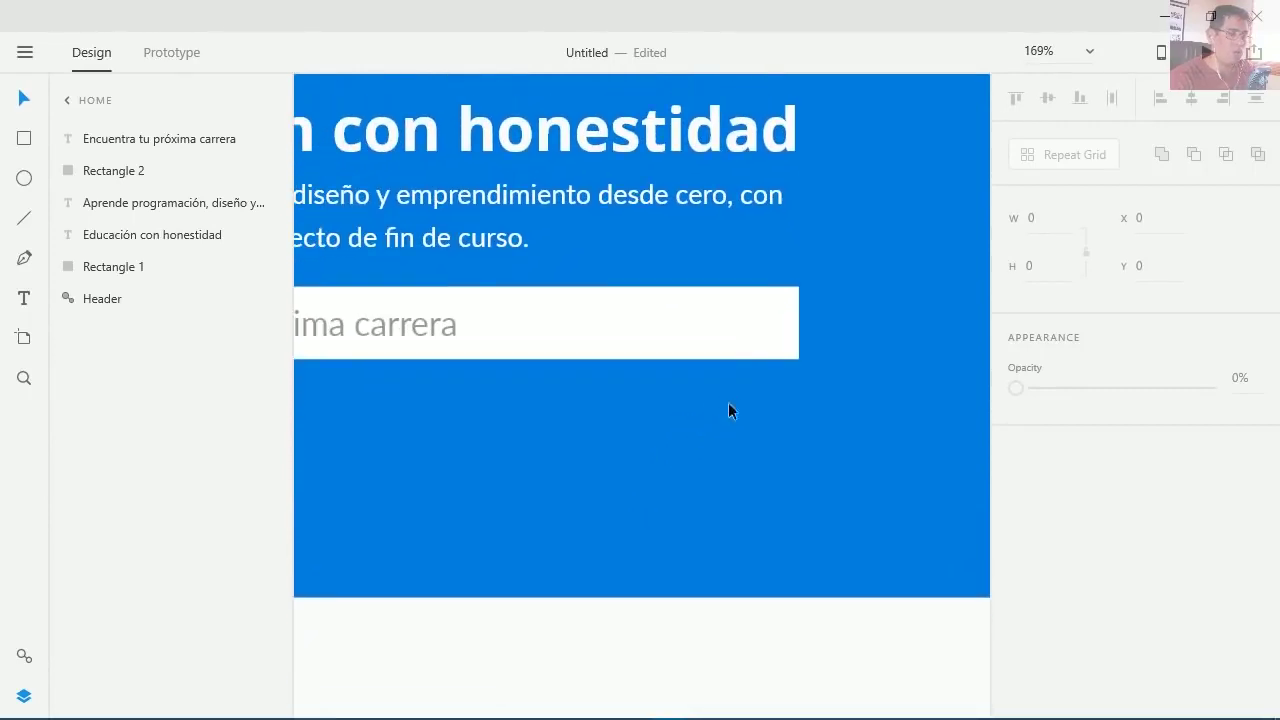
{"action": "scroll", "coordinate": [734, 449], "scroll_direction": "up", "scroll_amount": 4}
{"action": "scroll", "coordinate": [684, 412], "scroll_direction": "up", "scroll_amount": 2}
{"action": "scroll", "coordinate": [684, 412], "scroll_direction": "left", "scroll_amount": 2}
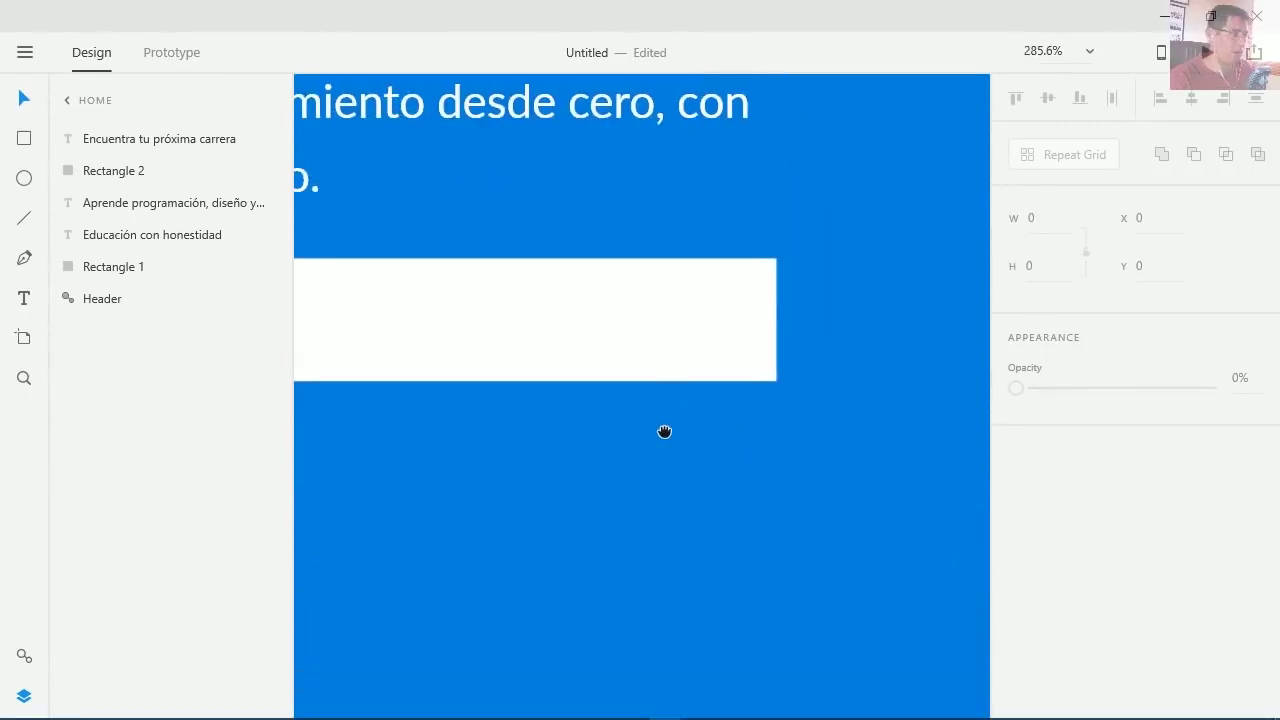
{"action": "left_click", "coordinate": [24, 178]}
{"action": "left_click_drag", "start_coordinate": [623, 300], "coordinate": [677, 346]}
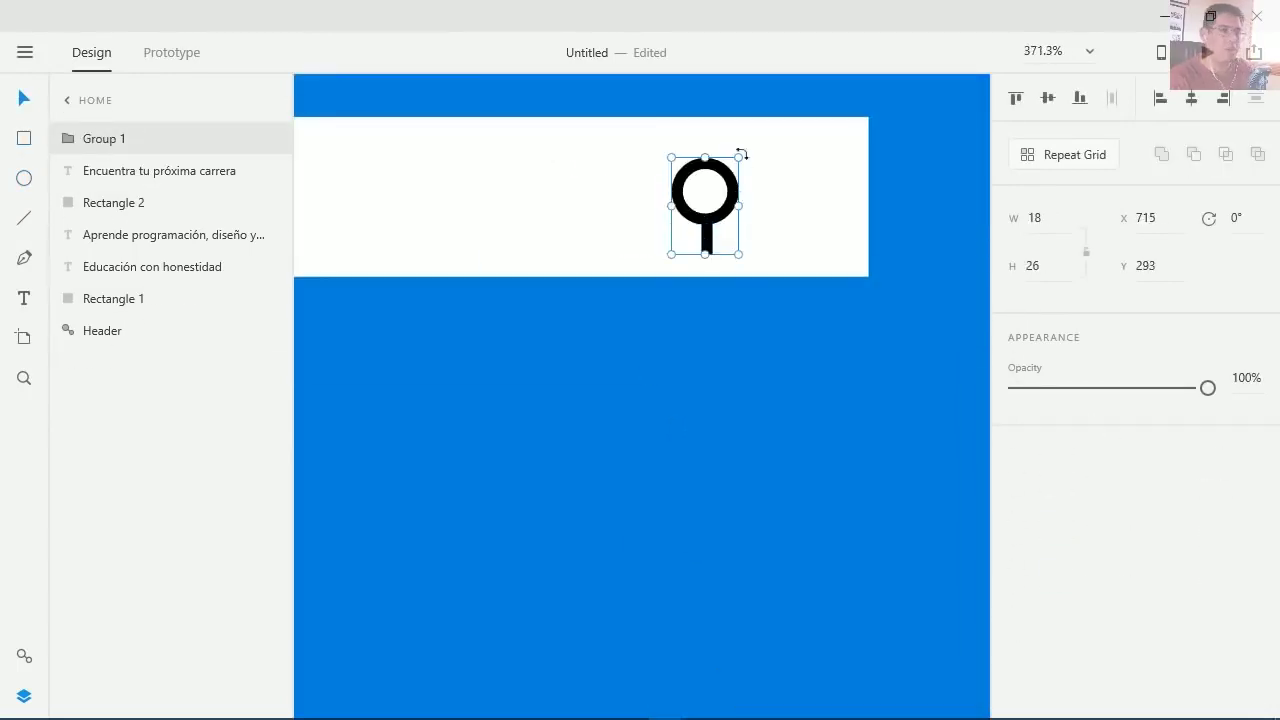
- Place the Botón CTA graphic from the EDteam library on the artboard's empty area below the blue section
{"action": "key", "text": "ctrl+1"}
{"action": "left_click", "coordinate": [713, 593]}
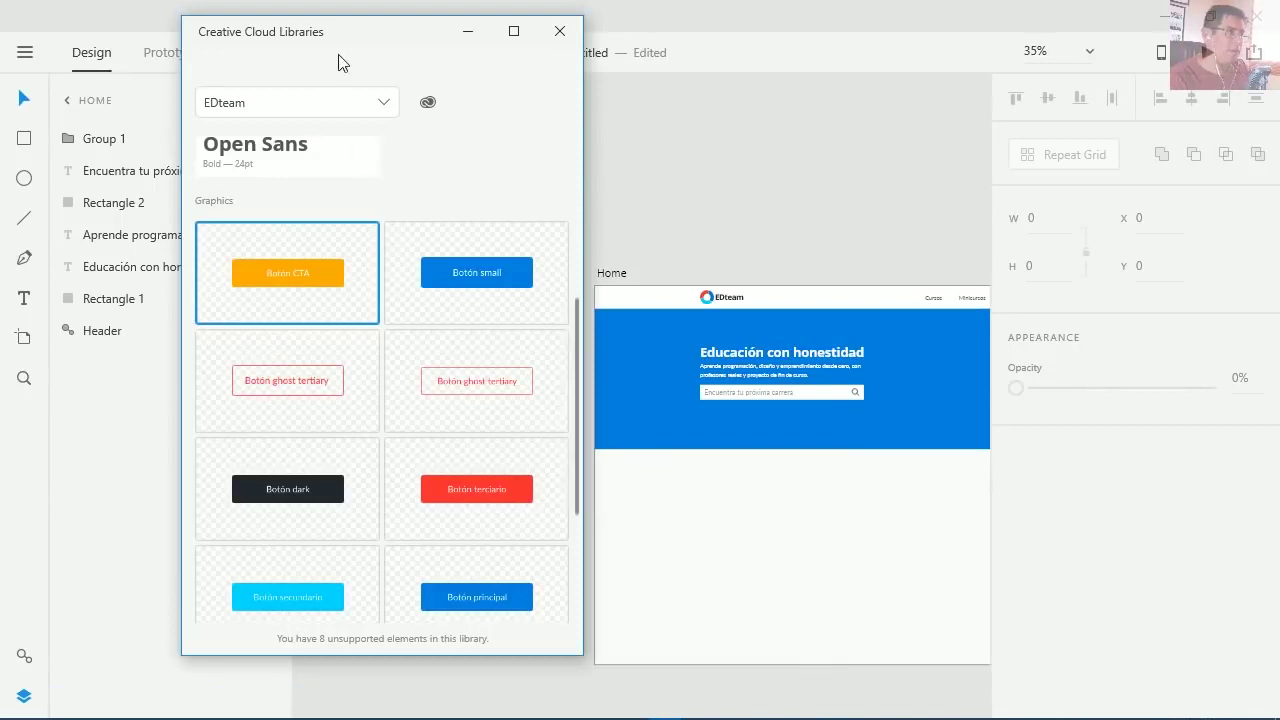
{"action": "left_click_drag", "start_coordinate": [343, 52], "coordinate": [335, 30]}
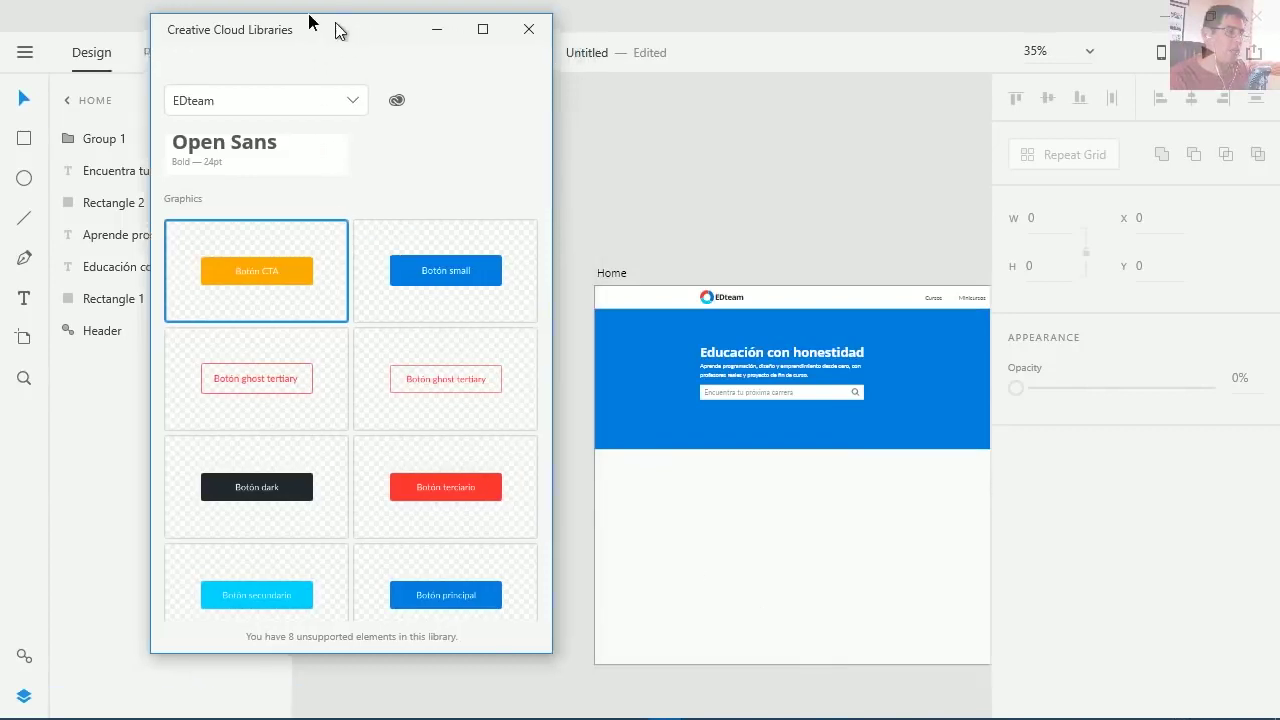
{"action": "left_click_drag", "start_coordinate": [200, 257], "coordinate": [712, 561]}
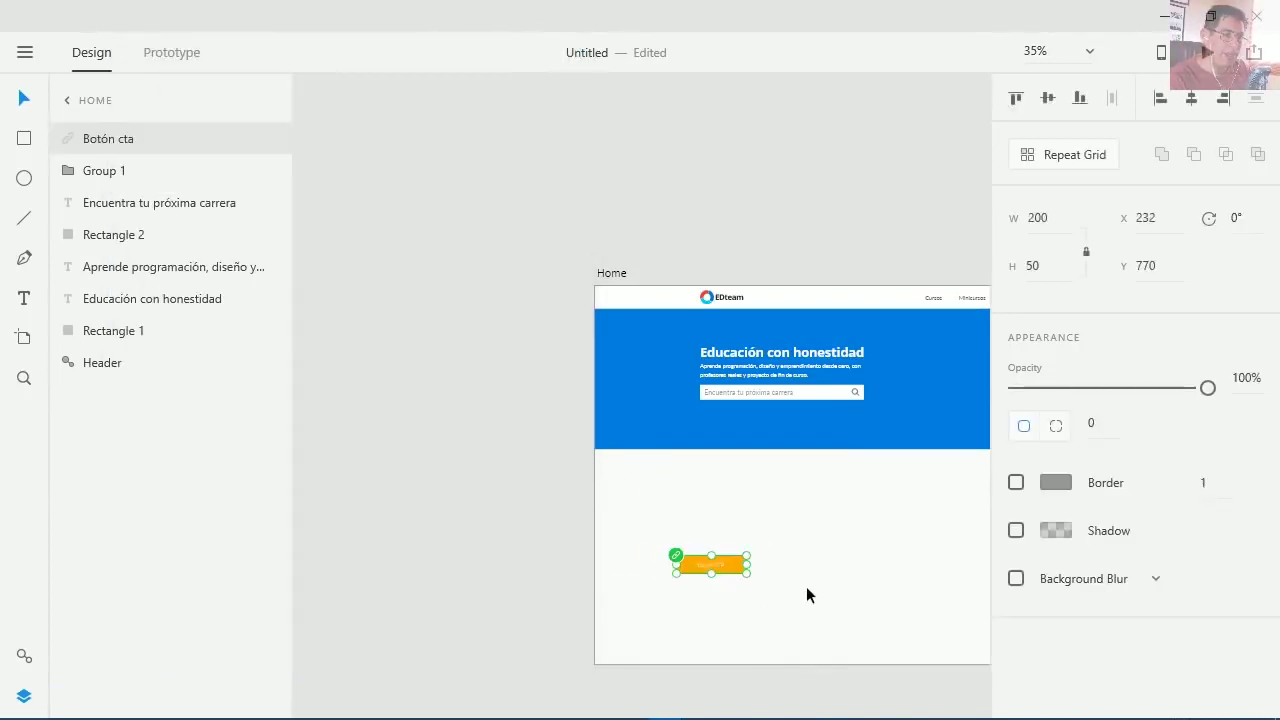
- Examine the lettering of the placed Botón CTA graphic at high magnification
{"action": "scroll", "coordinate": [805, 582], "scroll_direction": "up", "scroll_amount": 5}
{"action": "left_click_drag", "start_coordinate": [637, 581], "coordinate": [683, 493]}
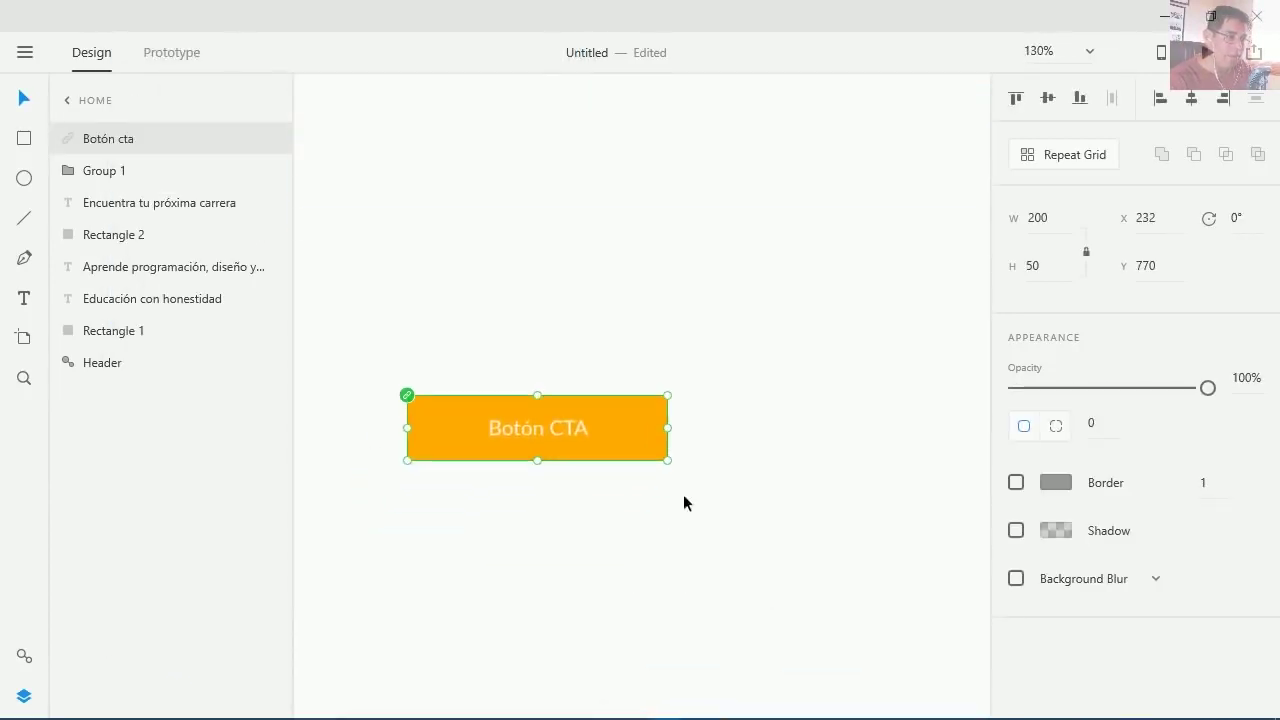
{"action": "scroll", "coordinate": [609, 482], "scroll_direction": "up", "scroll_amount": 5}
{"action": "scroll", "coordinate": [598, 481], "scroll_direction": "up", "scroll_amount": 6}
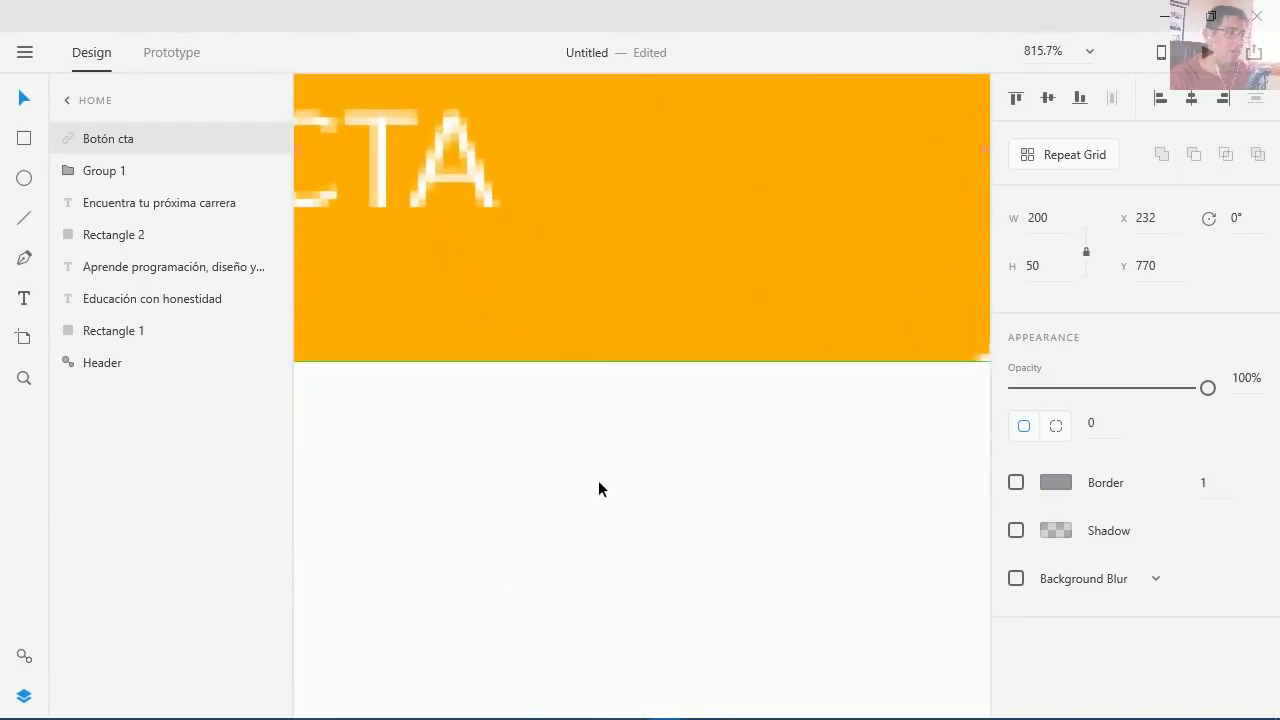
{"action": "left_click_drag", "start_coordinate": [549, 300], "coordinate": [760, 543]}
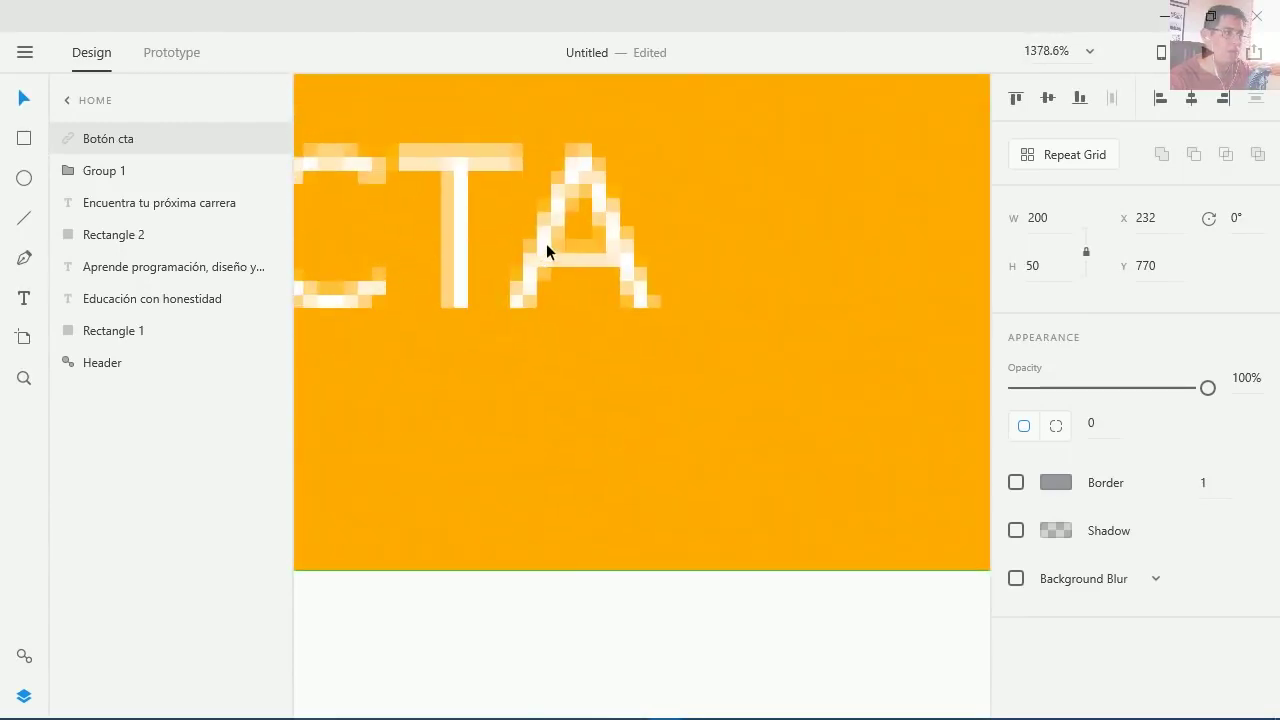
{"action": "scroll", "coordinate": [549, 246], "scroll_direction": "down", "scroll_amount": 7}
- Examine the edges of the hero paragraph's lettering at high magnification to compare them with the button graphic
{"action": "left_click_drag", "start_coordinate": [563, 194], "coordinate": [689, 552]}
{"action": "scroll", "coordinate": [608, 463], "scroll_direction": "up", "scroll_amount": 5}
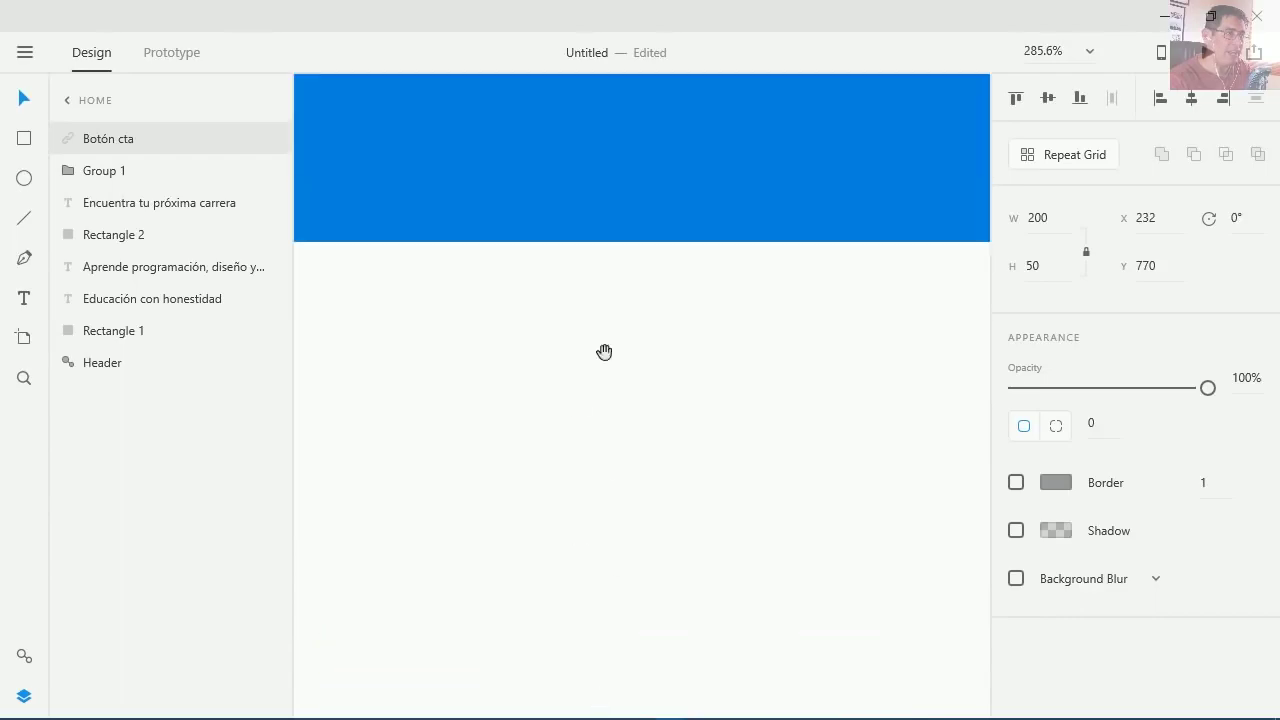
{"action": "scroll", "coordinate": [517, 229], "scroll_direction": "up", "scroll_amount": 3}
{"action": "left_click_drag", "start_coordinate": [517, 229], "coordinate": [477, 497]}
{"action": "scroll", "coordinate": [518, 420], "scroll_direction": "up", "scroll_amount": 3}
{"action": "scroll", "coordinate": [518, 420], "scroll_direction": "up", "scroll_amount": 3}
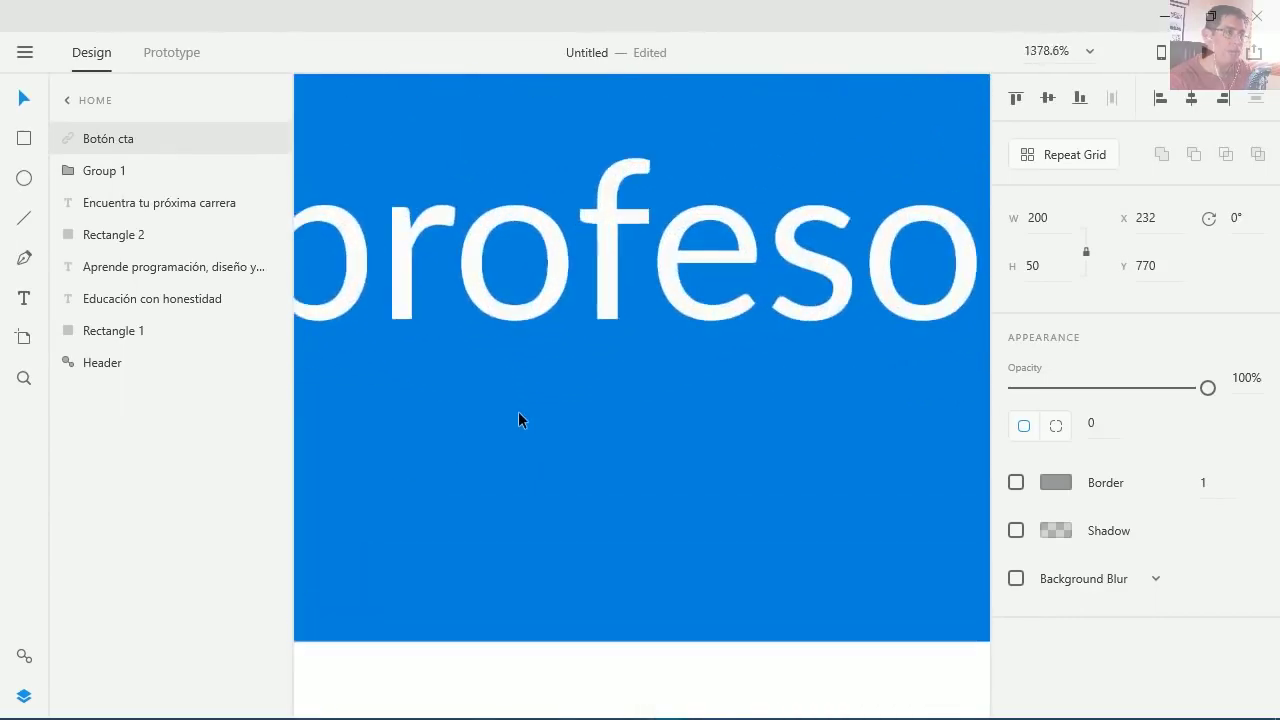
{"action": "scroll", "coordinate": [534, 412], "scroll_direction": "down", "scroll_amount": 8}
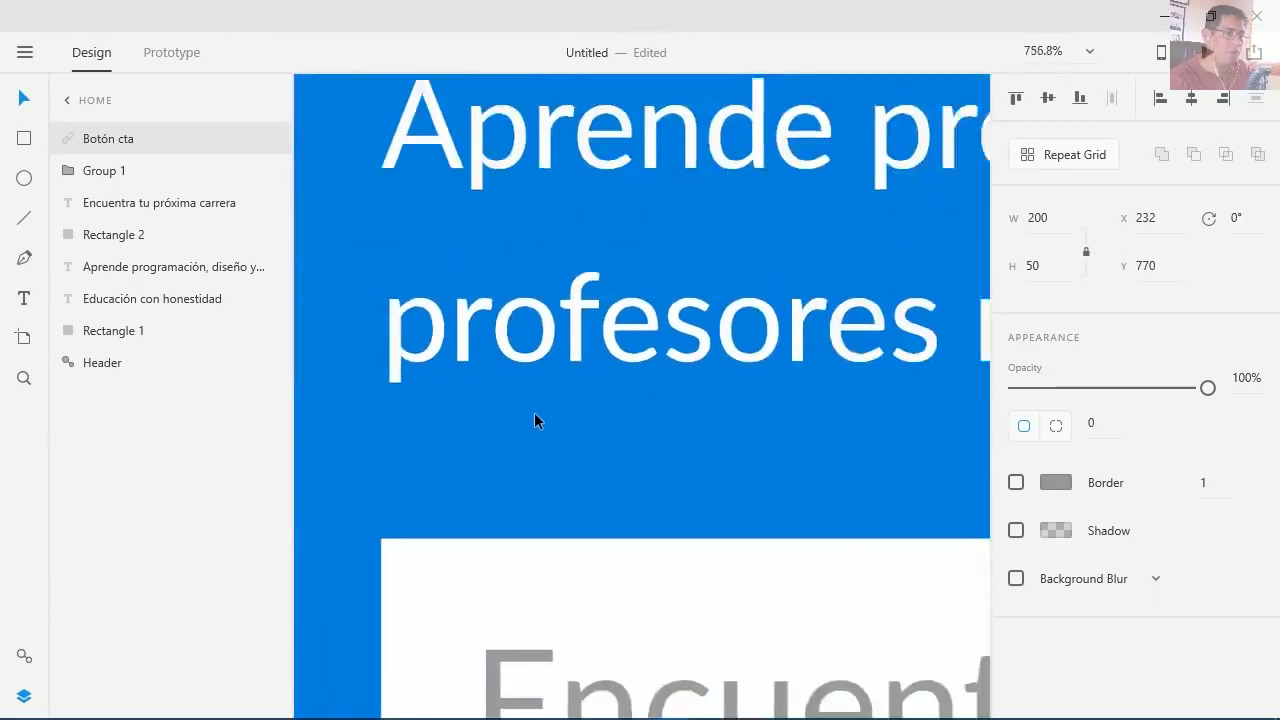
{"action": "scroll", "coordinate": [600, 550], "scroll_direction": "down", "scroll_amount": 2}
{"action": "key", "text": "ctrl+1"}
- Bring the Creative Cloud Libraries window back beside the artboard and compare its Botón CTA with the linked button and header
{"action": "mouse_move", "coordinate": [667, 703]}
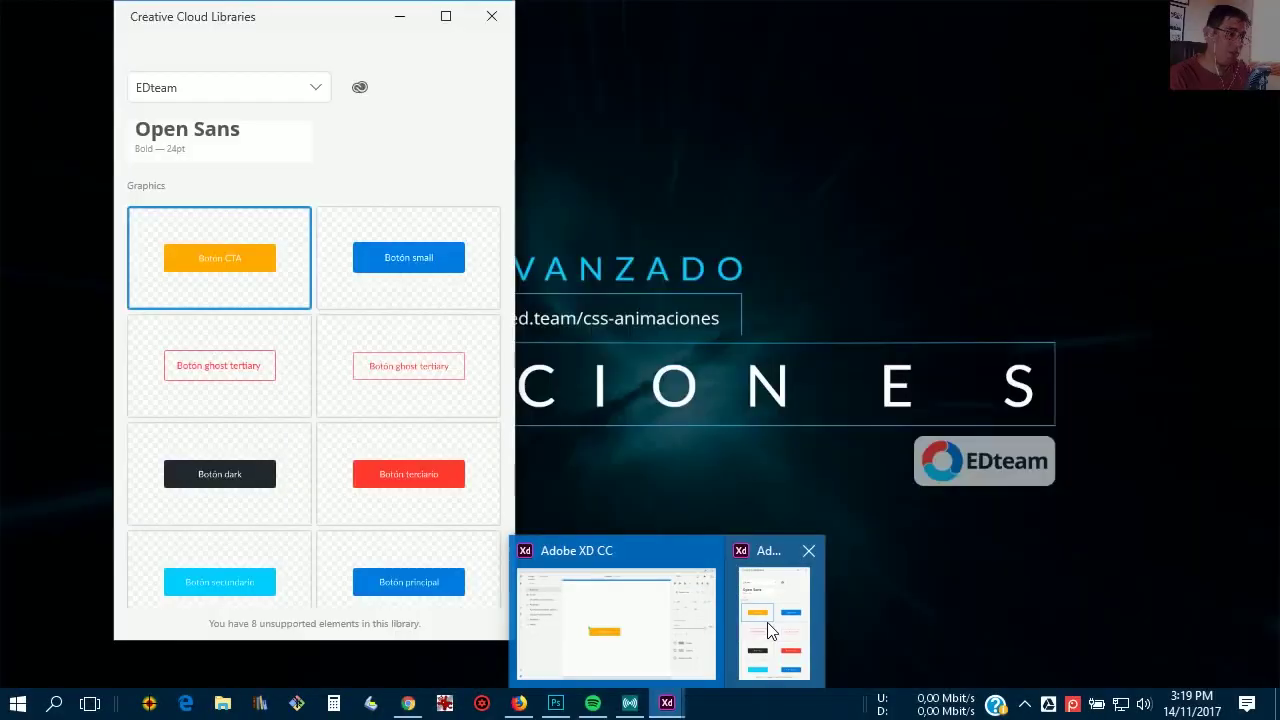
{"action": "left_click", "coordinate": [767, 625]}
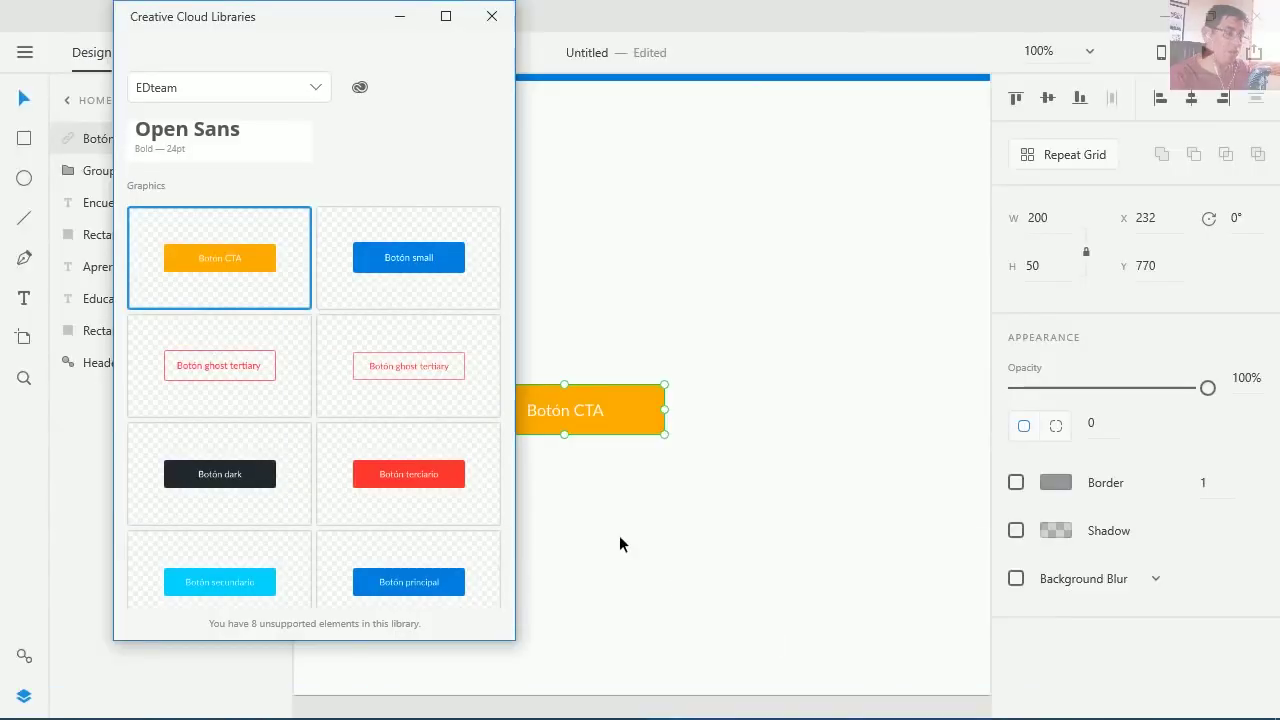
{"action": "left_click_drag", "start_coordinate": [296, 22], "coordinate": [206, 38]}
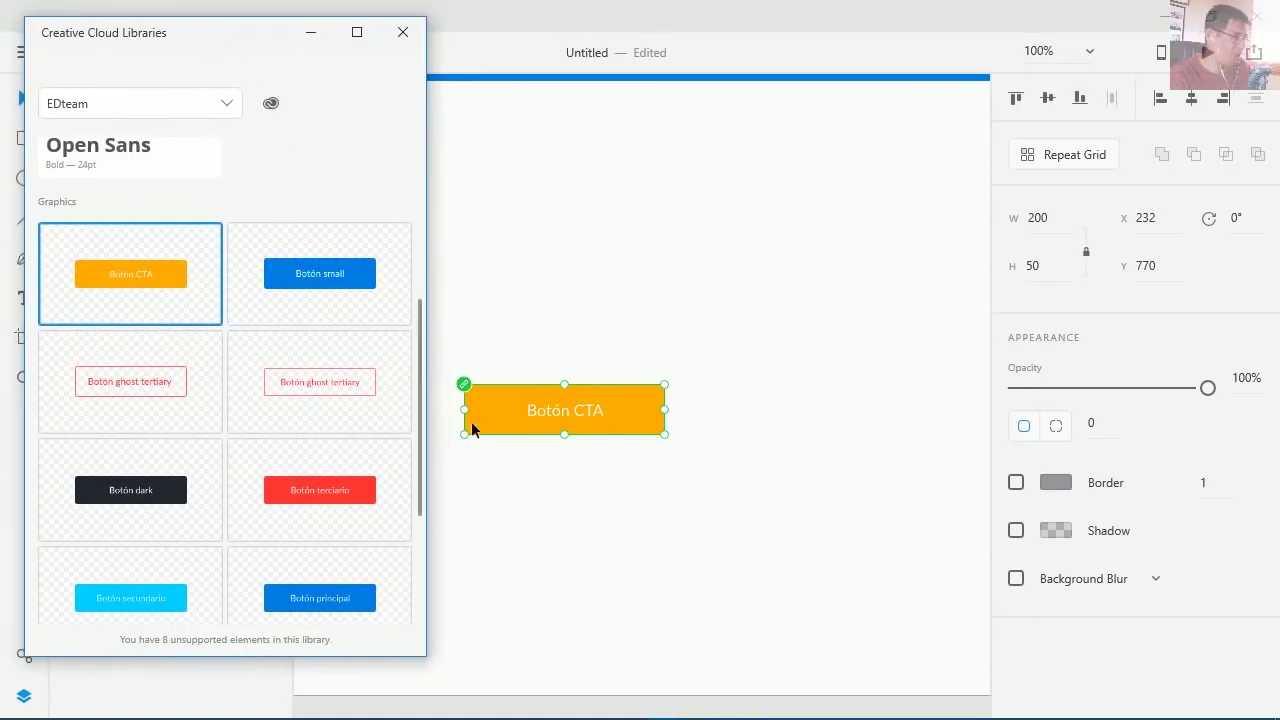
{"action": "left_click", "coordinate": [527, 424]}
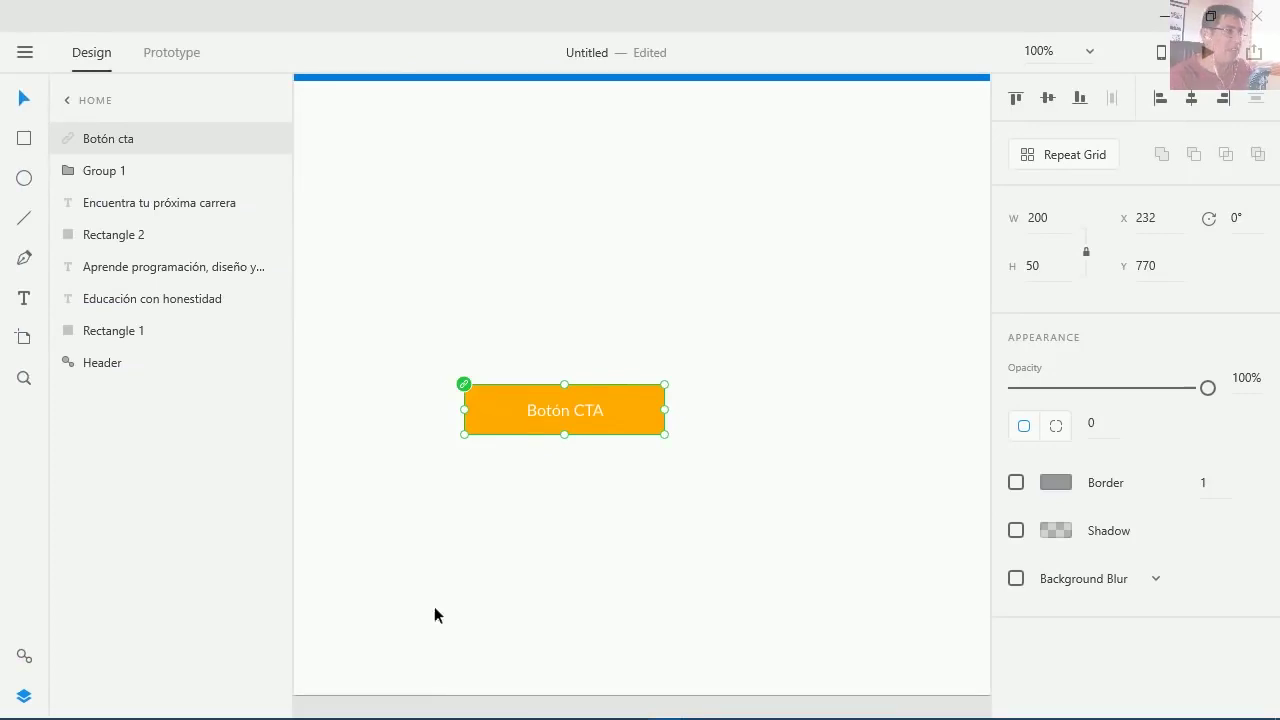
{"action": "scroll", "coordinate": [417, 303], "scroll_direction": "up", "scroll_amount": 10}
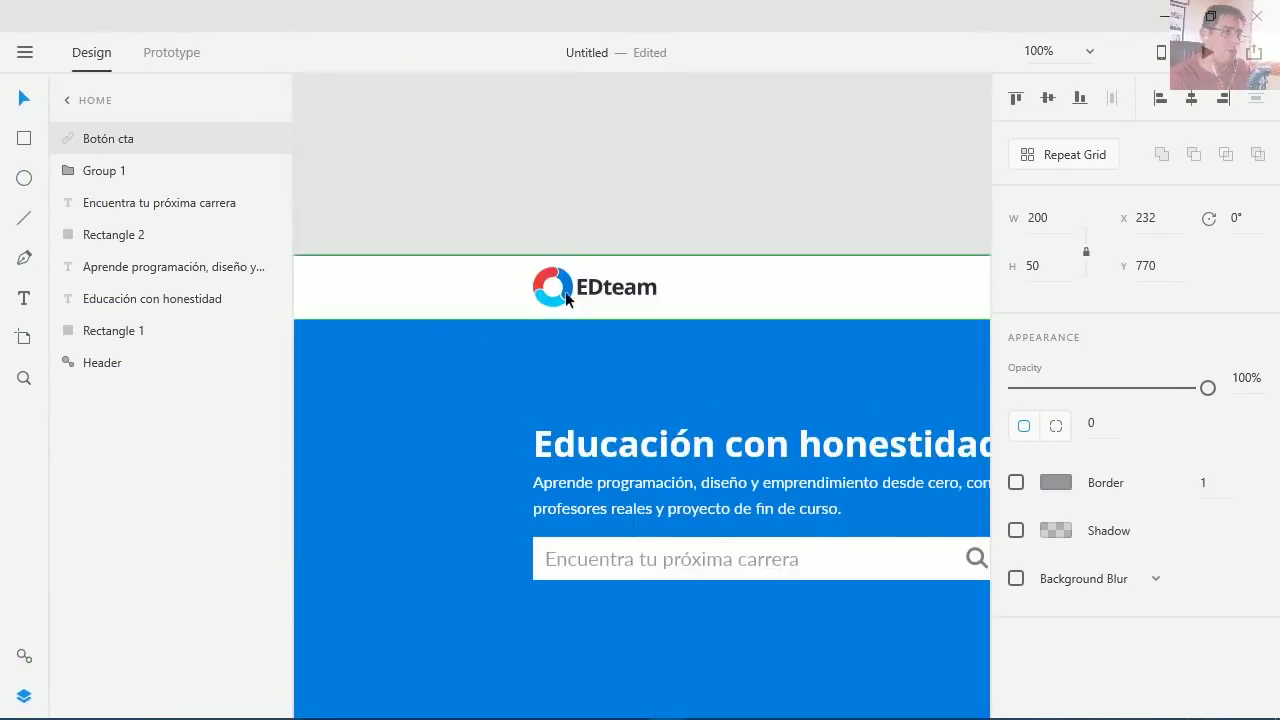
{"action": "left_click", "coordinate": [566, 298]}
{"action": "left_click", "coordinate": [27, 53]}
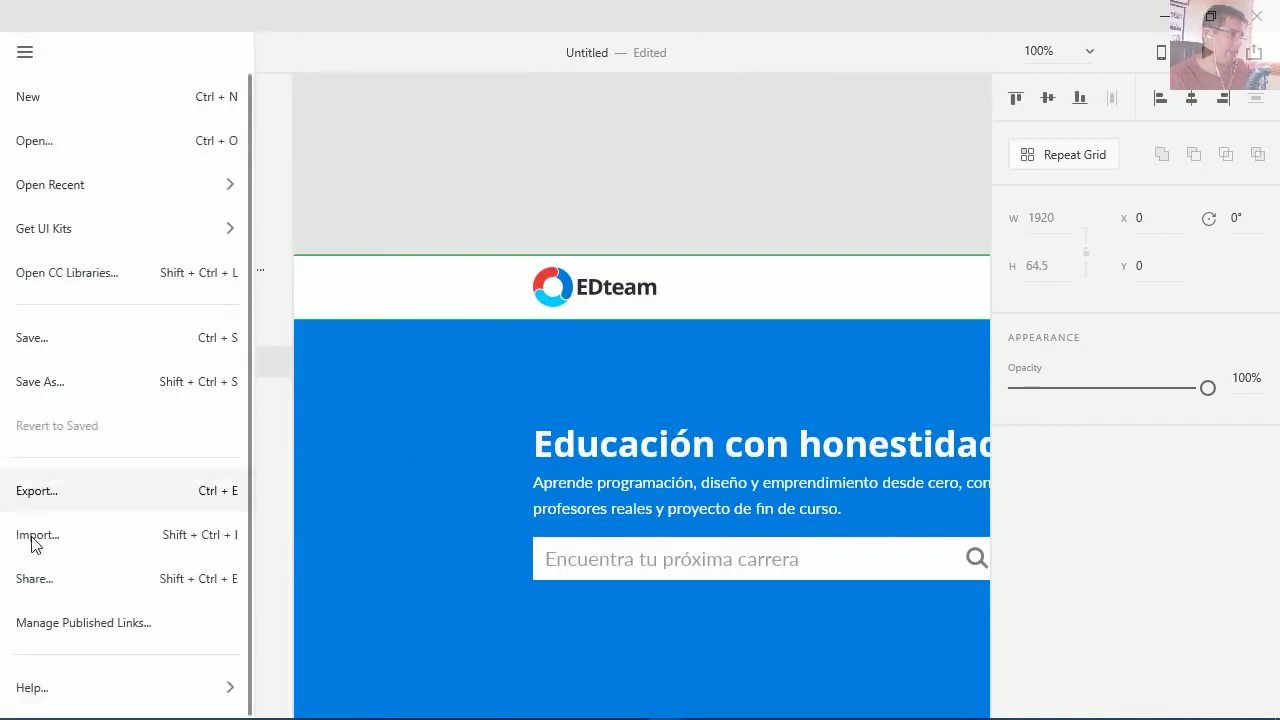
{"action": "left_click", "coordinate": [495, 186]}
{"action": "left_click", "coordinate": [702, 635]}
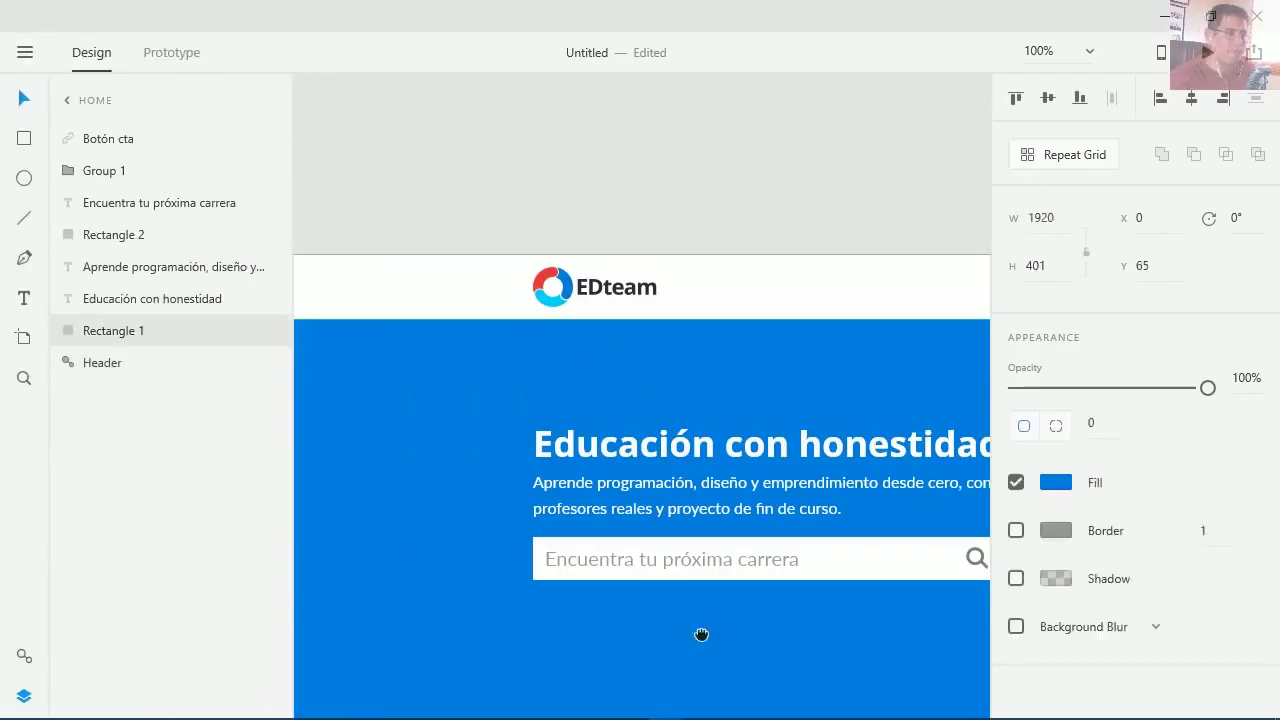
- Draw a button rectangle below the hero's search field and fill it with orange from the EDteam library
{"action": "scroll", "coordinate": [702, 635], "scroll_direction": "down", "scroll_amount": 5}
{"action": "key", "text": "r"}
{"action": "left_click_drag", "start_coordinate": [409, 354], "coordinate": [723, 414]}
{"action": "left_click", "coordinate": [161, 197]}
- Add the label "Ver todos los cursos" over the orange rectangle and apply the library's Lato Regular 20pt style
{"action": "key", "text": "t"}
{"action": "left_click", "coordinate": [430, 384]}
{"action": "type", "text": "Ver todos los cursos"}
{"action": "key", "text": "ctrl+shift+l"}
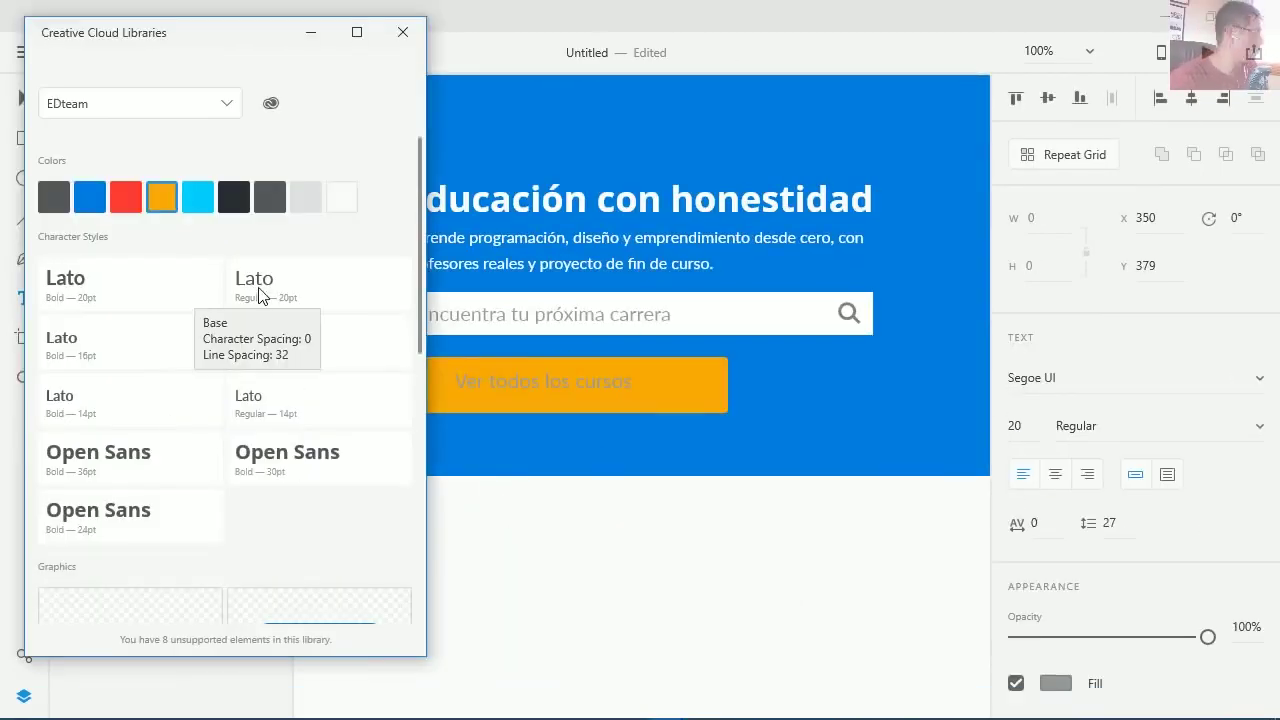
{"action": "left_click", "coordinate": [258, 290]}
{"action": "key", "text": "ctrl+shift+l"}
{"action": "left_click_drag", "start_coordinate": [568, 387], "coordinate": [563, 387]}
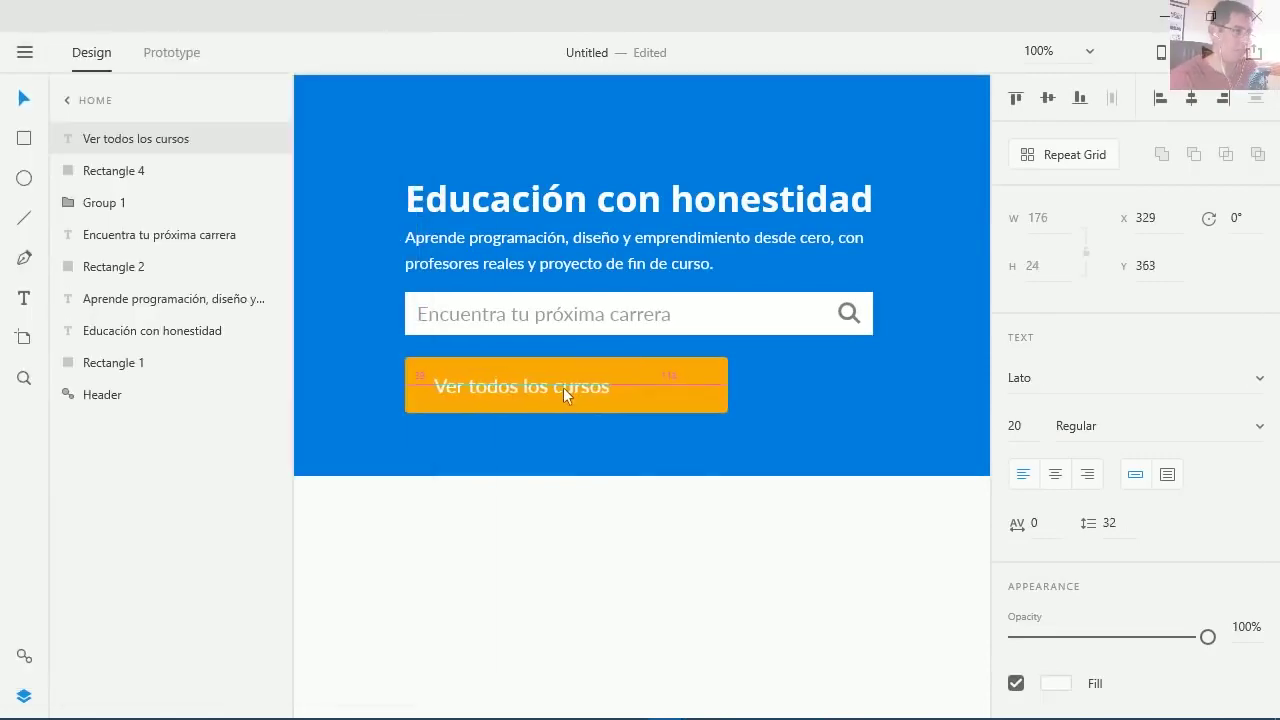
- Narrow the orange button rectangle from its right edge to fit the label
{"action": "left_click", "coordinate": [690, 400]}
{"action": "left_click_drag", "start_coordinate": [727, 385], "coordinate": [634, 380]}
{"action": "scroll", "coordinate": [634, 380], "scroll_direction": "up", "scroll_amount": 5}
{"action": "scroll", "coordinate": [560, 363], "scroll_direction": "down", "scroll_amount": 5}
{"action": "left_click", "coordinate": [586, 423]}
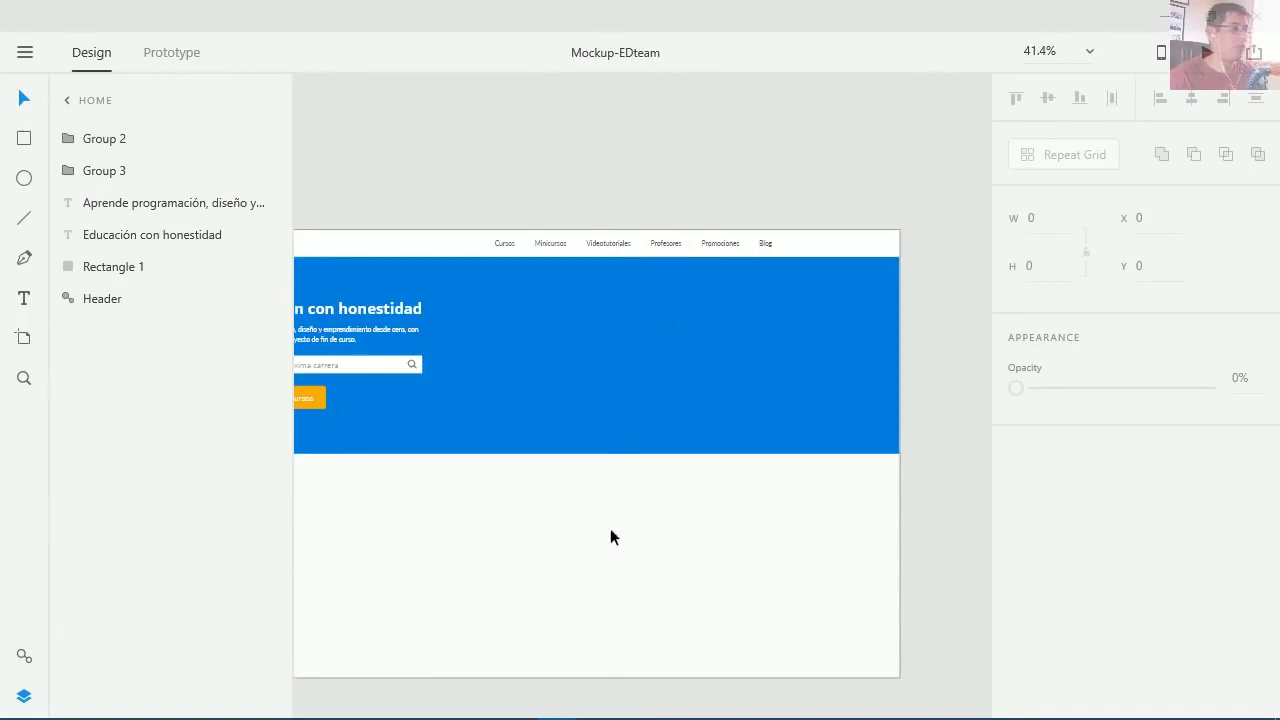
- Import laptop-EDteam.png from the desktop and place it on the blue hero's right half, overlapping its lower edge
{"action": "left_click", "coordinate": [25, 56]}
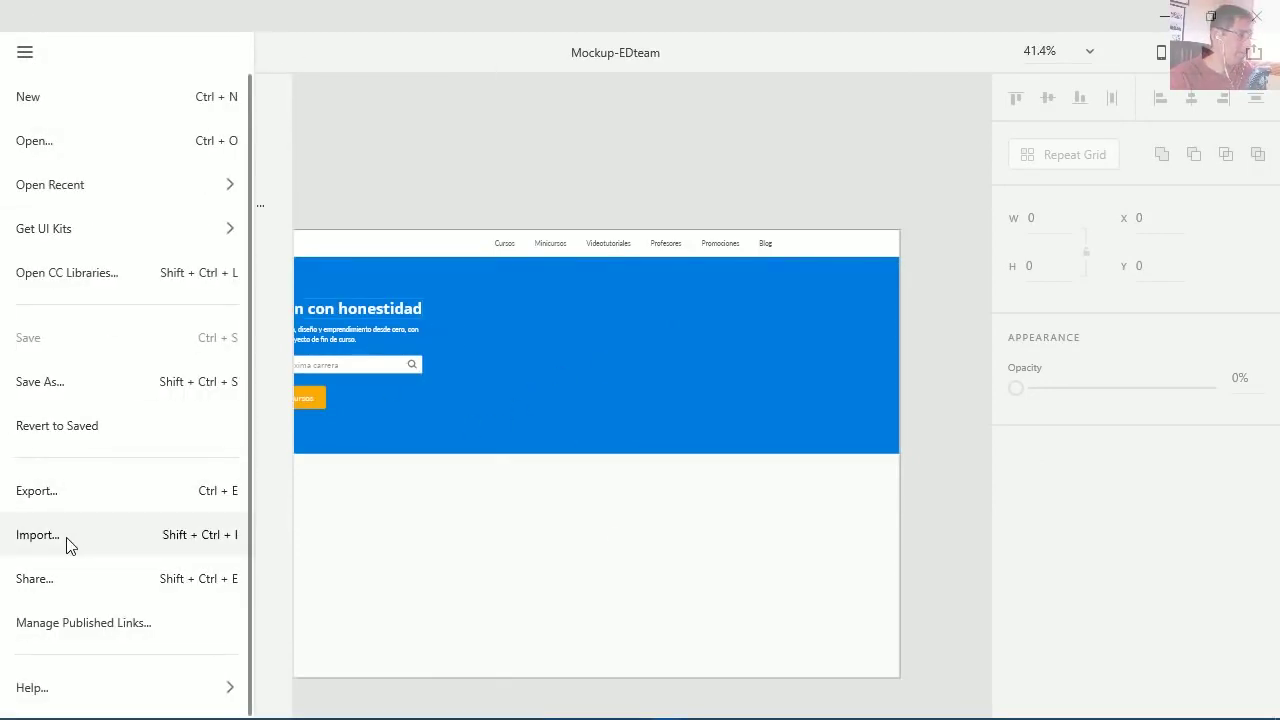
{"action": "left_click", "coordinate": [675, 500]}
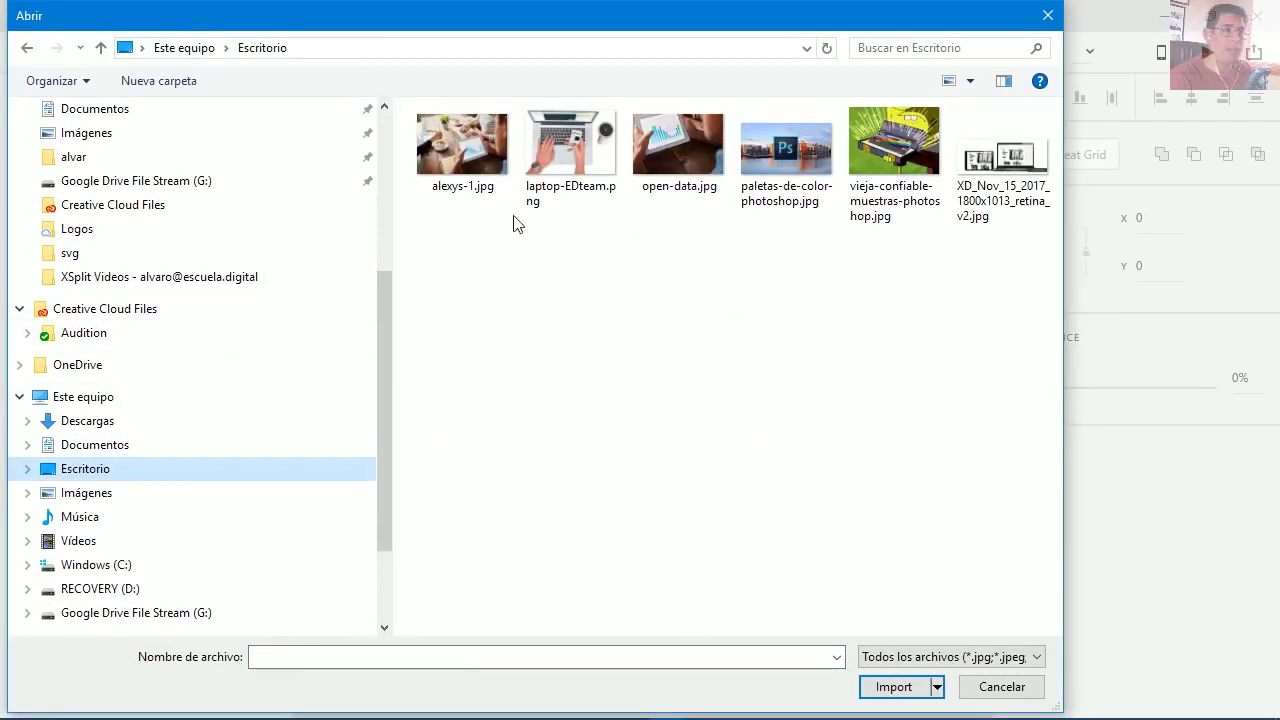
{"action": "double_click", "coordinate": [574, 160]}
{"action": "left_click_drag", "start_coordinate": [597, 447], "coordinate": [678, 396]}
{"action": "left_click", "coordinate": [747, 468]}
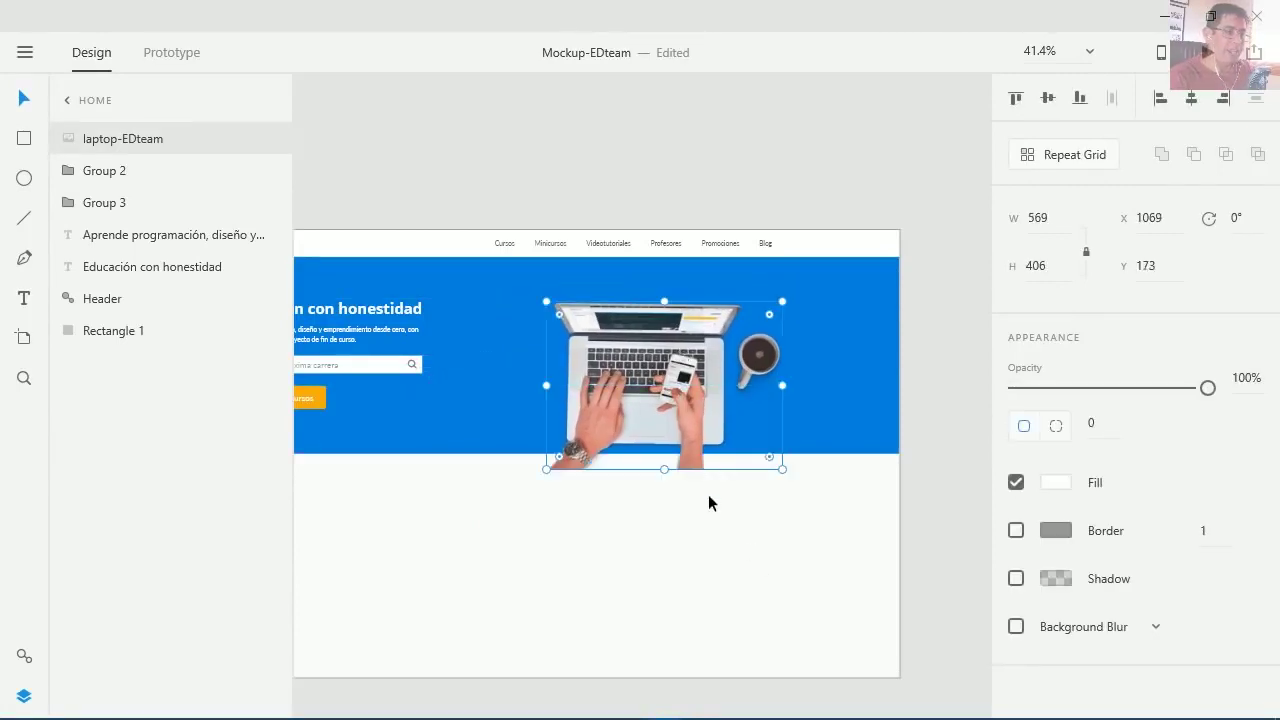
- Mask the laptop image with the blue hero rectangle to cut off the part extending below it
{"action": "scroll", "coordinate": [731, 506], "scroll_direction": "up", "scroll_amount": 5}
{"action": "left_click_drag", "start_coordinate": [600, 443], "coordinate": [851, 457]}
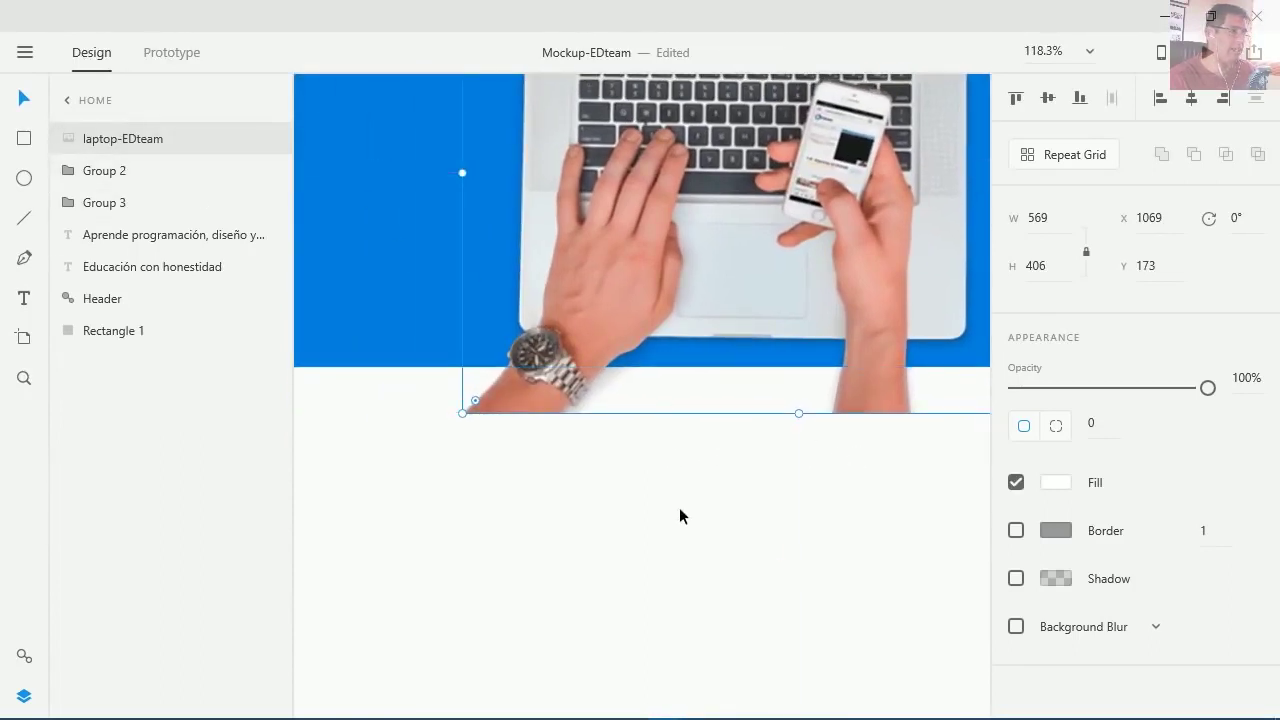
{"action": "scroll", "coordinate": [597, 457], "scroll_direction": "down", "scroll_amount": 5}
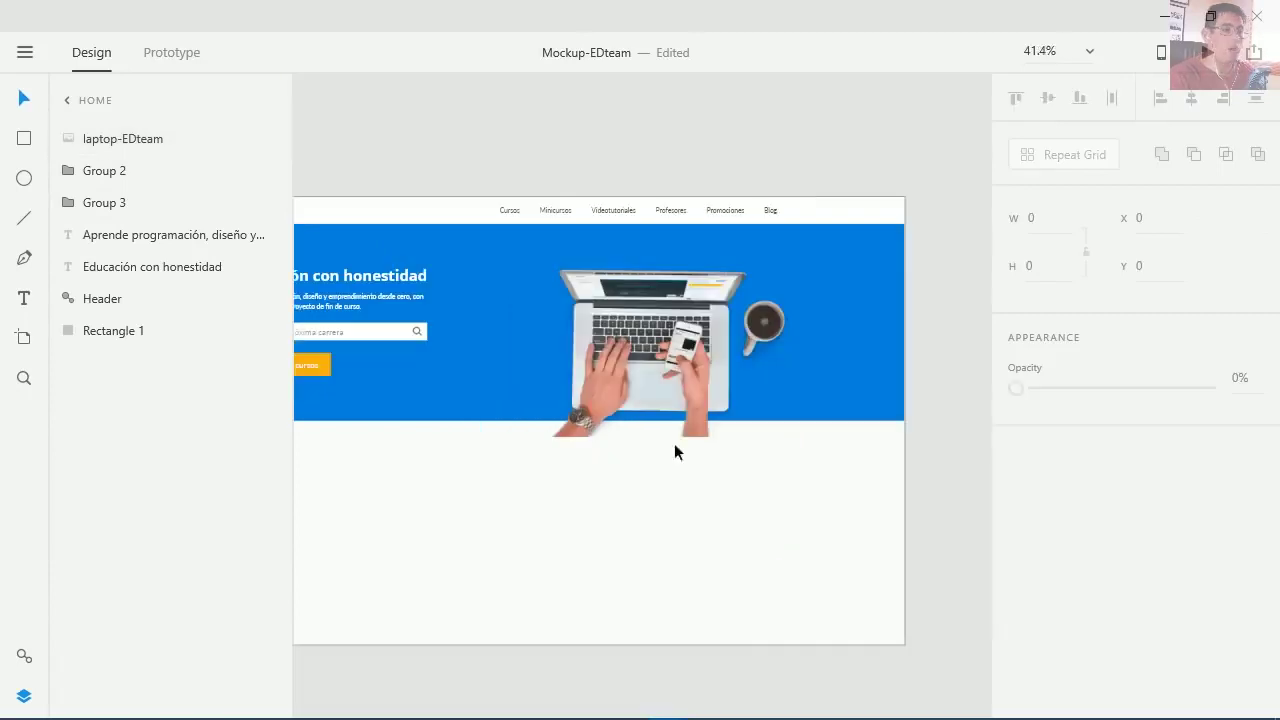
{"action": "left_click", "coordinate": [627, 353]}
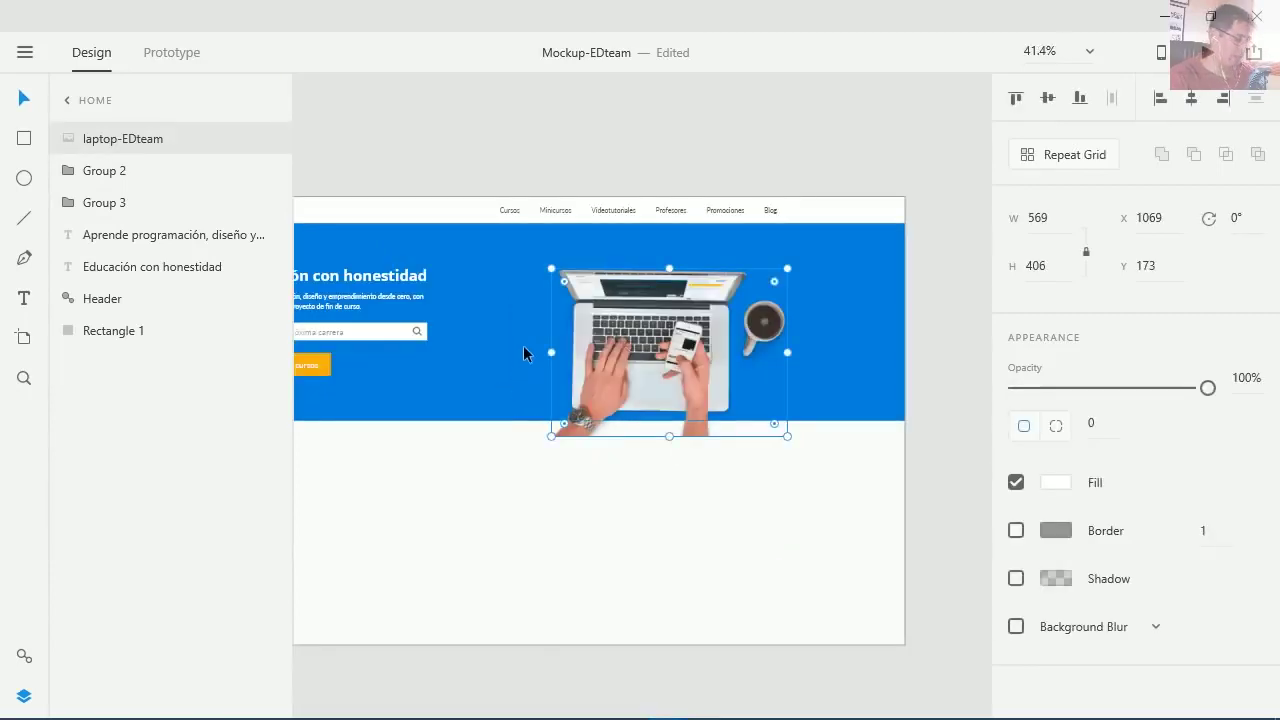
{"action": "left_click", "coordinate": [478, 345], "text": "shift"}
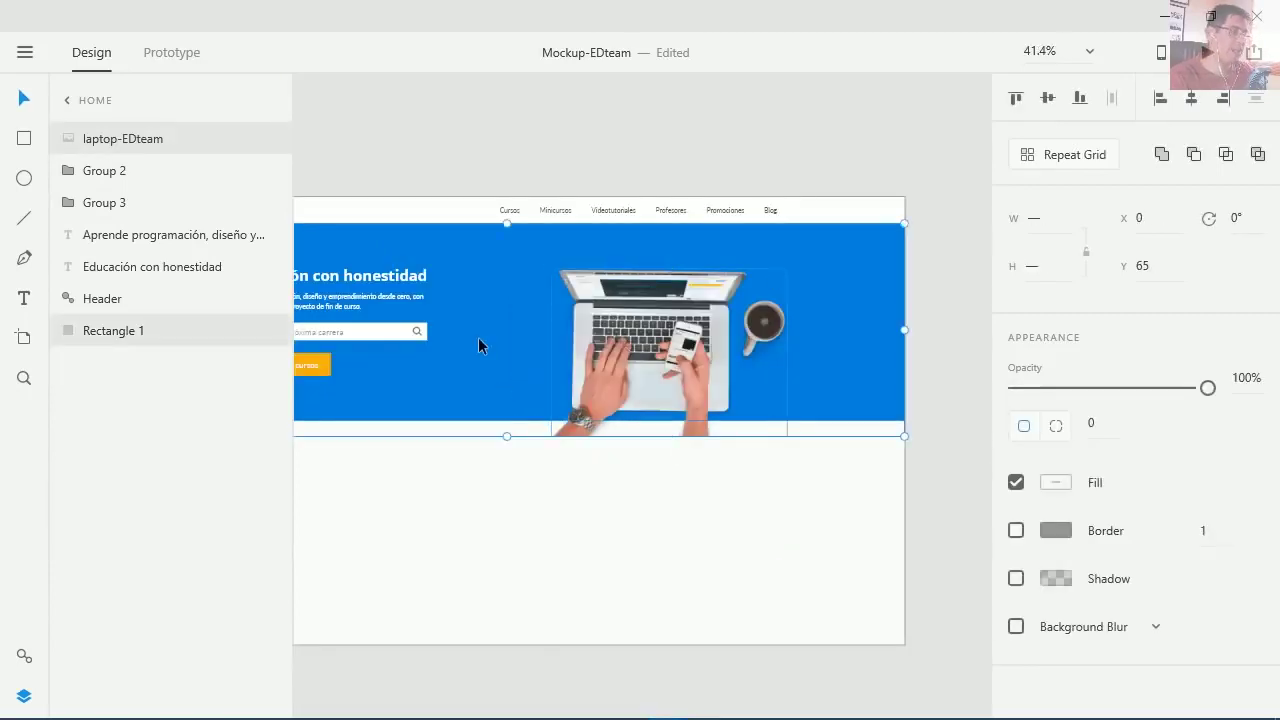
{"action": "right_click", "coordinate": [504, 307]}
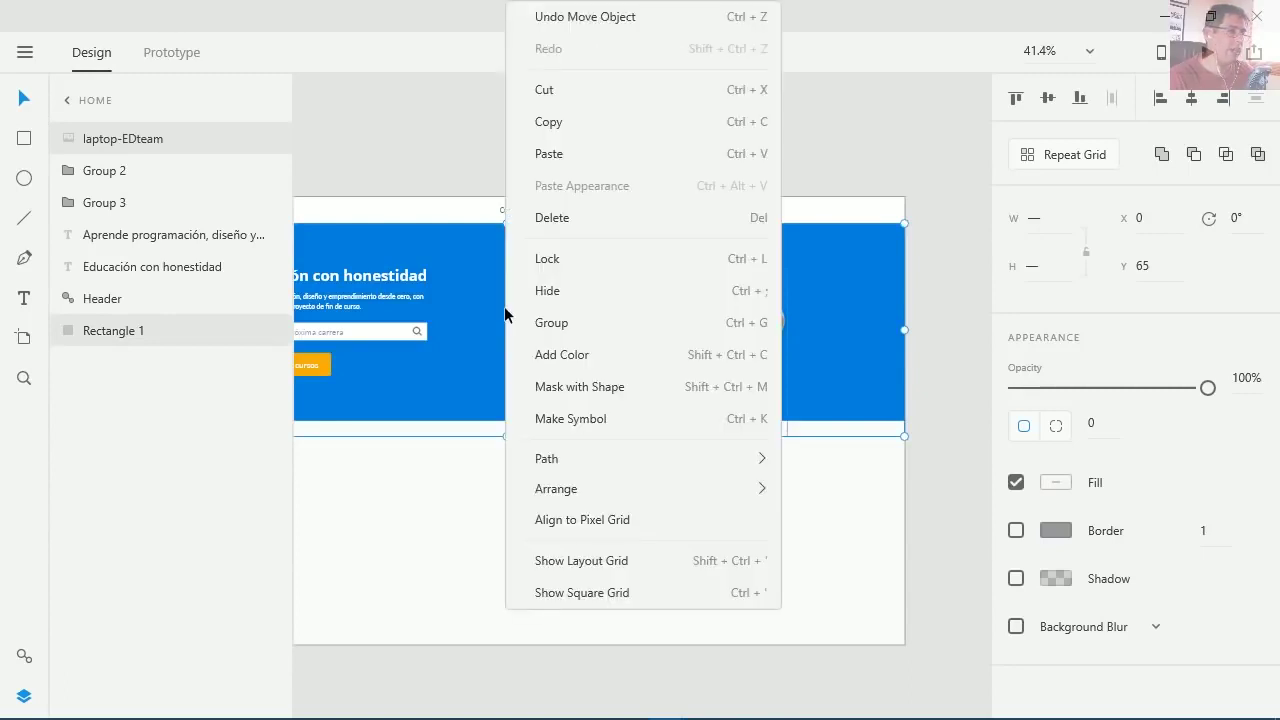
{"action": "left_click", "coordinate": [588, 388]}
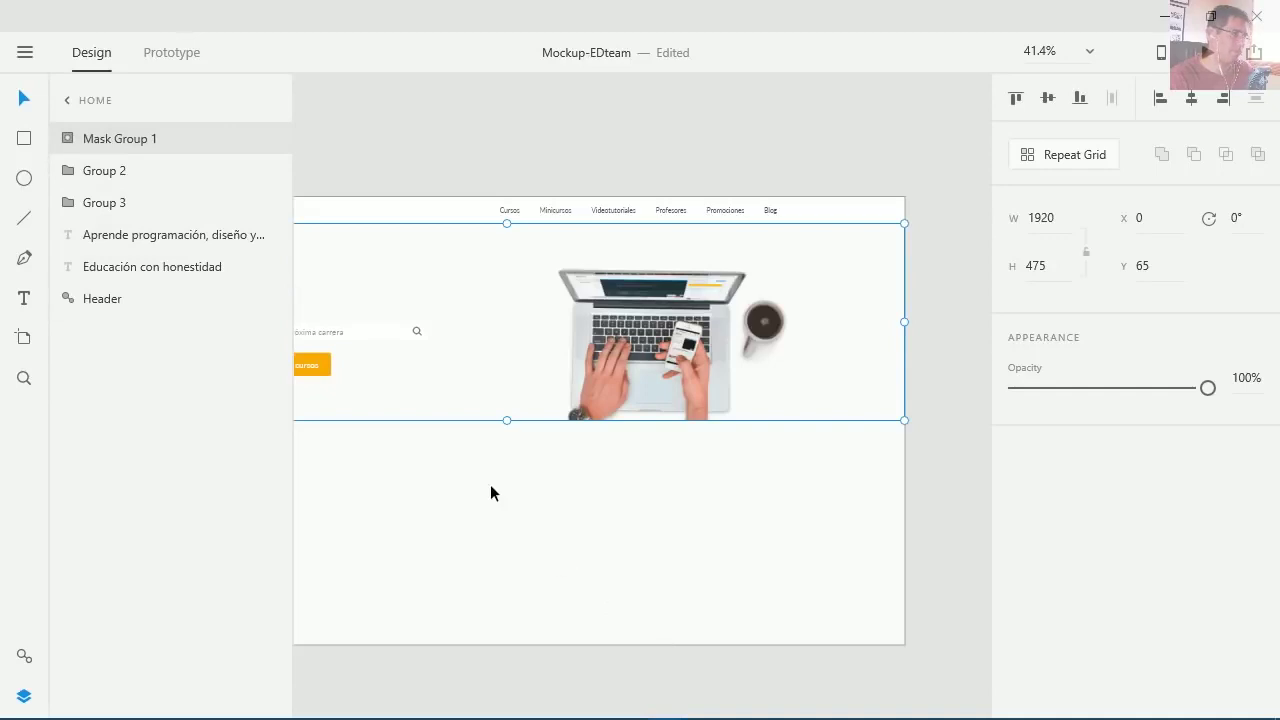
- Open the mask group's contents and try changing the fill colour of its rectangle
{"action": "double_click", "coordinate": [82, 140]}
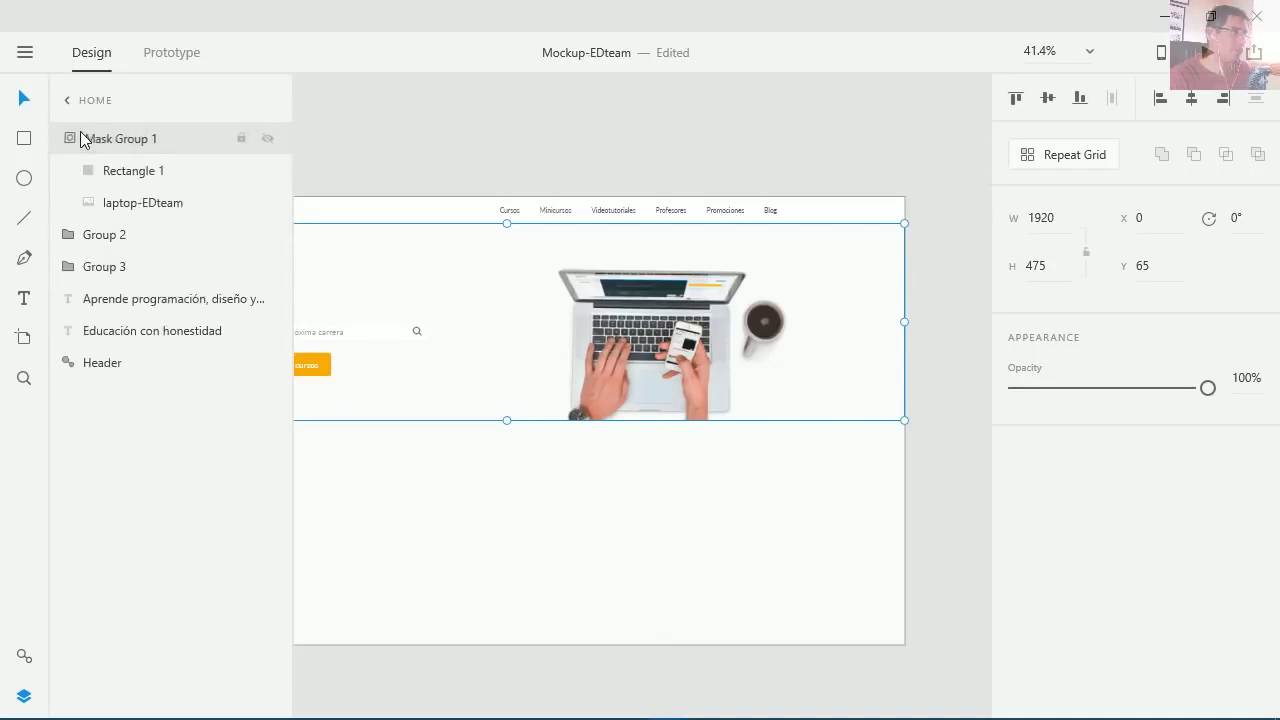
{"action": "left_click", "coordinate": [148, 204]}
{"action": "left_click", "coordinate": [154, 171]}
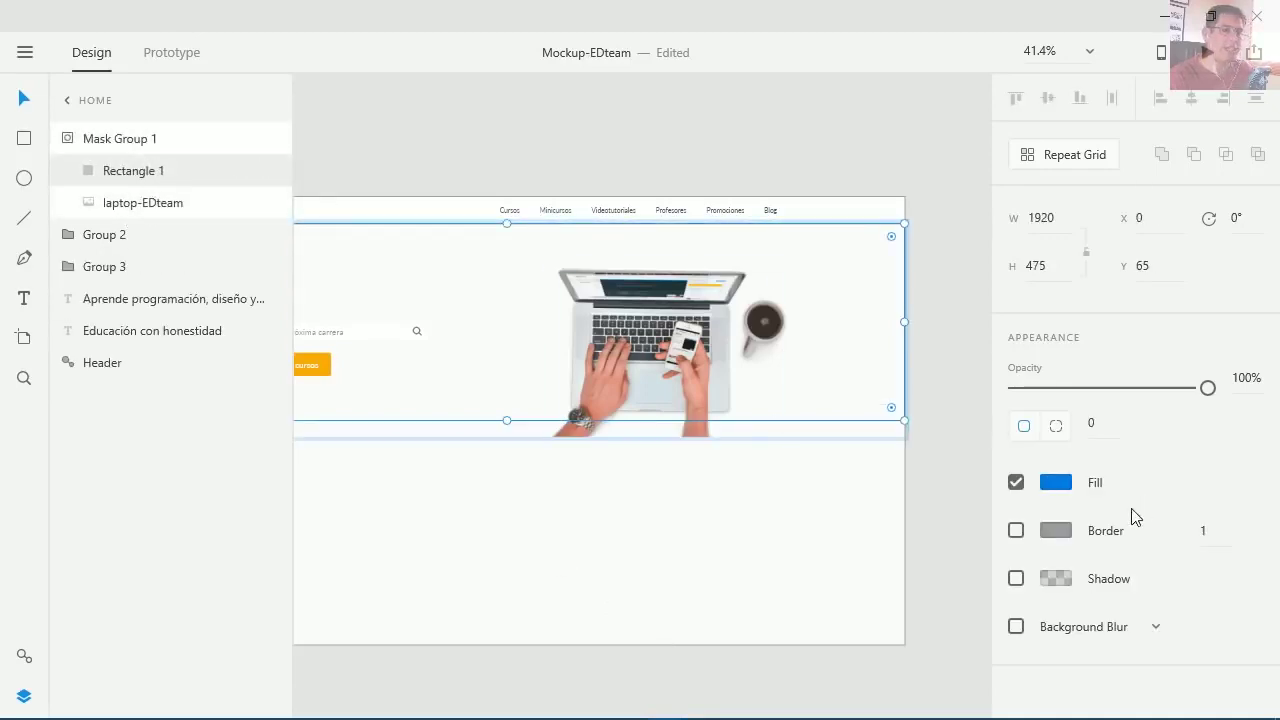
{"action": "left_click", "coordinate": [1063, 486]}
{"action": "left_click_drag", "start_coordinate": [889, 415], "coordinate": [912, 450]}
{"action": "left_click_drag", "start_coordinate": [954, 412], "coordinate": [954, 339]}
{"action": "left_click", "coordinate": [929, 339]}
{"action": "left_click", "coordinate": [876, 433]}
{"action": "left_click_drag", "start_coordinate": [876, 433], "coordinate": [929, 408]}
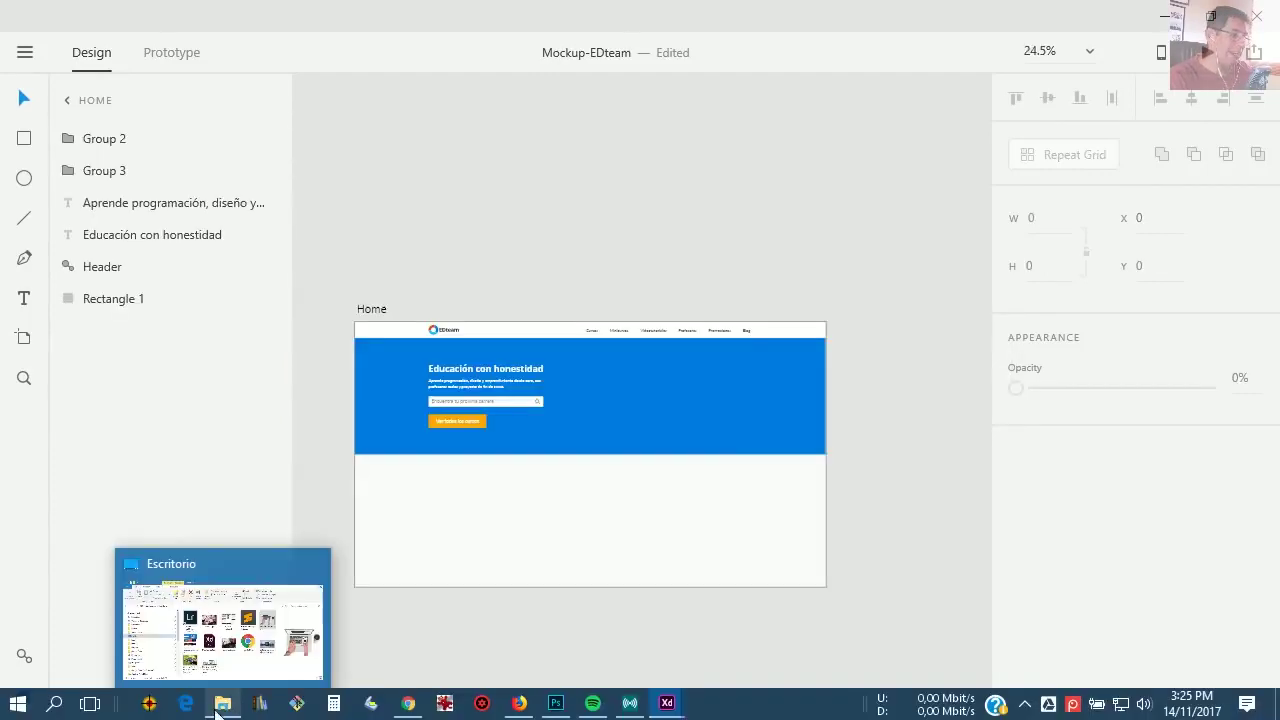
- Fill the blue hero rectangle with laptop-EDteam.png from the Escritorio folder in File Explorer
{"action": "left_click", "coordinate": [220, 706]}
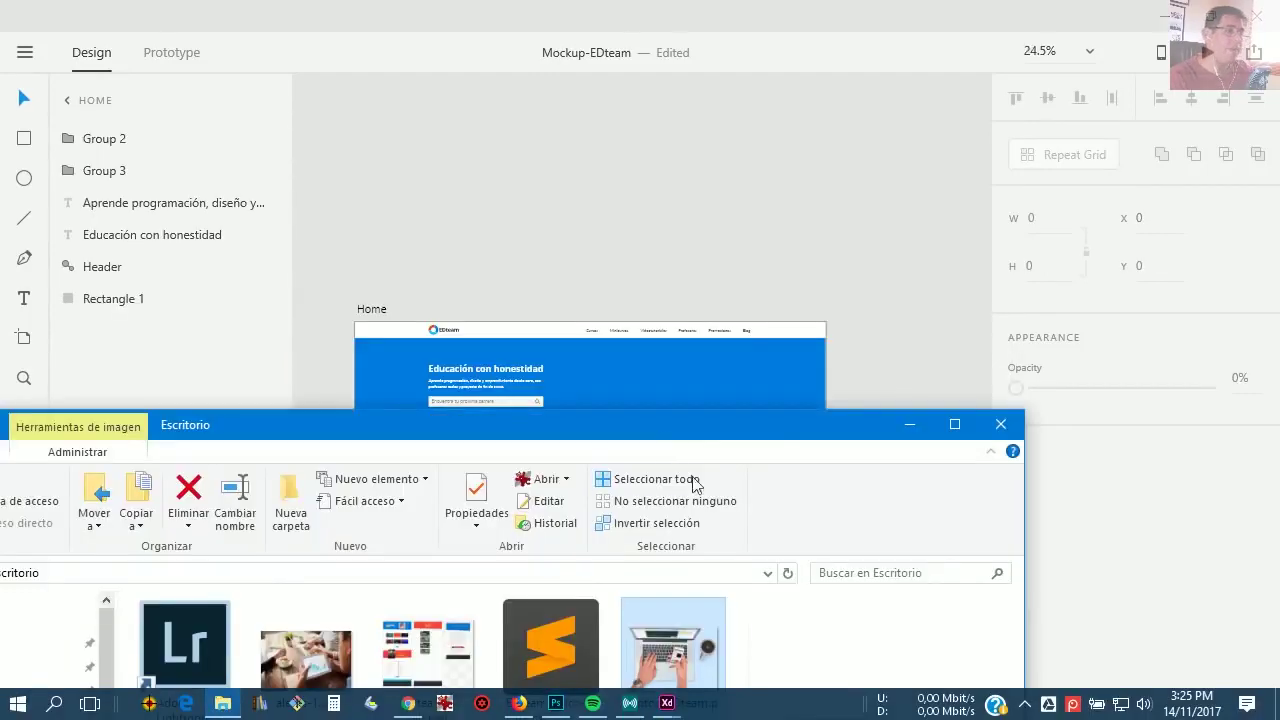
{"action": "left_click_drag", "start_coordinate": [655, 431], "coordinate": [395, 438]}
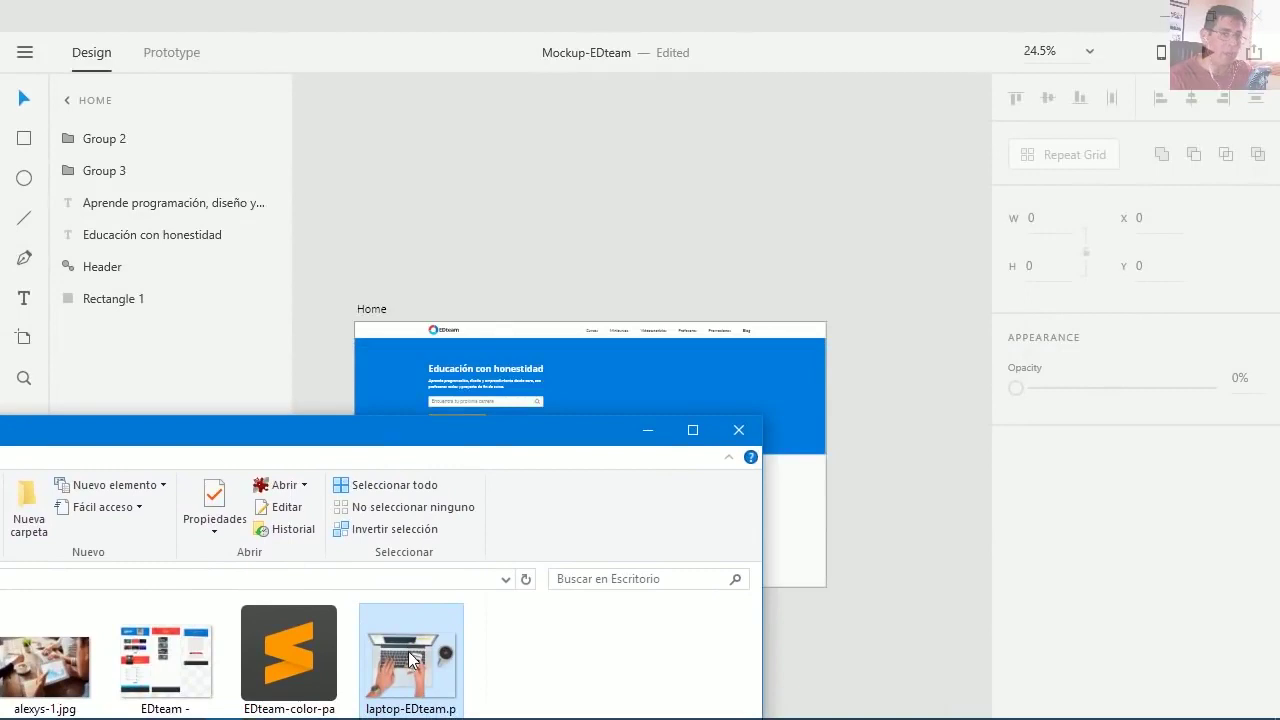
{"action": "left_click_drag", "start_coordinate": [416, 654], "coordinate": [666, 394]}
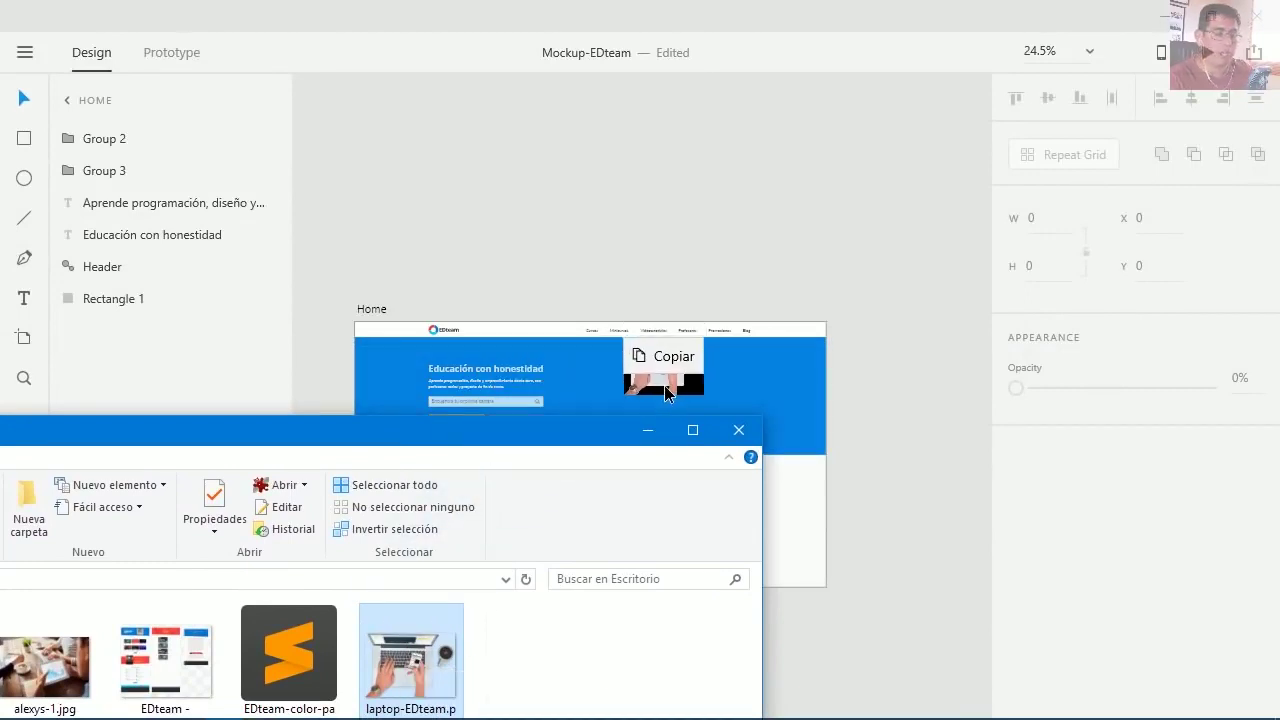
{"action": "left_click_drag", "start_coordinate": [664, 385], "coordinate": [664, 385]}
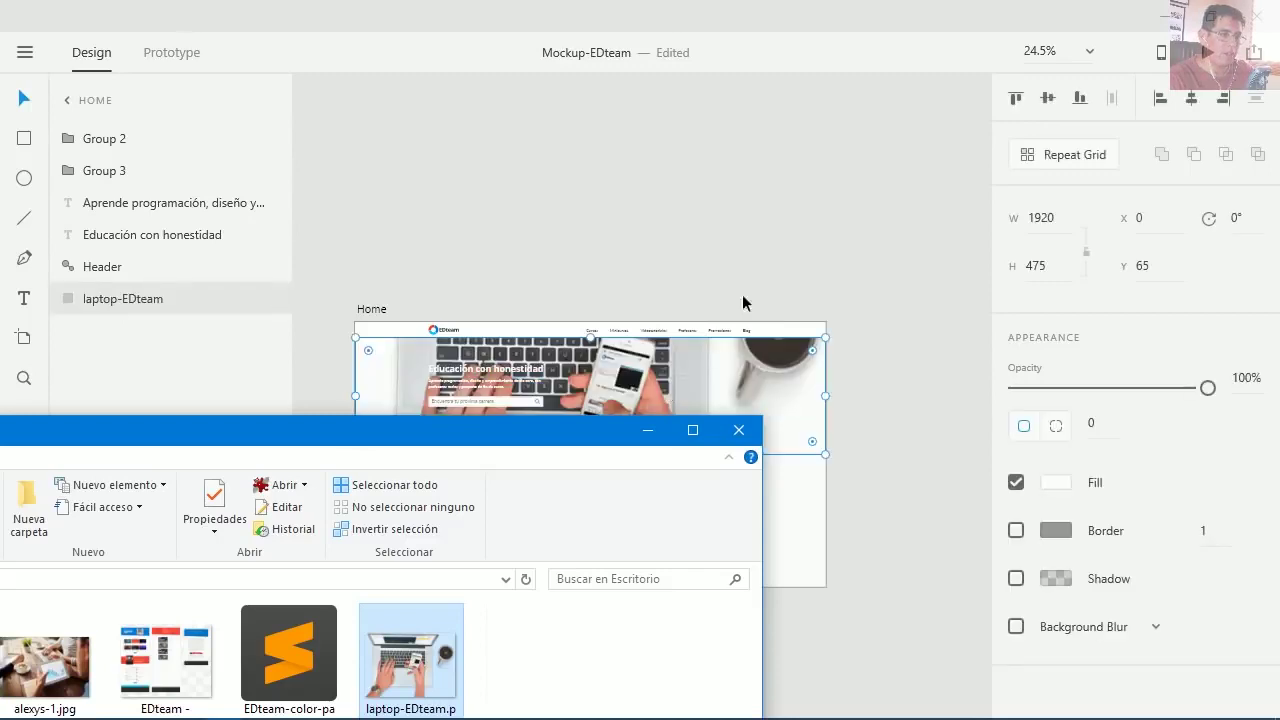
{"action": "left_click", "coordinate": [747, 274]}
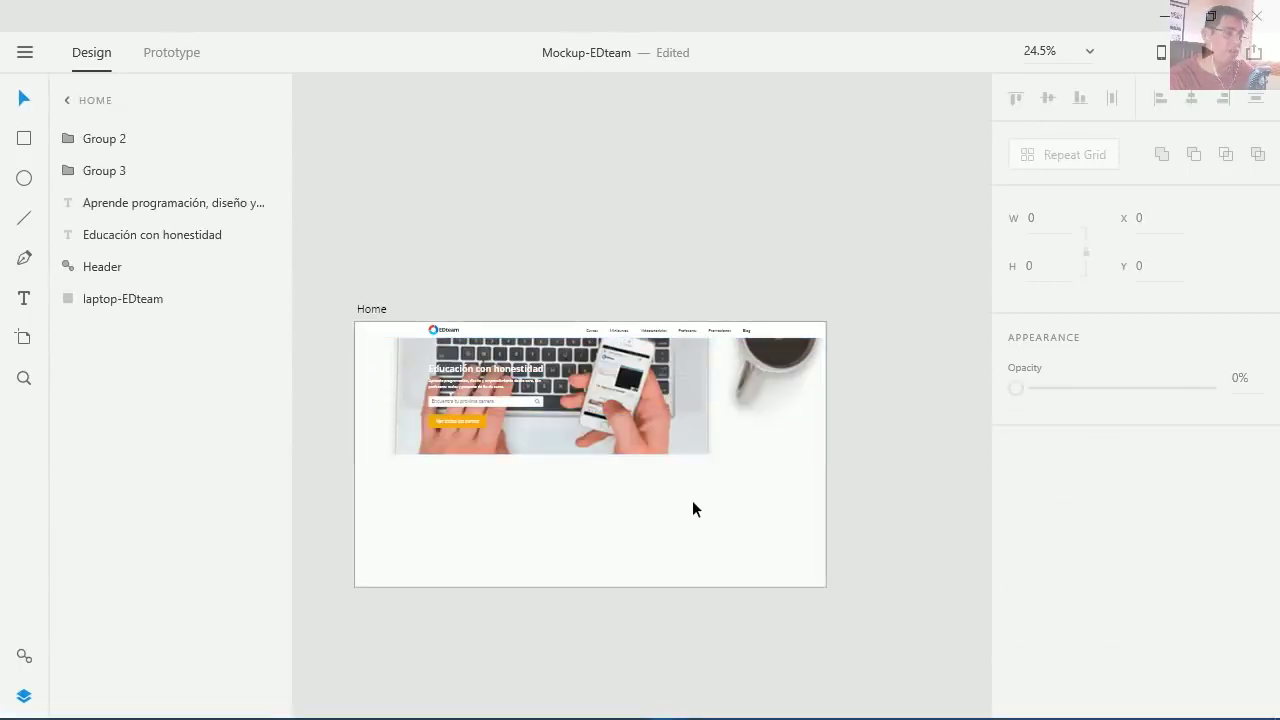
- Convert the blue hero rectangle to a path
{"action": "left_click", "coordinate": [795, 418]}
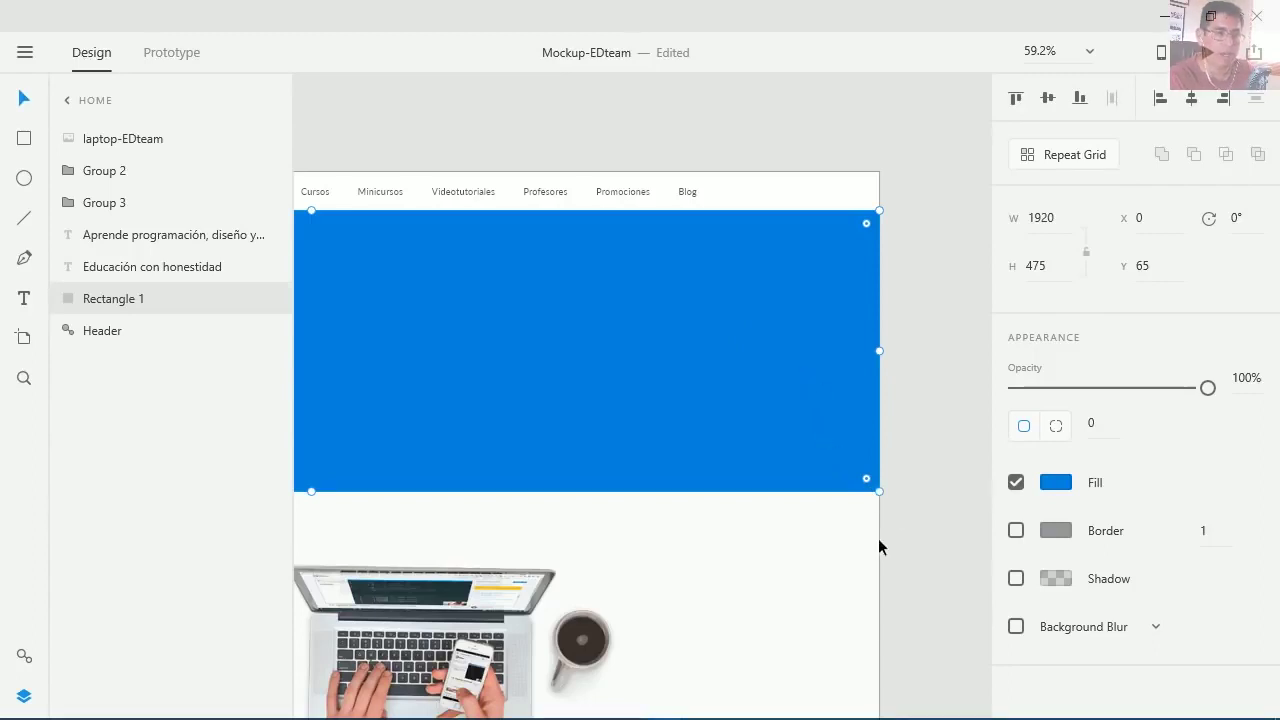
{"action": "left_click", "coordinate": [898, 481]}
{"action": "key", "text": "ctrl+1"}
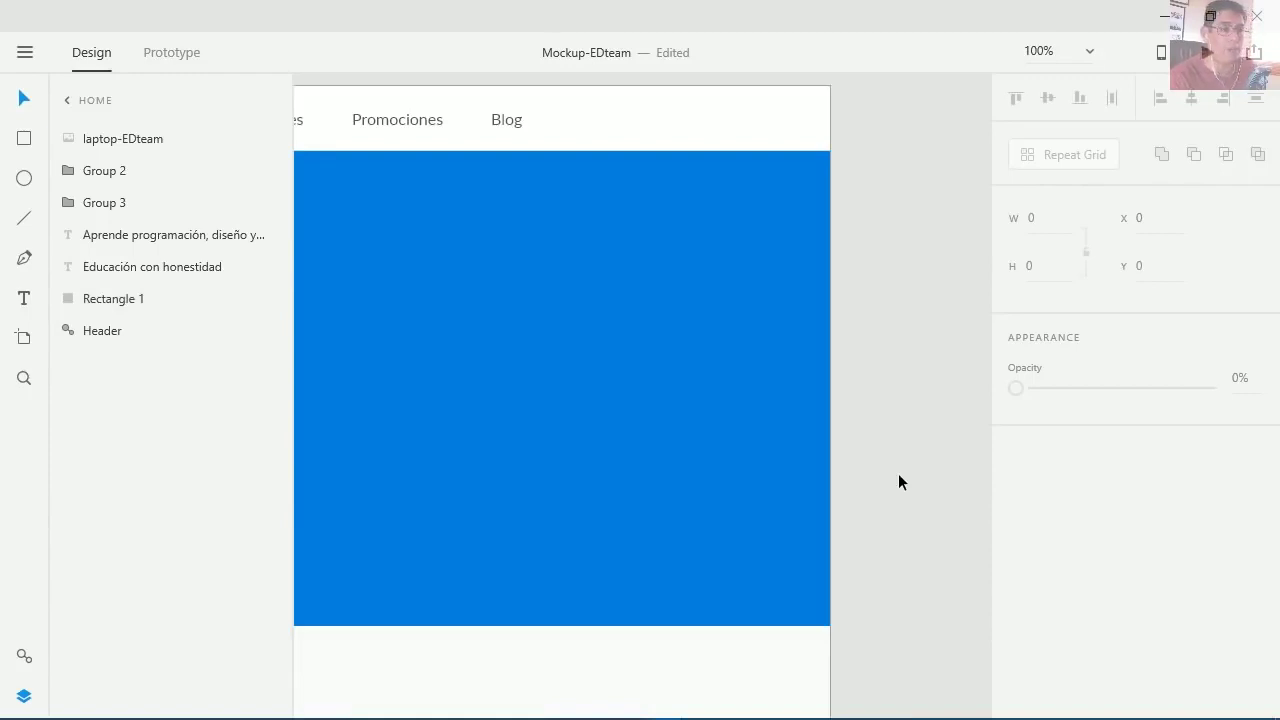
{"action": "right_click", "coordinate": [587, 236]}
{"action": "mouse_move", "coordinate": [660, 432]}
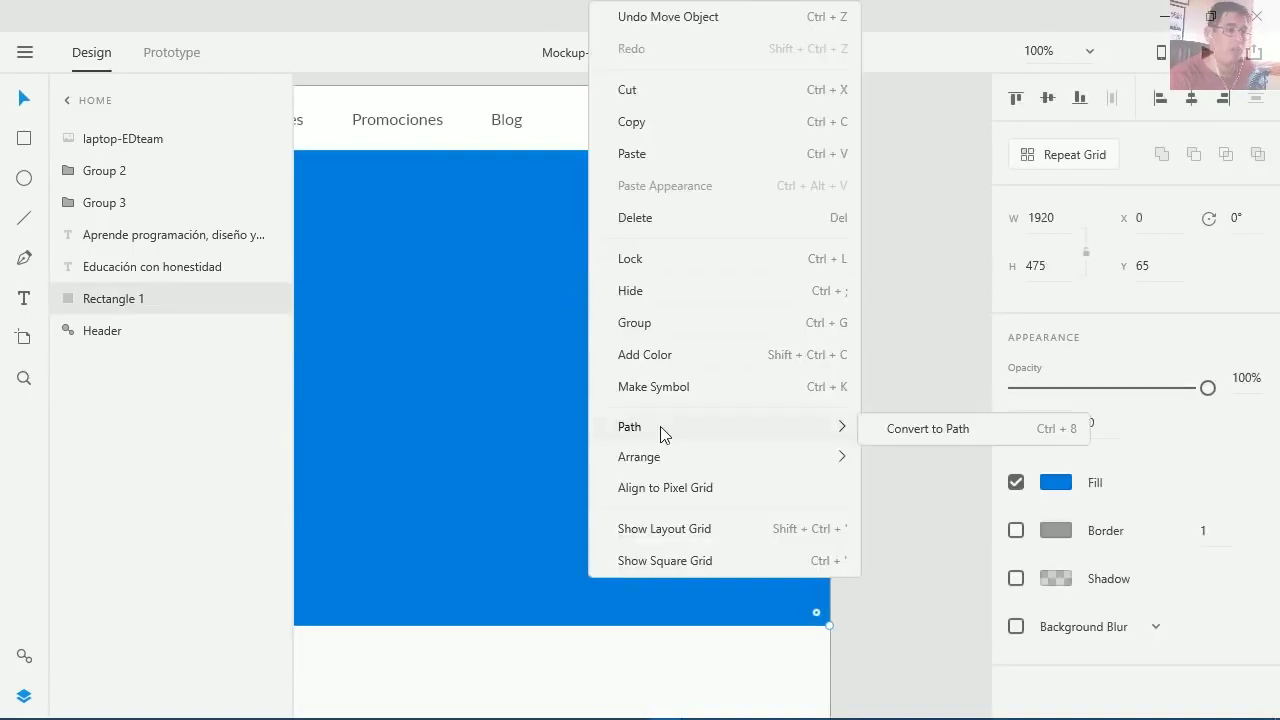
{"action": "left_click", "coordinate": [947, 443]}
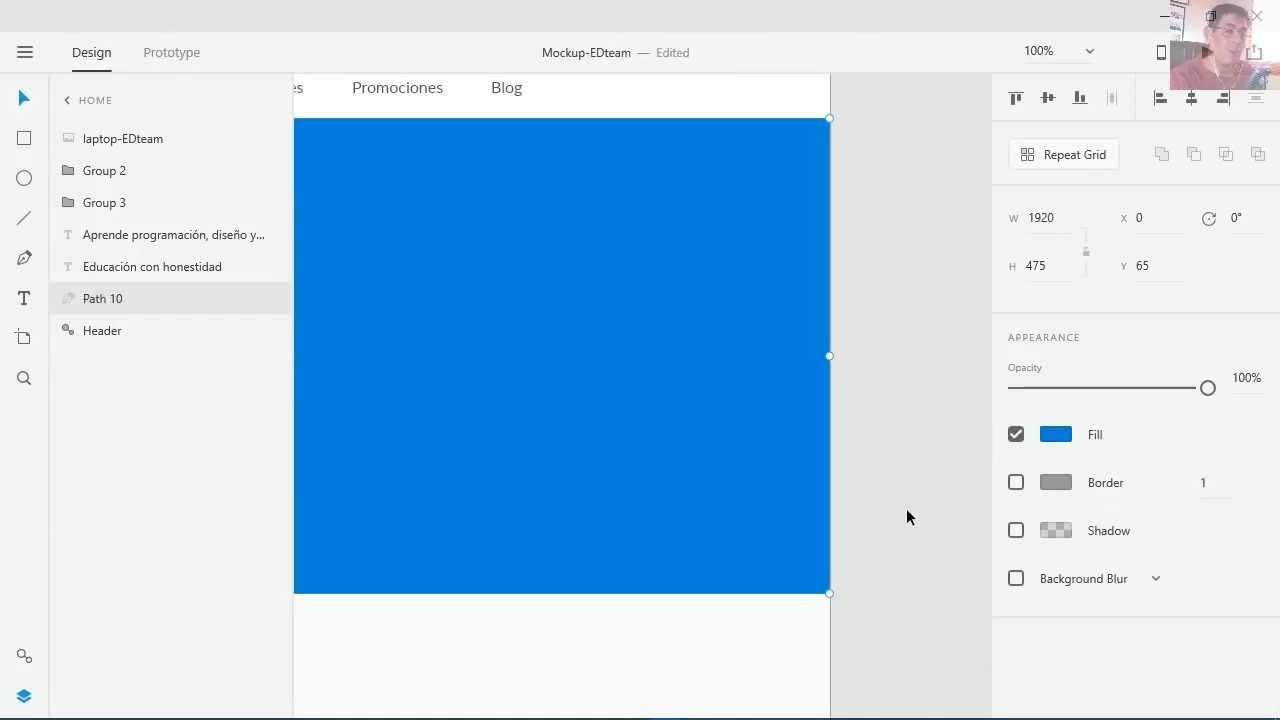
- Lower the bottom-right anchor point of the blue path to give the hero a slanted lower edge
{"action": "double_click", "coordinate": [710, 498]}
{"action": "scroll", "coordinate": [800, 530], "scroll_direction": "down", "scroll_amount": 2}
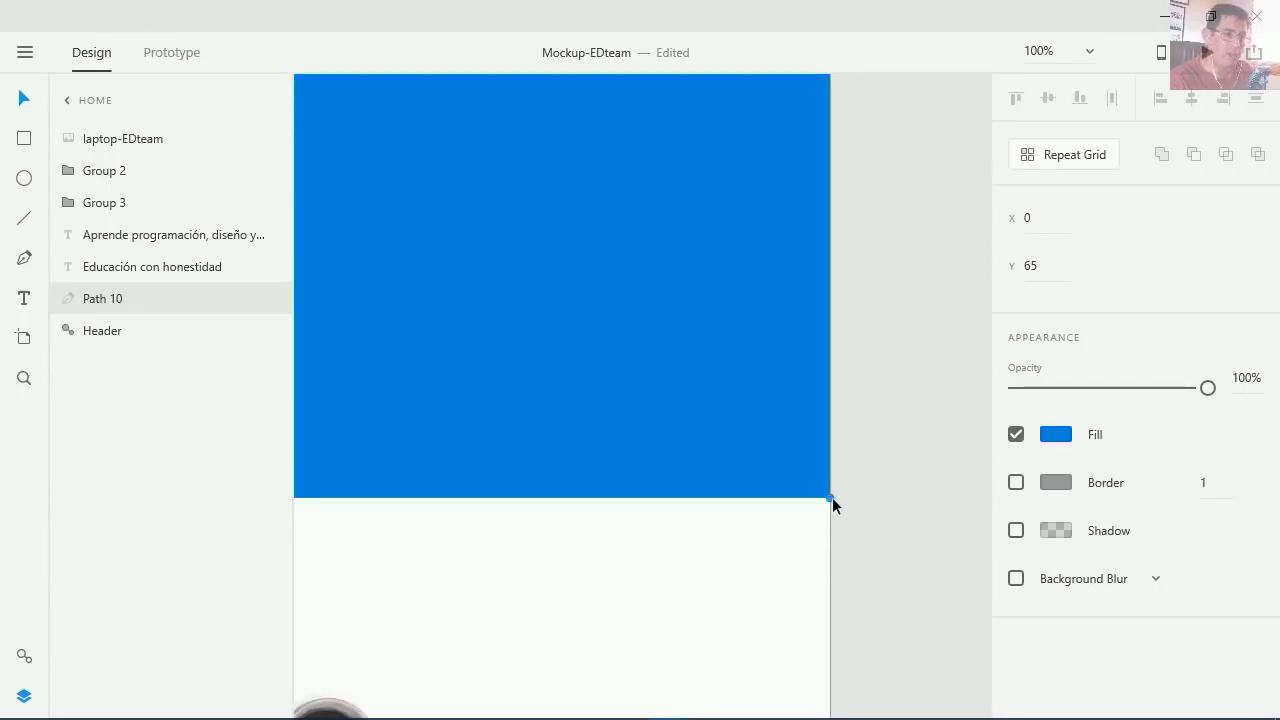
{"action": "left_click_drag", "start_coordinate": [829, 499], "coordinate": [834, 651]}
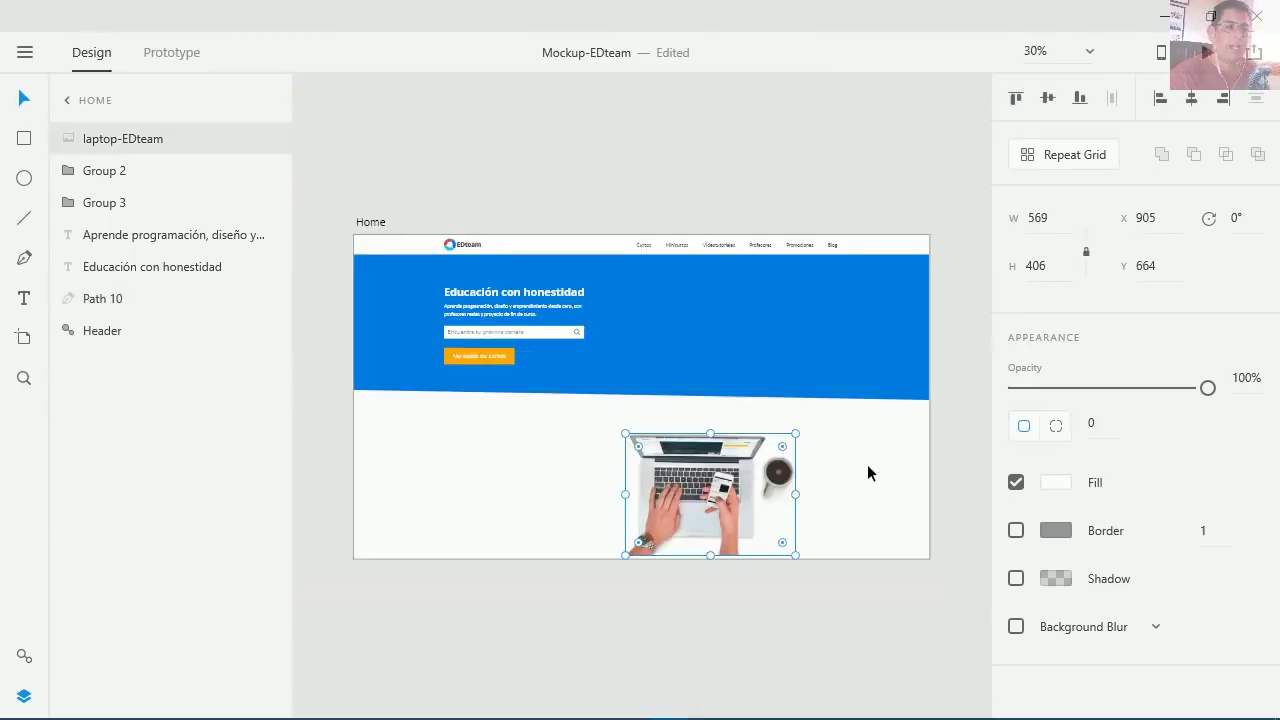
- Move the laptop image onto the right half of the blue hero and check its placement against the layout grid
{"action": "left_click_drag", "start_coordinate": [708, 484], "coordinate": [805, 249]}
{"action": "left_click", "coordinate": [810, 483]}
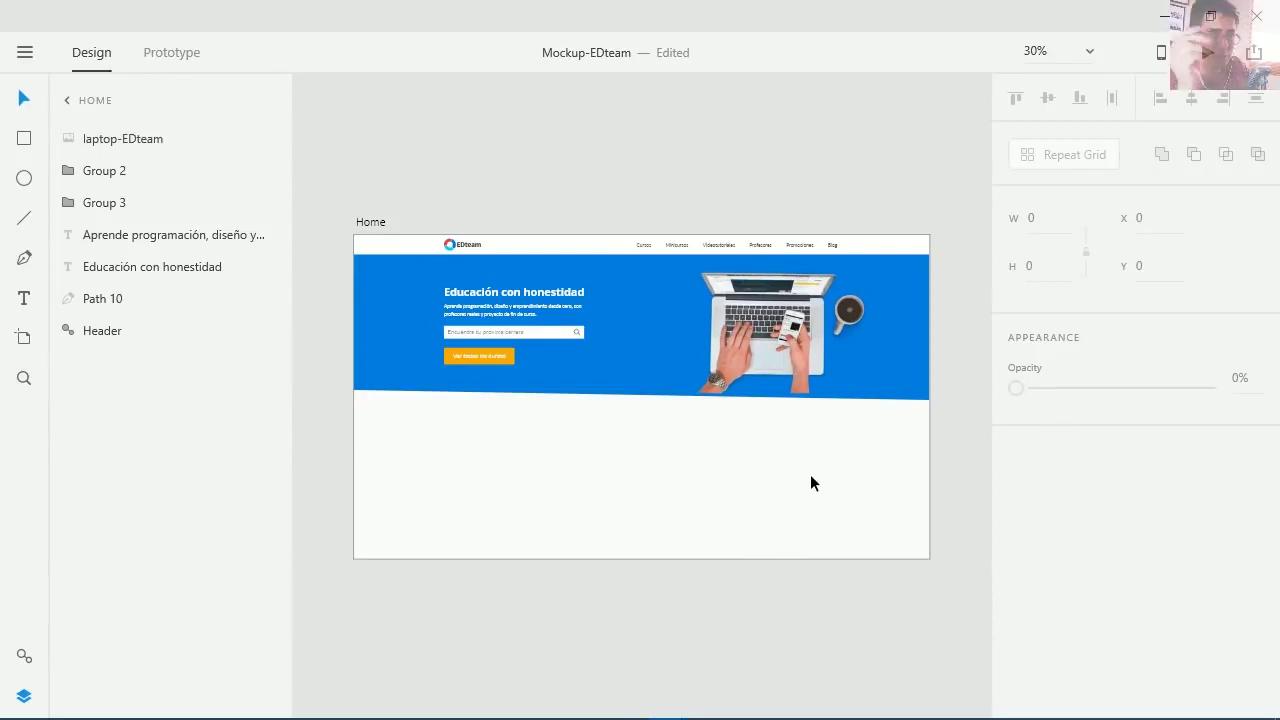
{"action": "key", "text": "ctrl+shift+apostrophe"}
{"action": "key", "text": "ctrl+shift+apostrophe"}
{"action": "key", "text": "ctrl+shift+apostrophe"}
{"action": "key", "text": "ctrl+shift+apostrophe"}
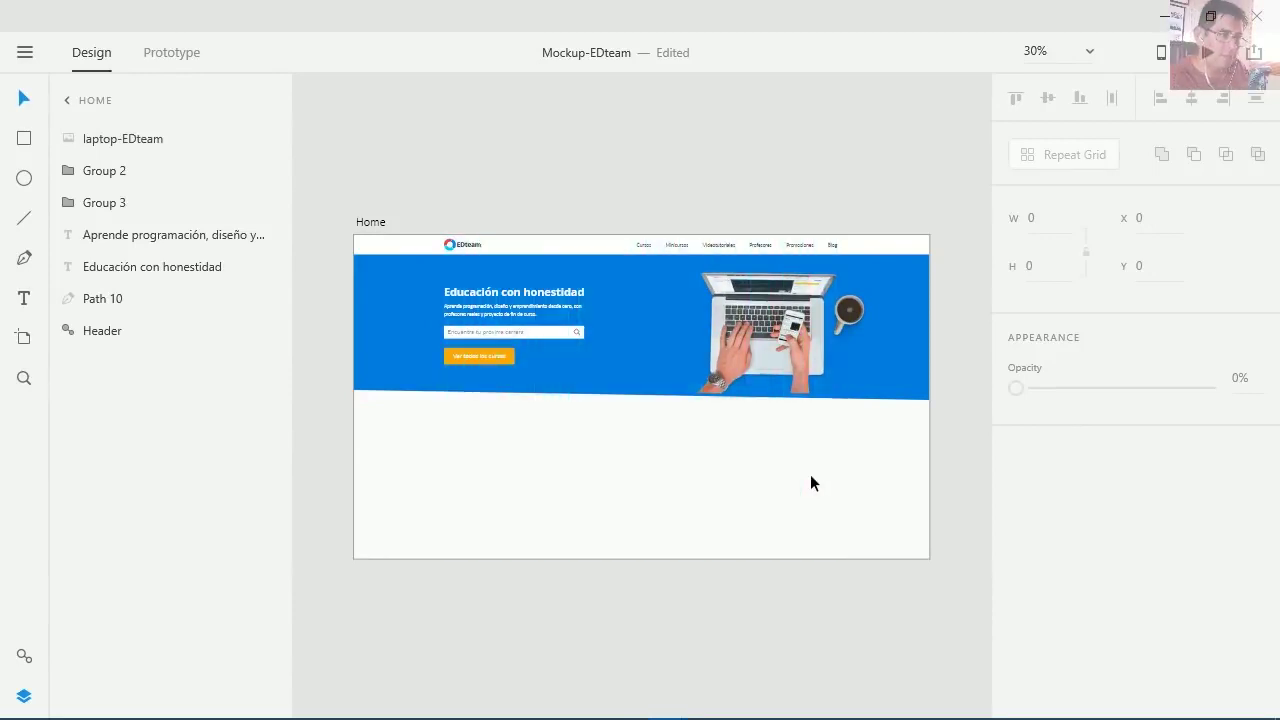
{"action": "key", "text": "ctrl+shift+apostrophe"}
{"action": "key", "text": "ctrl+shift+apostrophe"}
{"action": "key", "text": "ctrl+shift+apostrophe"}
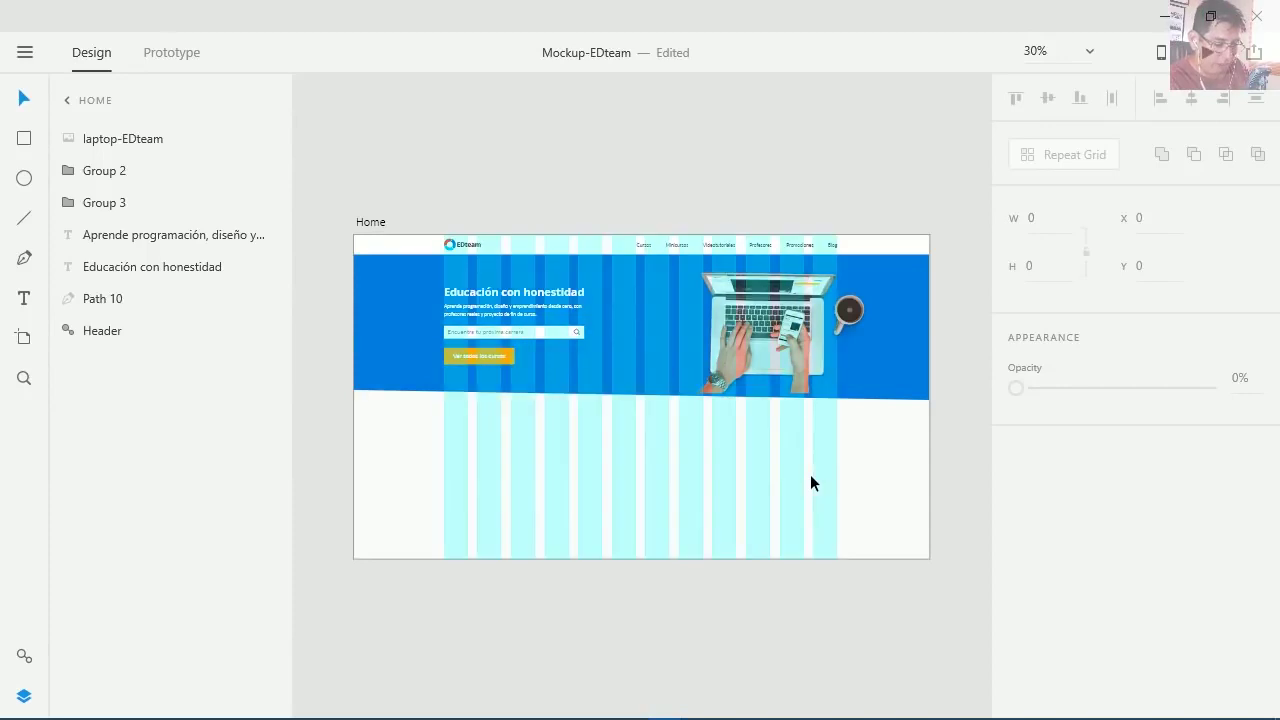
{"action": "key", "text": "ctrl+shift+apostrophe"}
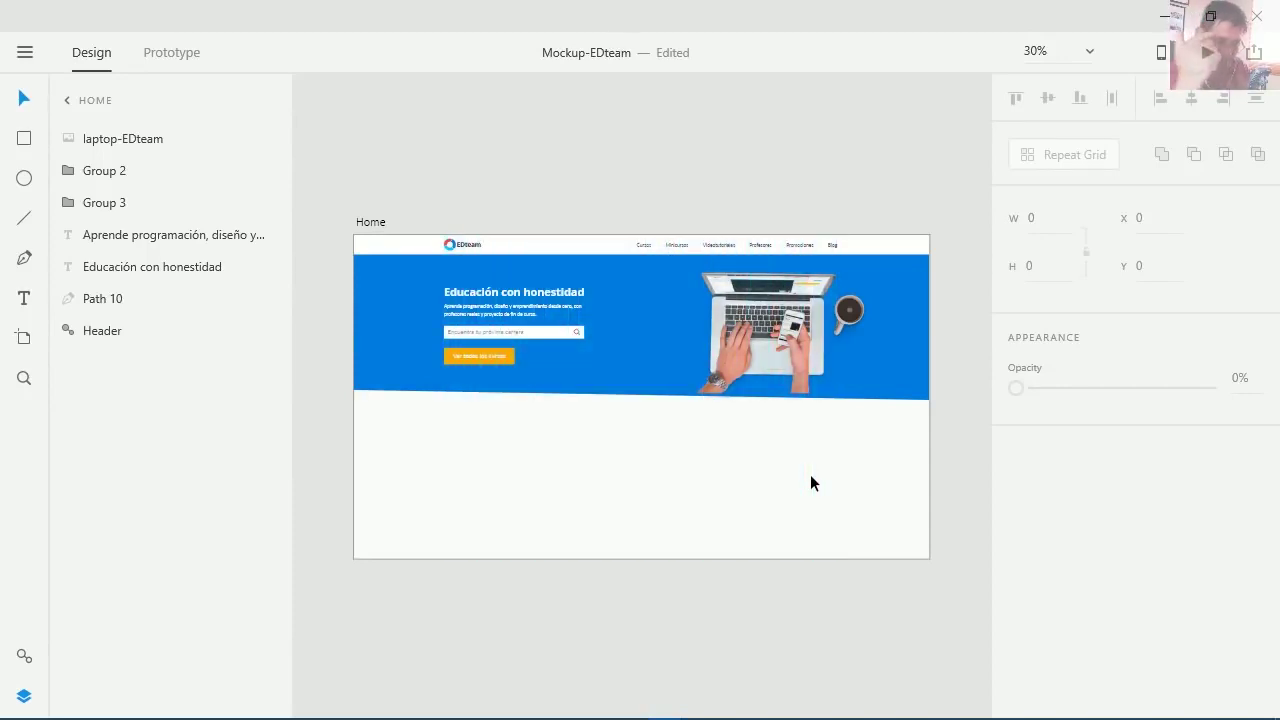
- Enlarge the laptop image to about 615 by 439, align it with the layout grid's right edge, and hide the grid
{"action": "key", "text": "ctrl+shift+apostrophe"}
{"action": "scroll", "coordinate": [810, 483], "scroll_direction": "up", "scroll_amount": 3}
{"action": "left_click", "coordinate": [853, 239]}
{"action": "left_click_drag", "start_coordinate": [582, 361], "coordinate": [514, 380]}
{"action": "key", "text": "shift+Up"}
{"action": "key", "text": "Up"}
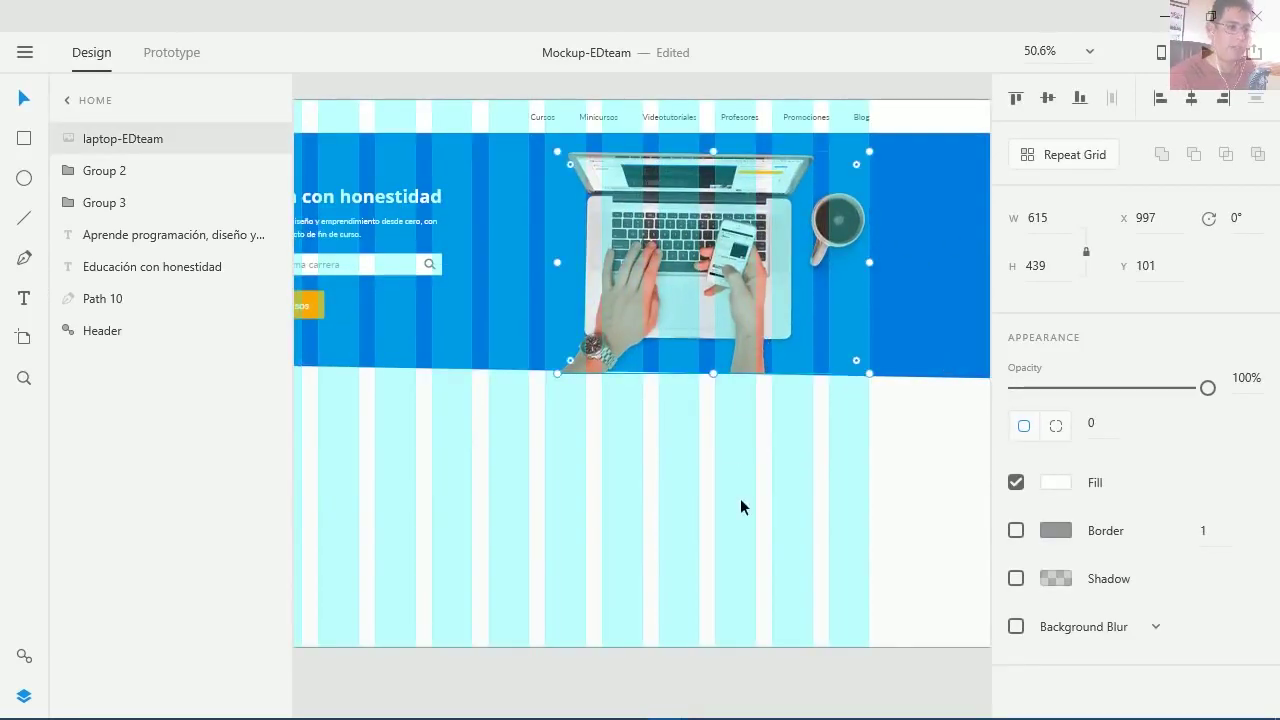
{"action": "left_click", "coordinate": [923, 482]}
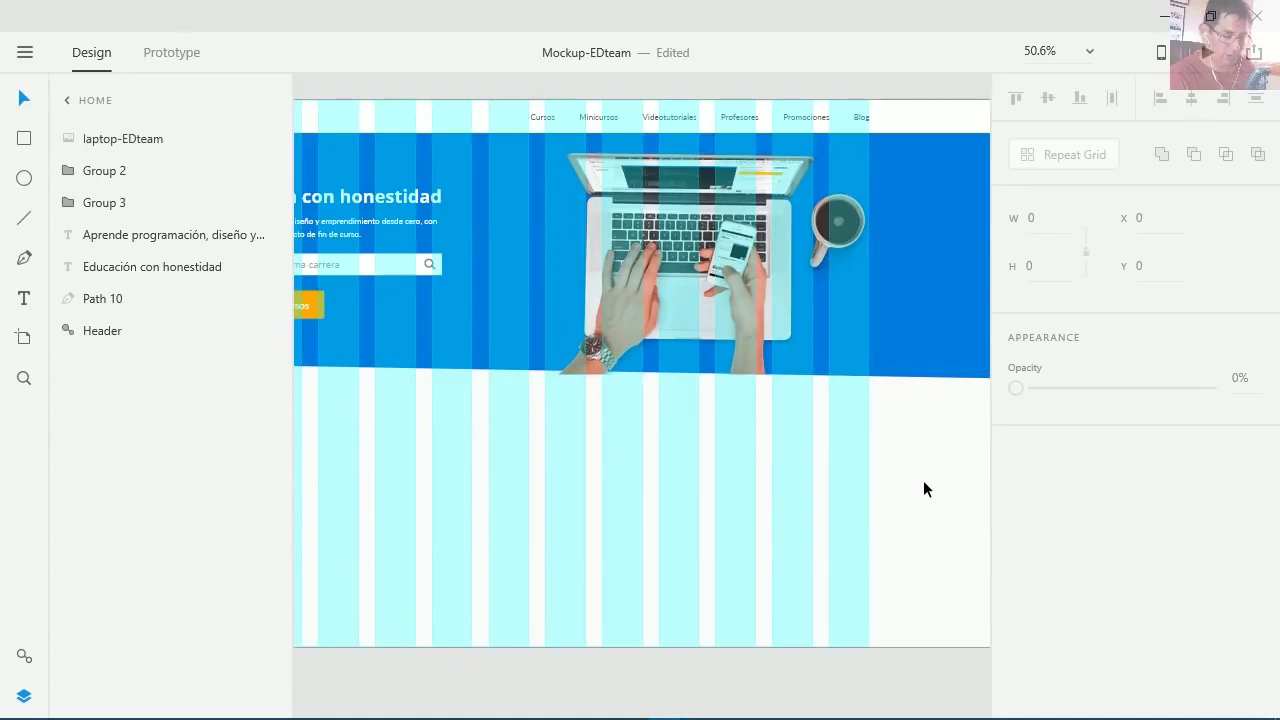
{"action": "key", "text": "ctrl+shift+apostrophe"}
- Try to mask the laptop image with the original blue hero path, and undo the mask
{"action": "left_click", "coordinate": [740, 280]}
{"action": "left_click", "coordinate": [898, 289], "text": "shift"}
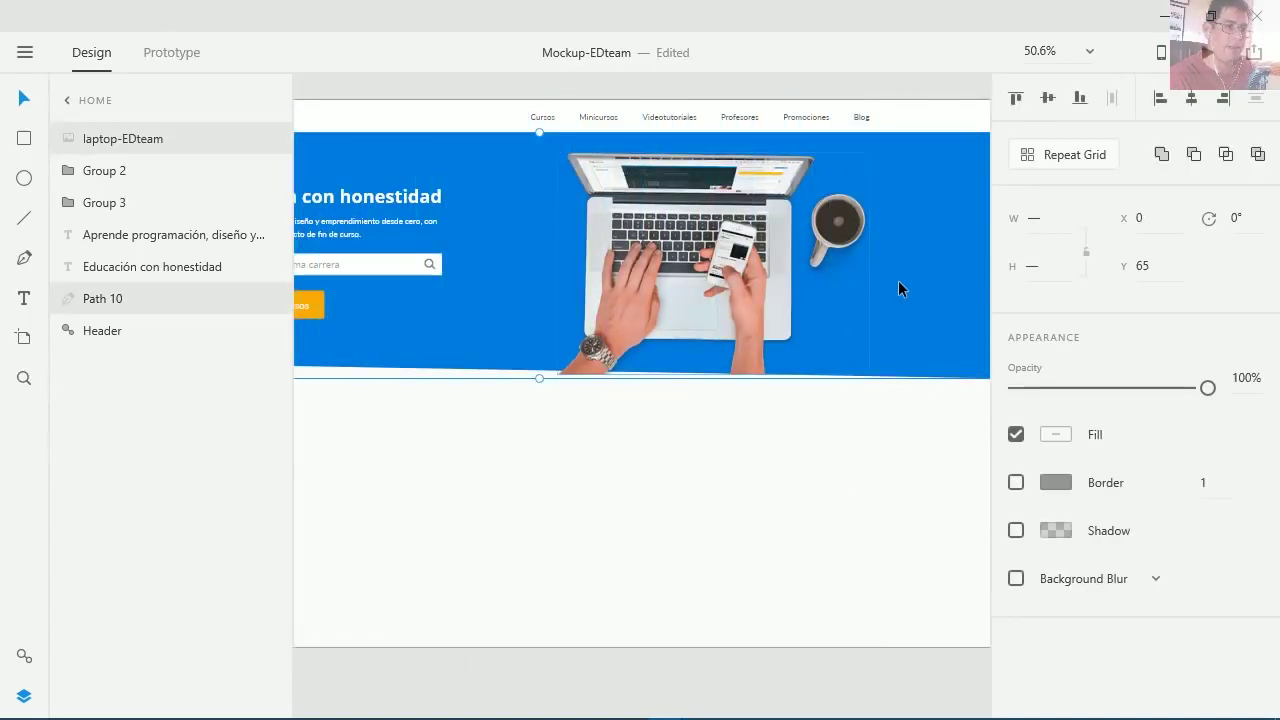
{"action": "right_click", "coordinate": [898, 289]}
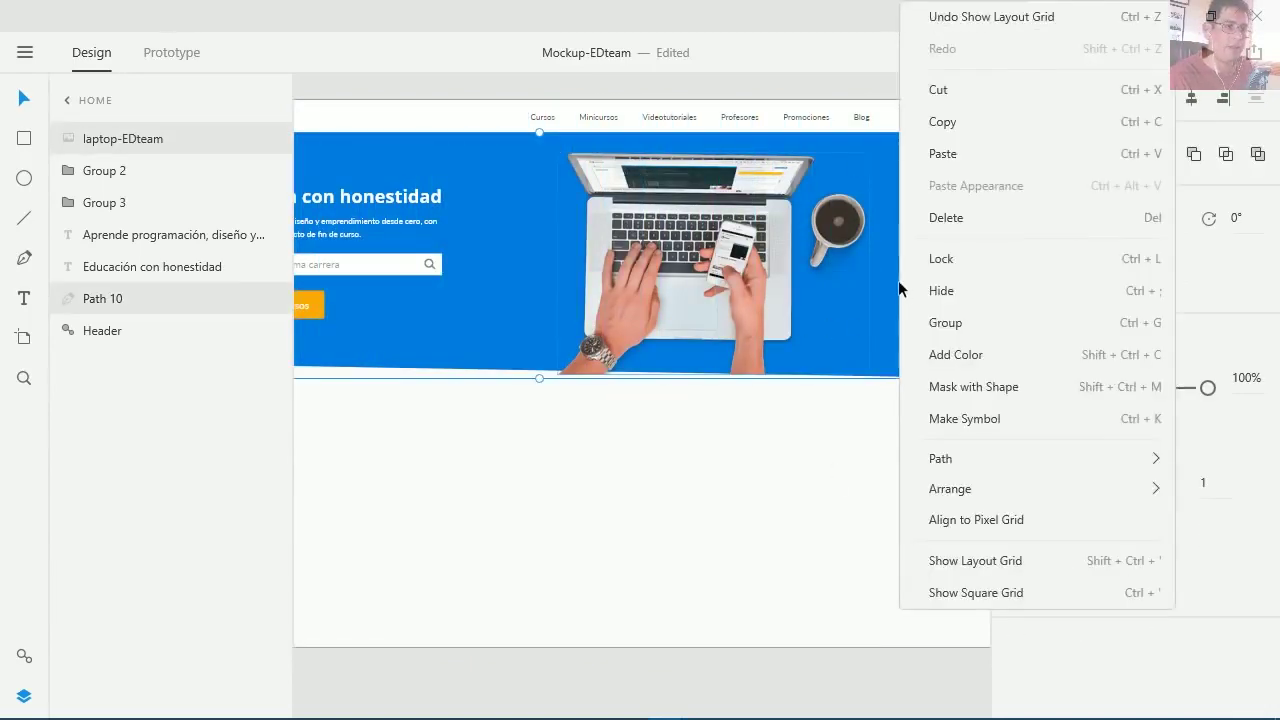
{"action": "left_click", "coordinate": [975, 387]}
{"action": "key", "text": "ctrl+z"}
{"action": "left_click", "coordinate": [738, 508]}
- Duplicate the blue hero path in place to get a spare shape for masking
{"action": "left_click", "coordinate": [516, 356]}
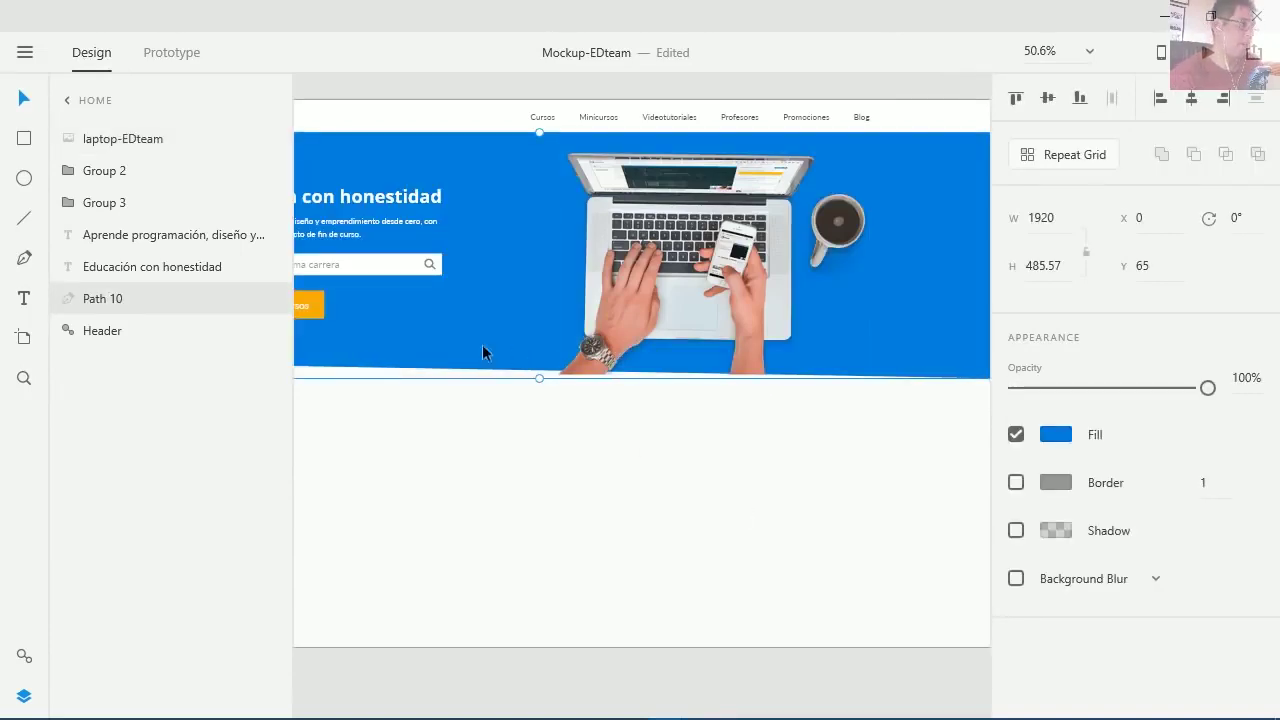
{"action": "right_click", "coordinate": [116, 298]}
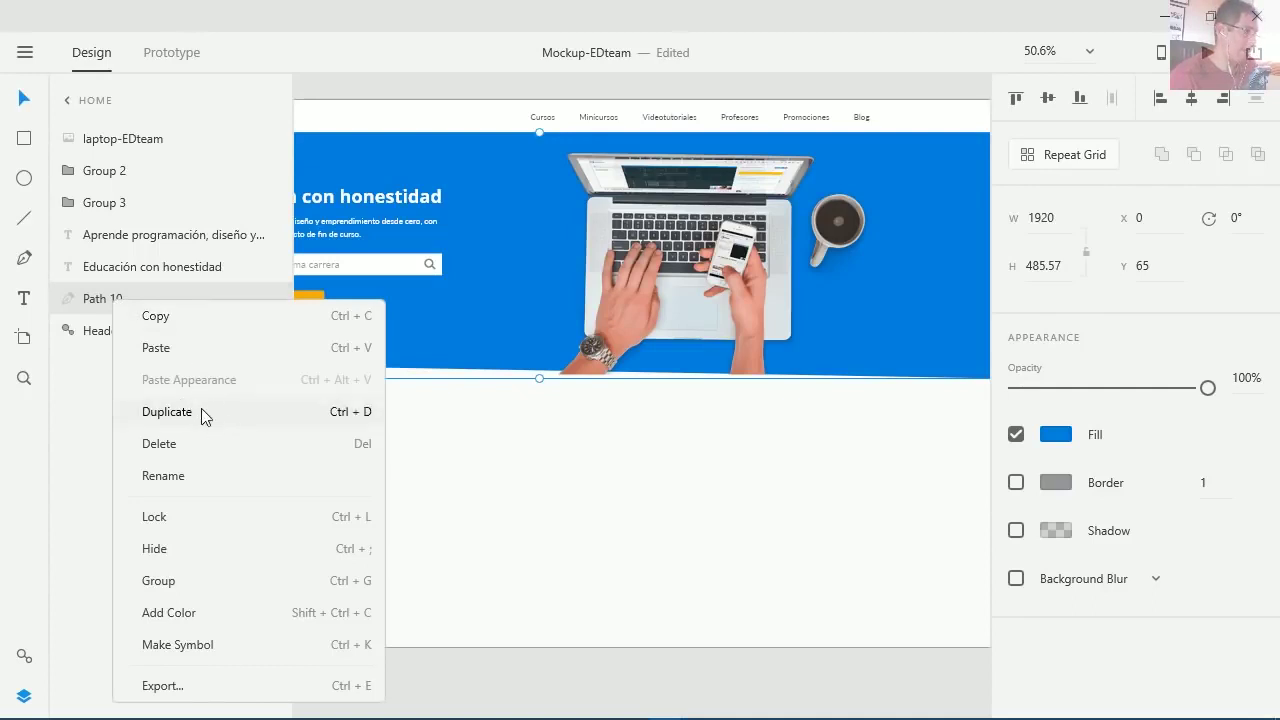
{"action": "left_click", "coordinate": [560, 430]}
{"action": "key", "text": "Escape"}
{"action": "left_click", "coordinate": [503, 297]}
{"action": "key", "text": "ctrl+d"}
{"action": "left_click", "coordinate": [626, 514]}
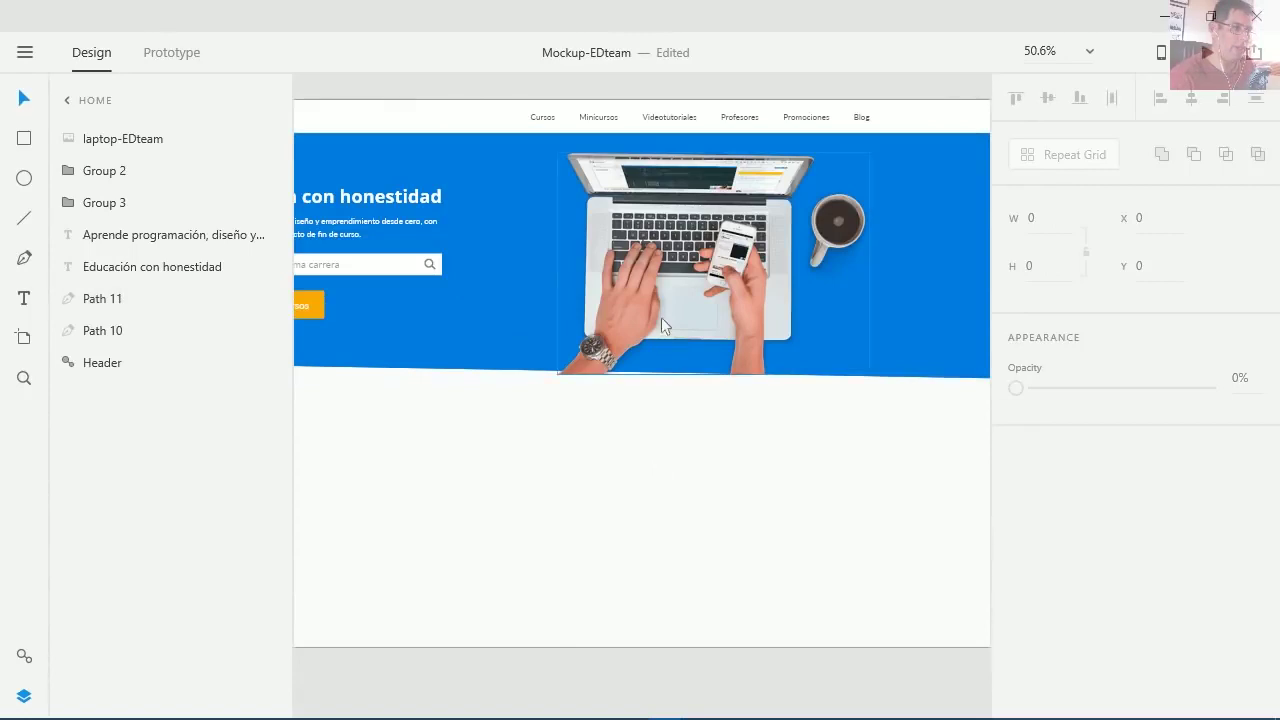
- Mask the laptop image with the duplicated blue path so it is cut along the hero's slanted lower edge
{"action": "left_click", "coordinate": [661, 325]}
{"action": "left_click", "coordinate": [940, 291], "text": "shift"}
{"action": "right_click", "coordinate": [940, 292]}
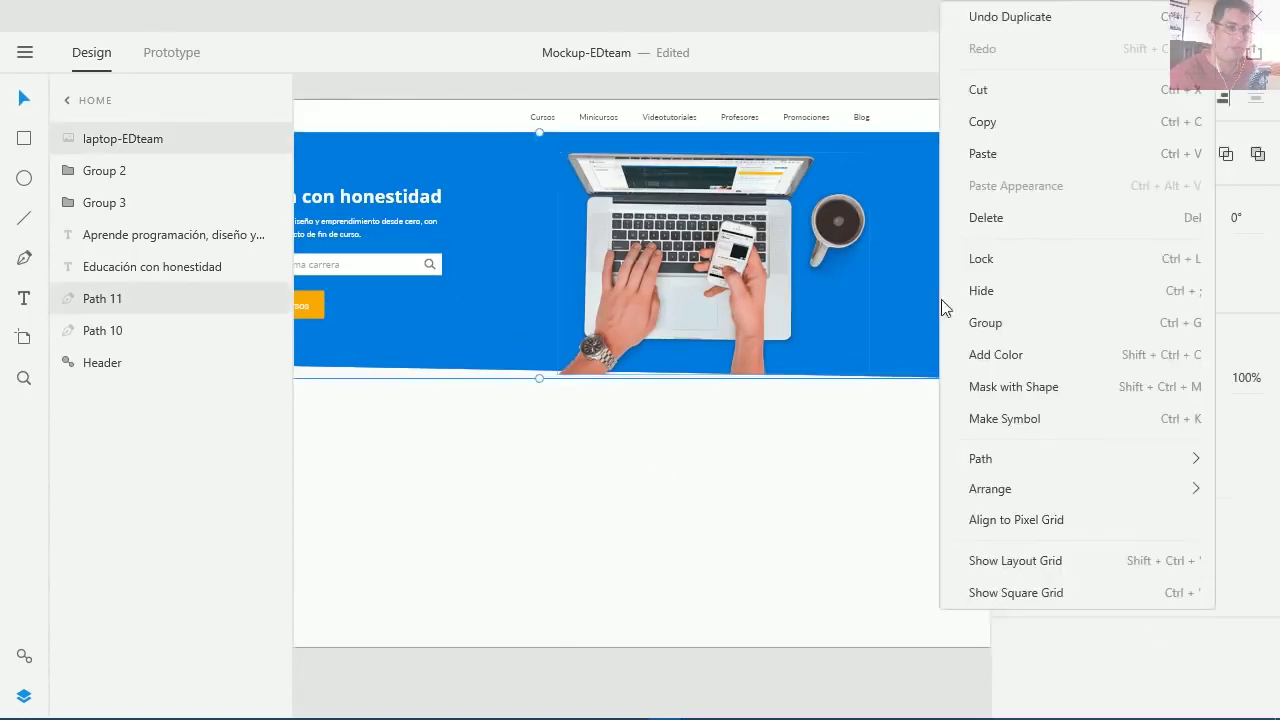
{"action": "left_click", "coordinate": [1041, 387]}
{"action": "left_click", "coordinate": [689, 451]}
{"action": "left_click", "coordinate": [657, 363]}
{"action": "left_click", "coordinate": [480, 394]}
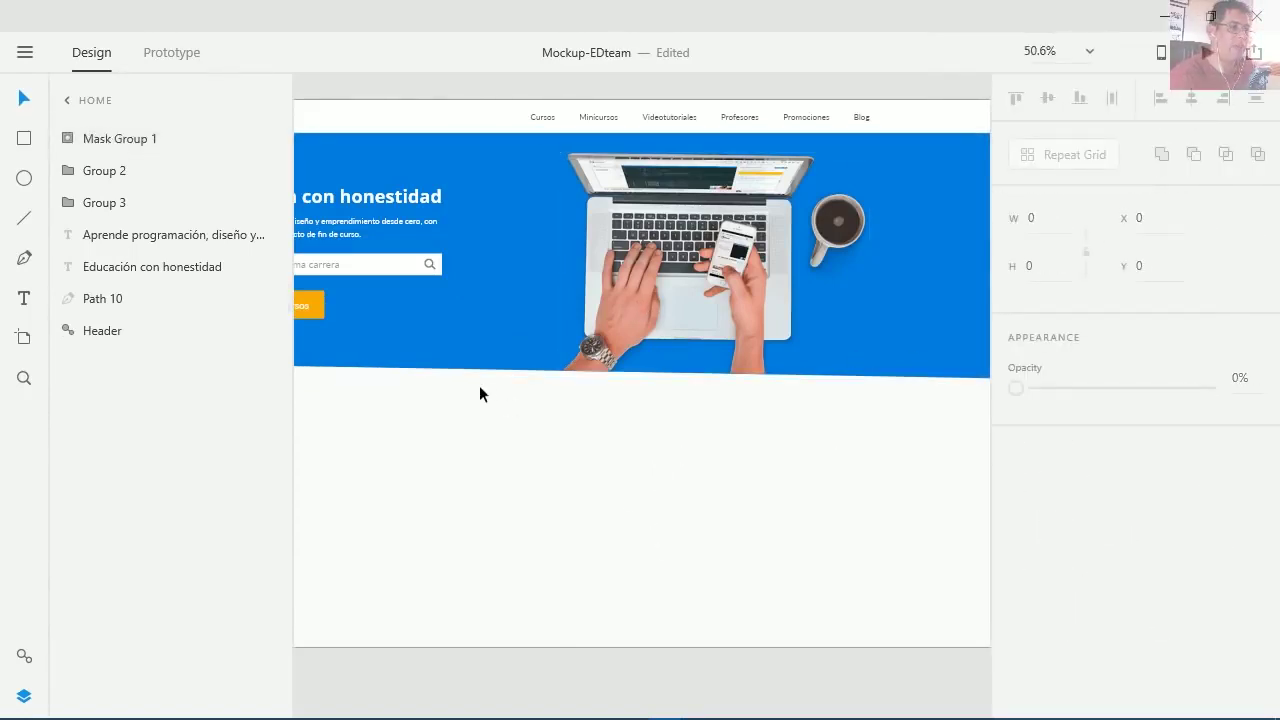
- Rename the masked laptop group as Laptop
{"action": "double_click", "coordinate": [129, 139]}
{"action": "type", "text": "Lap"}
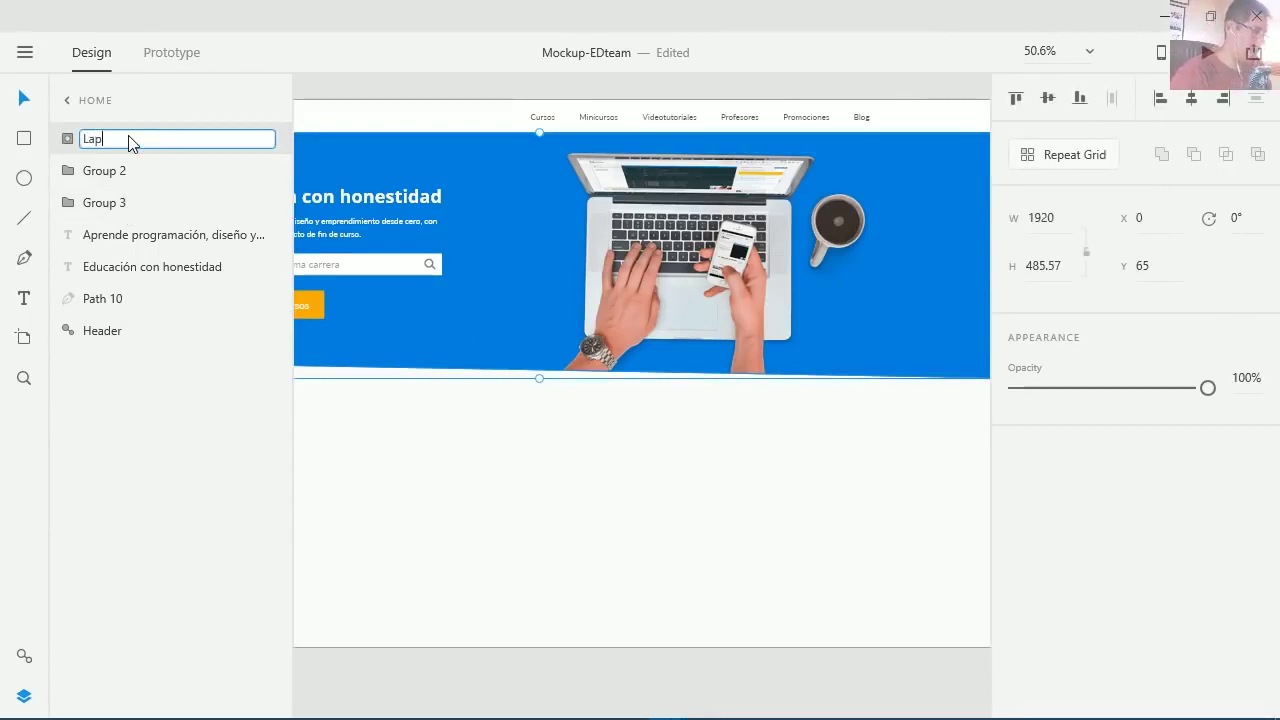
{"action": "type", "text": "top"}
{"action": "key", "text": "Return"}
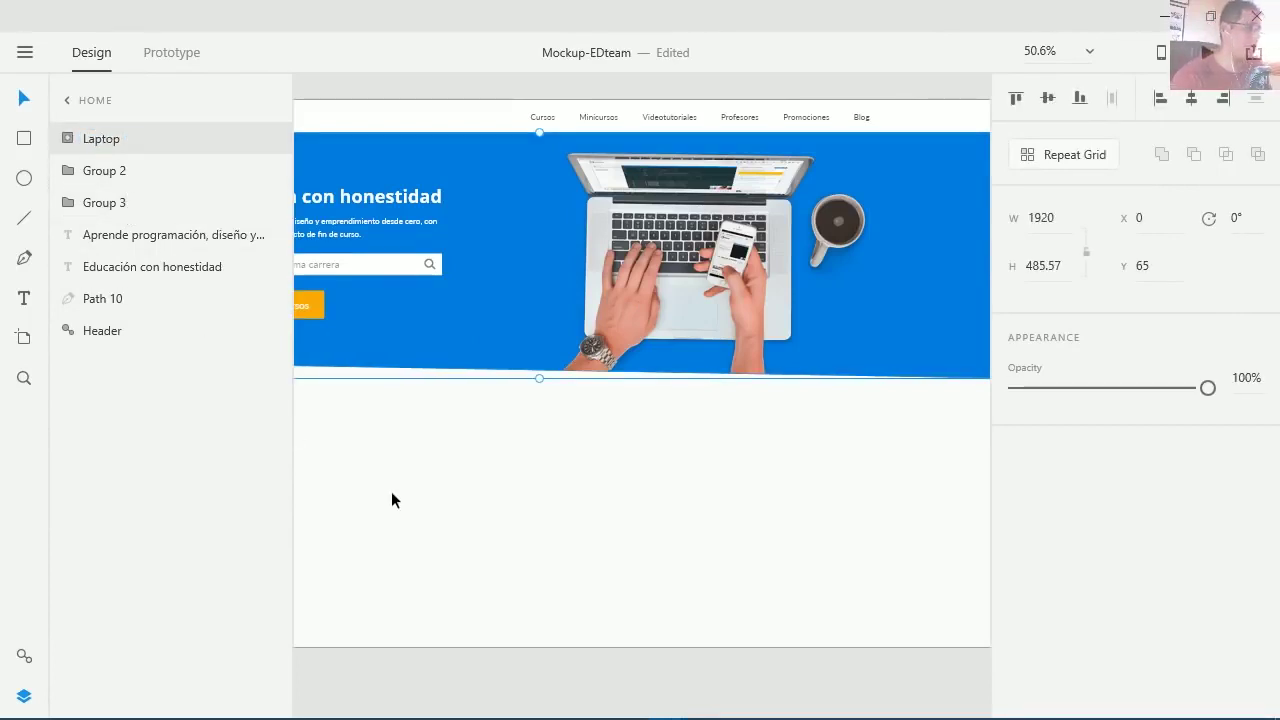
- Rename the orange button's group as Boton and the search field's group as Search
{"action": "double_click", "coordinate": [104, 170]}
{"action": "type", "text": "Button"}
{"action": "double_click", "coordinate": [104, 202]}
{"action": "type", "text": "Search"}
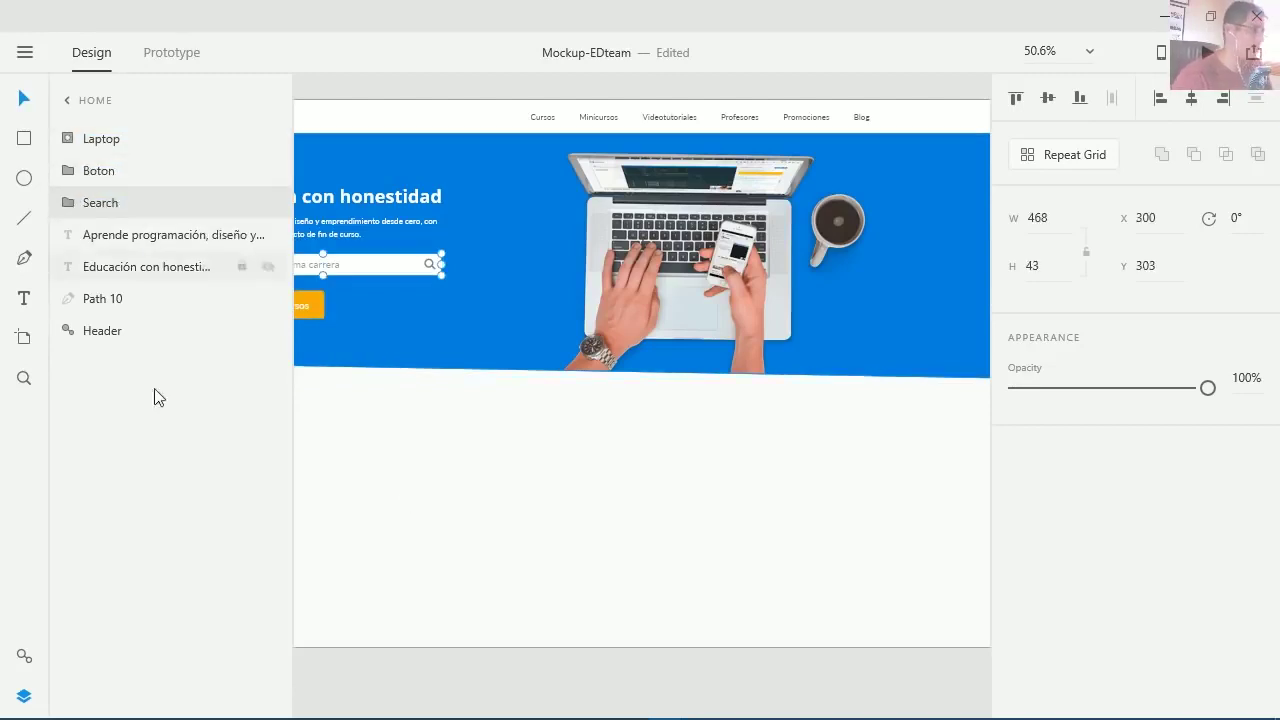
- Group the hero background, texts, search field, button and laptop, and name the group Banner
{"action": "double_click", "coordinate": [102, 298]}
{"action": "type", "text": "Footer"}
{"action": "key", "text": "ctrl+g"}
{"action": "type", "text": "Banner"}
{"action": "left_click", "coordinate": [740, 460]}
- Preview the Home artboard, viewing it in a maximized preview window and restoring the window's size
{"action": "scroll", "coordinate": [740, 460], "scroll_direction": "down", "scroll_amount": 3}
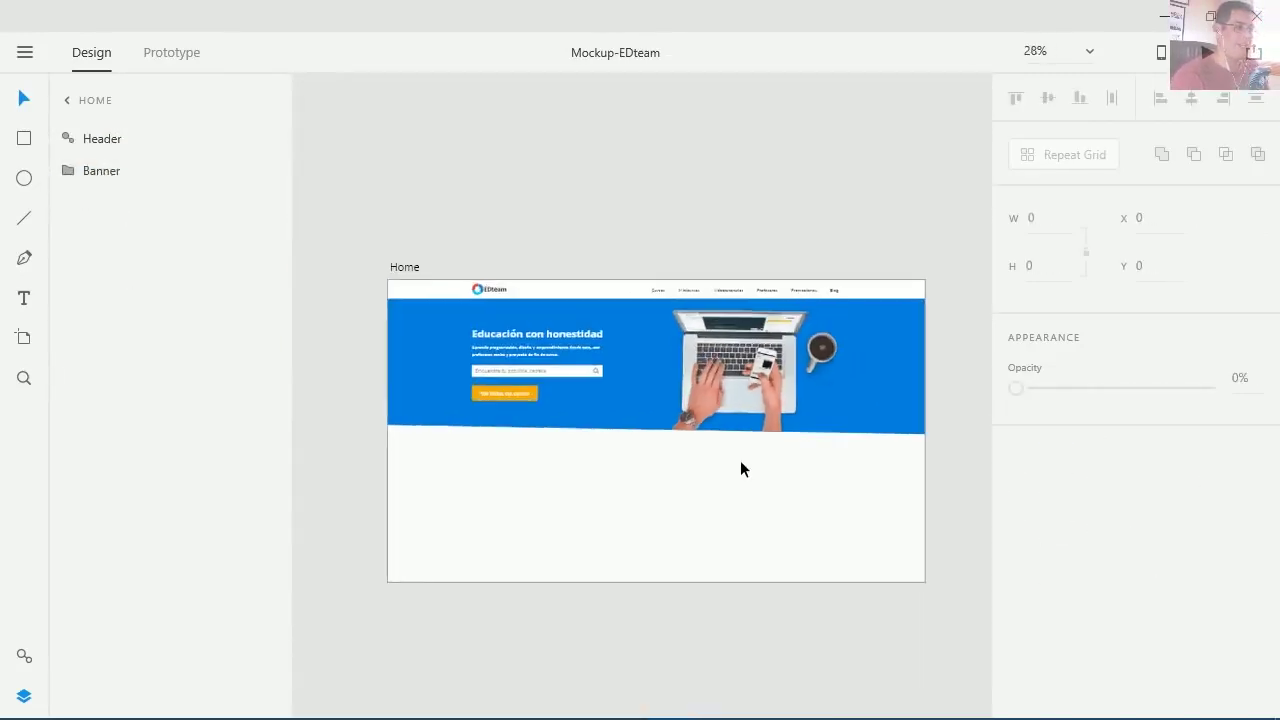
{"action": "left_click", "coordinate": [1204, 52]}
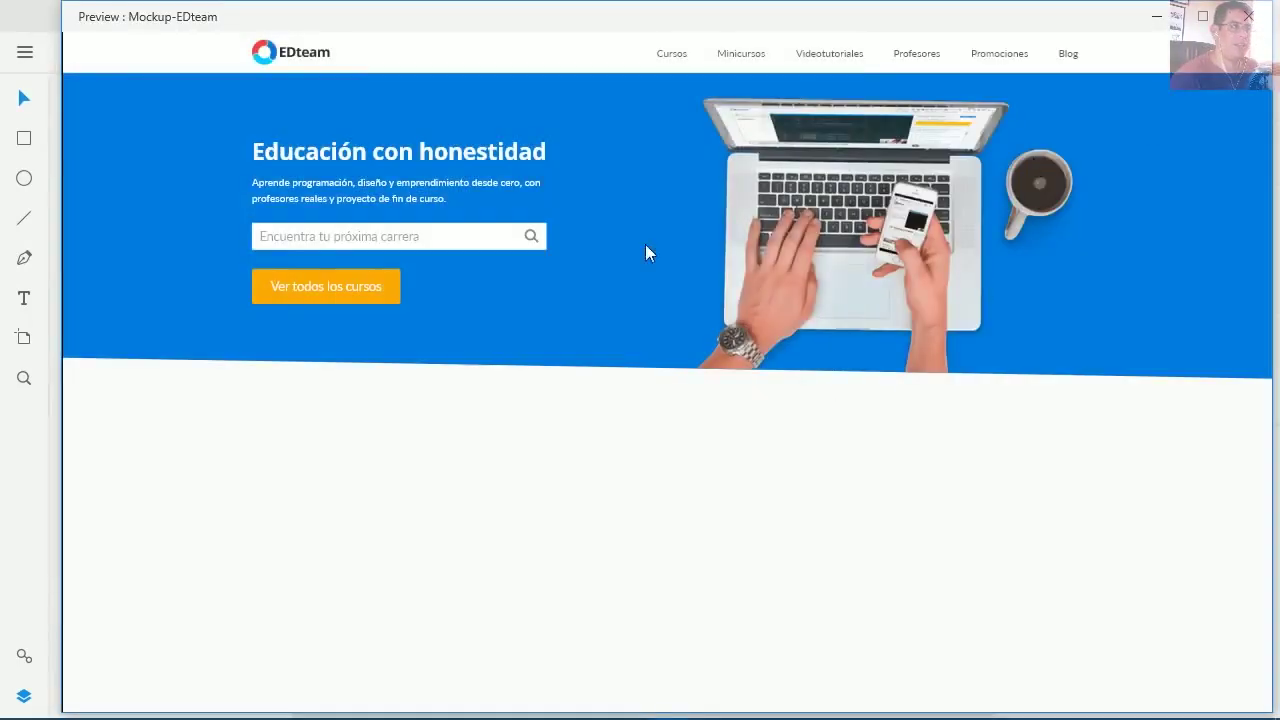
{"action": "double_click", "coordinate": [936, 26]}
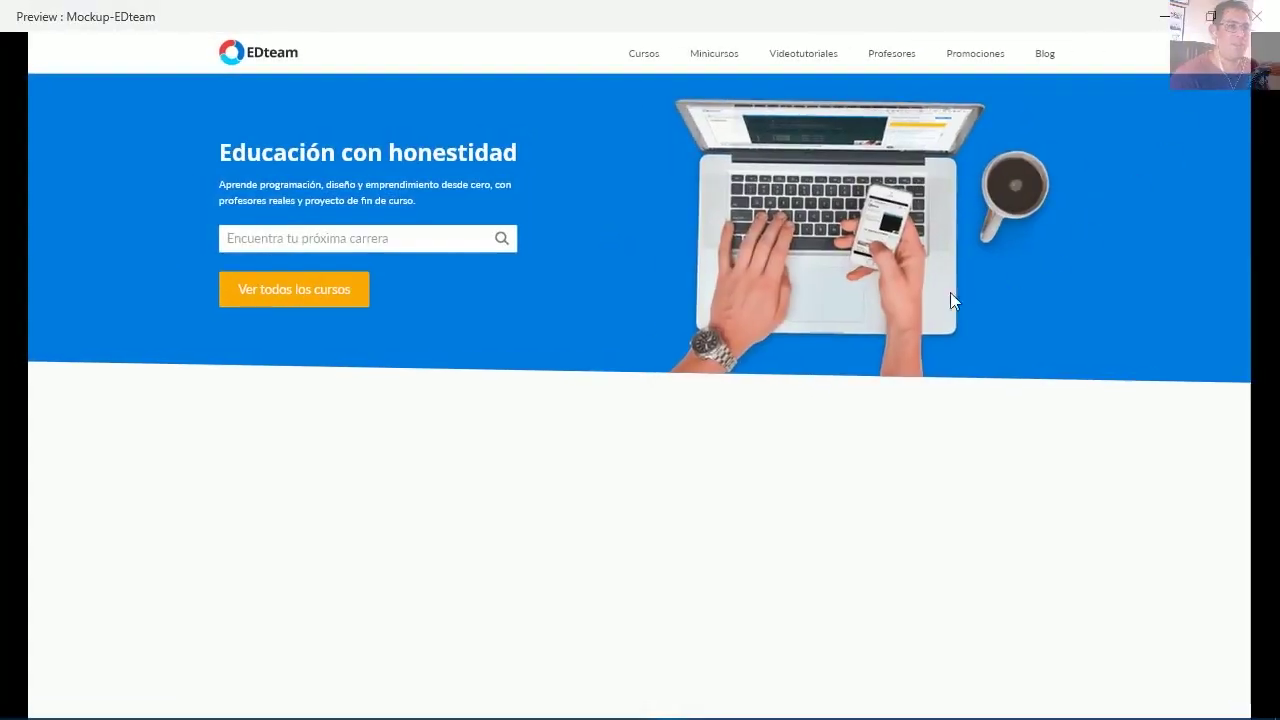
{"action": "double_click", "coordinate": [1068, 16]}
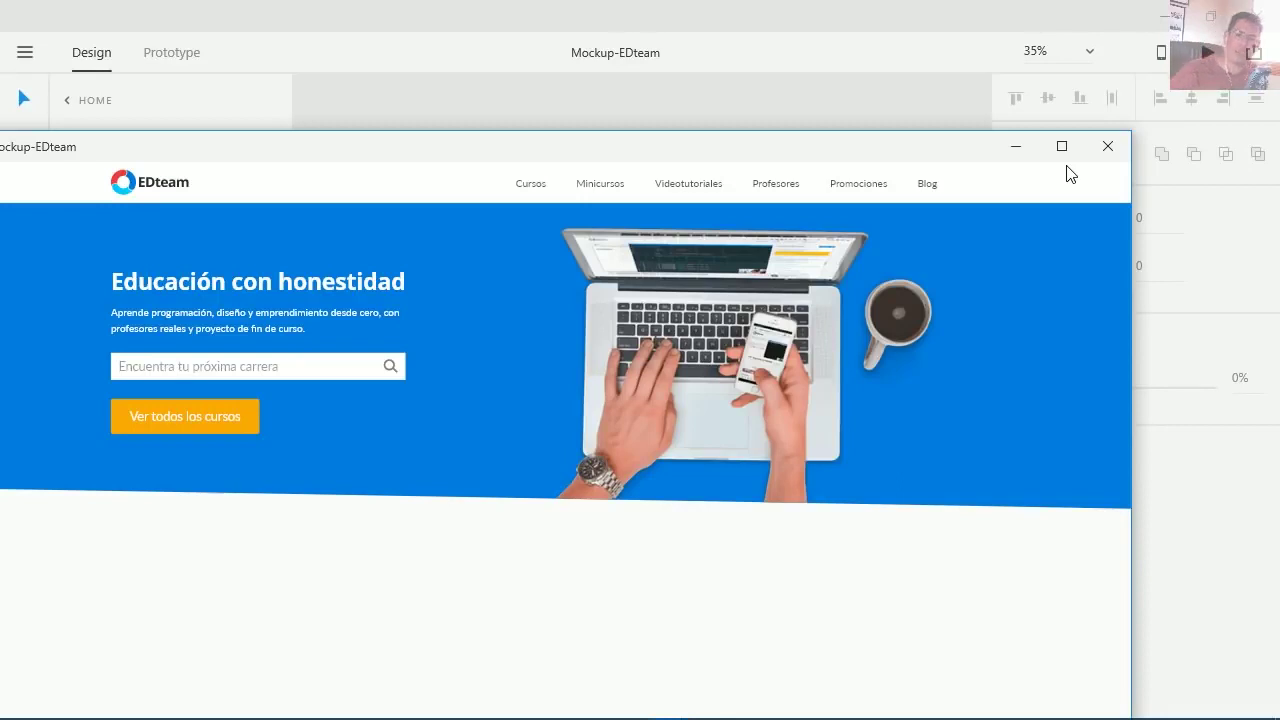